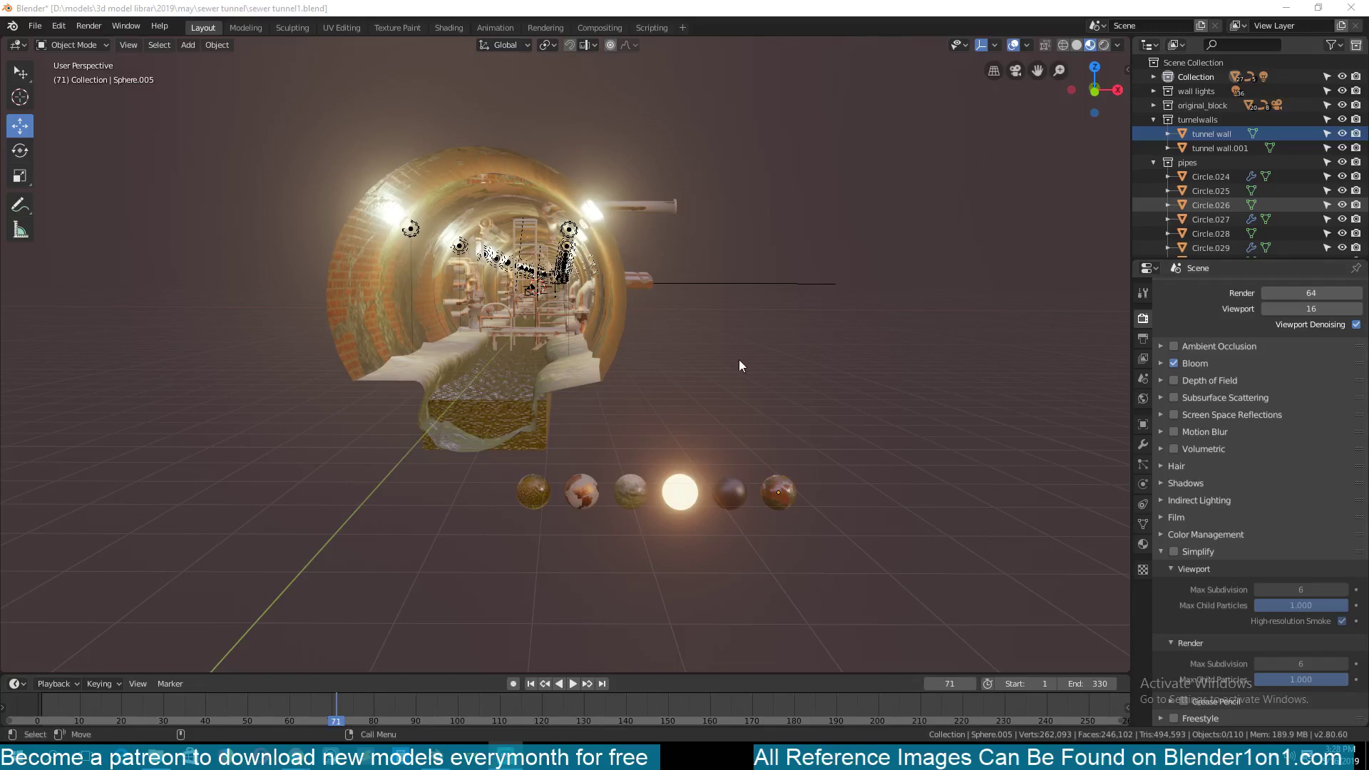
Examine the finished sewer tunnel scene inside and outside, including the row of material sample spheres
{"action": "middle_click_drag", "start_coordinate": [723, 346], "coordinate": [747, 346], "text": "shift"}
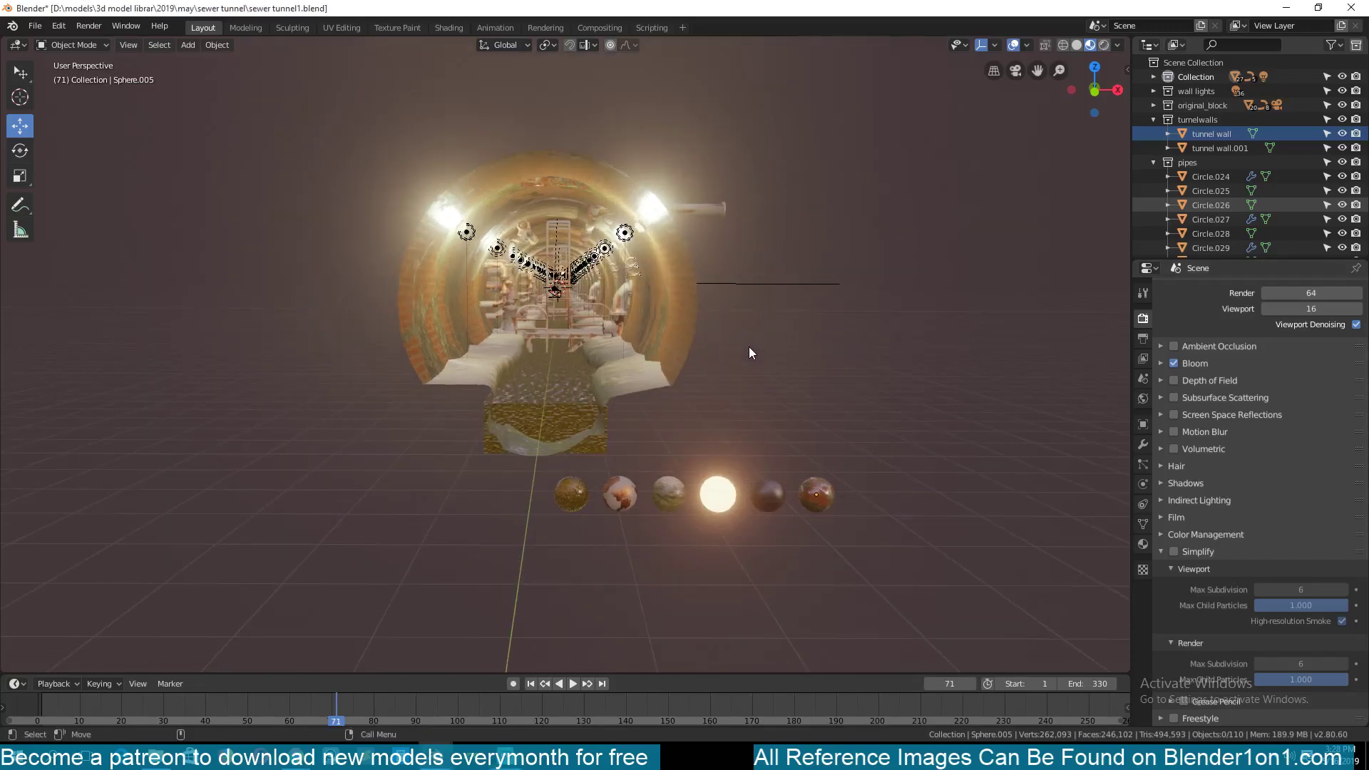
{"action": "scroll", "coordinate": [749, 346], "scroll_direction": "up", "scroll_amount": 6}
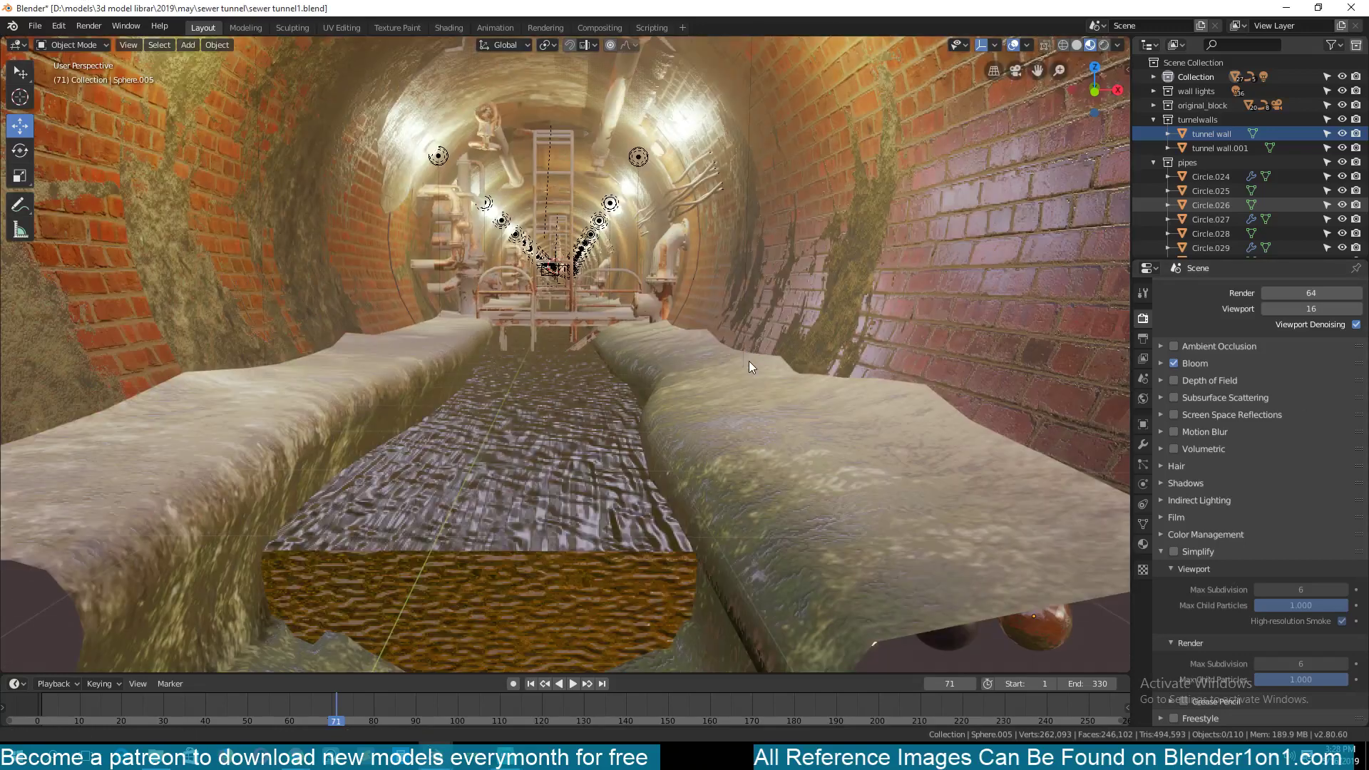
{"action": "scroll", "coordinate": [748, 364], "scroll_direction": "down", "scroll_amount": 5}
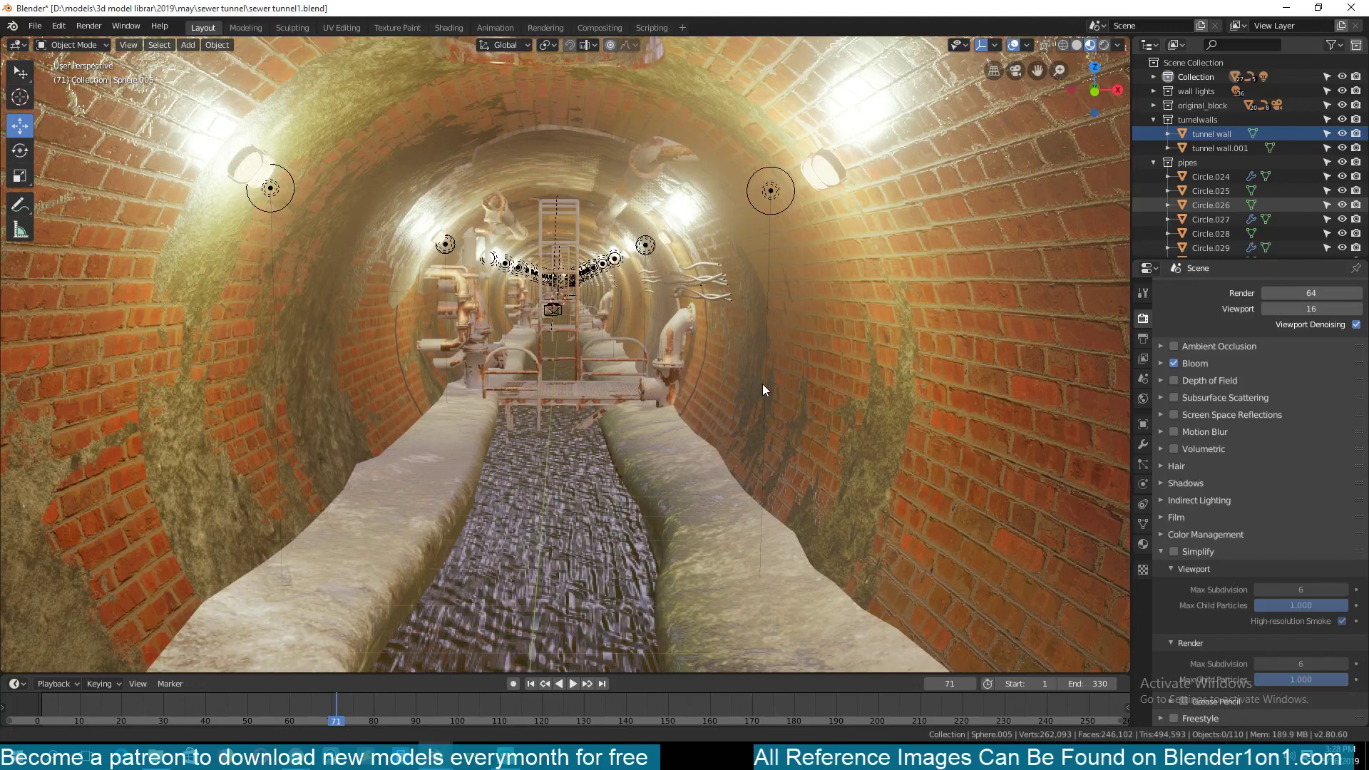
{"action": "middle_click_drag", "start_coordinate": [763, 384], "coordinate": [691, 353], "text": "shift"}
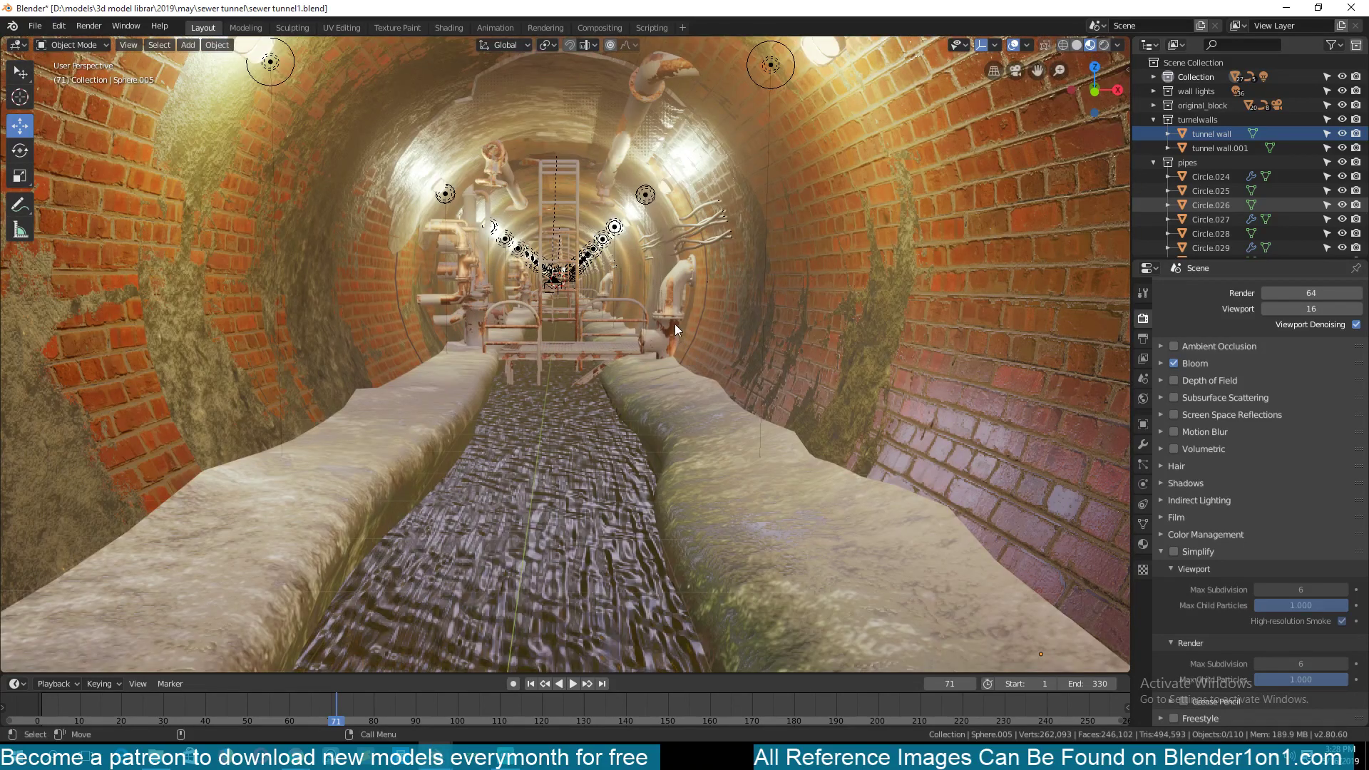
{"action": "middle_click_drag", "start_coordinate": [601, 352], "coordinate": [600, 344], "text": "shift"}
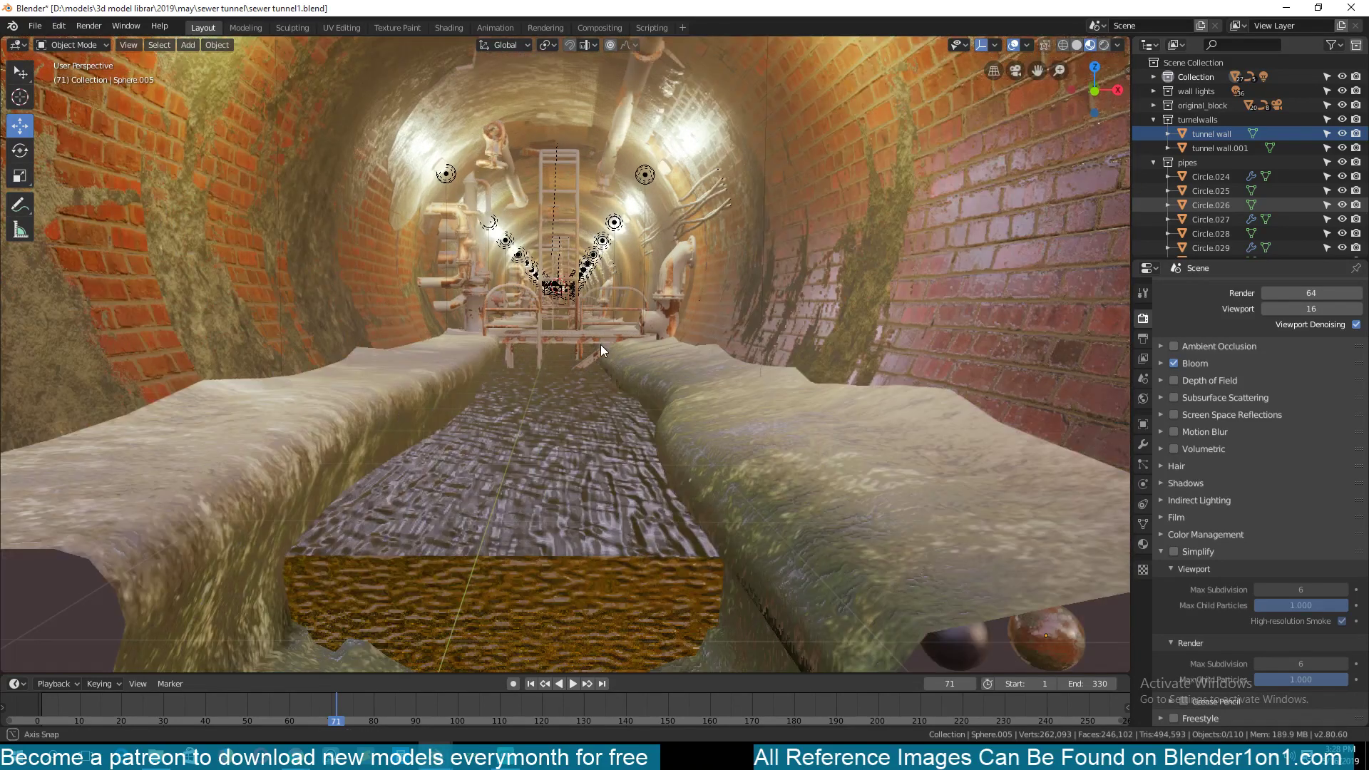
{"action": "scroll", "coordinate": [600, 345], "scroll_direction": "up", "scroll_amount": 2}
{"action": "middle_click_drag", "start_coordinate": [536, 384], "coordinate": [507, 382]}
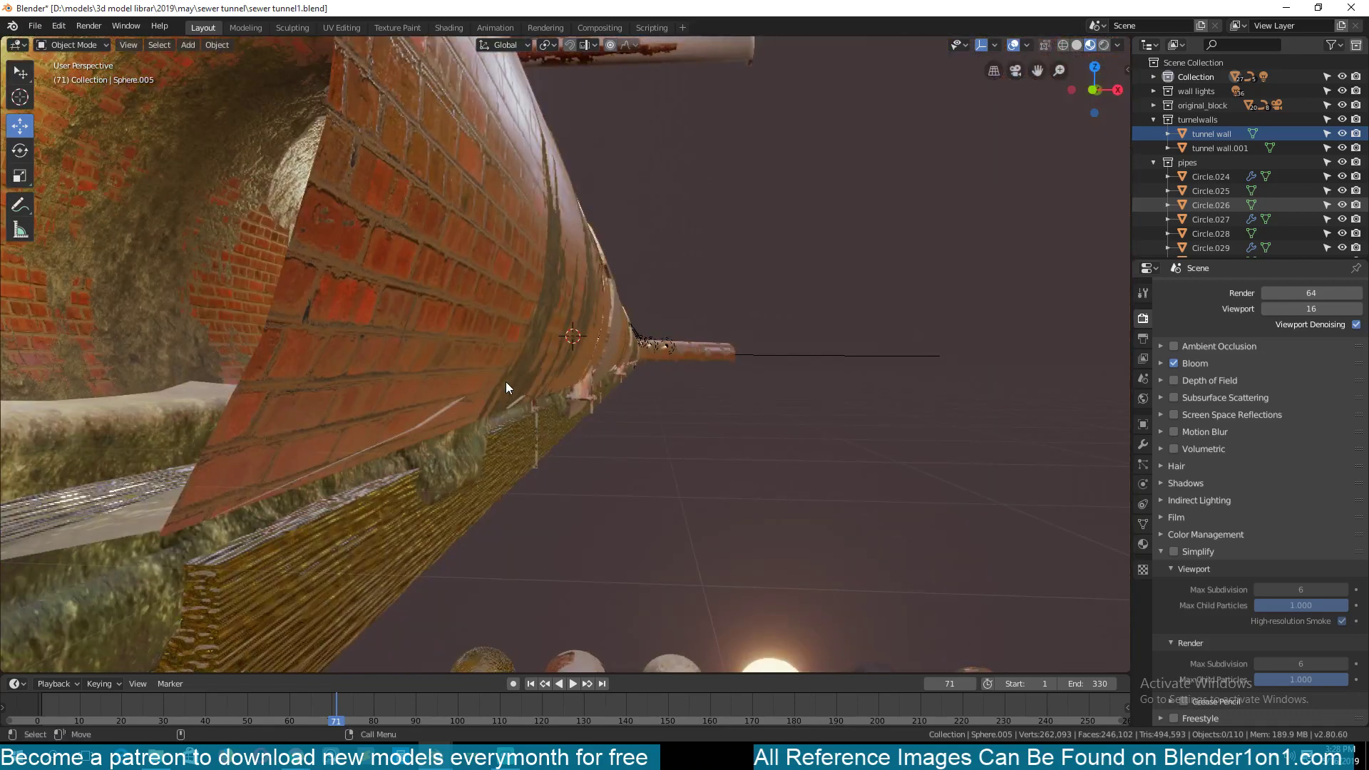
{"action": "scroll", "coordinate": [506, 382], "scroll_direction": "down", "scroll_amount": 1}
{"action": "middle_click_drag", "start_coordinate": [428, 310], "coordinate": [509, 341]}
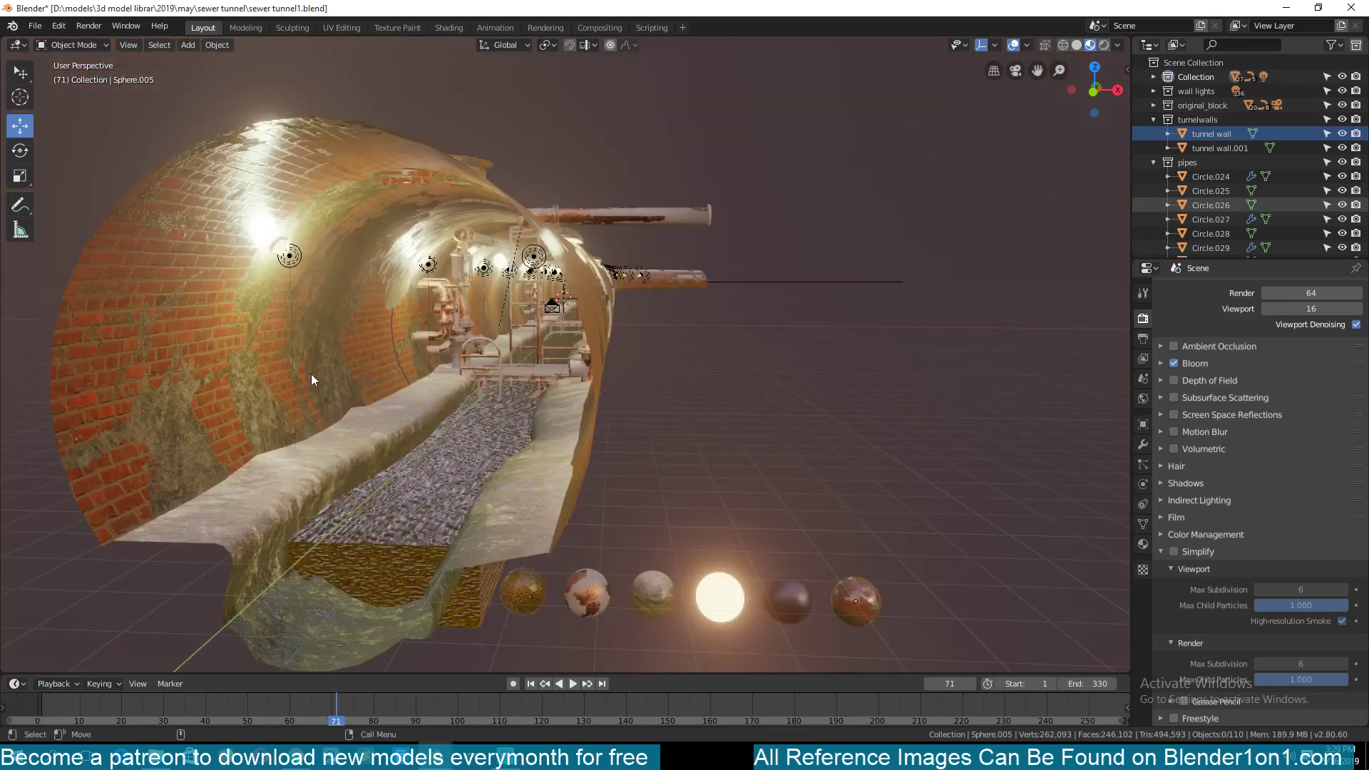
{"action": "middle_click_drag", "start_coordinate": [516, 474], "coordinate": [445, 414], "text": "shift"}
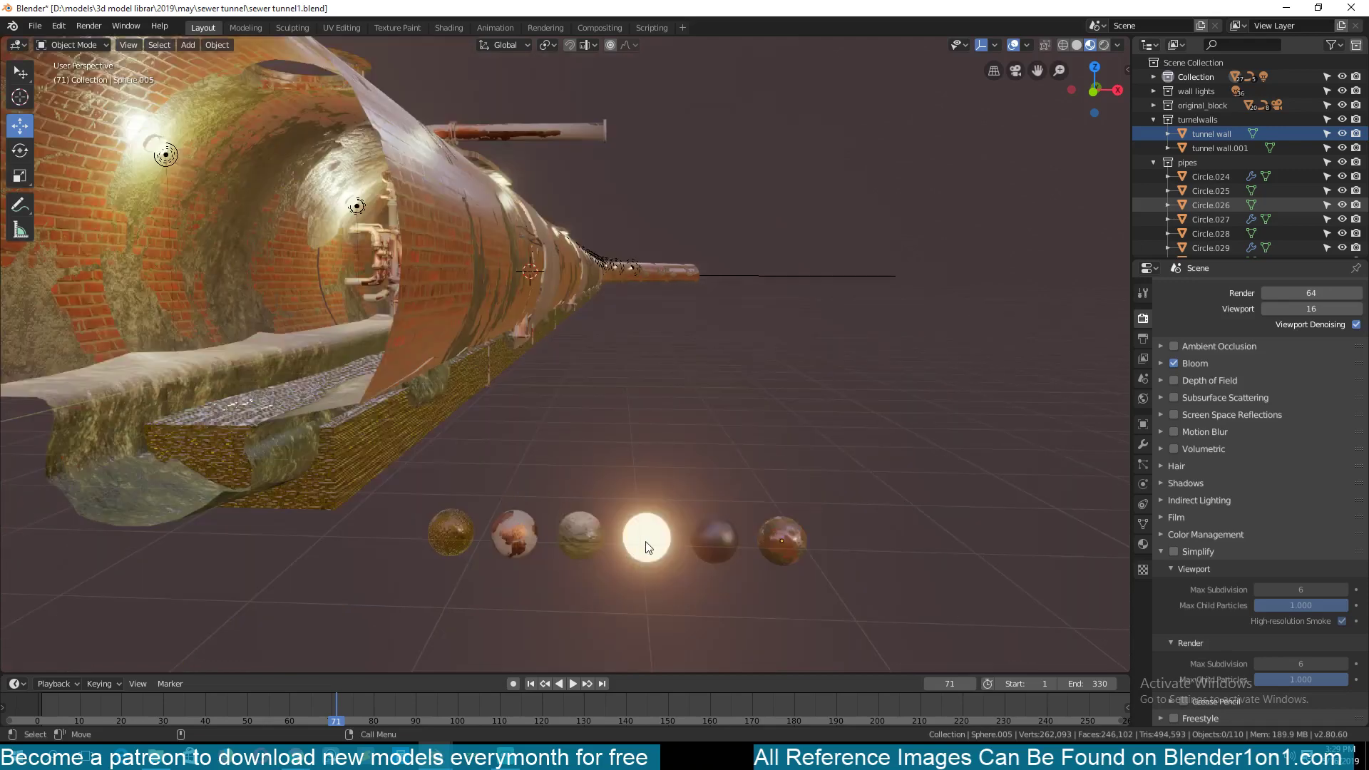
{"action": "left_click", "coordinate": [632, 512]}
Switch to the Blender window with the bug file and open TUNNEL.blend from the TUTORIAL folder
{"action": "right_click", "coordinate": [436, 757]}
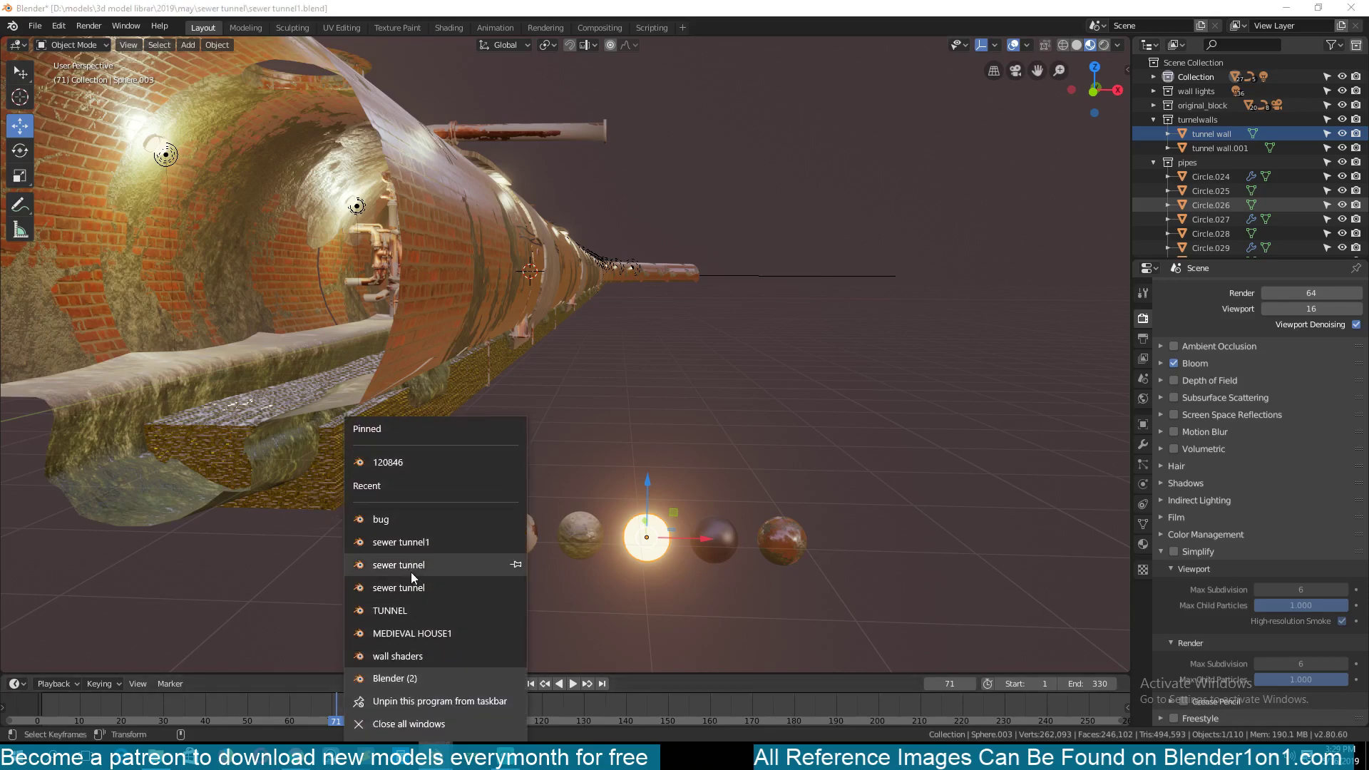
{"action": "left_click", "coordinate": [465, 726]}
{"action": "left_click", "coordinate": [499, 682]}
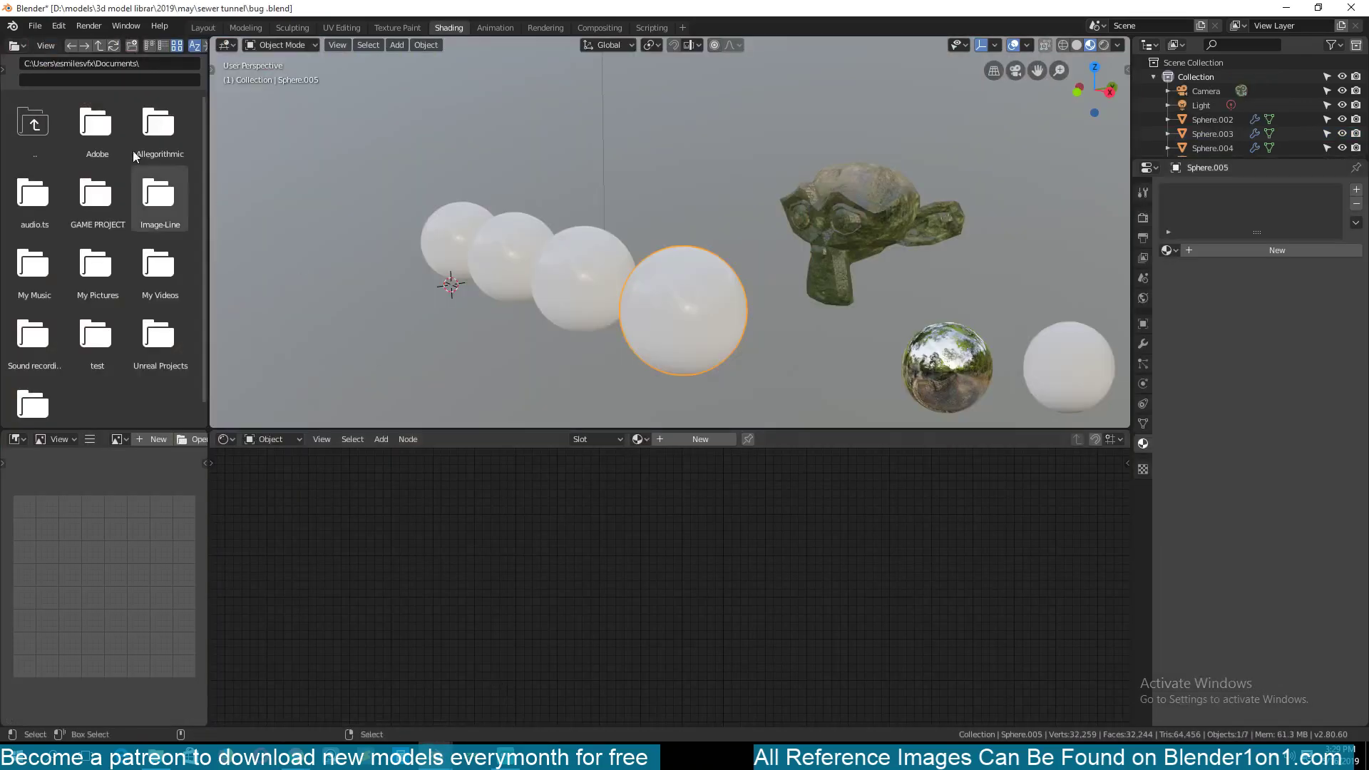
{"action": "left_click", "coordinate": [34, 26]}
{"action": "left_click", "coordinate": [49, 62]}
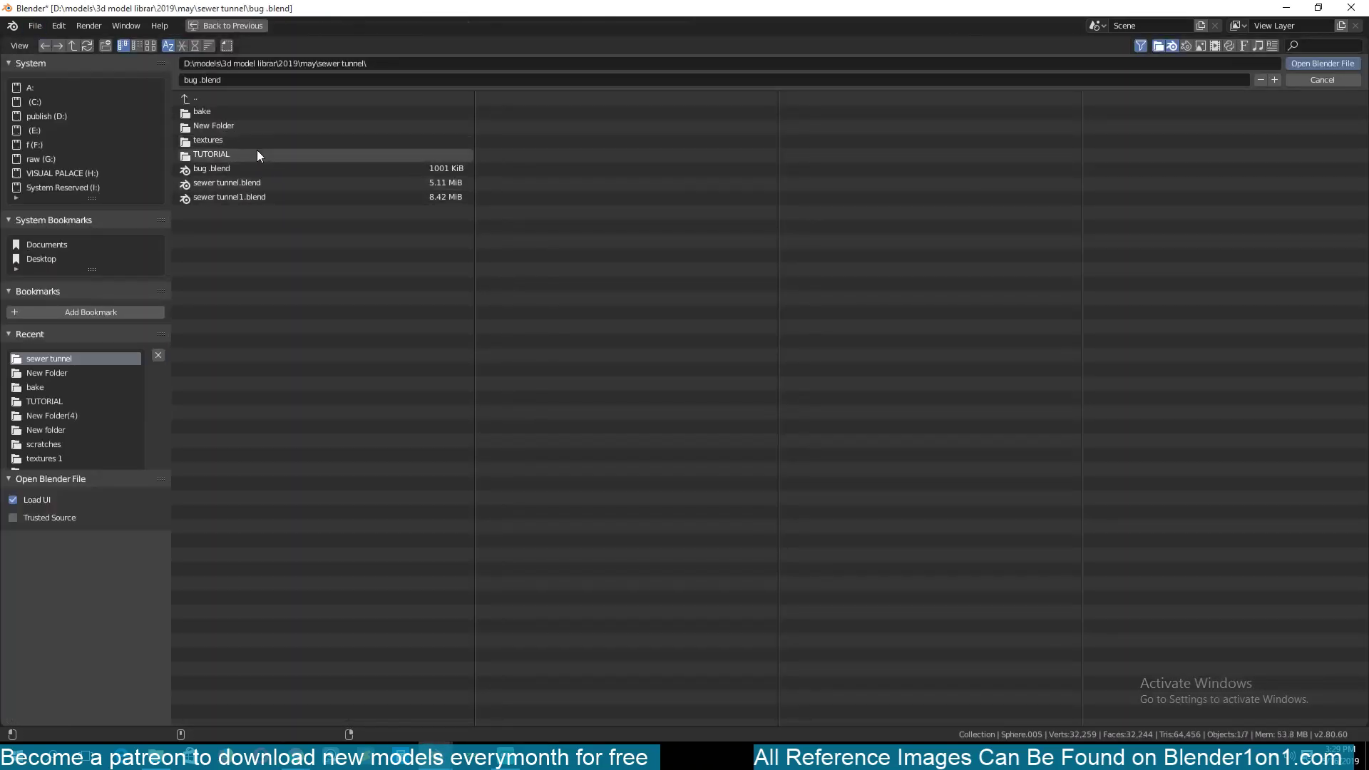
{"action": "left_click", "coordinate": [257, 153]}
{"action": "double_click", "coordinate": [259, 112]}
Examine the untextured tunnel model from its open end and side, and compare it with the finished sewer scene
{"action": "middle_click_drag", "start_coordinate": [422, 237], "coordinate": [734, 382]}
{"action": "left_click", "coordinate": [584, 418]}
{"action": "middle_click_drag", "start_coordinate": [810, 327], "coordinate": [695, 332]}
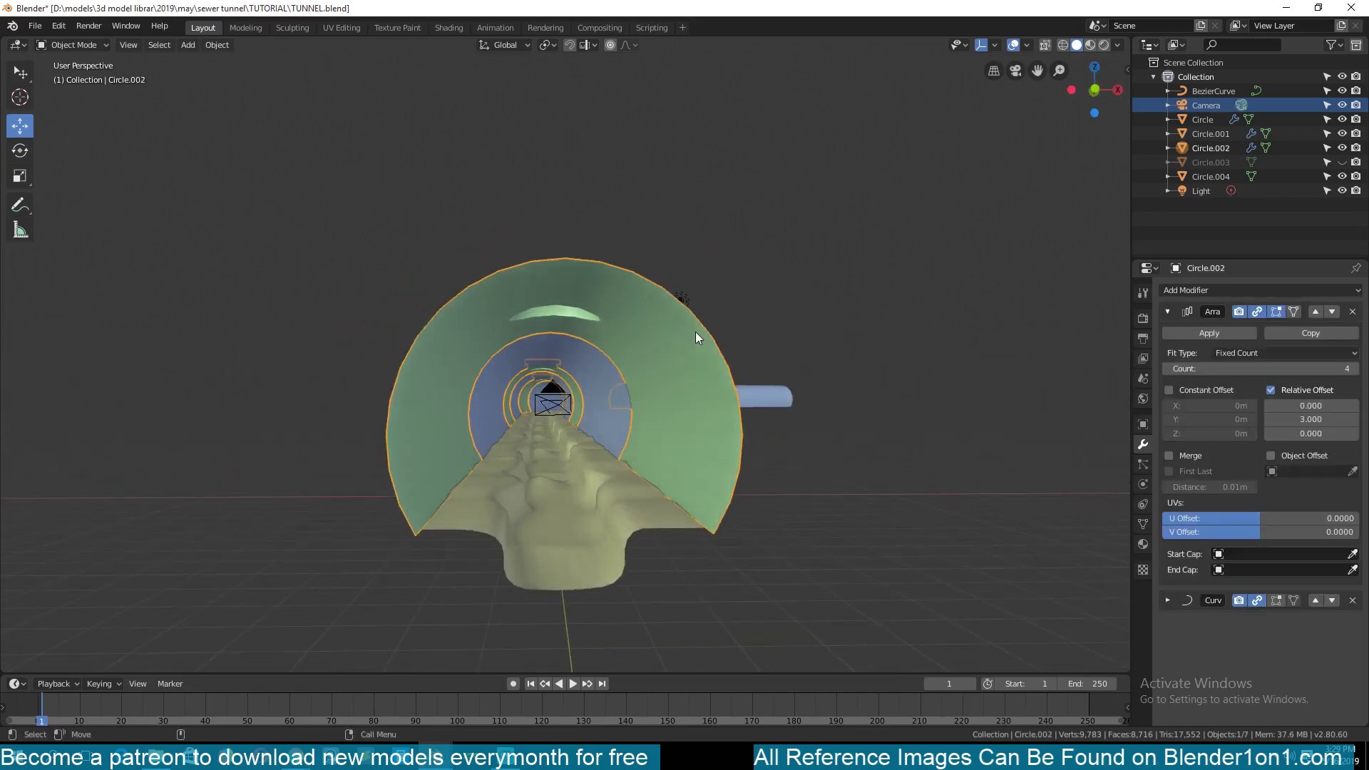
{"action": "middle_click_drag", "start_coordinate": [579, 350], "coordinate": [572, 348]}
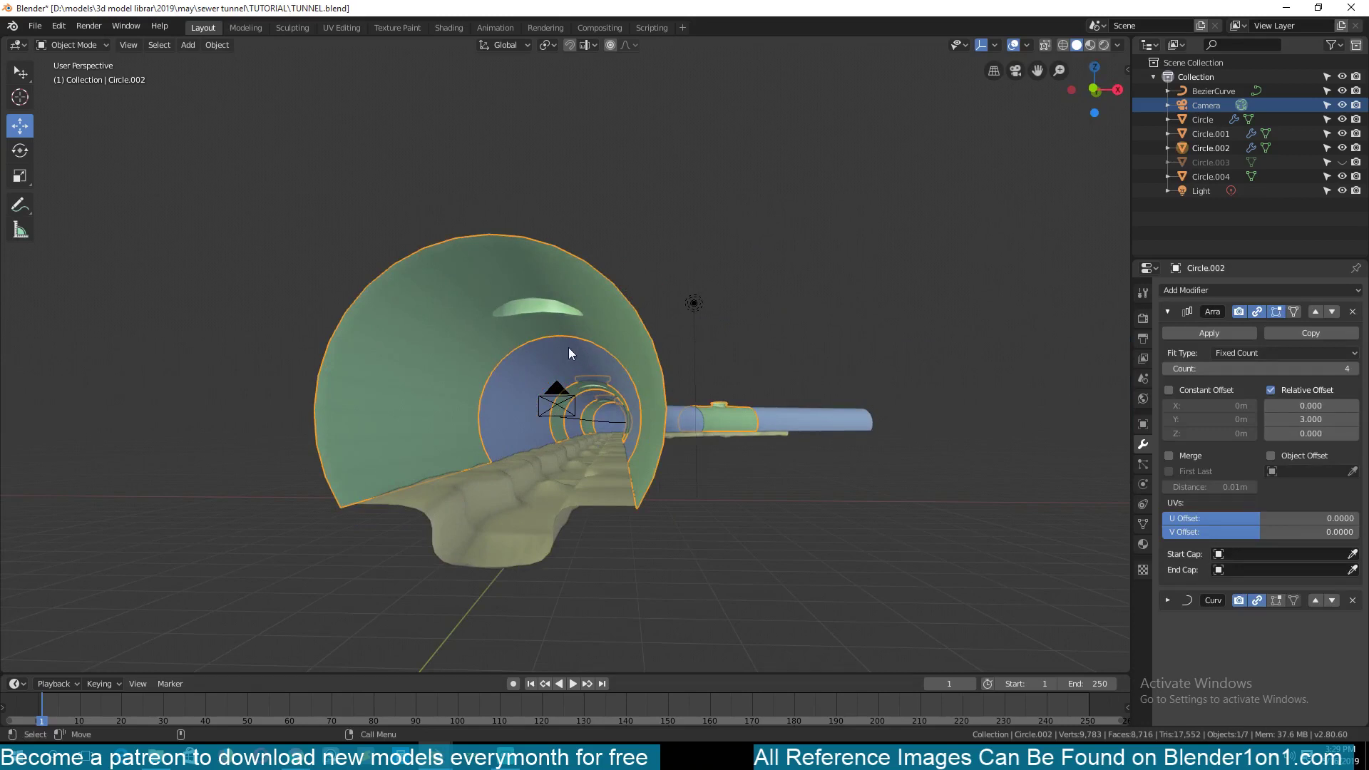
{"action": "mouse_move", "coordinate": [568, 353]}
{"action": "middle_mouse_down"}
{"action": "mouse_move", "coordinate": [565, 379]}
{"action": "mouse_move", "coordinate": [550, 366]}
{"action": "middle_mouse_up"}
{"action": "scroll", "coordinate": [481, 260], "scroll_direction": "up", "scroll_amount": 2}
{"action": "scroll", "coordinate": [481, 260], "scroll_direction": "down", "scroll_amount": 2}
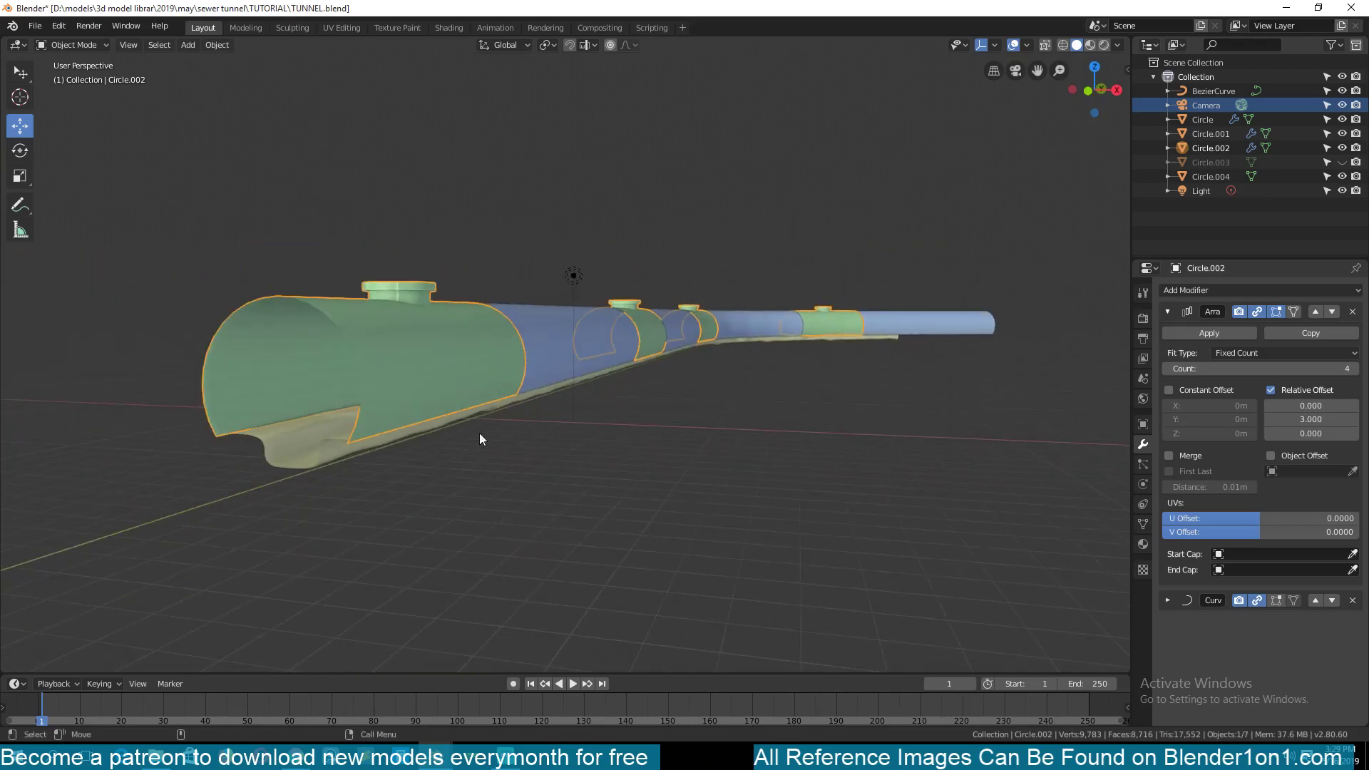
{"action": "middle_click_drag", "start_coordinate": [451, 87], "coordinate": [482, 89]}
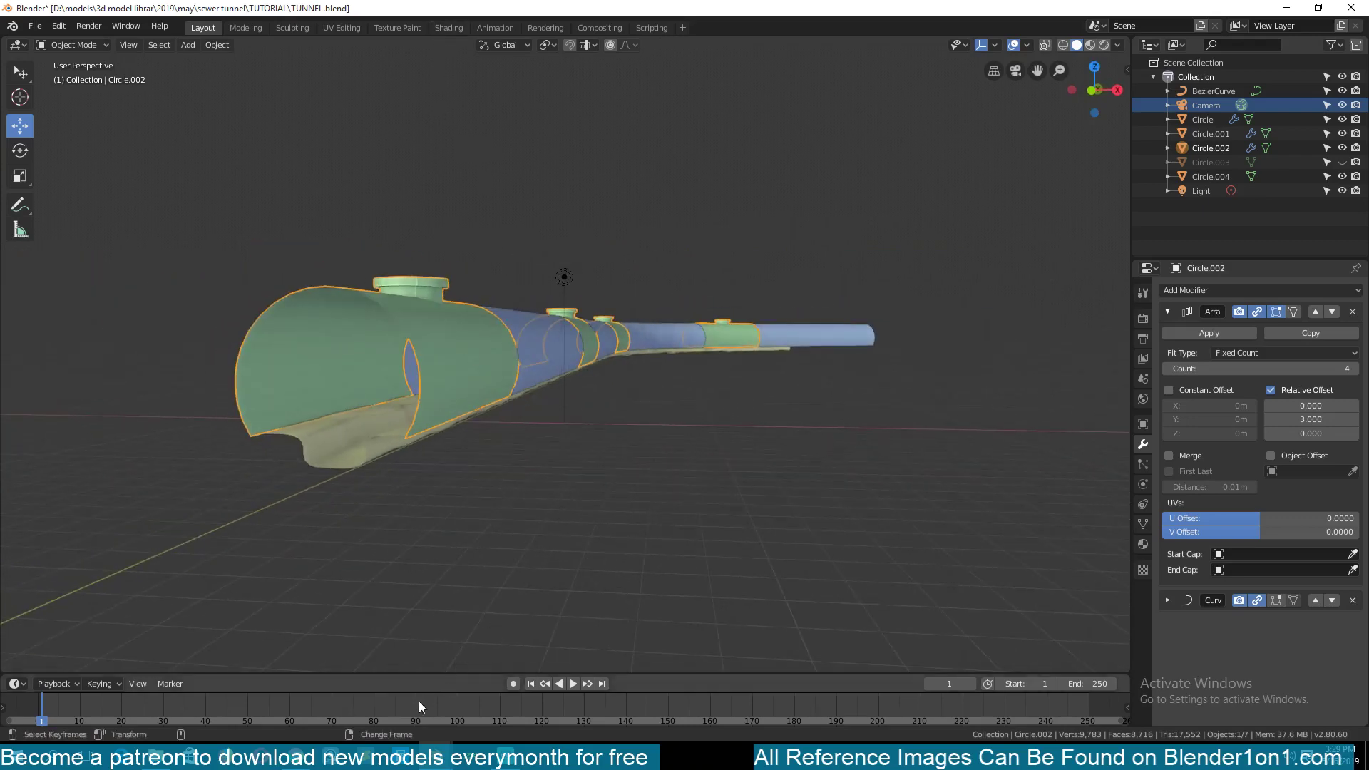
{"action": "left_click", "coordinate": [434, 755]}
{"action": "left_click", "coordinate": [388, 696]}
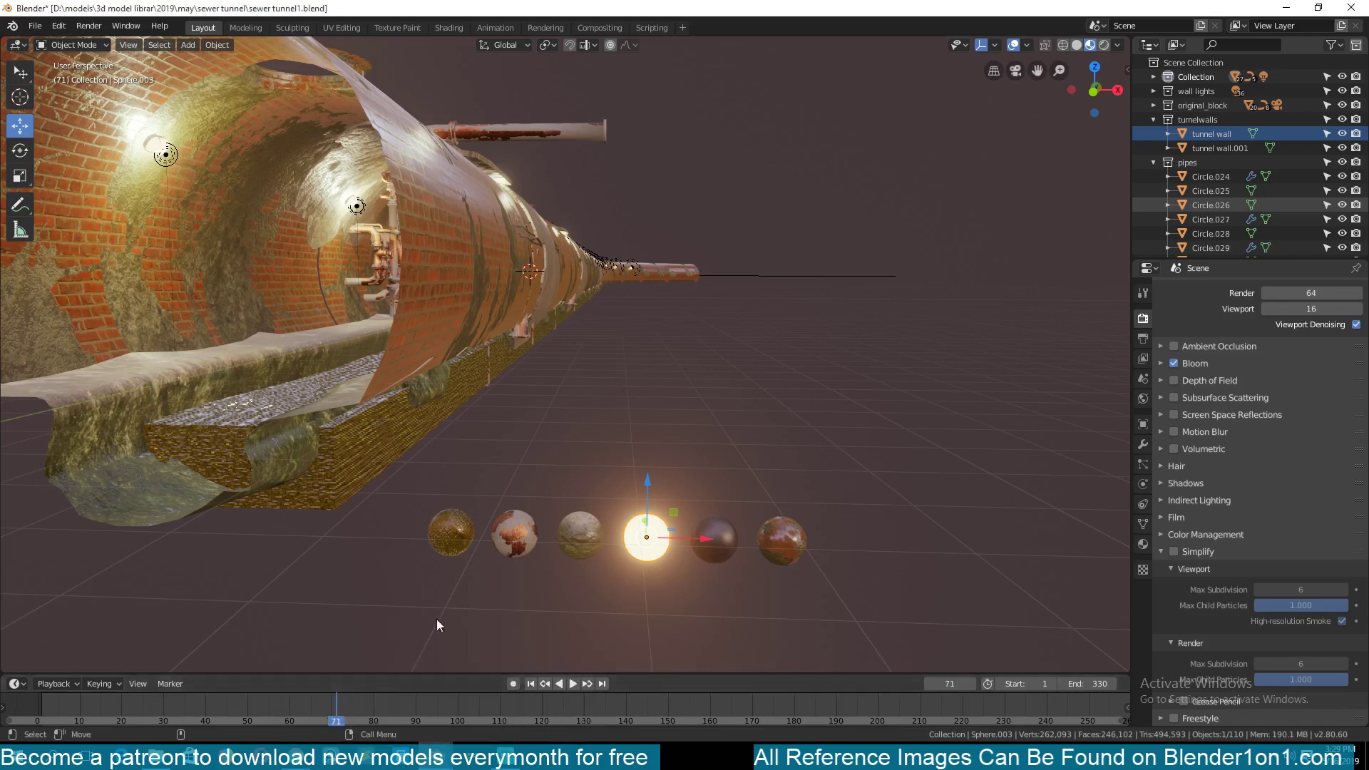
{"action": "mouse_move", "coordinate": [435, 757]}
{"action": "left_click", "coordinate": [504, 681]}
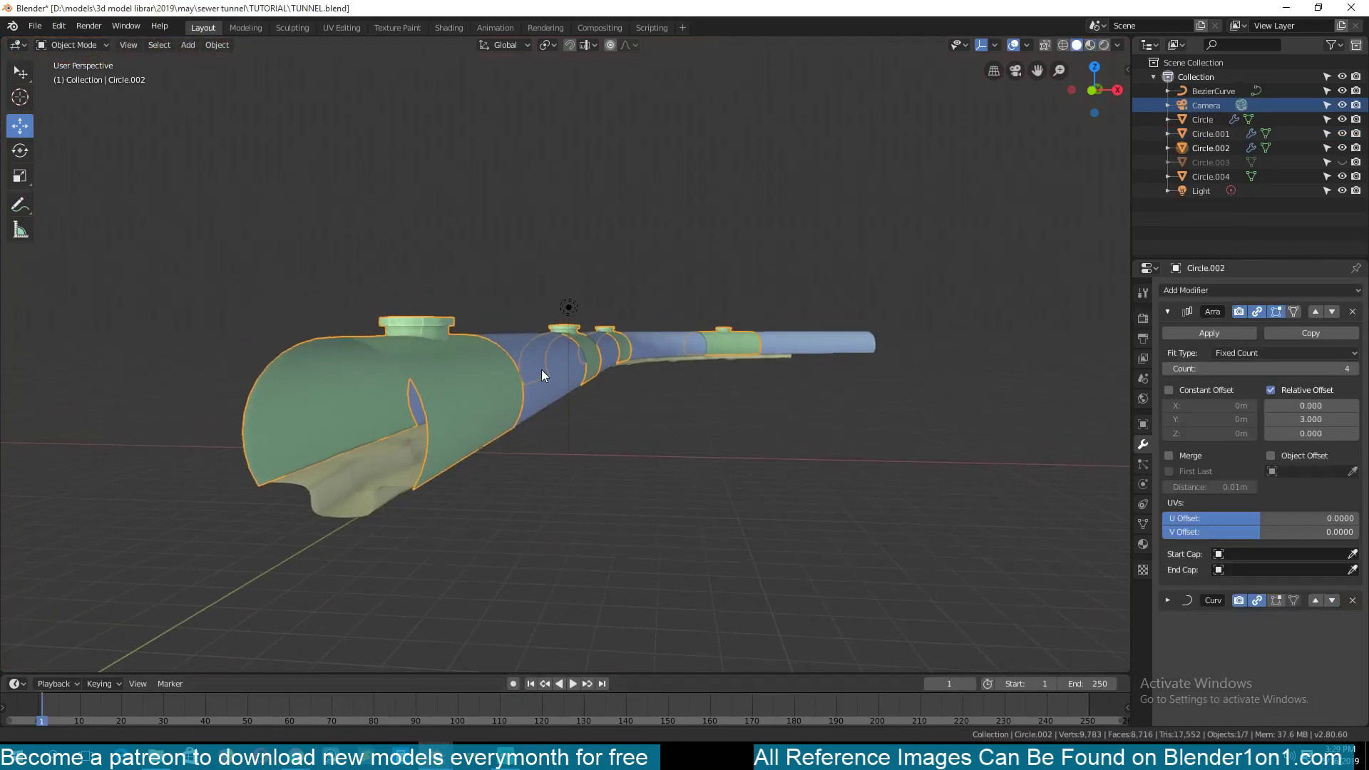
{"action": "key", "text": "KP_7"}
{"action": "middle_click_drag", "start_coordinate": [544, 376], "coordinate": [439, 314], "text": "shift"}
{"action": "right_click", "coordinate": [537, 310]}
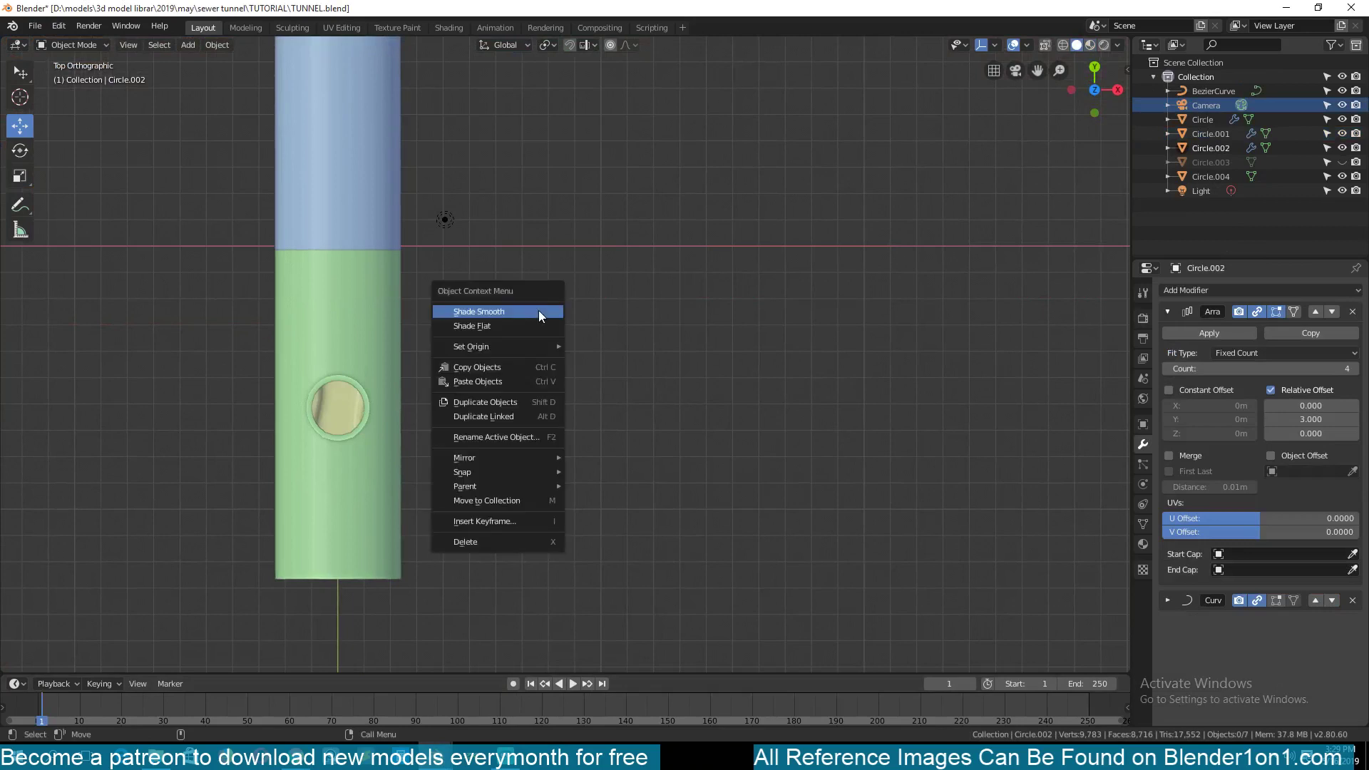
{"action": "key", "text": "shift+a"}
{"action": "left_click", "coordinate": [685, 320]}
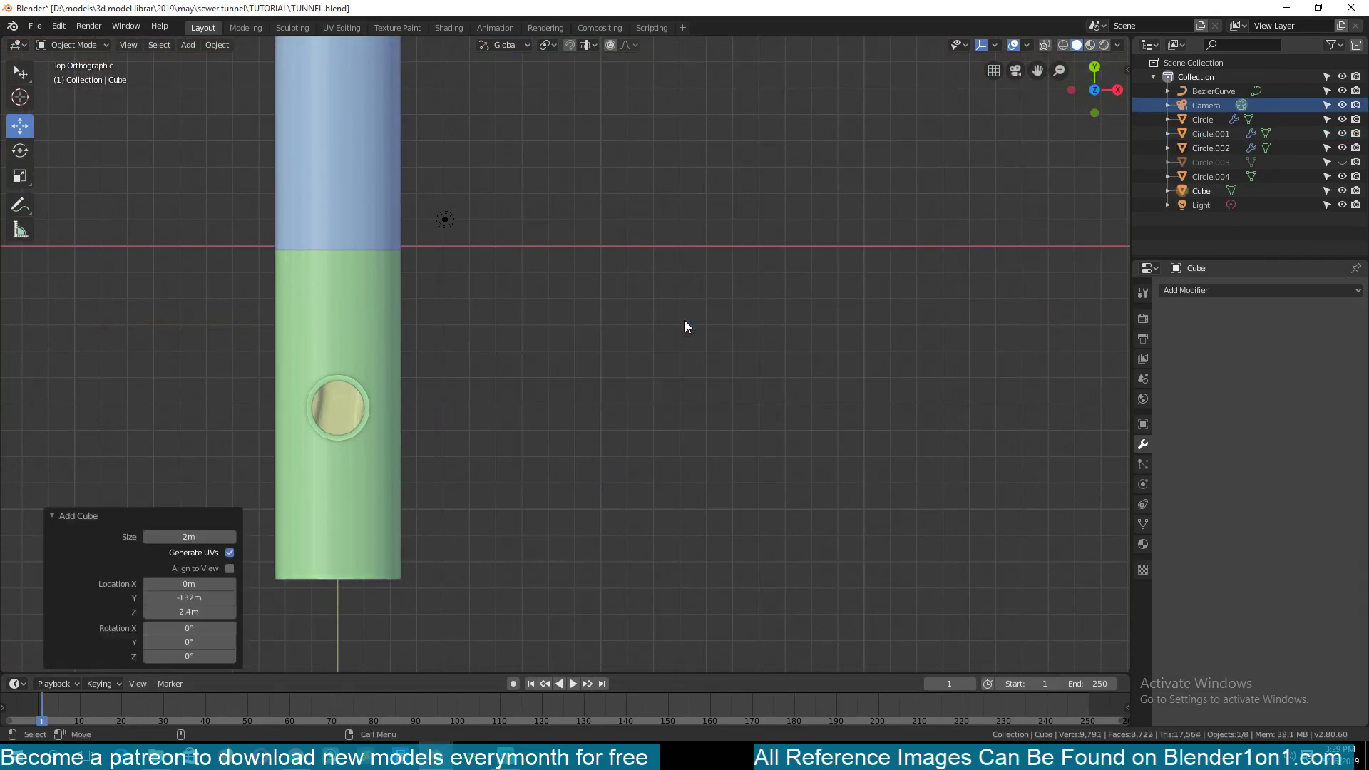
{"action": "key", "text": "x"}
{"action": "left_click", "coordinate": [781, 374]}
Add a cube beside the tunnel in top view and scale it uniformly to 0.393
{"action": "key", "text": "shift+a"}
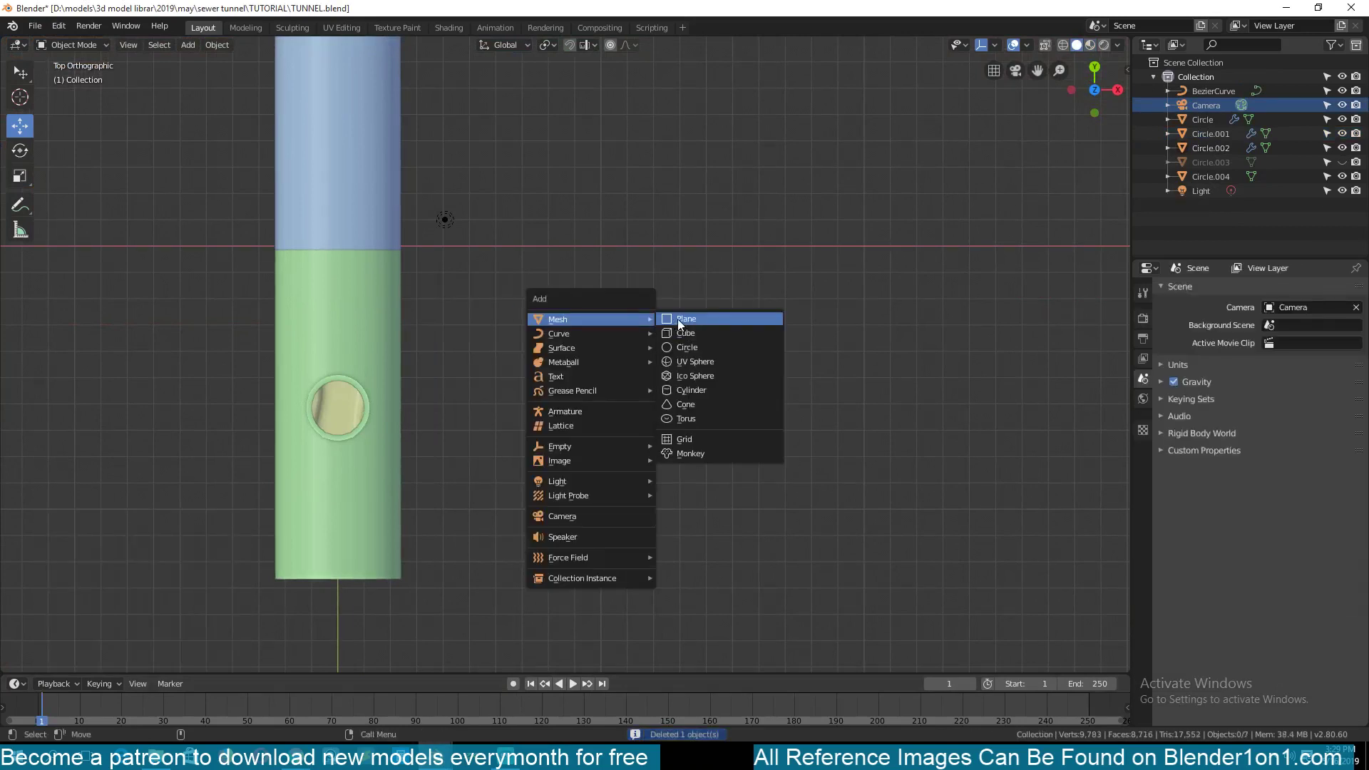
{"action": "left_click", "coordinate": [700, 334]}
{"action": "key", "text": "s"}
{"action": "left_click", "coordinate": [734, 383]}
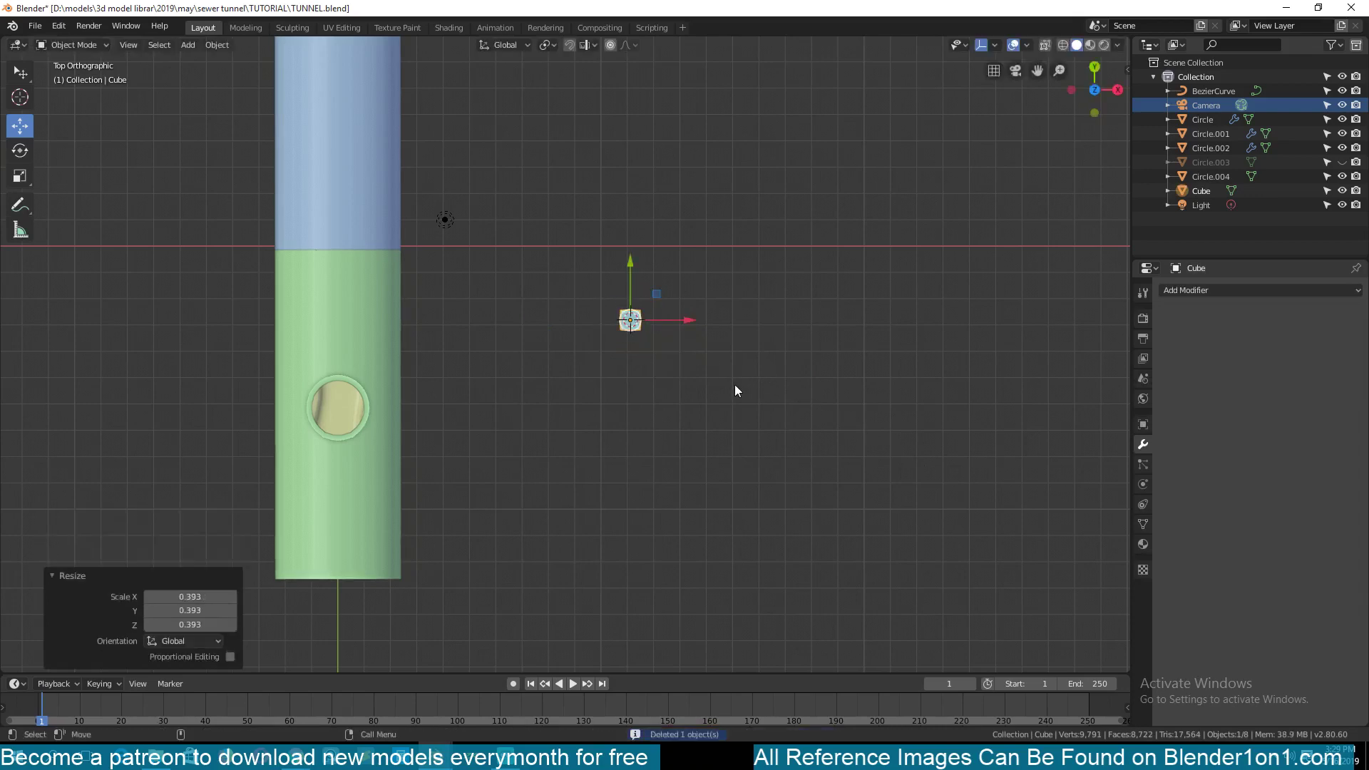
Stretch the new cube along the X axis by a factor of 1.6
{"action": "key", "text": "KP_Decimal"}
{"action": "scroll", "coordinate": [719, 385], "scroll_direction": "down", "scroll_amount": 5}
{"action": "key", "text": "s"}
{"action": "key", "text": "x"}
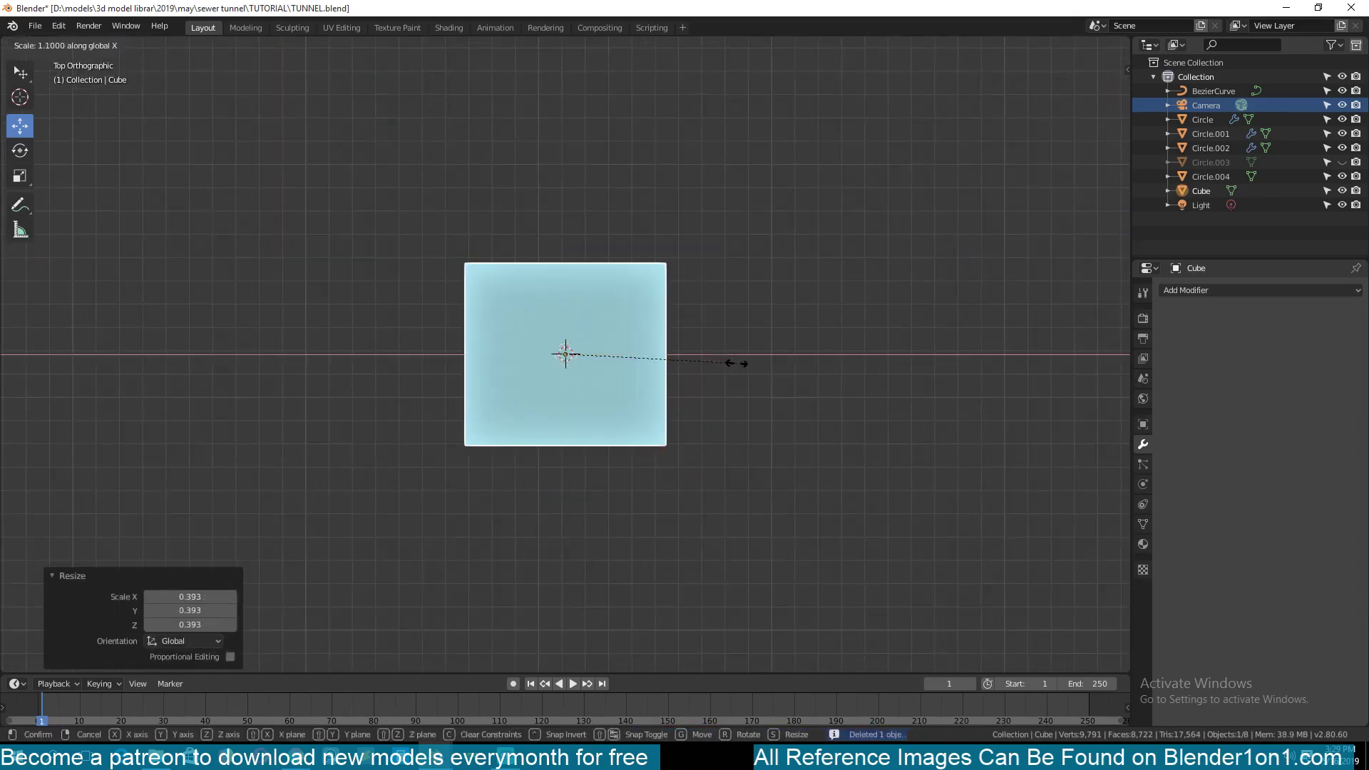
{"action": "left_click", "coordinate": [817, 369]}
Examine the cube next to the full tunnel run and review the brick walls in the finished sewer scene
{"action": "middle_click_drag", "start_coordinate": [817, 364], "coordinate": [738, 265]}
{"action": "scroll", "coordinate": [687, 298], "scroll_direction": "down", "scroll_amount": 7}
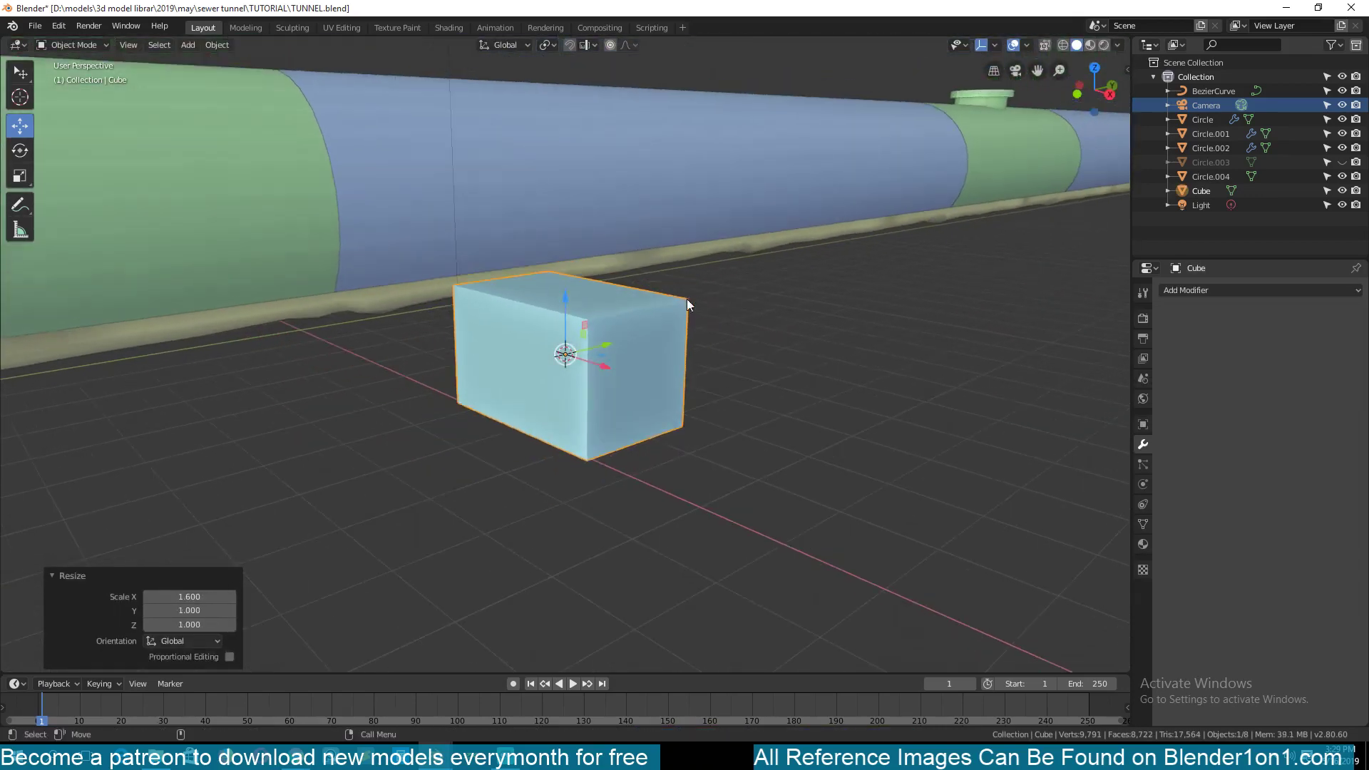
{"action": "middle_click_drag", "start_coordinate": [545, 305], "coordinate": [820, 301], "text": "shift"}
{"action": "scroll", "coordinate": [702, 314], "scroll_direction": "down", "scroll_amount": 5}
{"action": "middle_click_drag", "start_coordinate": [516, 314], "coordinate": [421, 351], "text": "shift"}
{"action": "scroll", "coordinate": [421, 351], "scroll_direction": "down", "scroll_amount": 2}
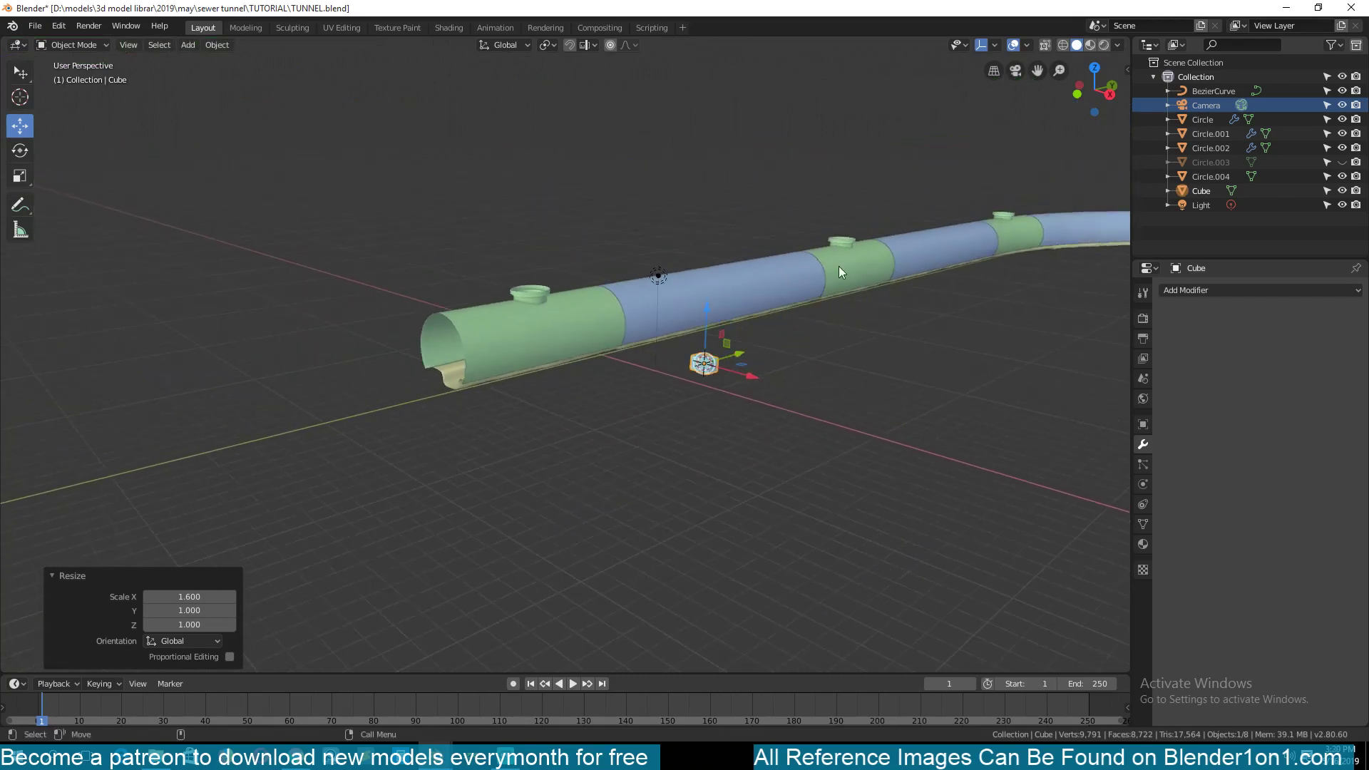
{"action": "middle_click_drag", "start_coordinate": [807, 285], "coordinate": [465, 344]}
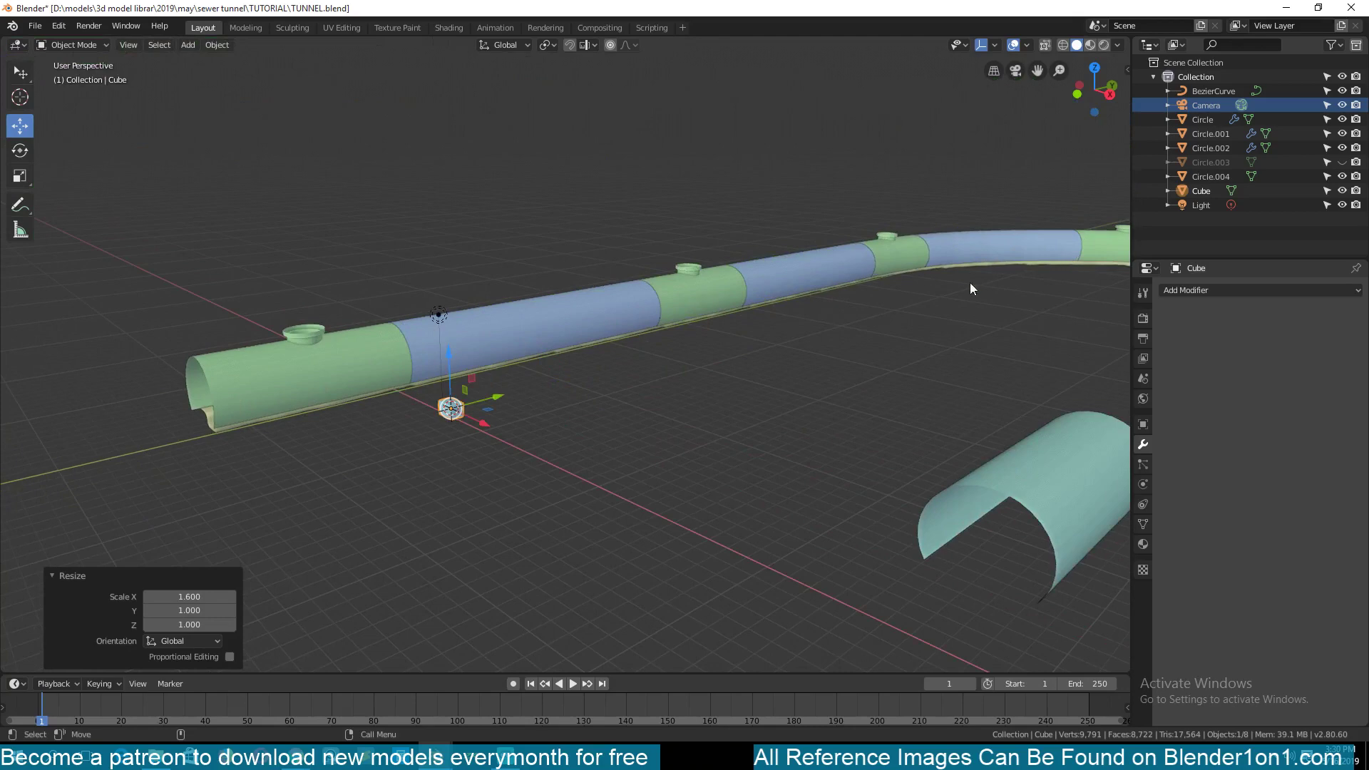
{"action": "mouse_move", "coordinate": [463, 725]}
{"action": "left_click", "coordinate": [424, 713]}
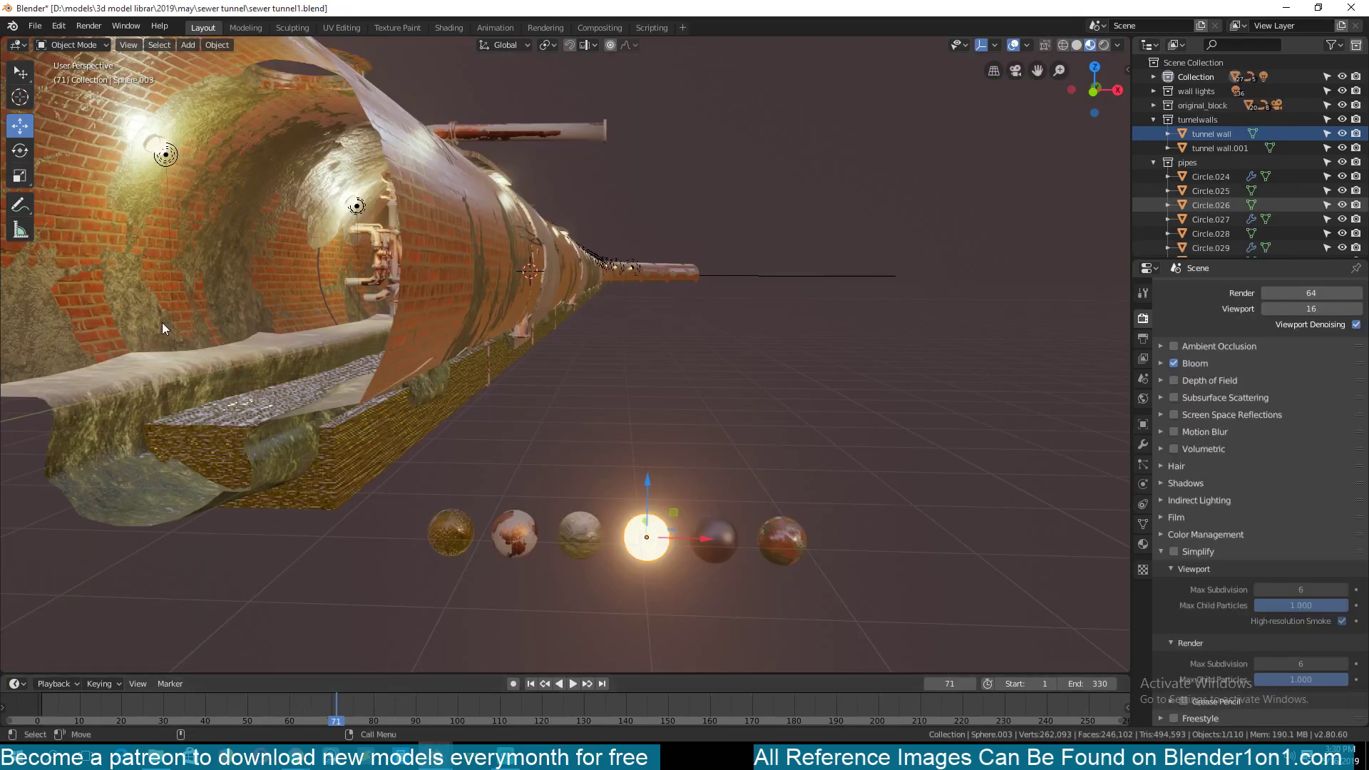
{"action": "middle_click_drag", "start_coordinate": [482, 279], "coordinate": [545, 305]}
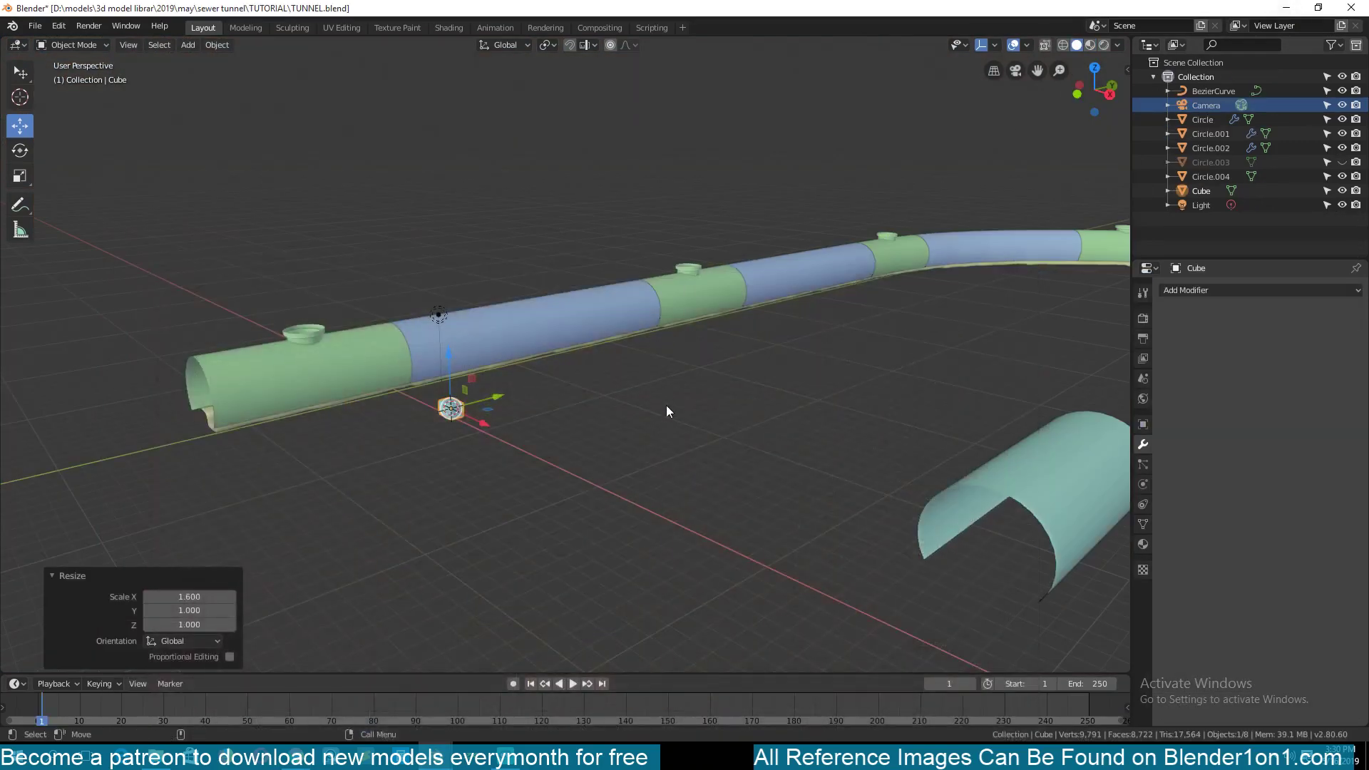
Flatten the cube along the Z axis by a factor of 0.667 to give it brick proportions
{"action": "key", "text": "KP_Decimal"}
{"action": "scroll", "coordinate": [535, 428], "scroll_direction": "down", "scroll_amount": 4}
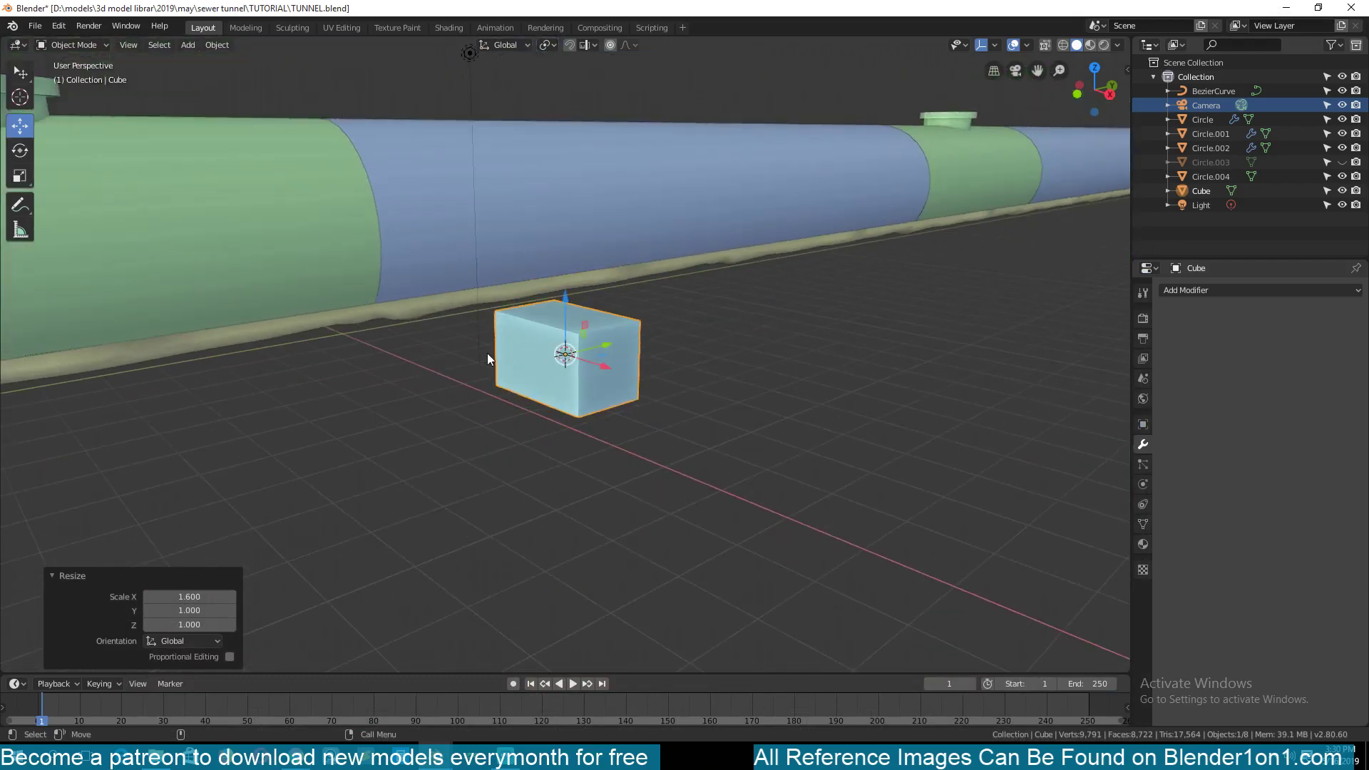
{"action": "middle_click_drag", "start_coordinate": [524, 358], "coordinate": [563, 363]}
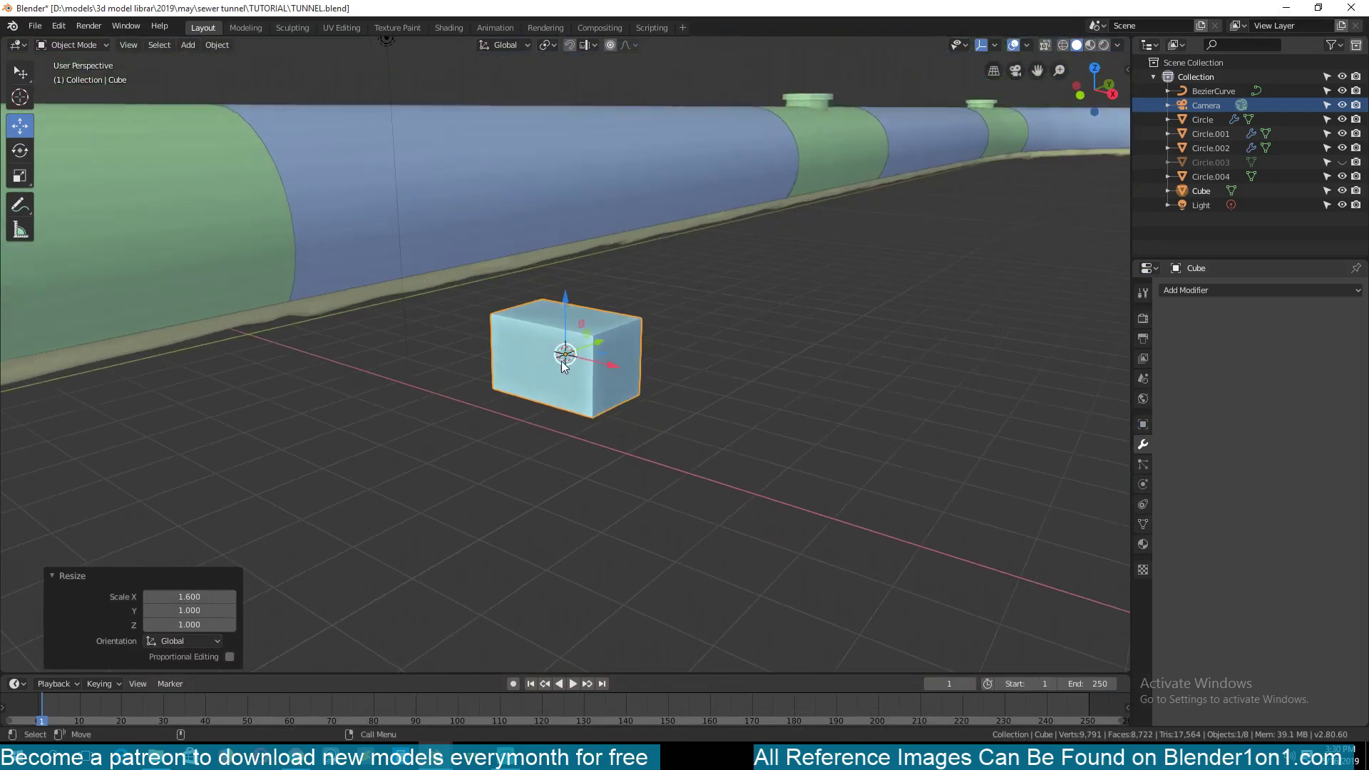
{"action": "scroll", "coordinate": [564, 363], "scroll_direction": "up", "scroll_amount": 3}
{"action": "key", "text": "s"}
{"action": "key", "text": "z"}
{"action": "left_click", "coordinate": [590, 232]}
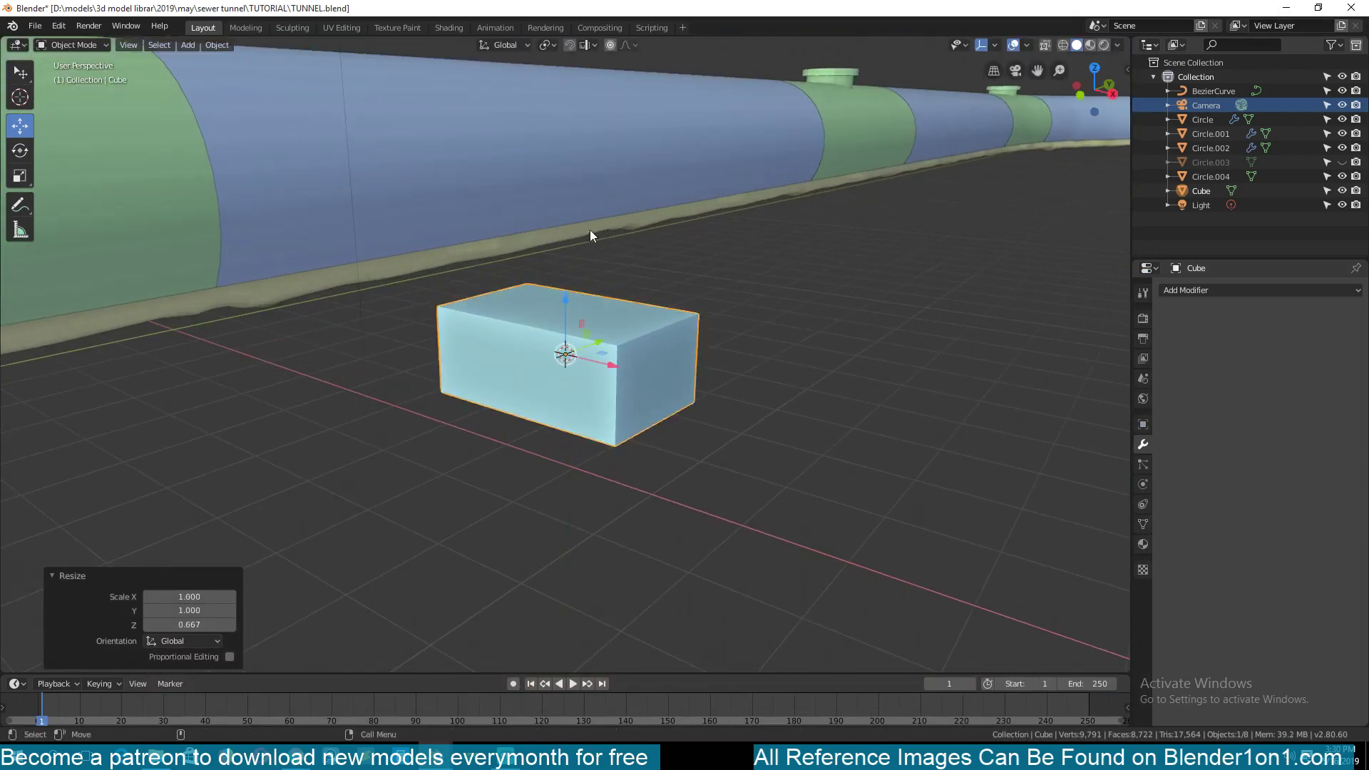
{"action": "key", "text": "Tab"}
{"action": "middle_click_drag", "start_coordinate": [662, 271], "coordinate": [700, 265]}
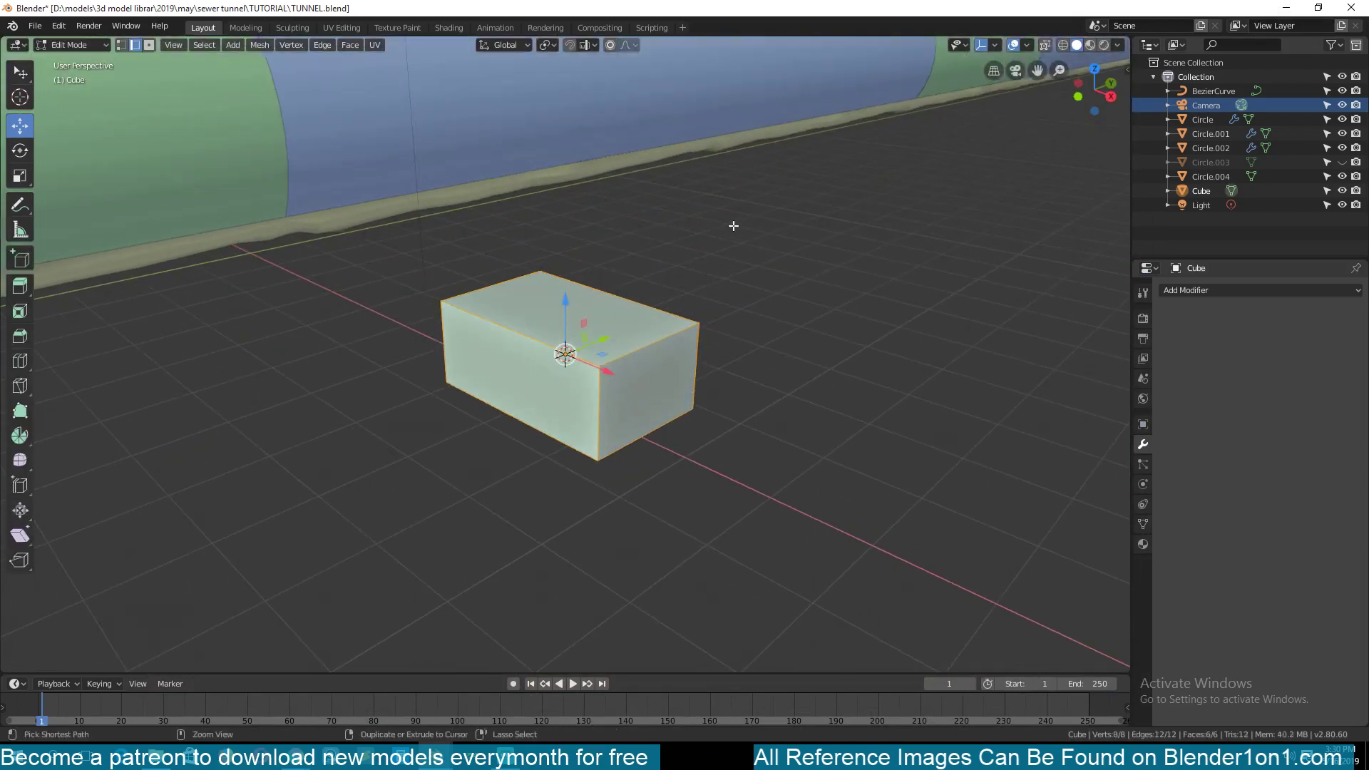
{"action": "key", "text": "ctrl+b"}
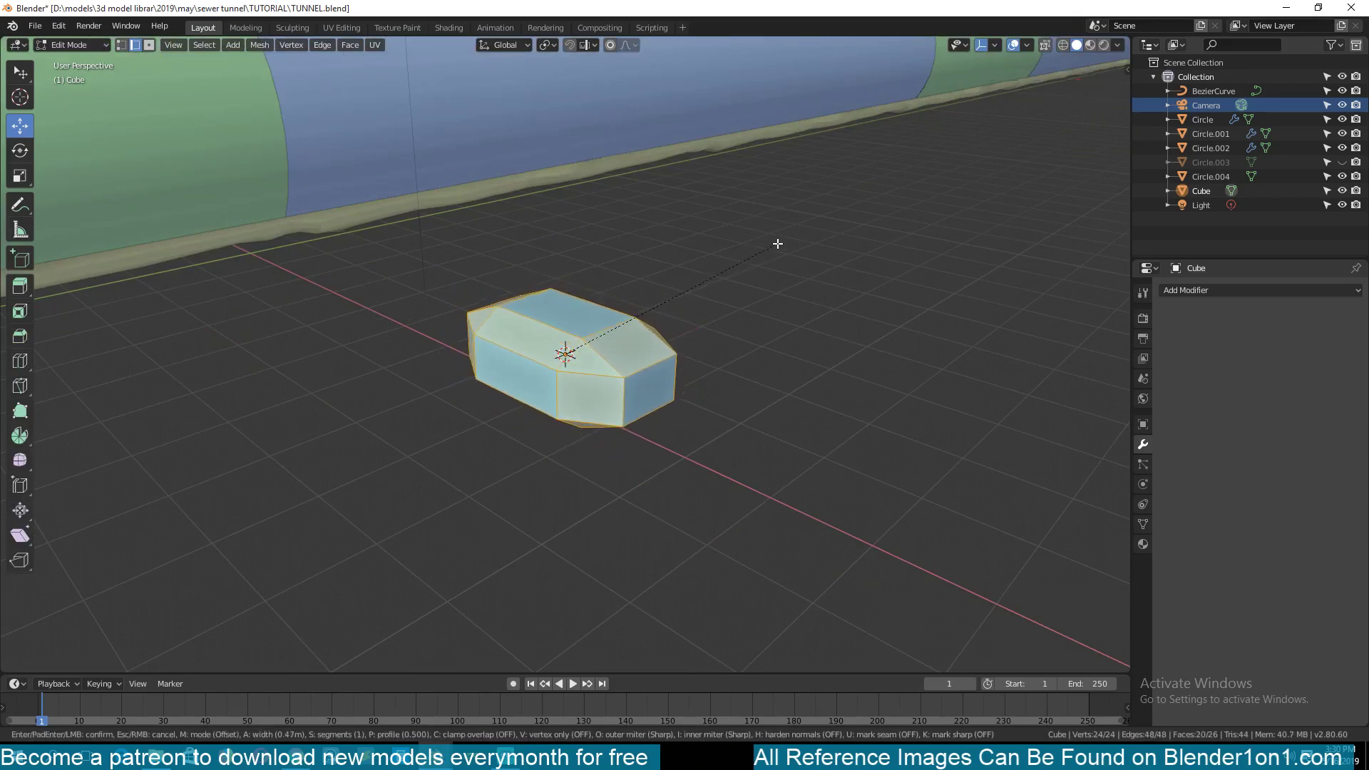
{"action": "scroll", "coordinate": [782, 235], "scroll_direction": "up", "scroll_amount": 6}
{"action": "key", "text": "Escape"}
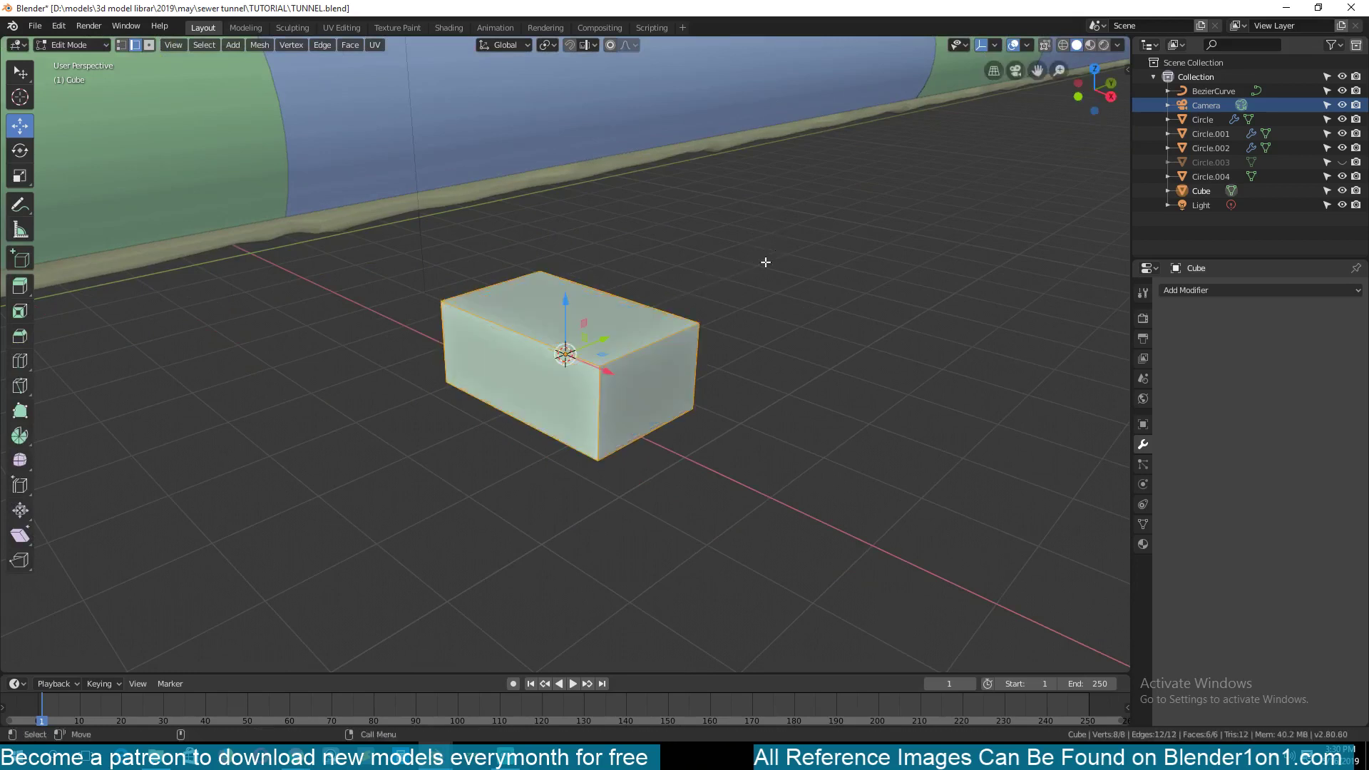
Apply the rotation and scale of the brick-shaped cube in Object Mode
{"action": "key", "text": "Tab"}
{"action": "key", "text": "Tab"}
{"action": "key", "text": "Tab"}
{"action": "key", "text": "ctrl+a"}
{"action": "left_click", "coordinate": [717, 367]}
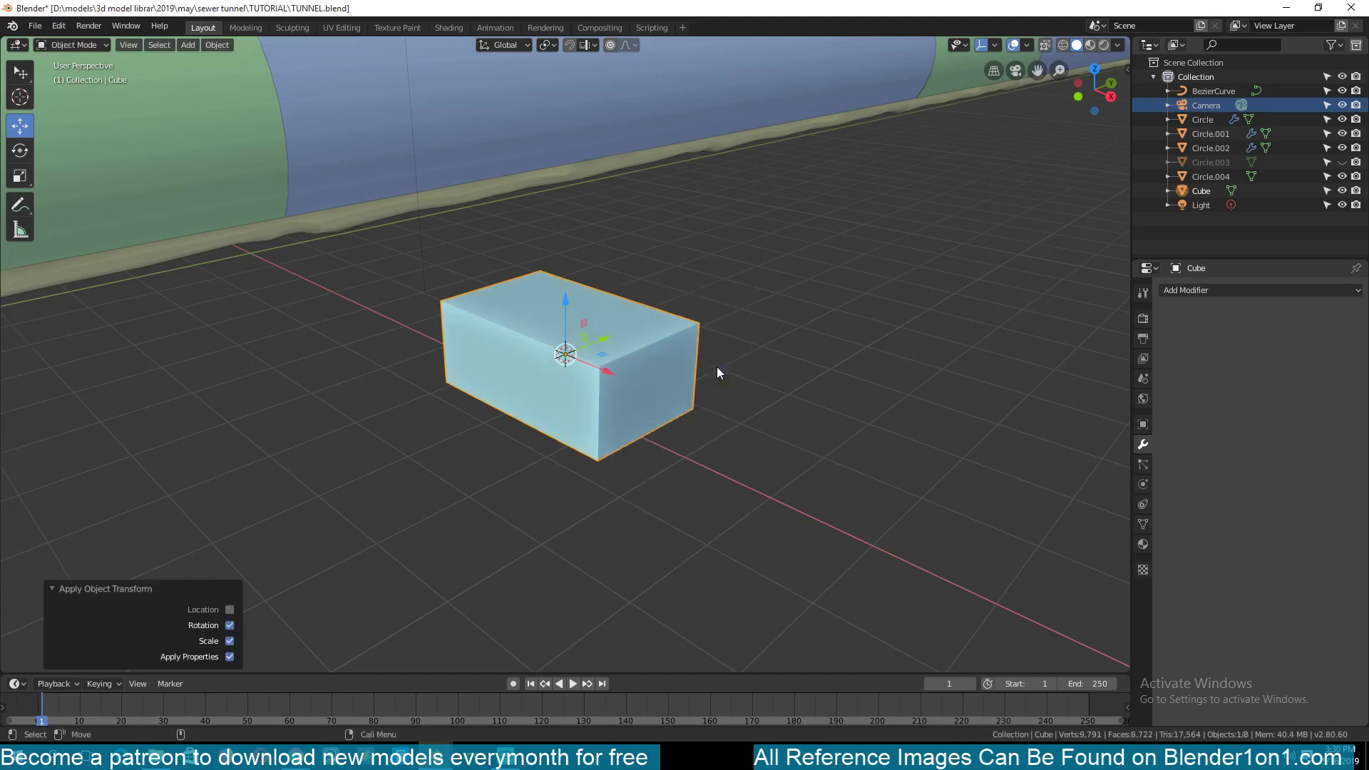
Bevel all edges of the block in Edit Mode by about 0.23 m with 3 segments
{"action": "key", "text": "Tab"}
{"action": "key", "text": "ctrl+b"}
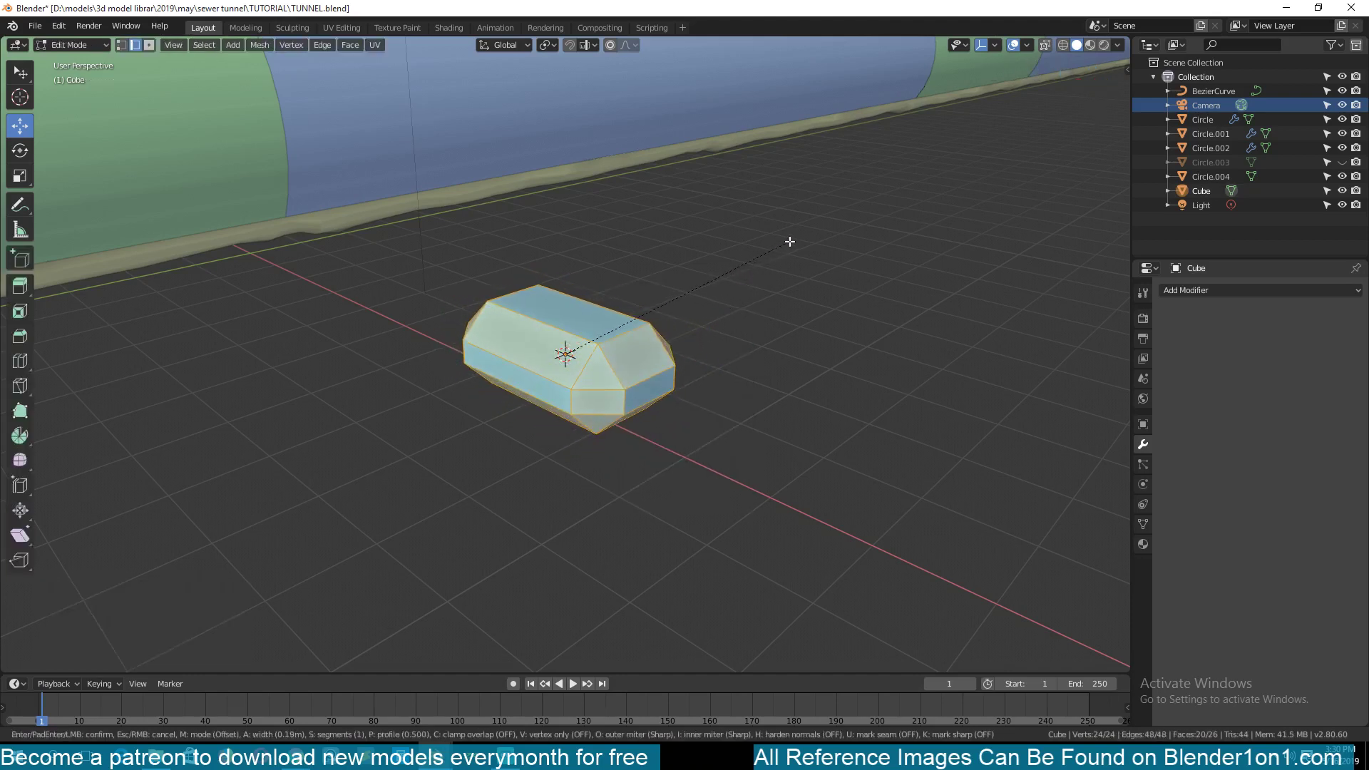
{"action": "scroll", "coordinate": [789, 242], "scroll_direction": "up", "scroll_amount": 2}
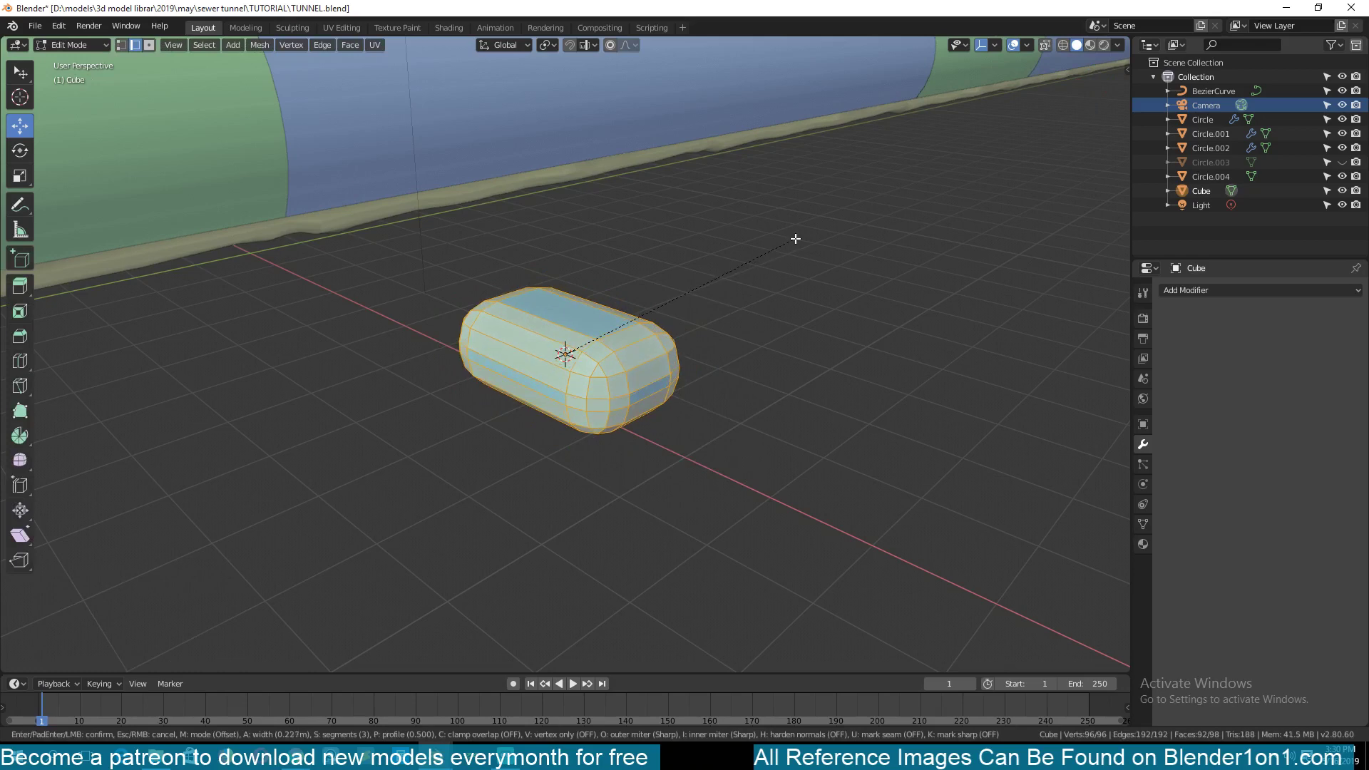
{"action": "left_click", "coordinate": [797, 240]}
Delete the vertices of the rounded block's lower half, working in the front view with wireframe shading
{"action": "key", "text": "KP_1"}
{"action": "key", "text": "1"}
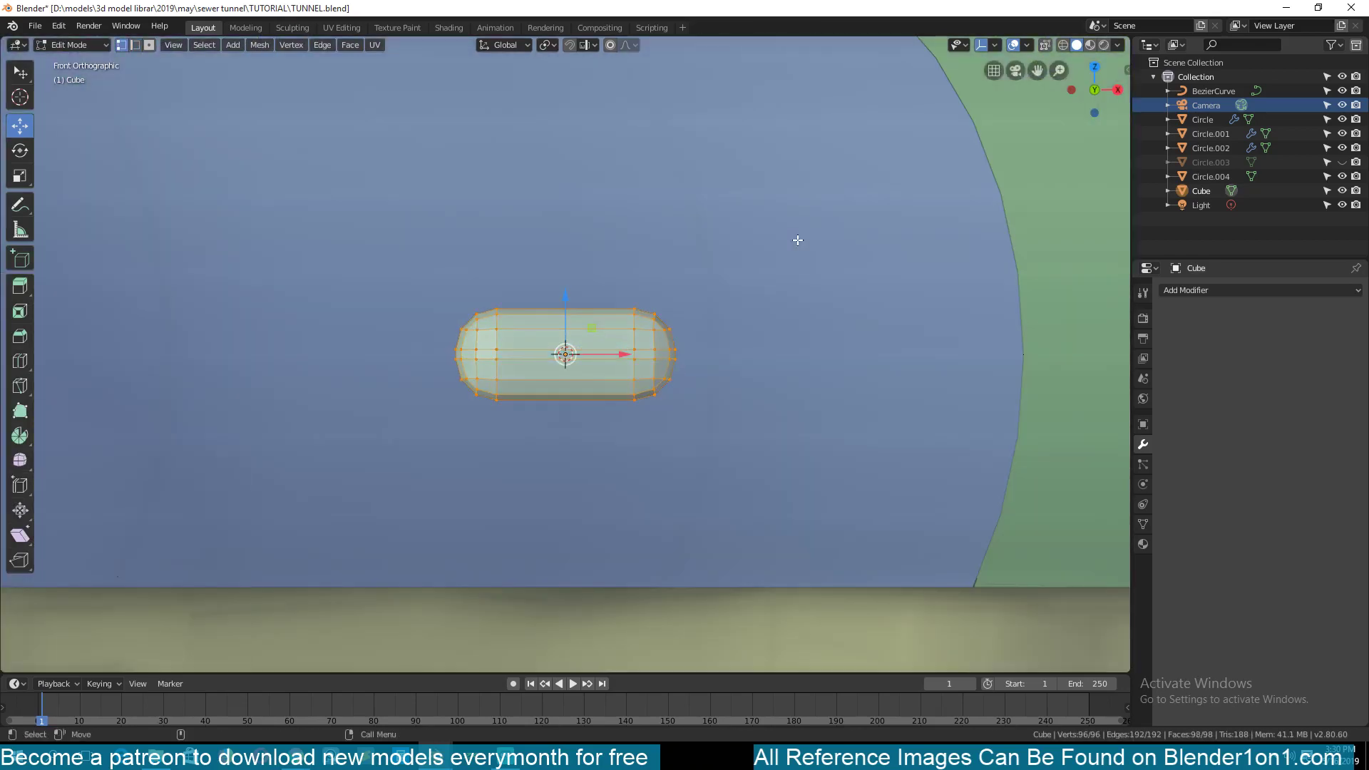
{"action": "key", "text": "shift+z"}
{"action": "key", "text": "alt+a"}
{"action": "key", "text": "b"}
{"action": "left_click_drag", "start_coordinate": [452, 353], "coordinate": [865, 425]}
{"action": "key", "text": "x"}
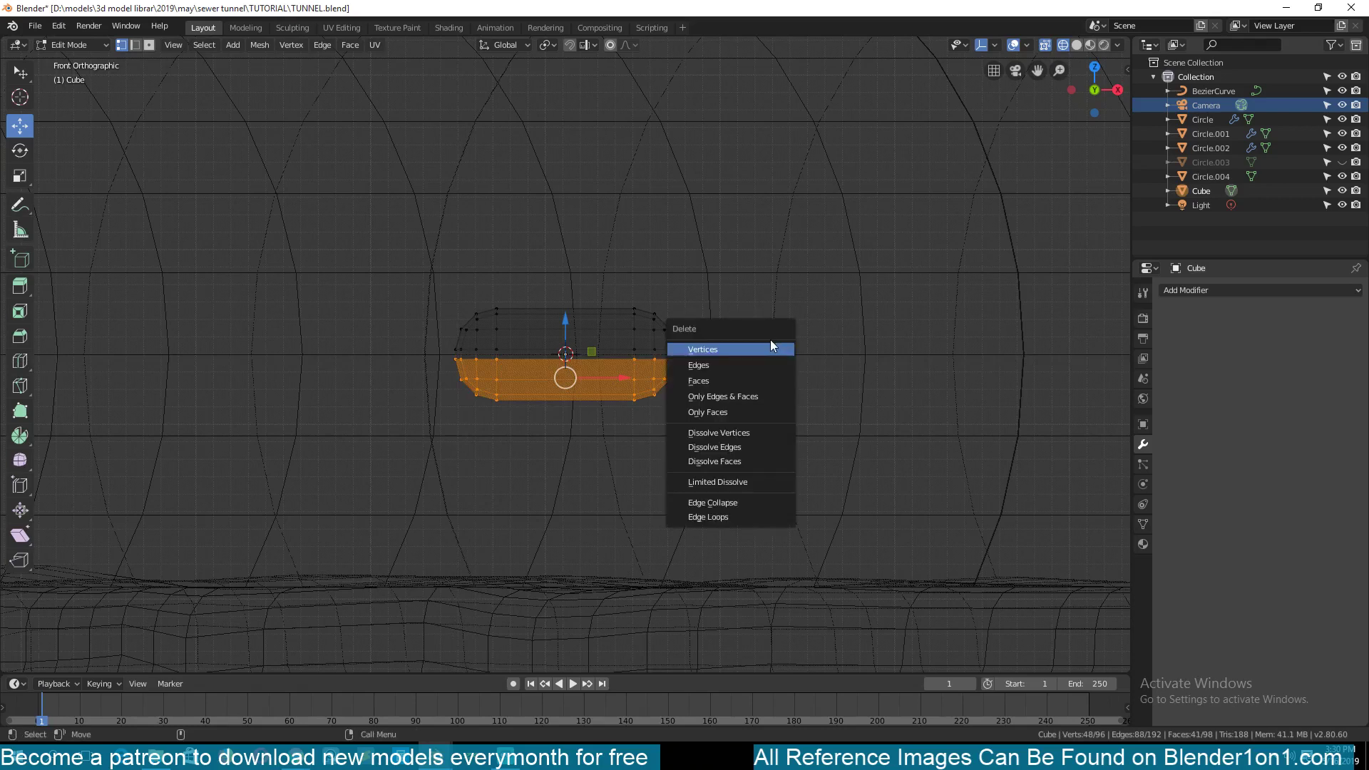
{"action": "left_click", "coordinate": [771, 343]}
{"action": "key", "text": "shift+z"}
Add five evenly spaced loop cuts across the length of the half block without sliding them
{"action": "middle_click_drag", "start_coordinate": [922, 340], "coordinate": [589, 408]}
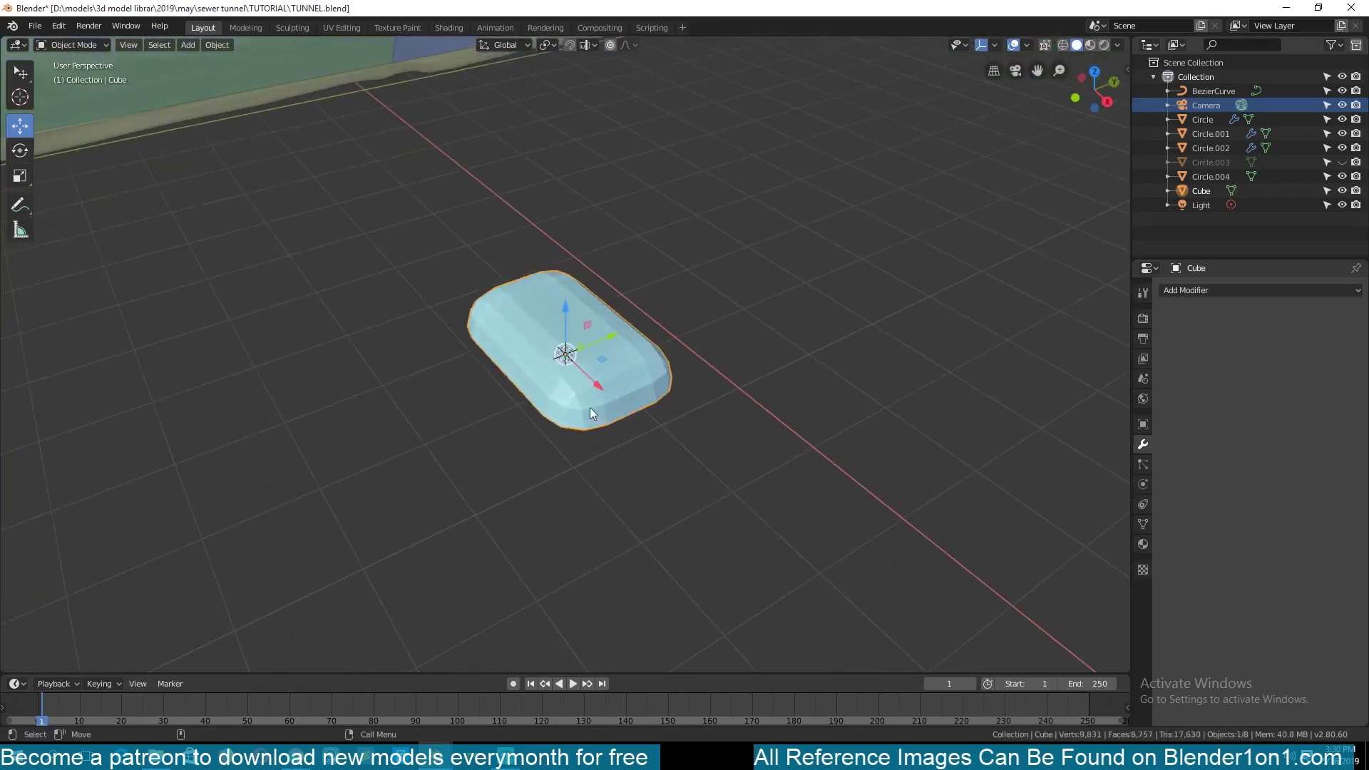
{"action": "scroll", "coordinate": [570, 378], "scroll_direction": "up", "scroll_amount": 5}
{"action": "key", "text": "ctrl+r"}
{"action": "scroll", "coordinate": [491, 299], "scroll_direction": "up", "scroll_amount": 3}
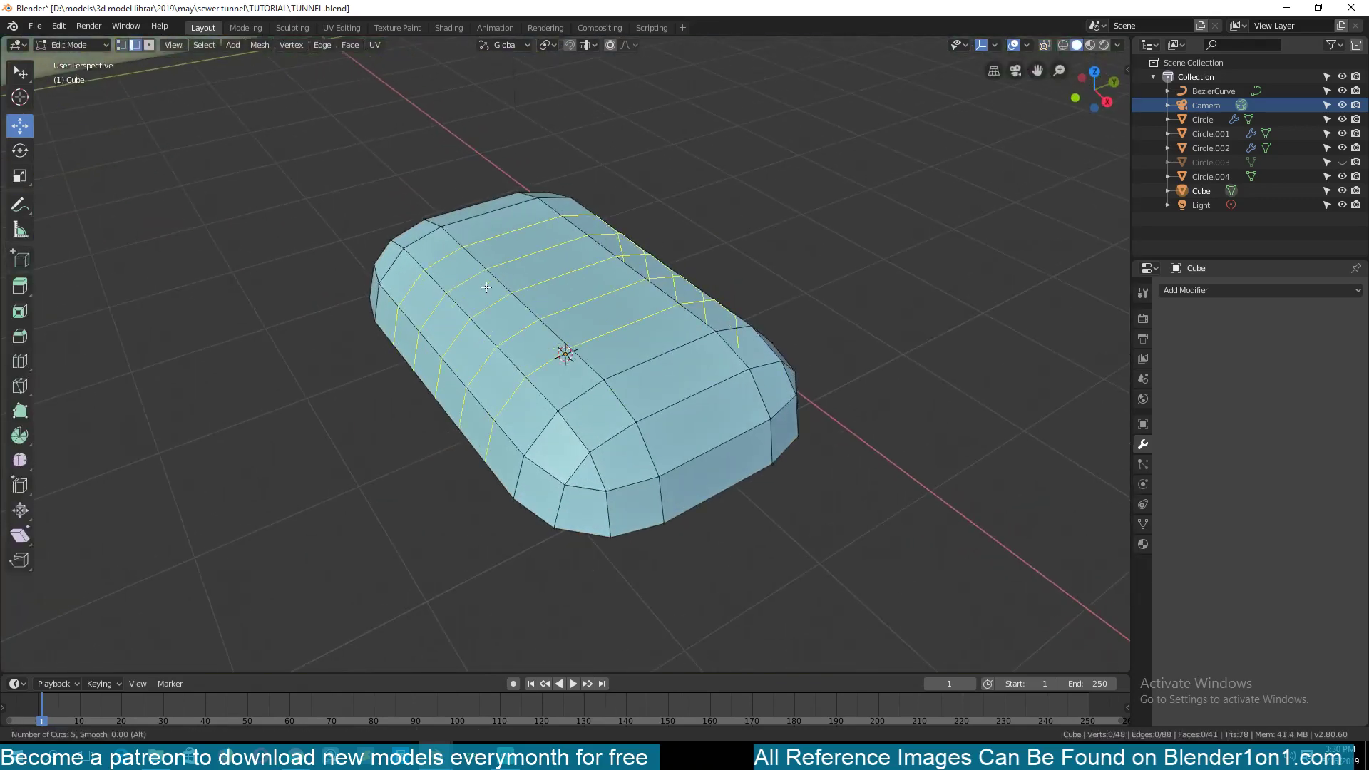
{"action": "left_click", "coordinate": [486, 287]}
{"action": "right_click", "coordinate": [486, 286]}
Duplicate six neighbouring crosswise edge loops in place and scale the copies up so they stand off the body
{"action": "left_click", "coordinate": [501, 228], "text": "alt"}
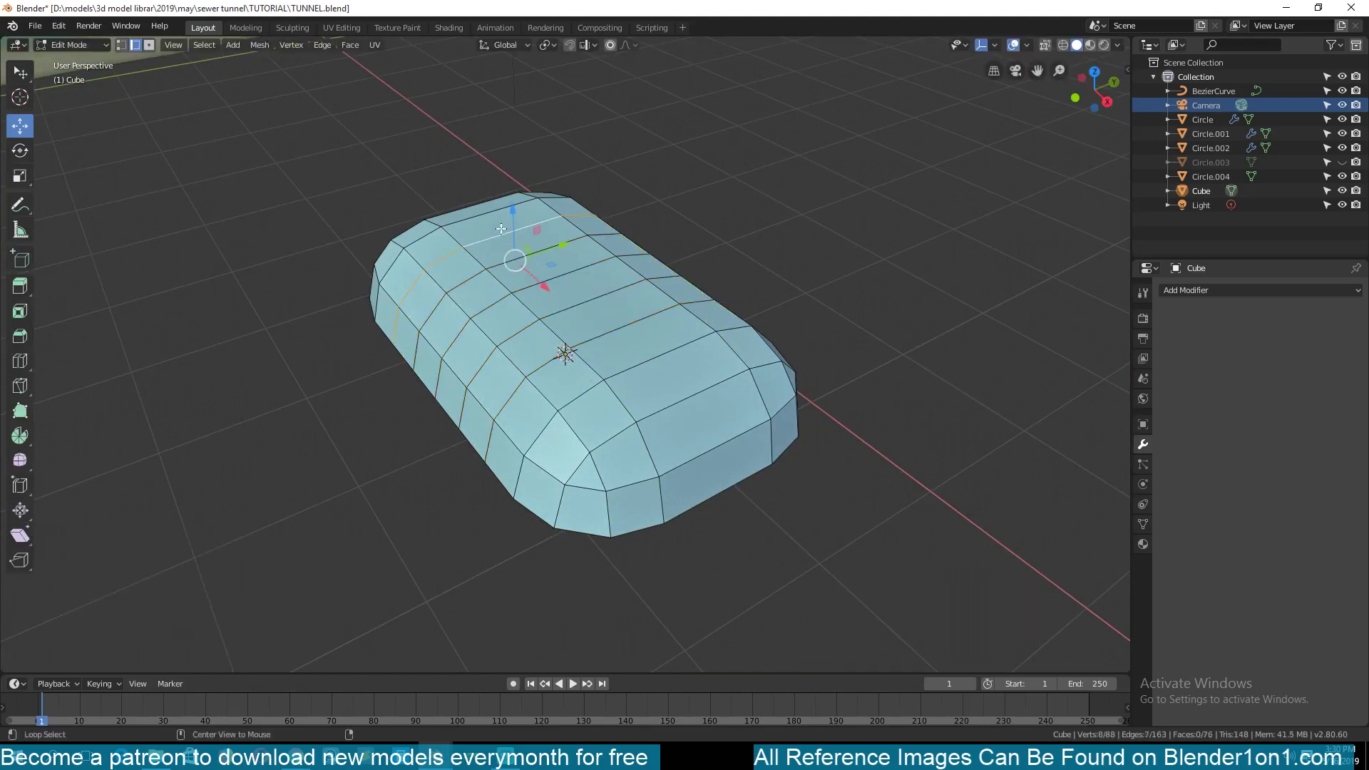
{"action": "left_click", "coordinate": [533, 288], "text": "alt+shift"}
{"action": "left_click", "coordinate": [576, 307], "text": "alt+shift"}
{"action": "left_click", "coordinate": [618, 324], "text": "alt+shift"}
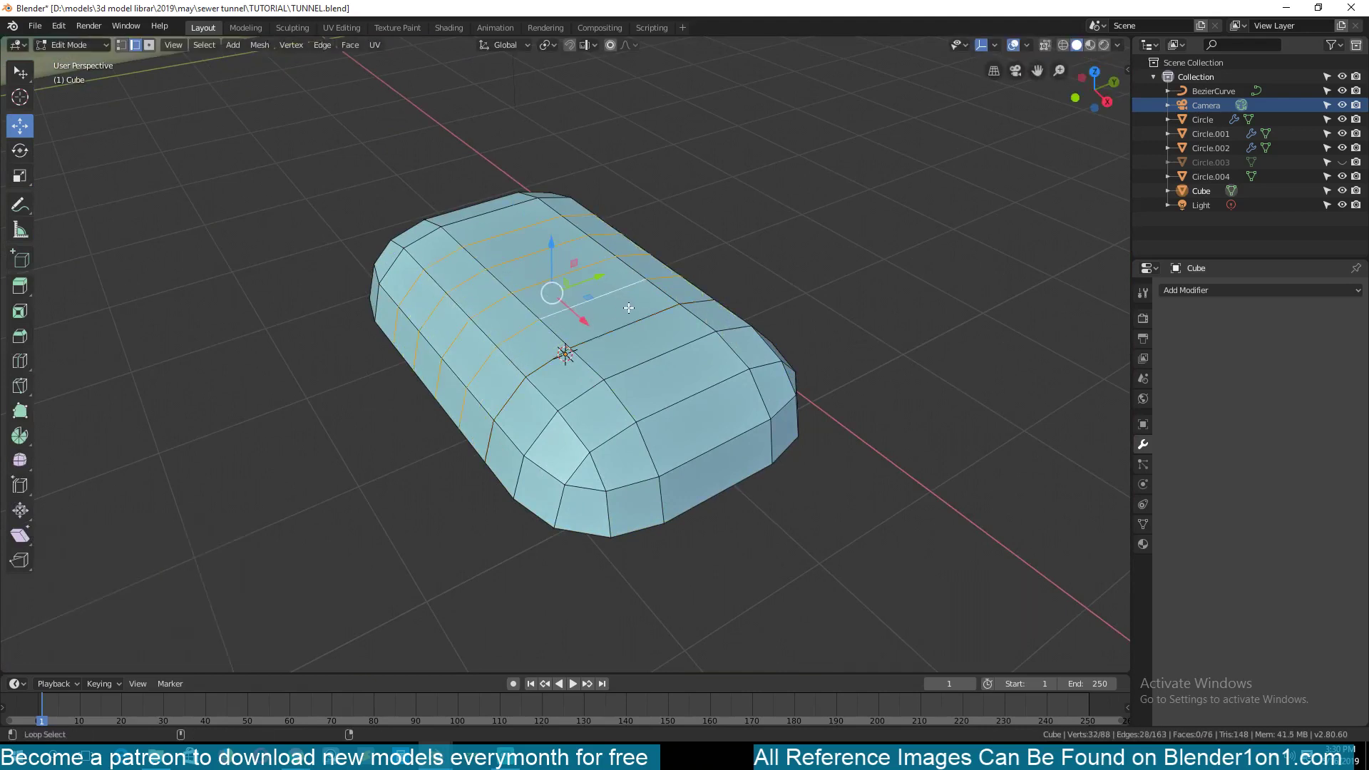
{"action": "left_click", "coordinate": [661, 343], "text": "alt+shift"}
{"action": "left_click", "coordinate": [710, 333], "text": "alt+shift"}
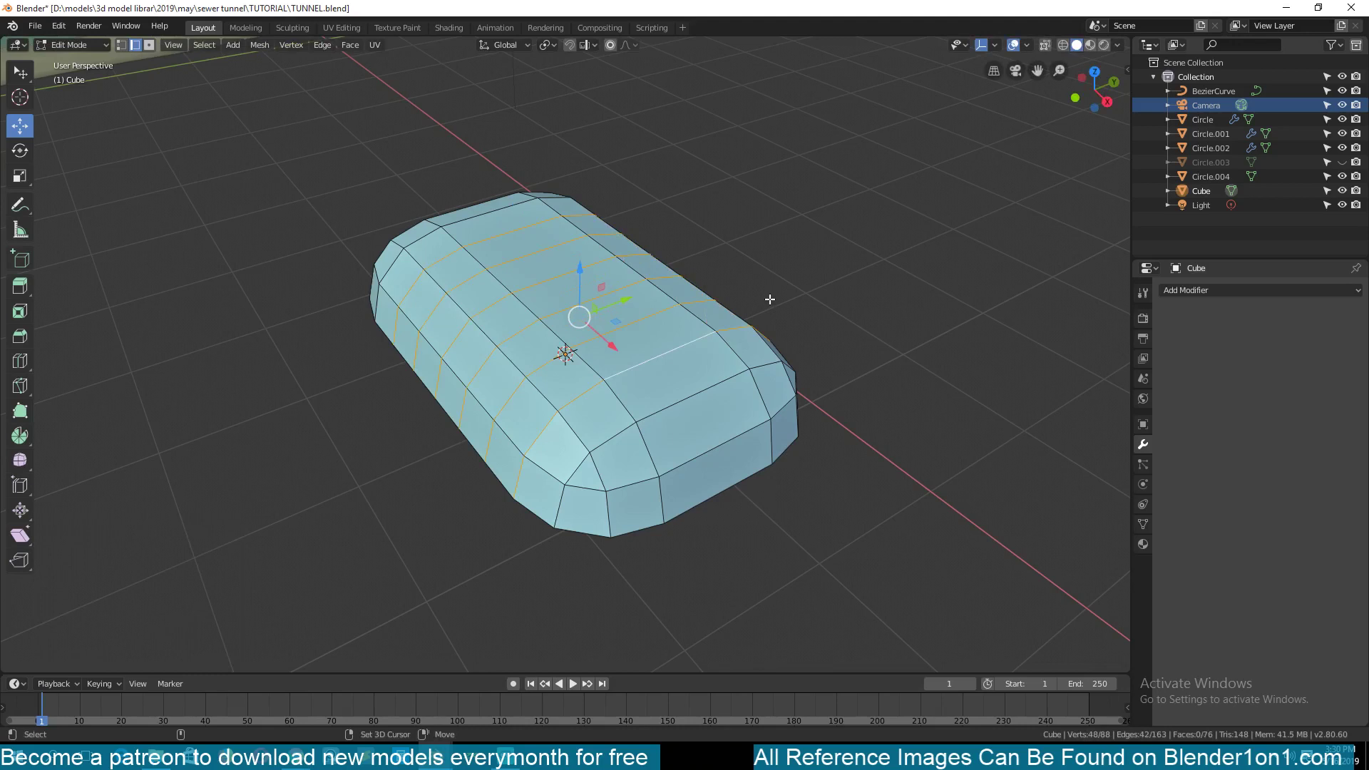
{"action": "key", "text": "shift+d"}
{"action": "right_click", "coordinate": [770, 299]}
{"action": "key", "text": "s"}
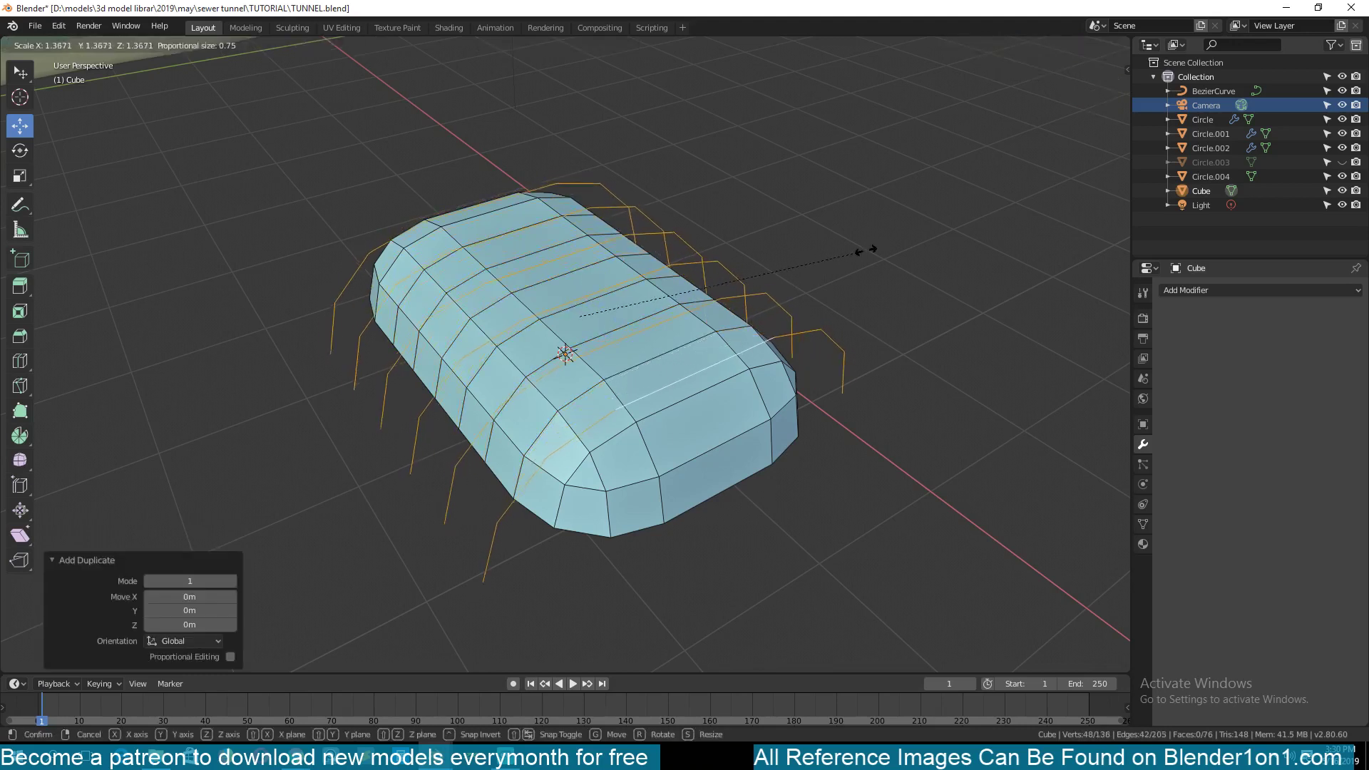
{"action": "left_click", "coordinate": [849, 256]}
Separate the enlarged edge loops into their own object and open that object in Edit Mode
{"action": "key", "text": "p"}
{"action": "left_click", "coordinate": [850, 257]}
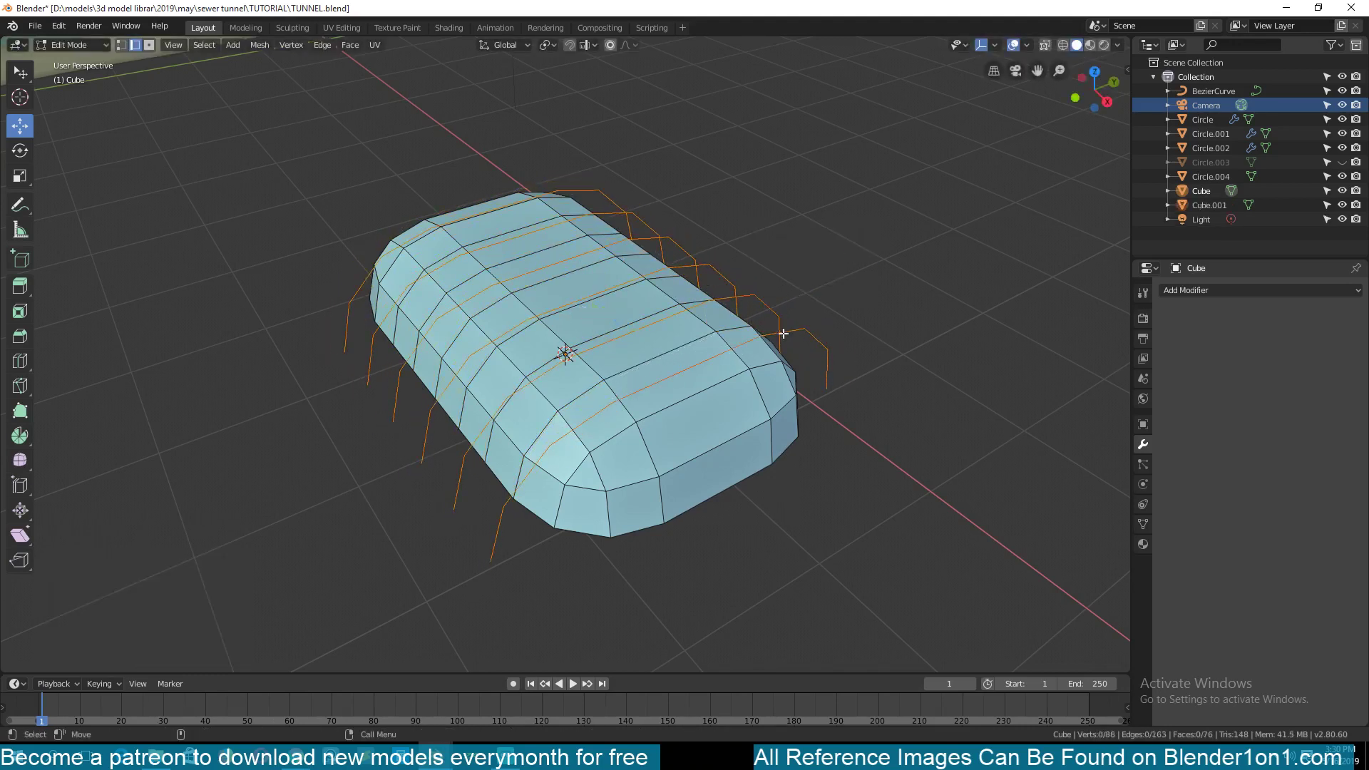
{"action": "key", "text": "Tab"}
{"action": "left_click", "coordinate": [780, 349]}
{"action": "key", "text": "Tab"}
{"action": "key", "text": "a"}
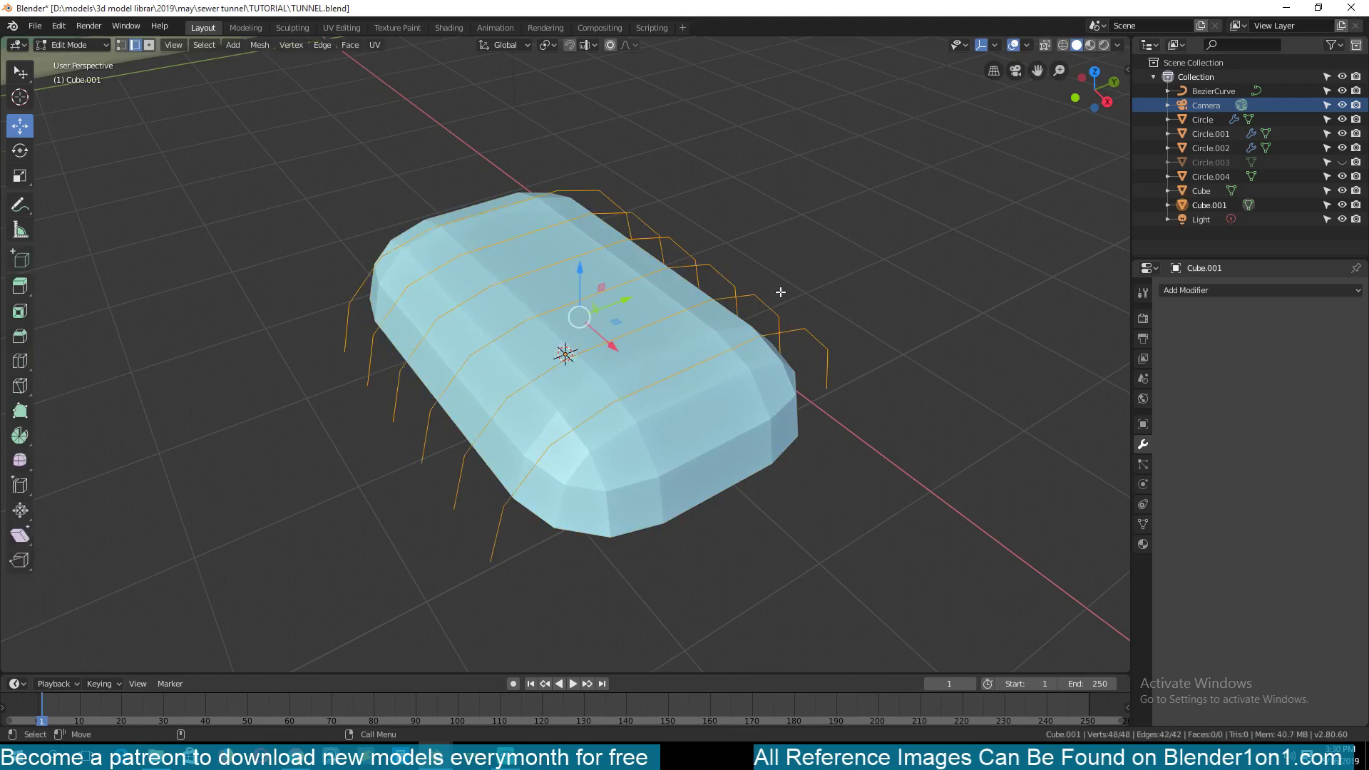
Fill each of the six separated edge loops with its own face
{"action": "key", "text": "alt+a"}
{"action": "left_click", "coordinate": [791, 333], "text": "alt"}
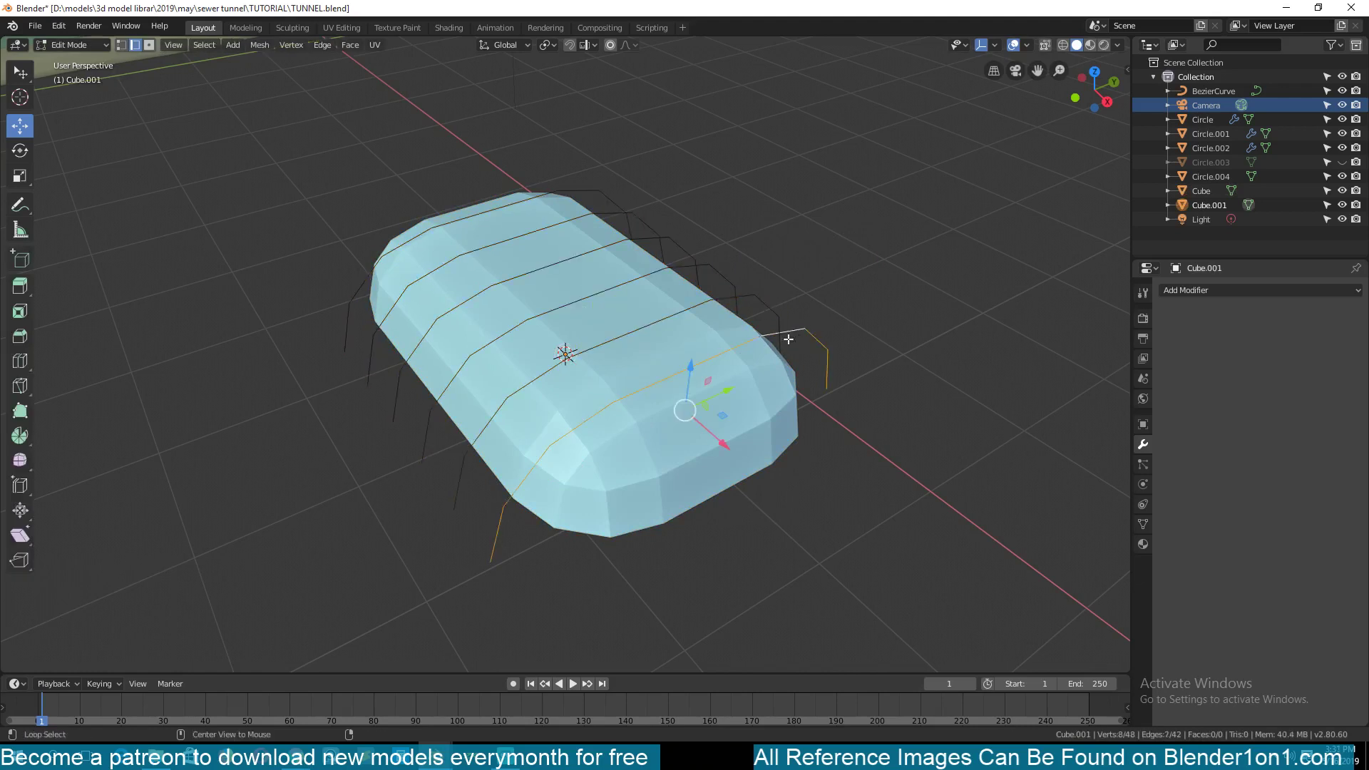
{"action": "key", "text": "f"}
{"action": "left_click", "coordinate": [741, 303], "text": "alt"}
{"action": "key", "text": "f"}
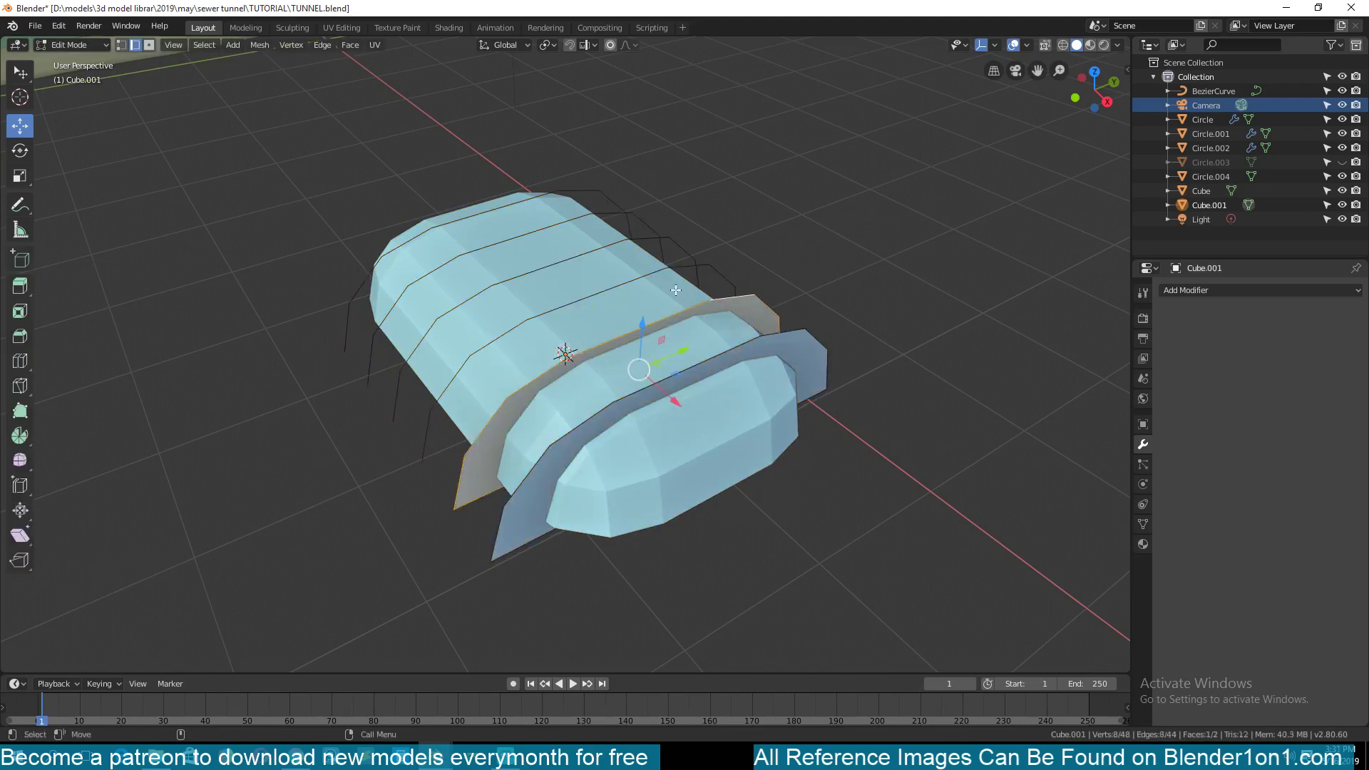
{"action": "left_click", "coordinate": [674, 267], "text": "alt"}
{"action": "key", "text": "f"}
{"action": "left_click", "coordinate": [607, 257], "text": "alt"}
{"action": "key", "text": "f"}
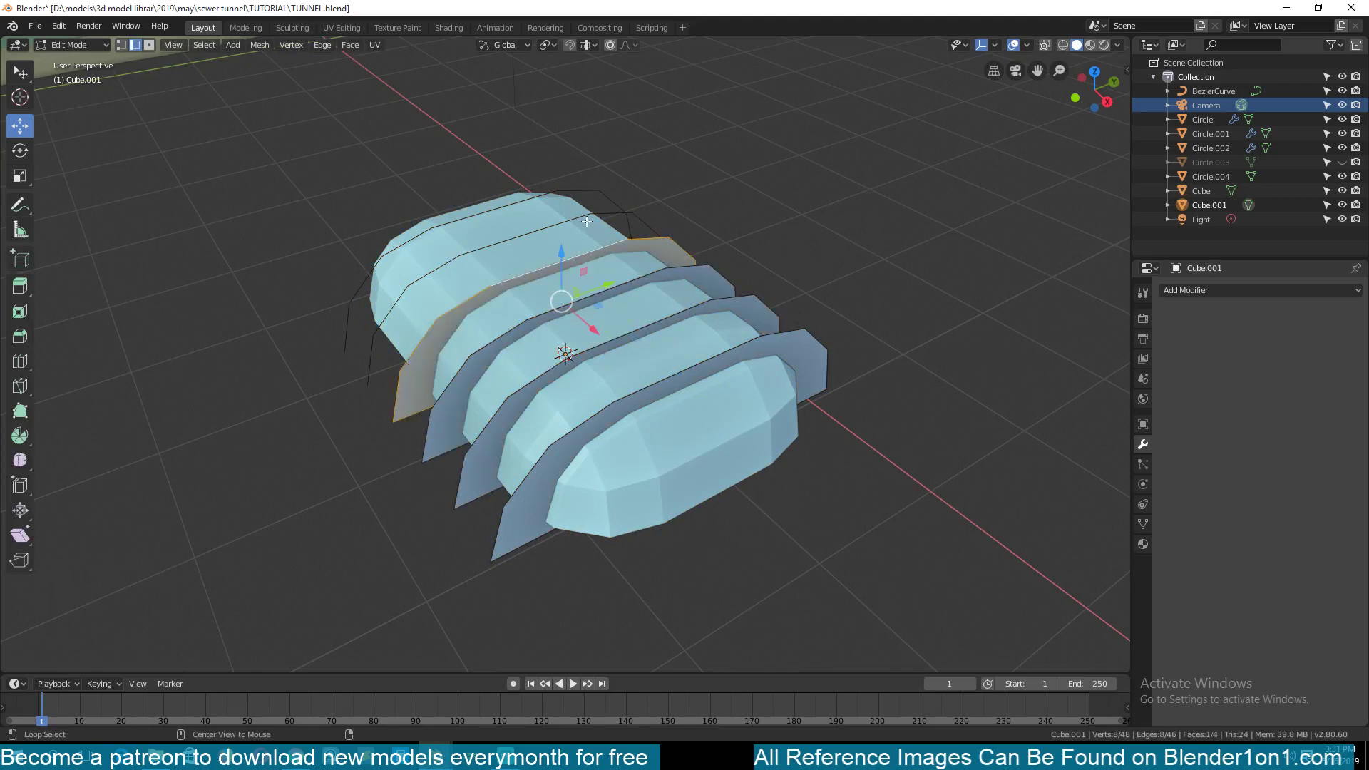
{"action": "left_click", "coordinate": [555, 226], "text": "alt"}
{"action": "key", "text": "f"}
{"action": "left_click", "coordinate": [543, 190], "text": "alt"}
{"action": "key", "text": "f"}
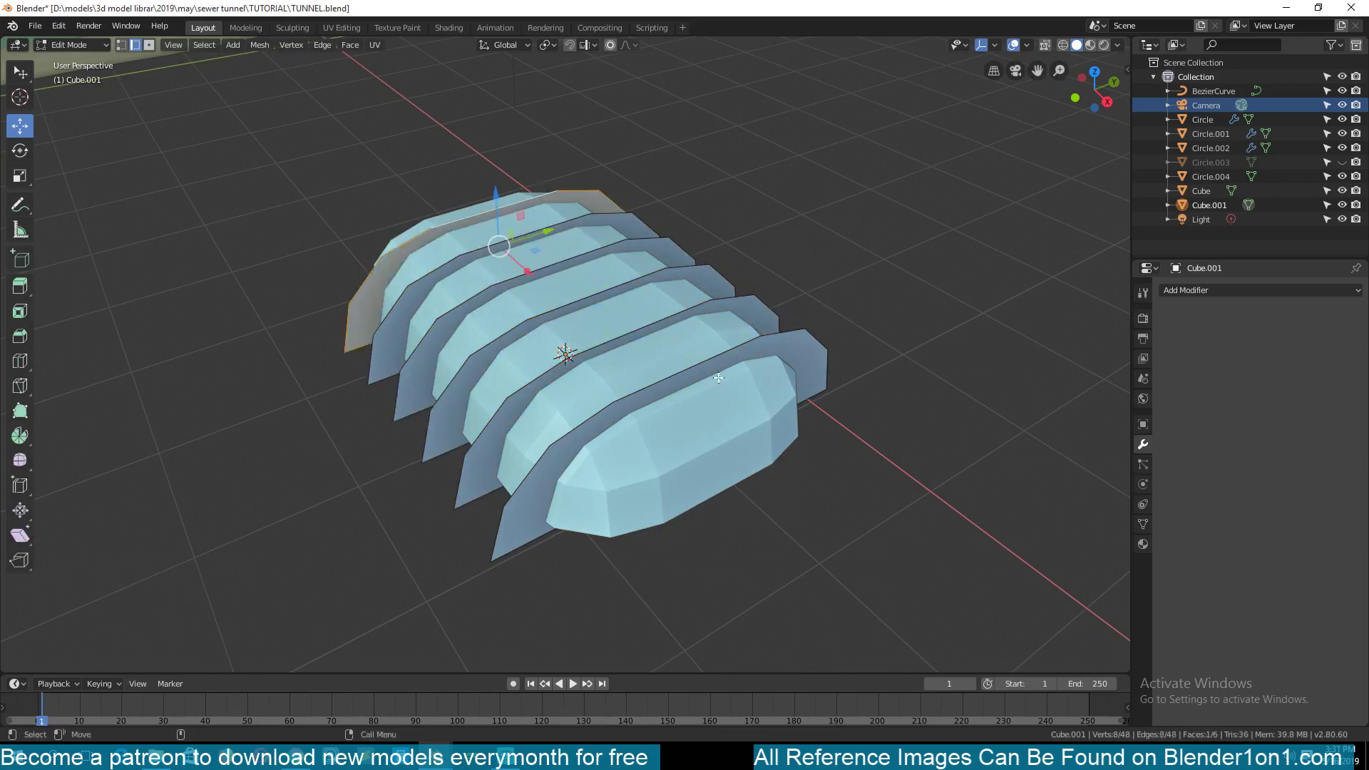
Select all six rib faces and inset them by about 0.036 m
{"action": "key", "text": "3"}
{"action": "left_click", "coordinate": [390, 329], "text": "shift"}
{"action": "left_click", "coordinate": [425, 376], "text": "shift"}
{"action": "left_click", "coordinate": [460, 425], "text": "shift"}
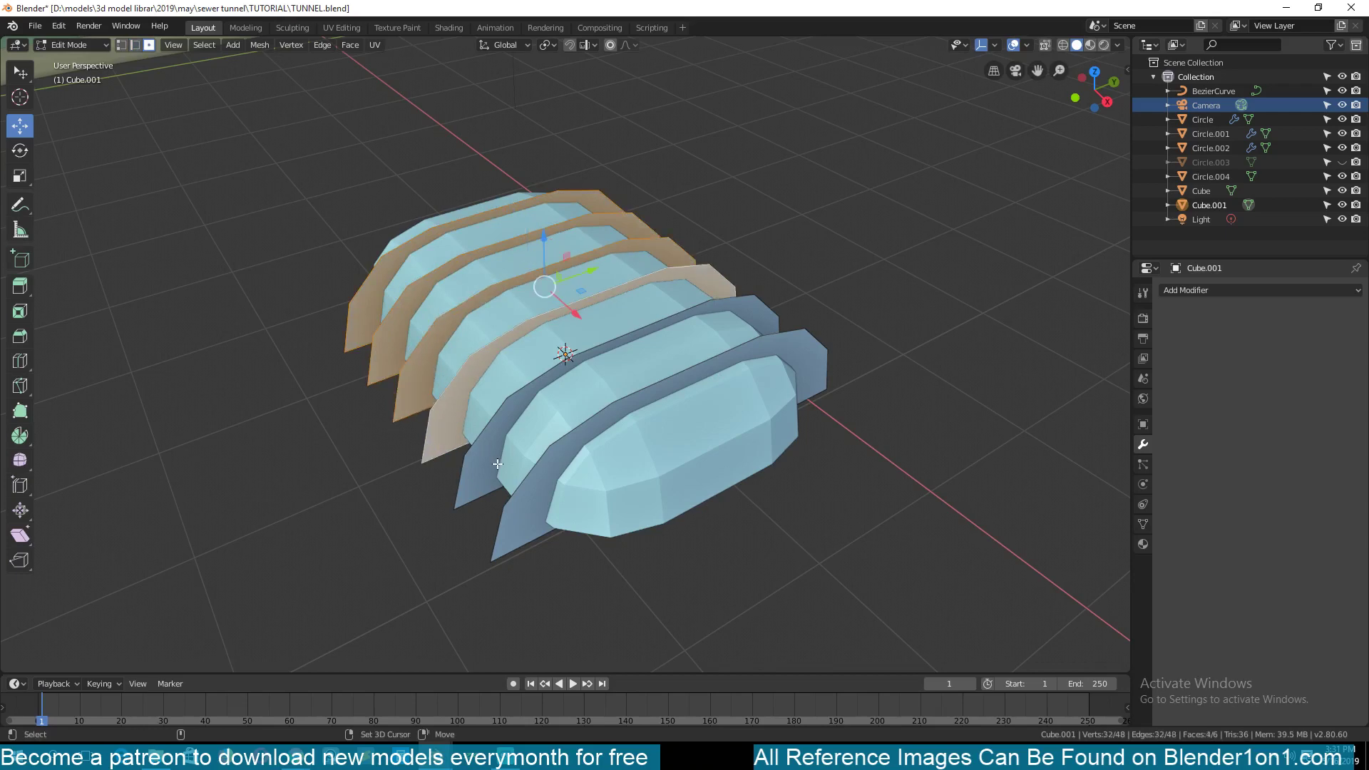
{"action": "left_click", "coordinate": [498, 464], "text": "shift"}
{"action": "left_click", "coordinate": [544, 496], "text": "shift"}
{"action": "middle_click_drag", "start_coordinate": [702, 409], "coordinate": [693, 398]}
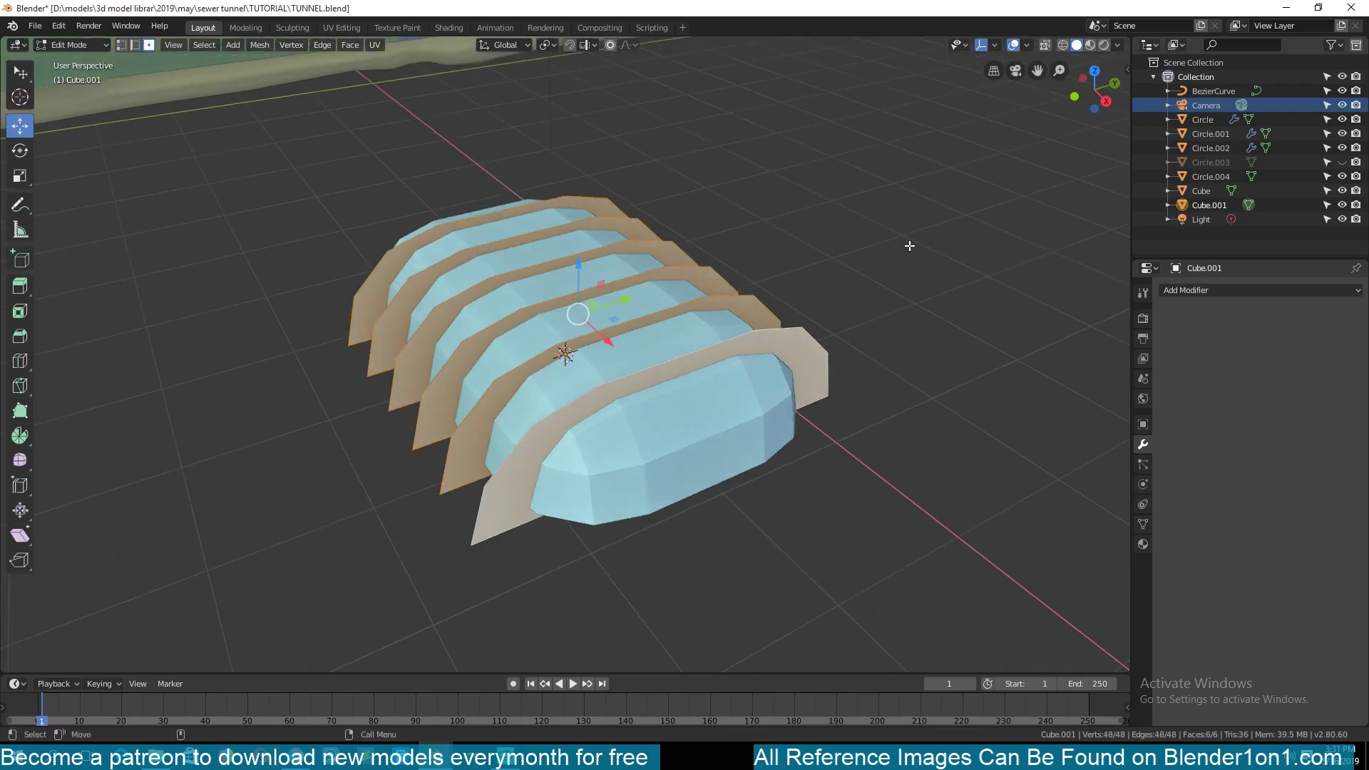
{"action": "key", "text": "i"}
{"action": "left_click", "coordinate": [897, 257]}
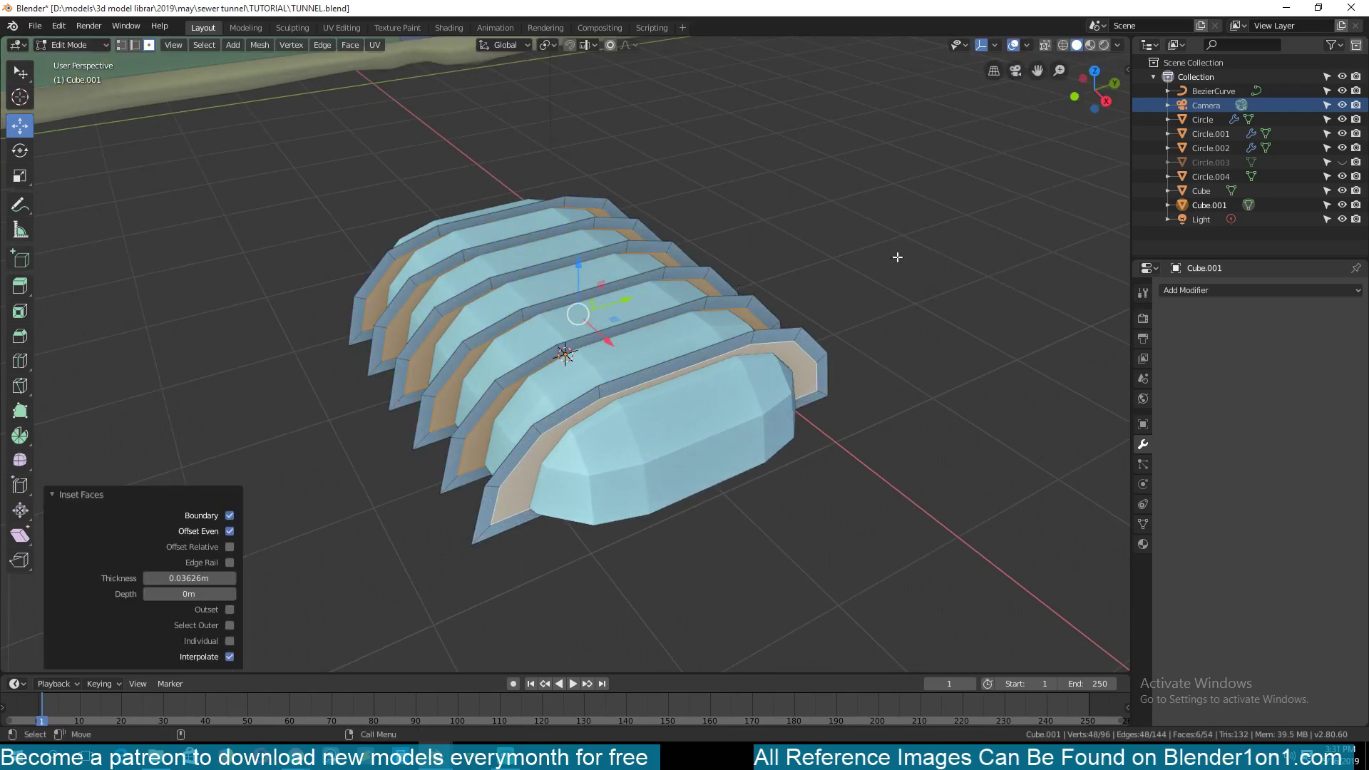
Delete the inner inset faces to leave six thin open frames, and return to Object Mode
{"action": "key", "text": "x"}
{"action": "left_click", "coordinate": [884, 291]}
{"action": "key", "text": "Tab"}
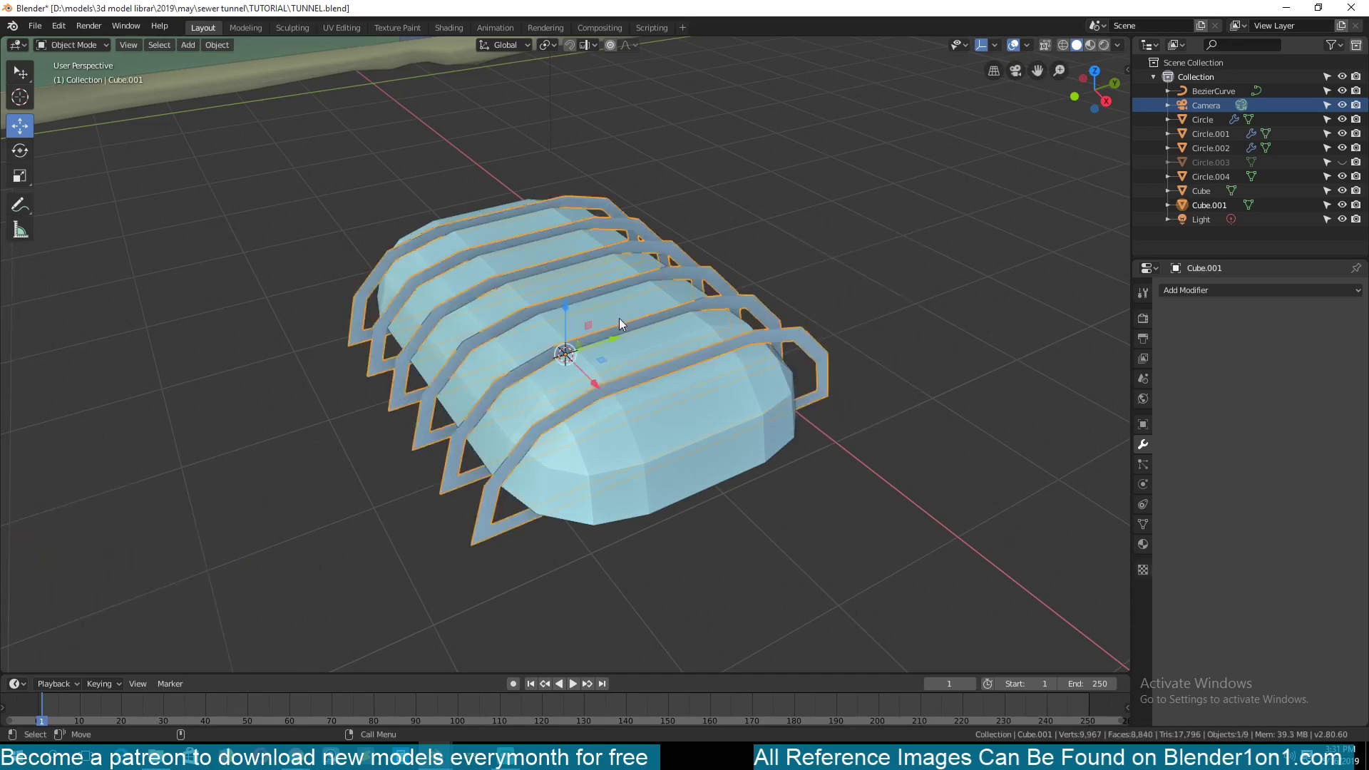
Extrude all the frame faces along the global X axis by about 0.02 m to thicken the ribs
{"action": "middle_click_drag", "start_coordinate": [619, 318], "coordinate": [671, 333]}
{"action": "scroll", "coordinate": [688, 351], "scroll_direction": "up", "scroll_amount": 3}
{"action": "key", "text": "Tab"}
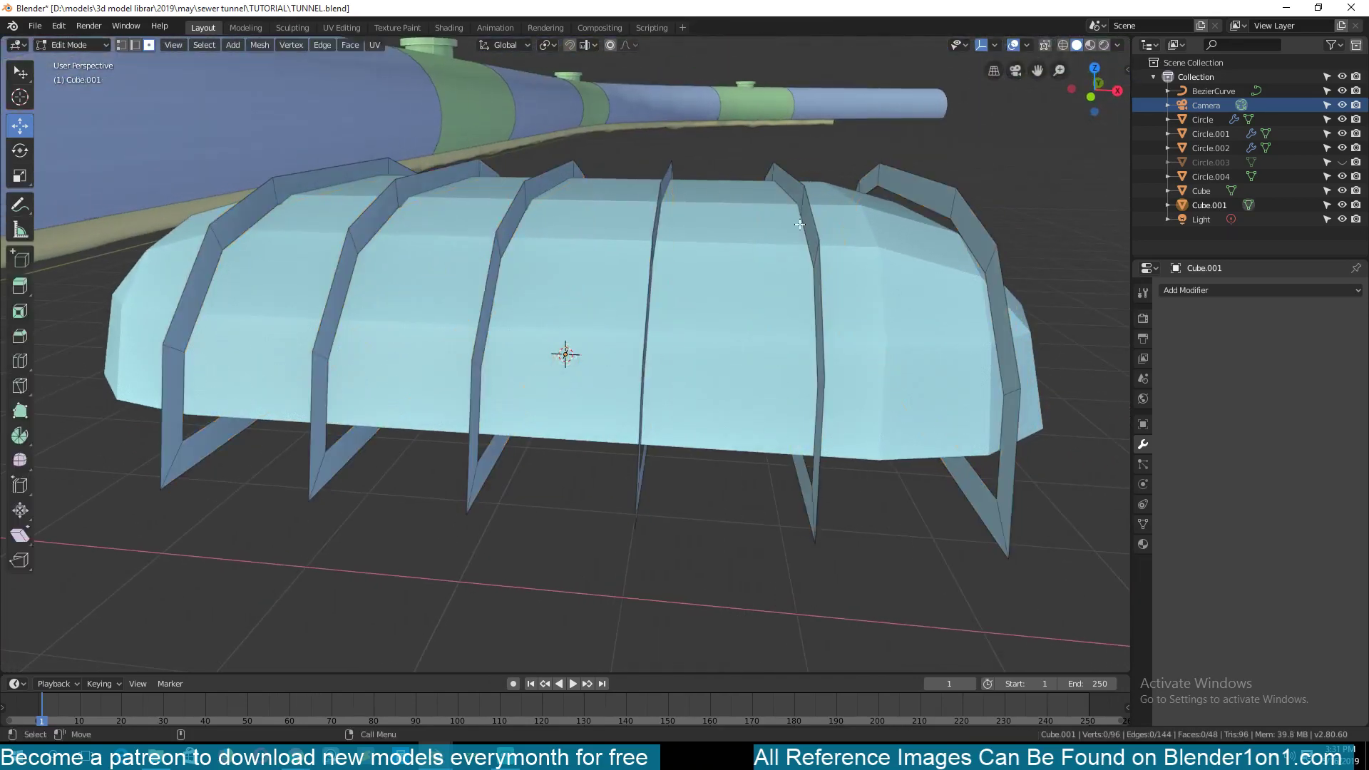
{"action": "key", "text": "a"}
{"action": "key", "text": "e"}
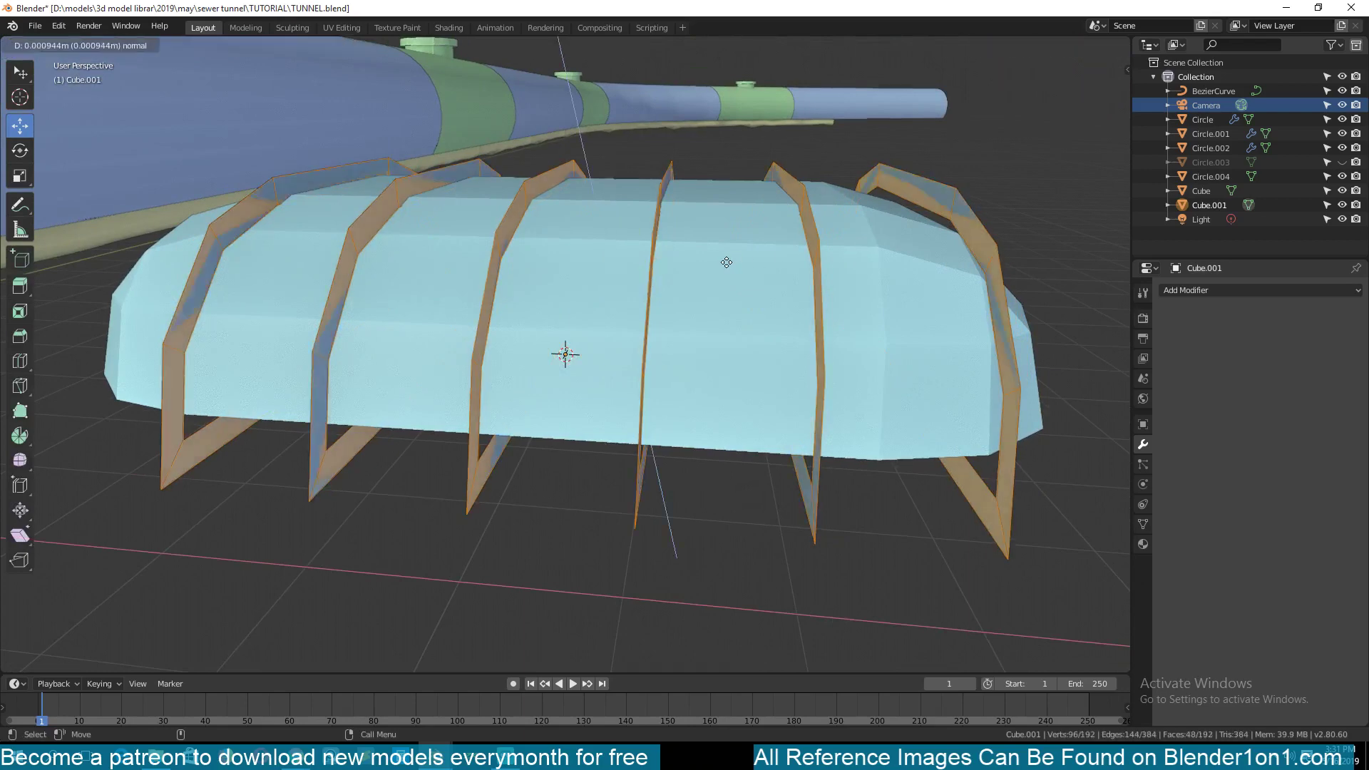
{"action": "key", "text": "y"}
{"action": "left_click", "coordinate": [709, 231]}
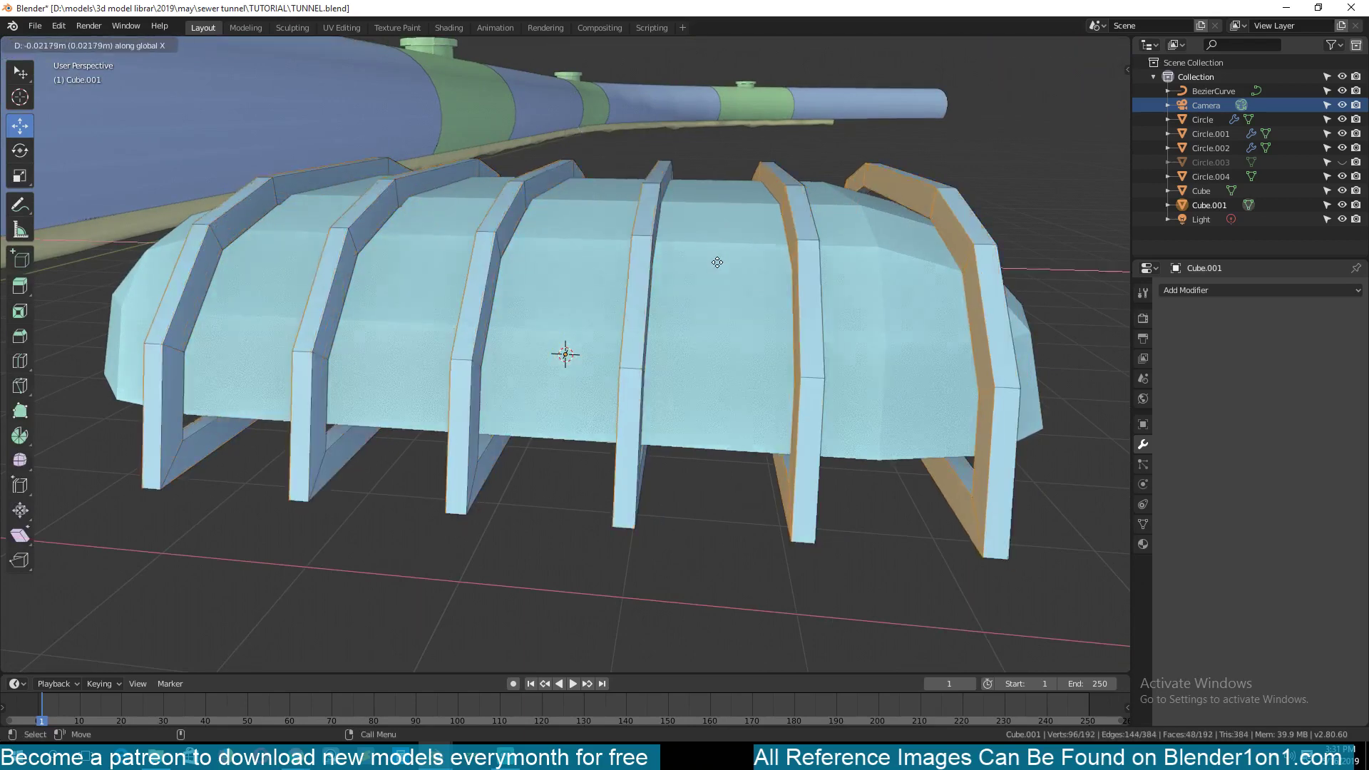
{"action": "key", "text": "Tab"}
{"action": "scroll", "coordinate": [709, 226], "scroll_direction": "down", "scroll_amount": 5}
{"action": "middle_click_drag", "start_coordinate": [709, 226], "coordinate": [643, 285]}
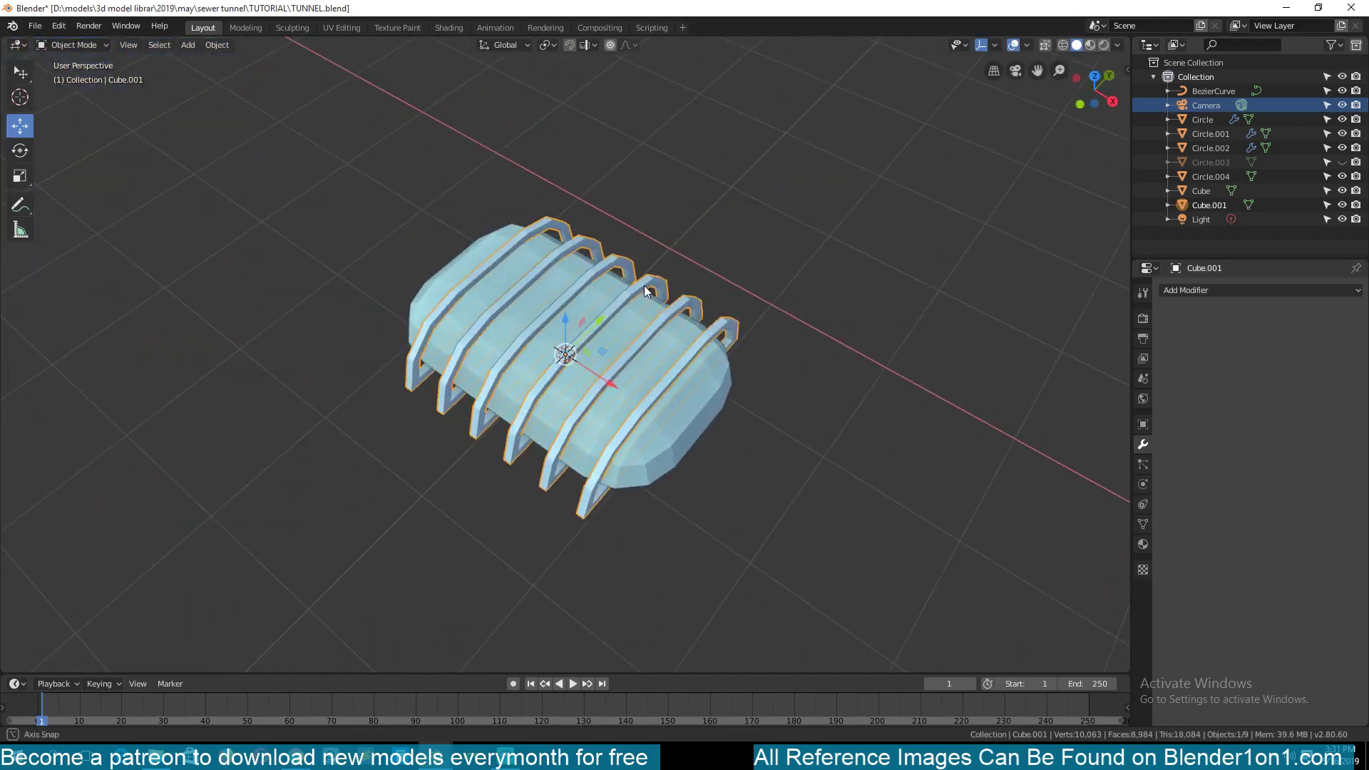
Select the rounded body inside the cage and frame it in the Shading workspace
{"action": "key", "text": "alt+a"}
{"action": "mouse_move", "coordinate": [680, 349]}
{"action": "middle_mouse_down"}
{"action": "mouse_move", "coordinate": [538, 275]}
{"action": "mouse_move", "coordinate": [532, 197]}
{"action": "mouse_move", "coordinate": [587, 278]}
{"action": "mouse_move", "coordinate": [699, 353]}
{"action": "middle_mouse_up"}
{"action": "left_click", "coordinate": [618, 360]}
{"action": "middle_click_drag", "start_coordinate": [618, 359], "coordinate": [328, 33]}
{"action": "left_click", "coordinate": [437, 27]}
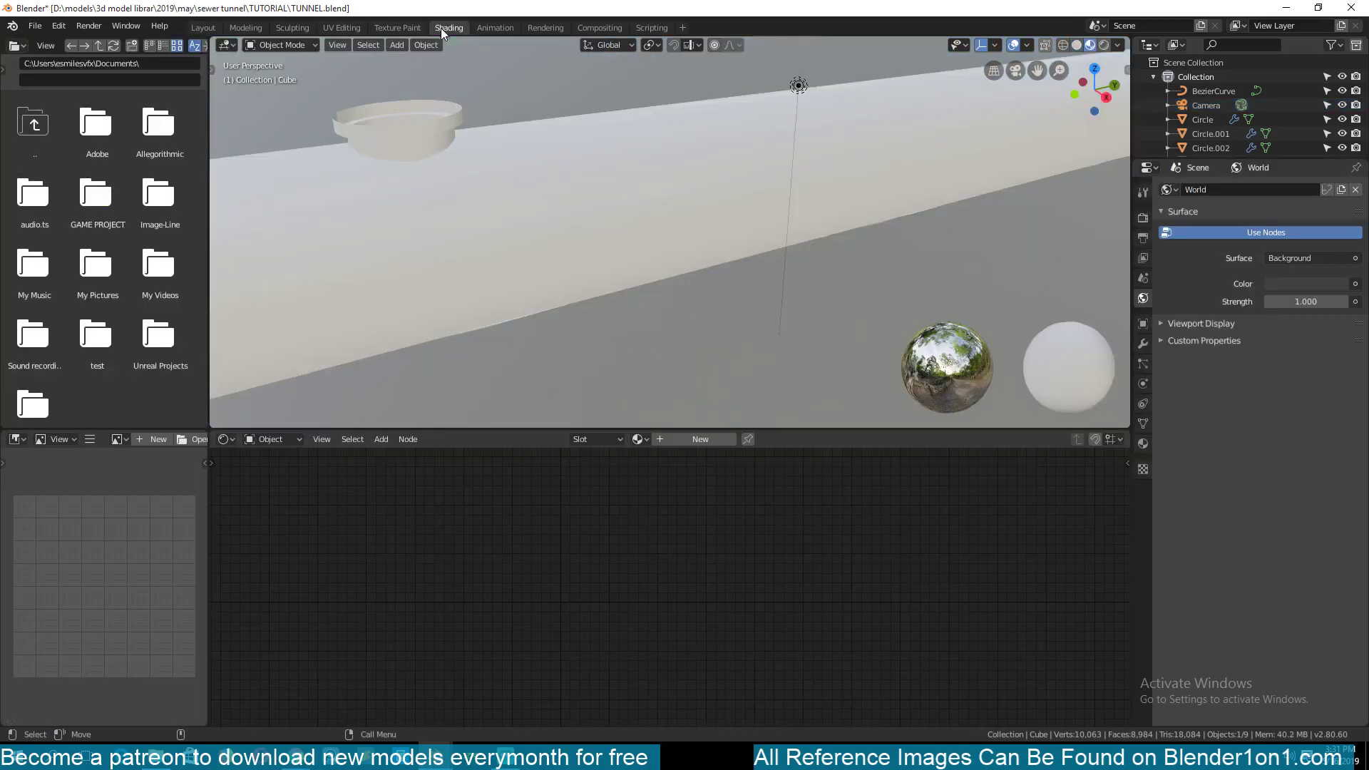
{"action": "key", "text": "KP_Decimal"}
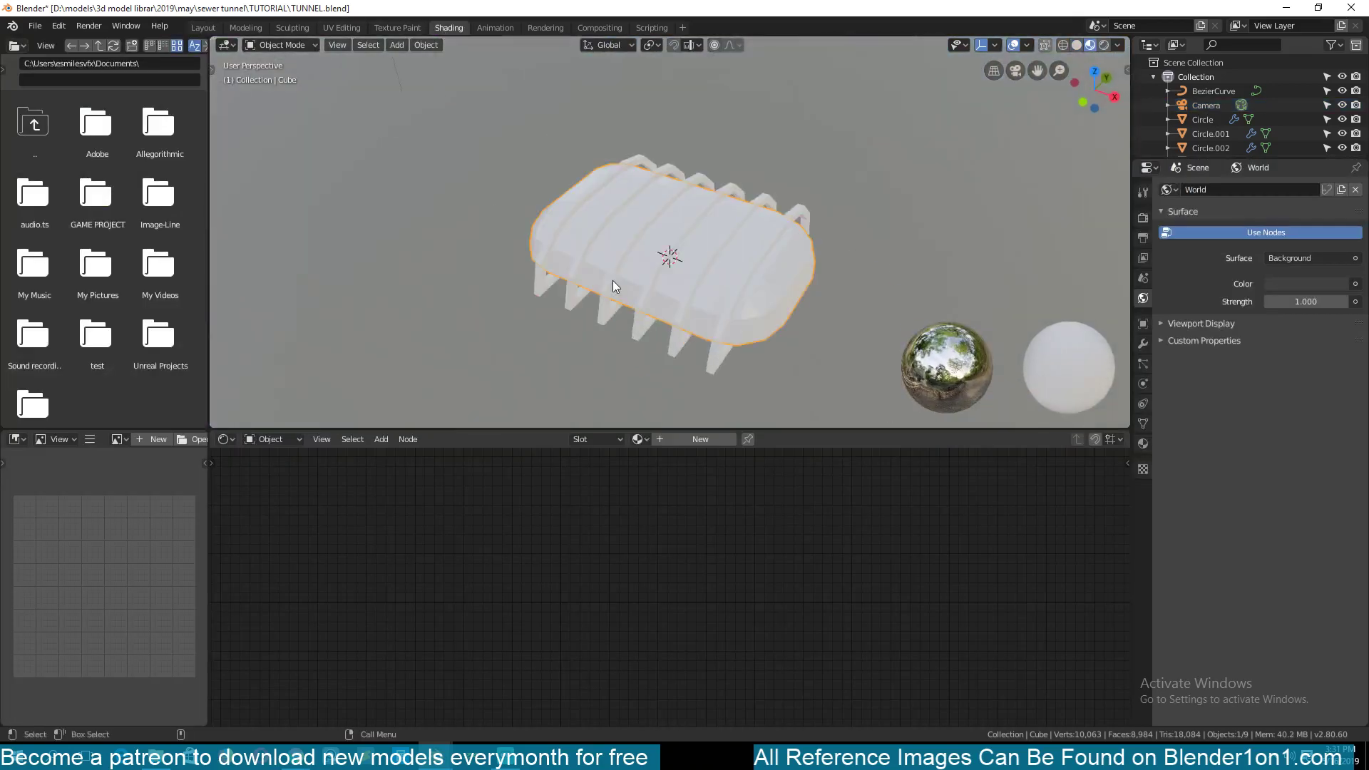
{"action": "mouse_move", "coordinate": [435, 756]}
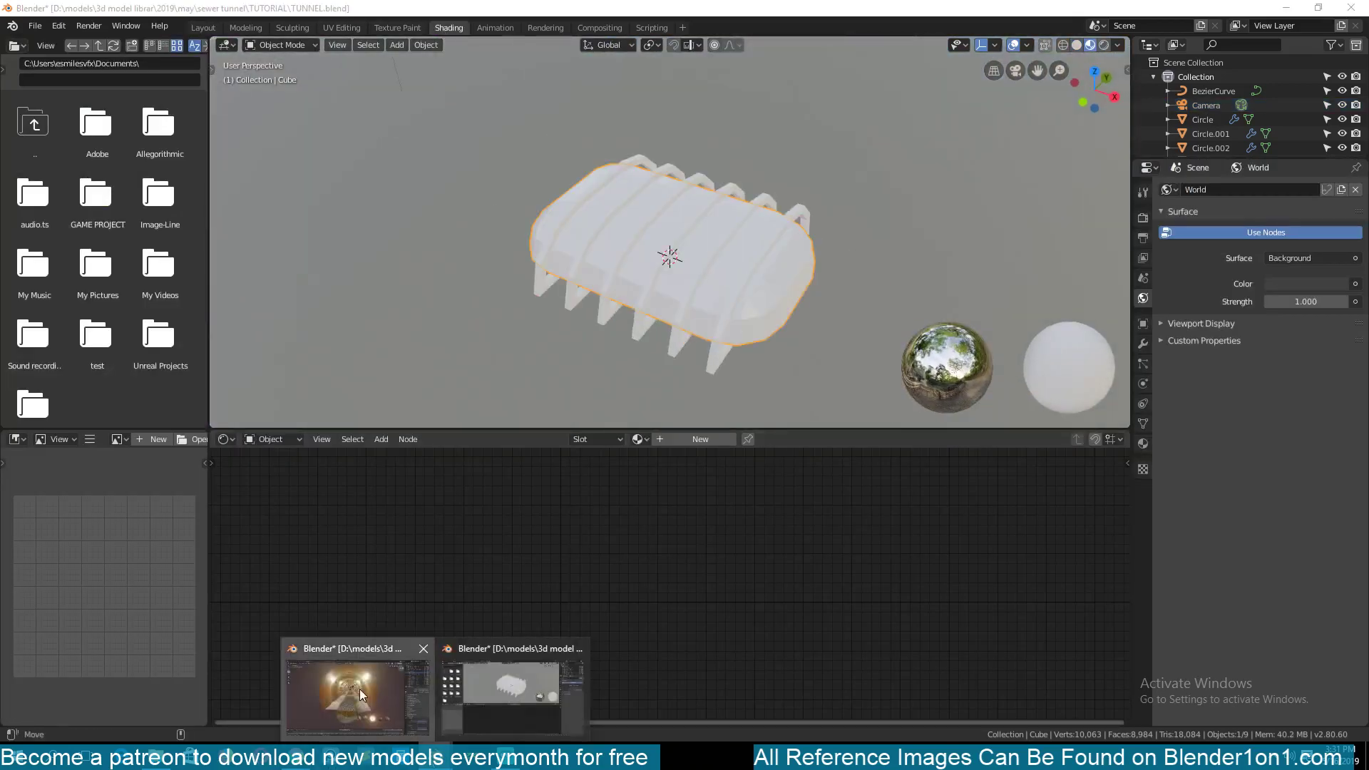
{"action": "left_click", "coordinate": [511, 689]}
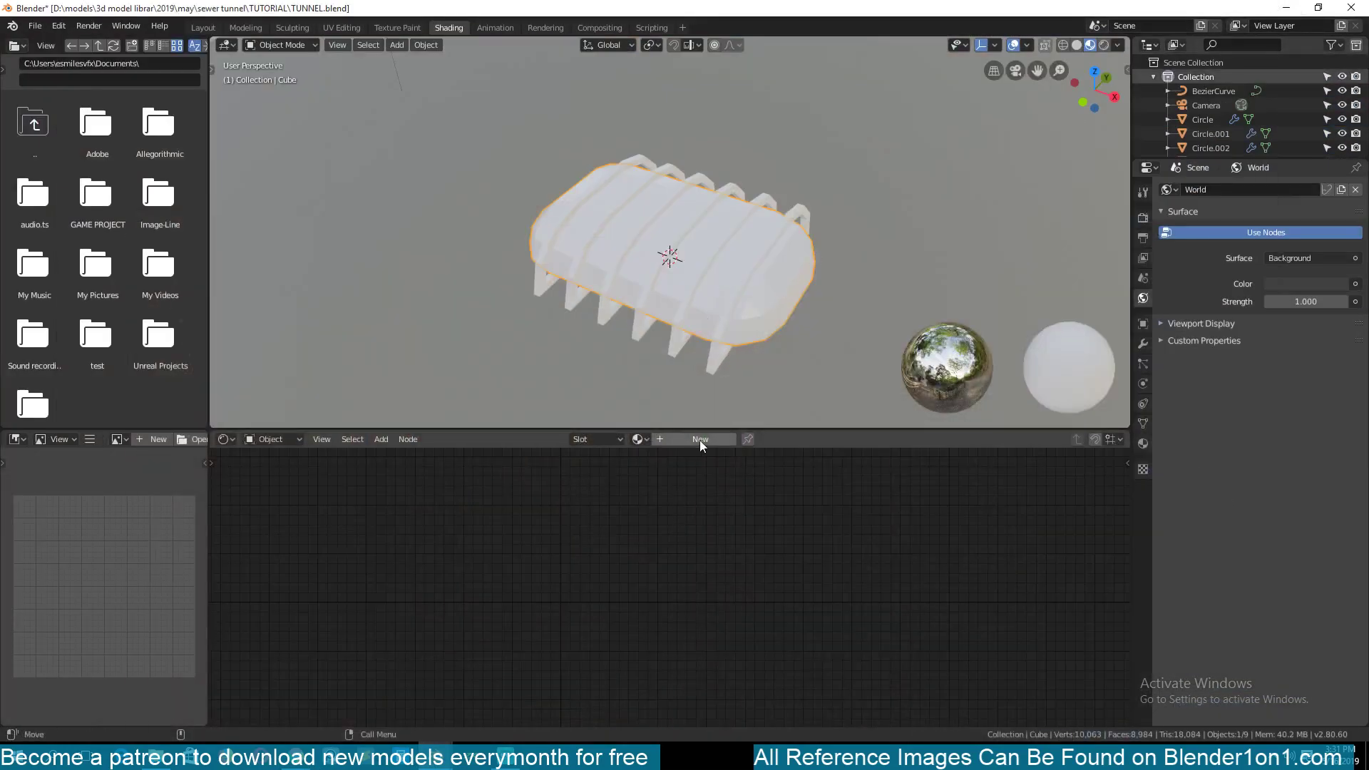
Create a new material for the rounded body and name it "light"
{"action": "left_click", "coordinate": [699, 440]}
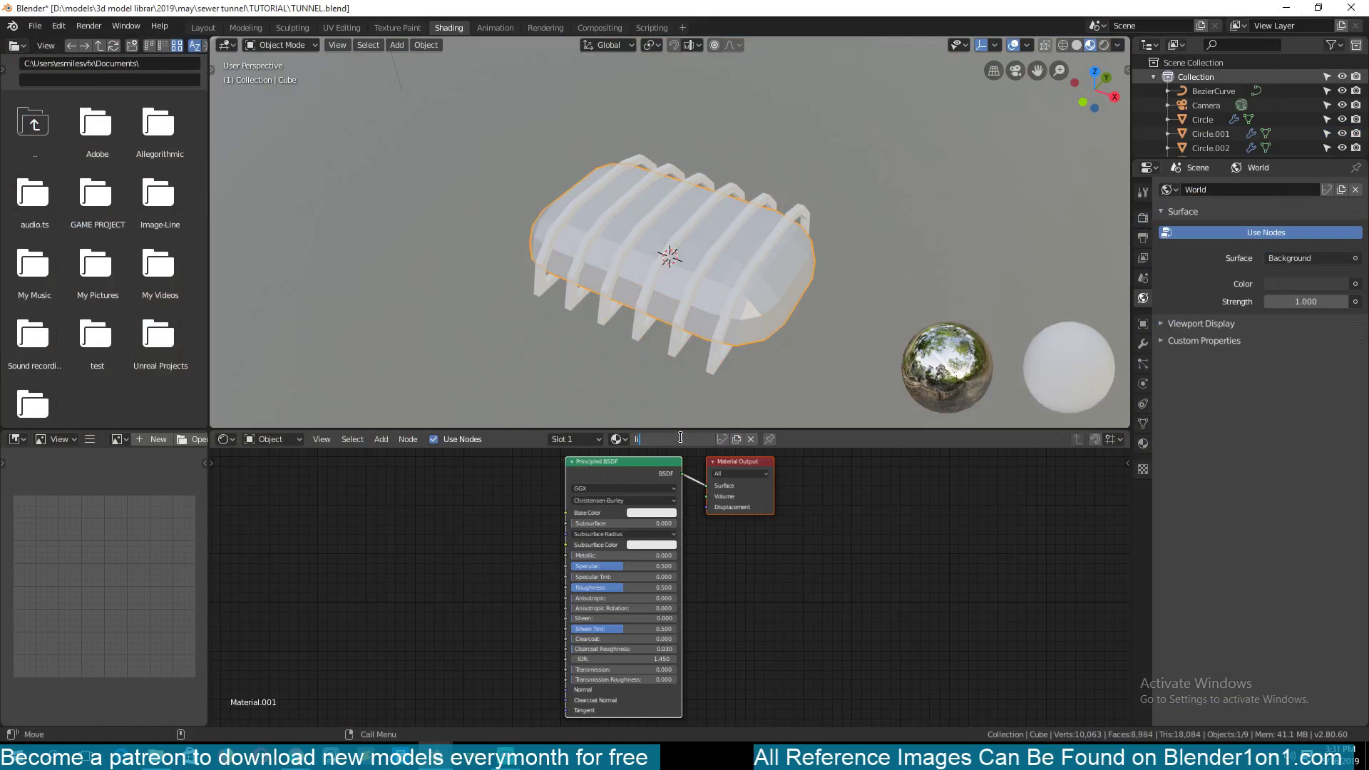
{"action": "left_click", "coordinate": [532, 489]}
{"action": "left_click", "coordinate": [413, 505]}
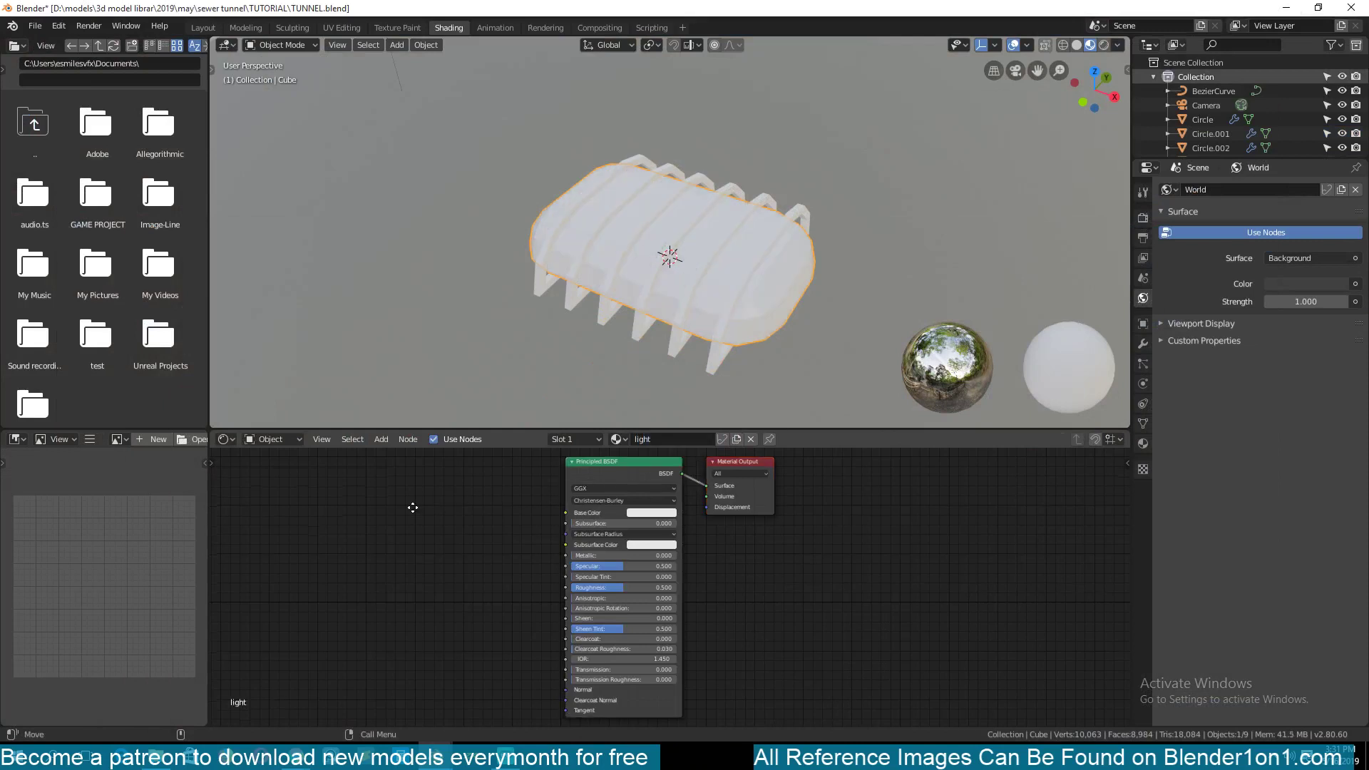
Replace the material's Principled BSDF with an Emission shader connected to the Surface input of the Material Output
{"action": "middle_click_drag", "start_coordinate": [409, 497], "coordinate": [428, 534]}
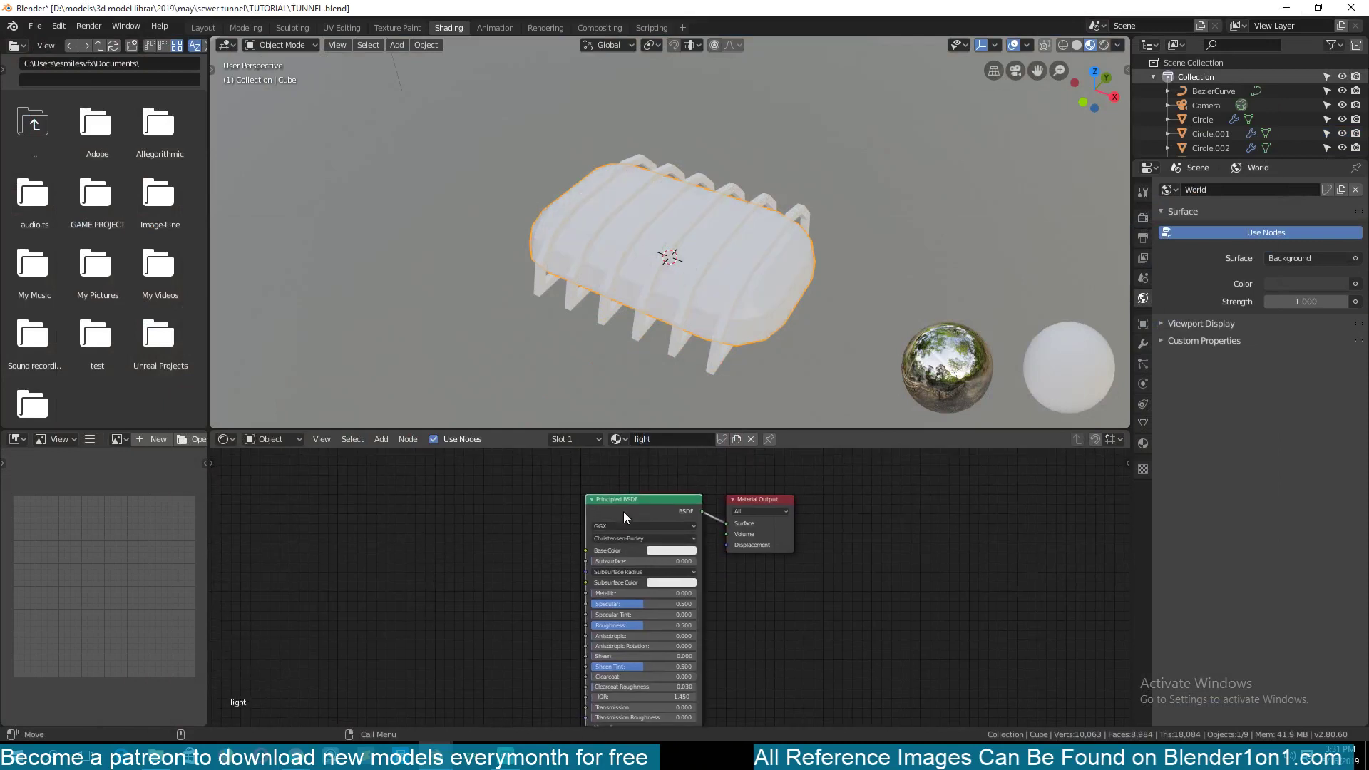
{"action": "key", "text": "x"}
{"action": "key", "text": "shift+a"}
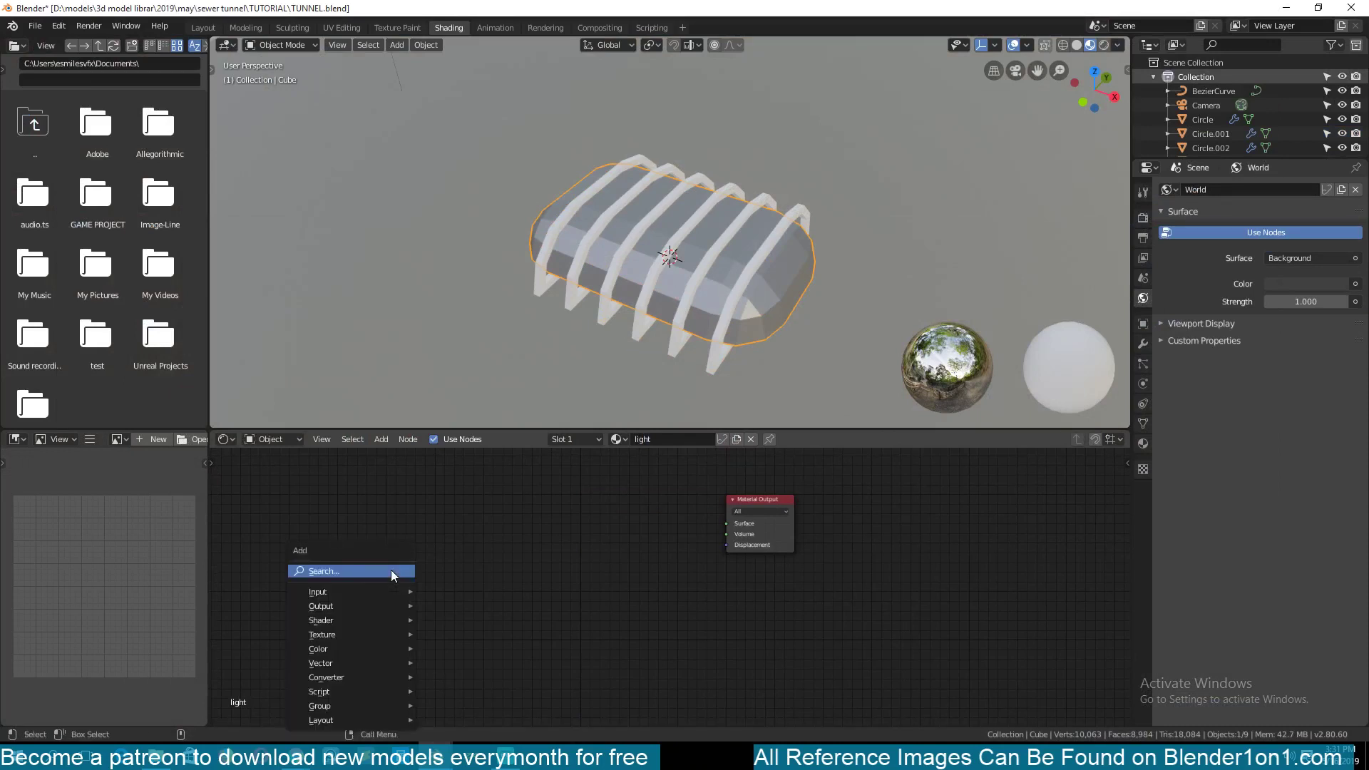
{"action": "mouse_move", "coordinate": [356, 620]}
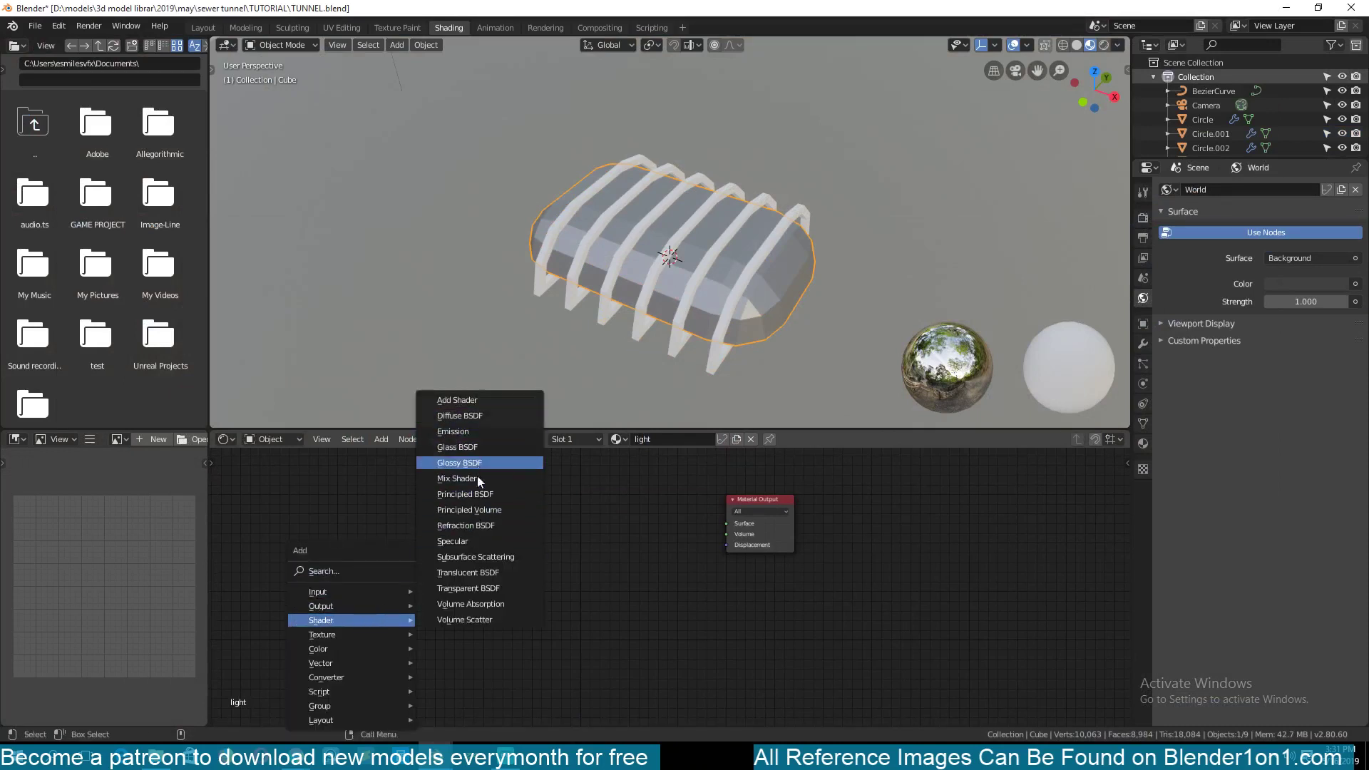
{"action": "left_click", "coordinate": [473, 432]}
{"action": "scroll", "coordinate": [558, 524], "scroll_direction": "up", "scroll_amount": 2}
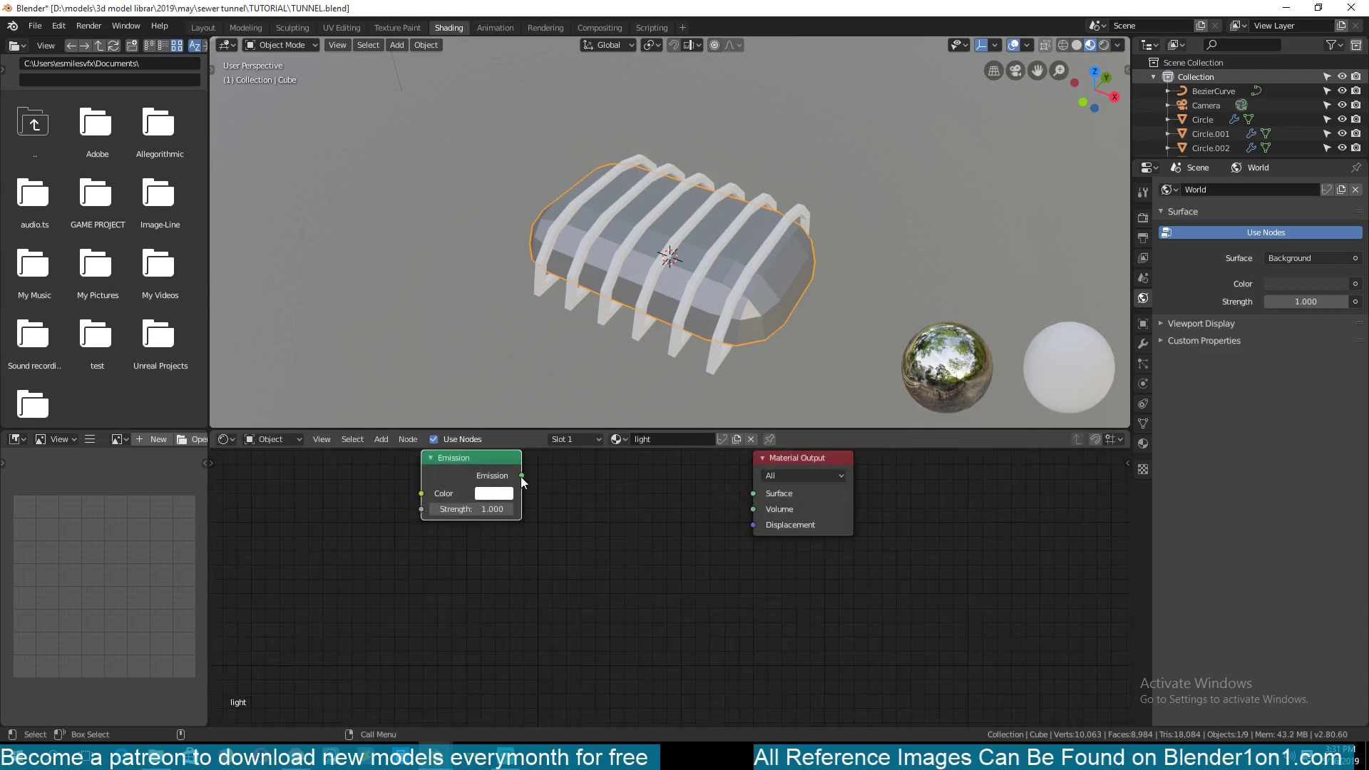
{"action": "left_click_drag", "start_coordinate": [520, 476], "coordinate": [754, 494]}
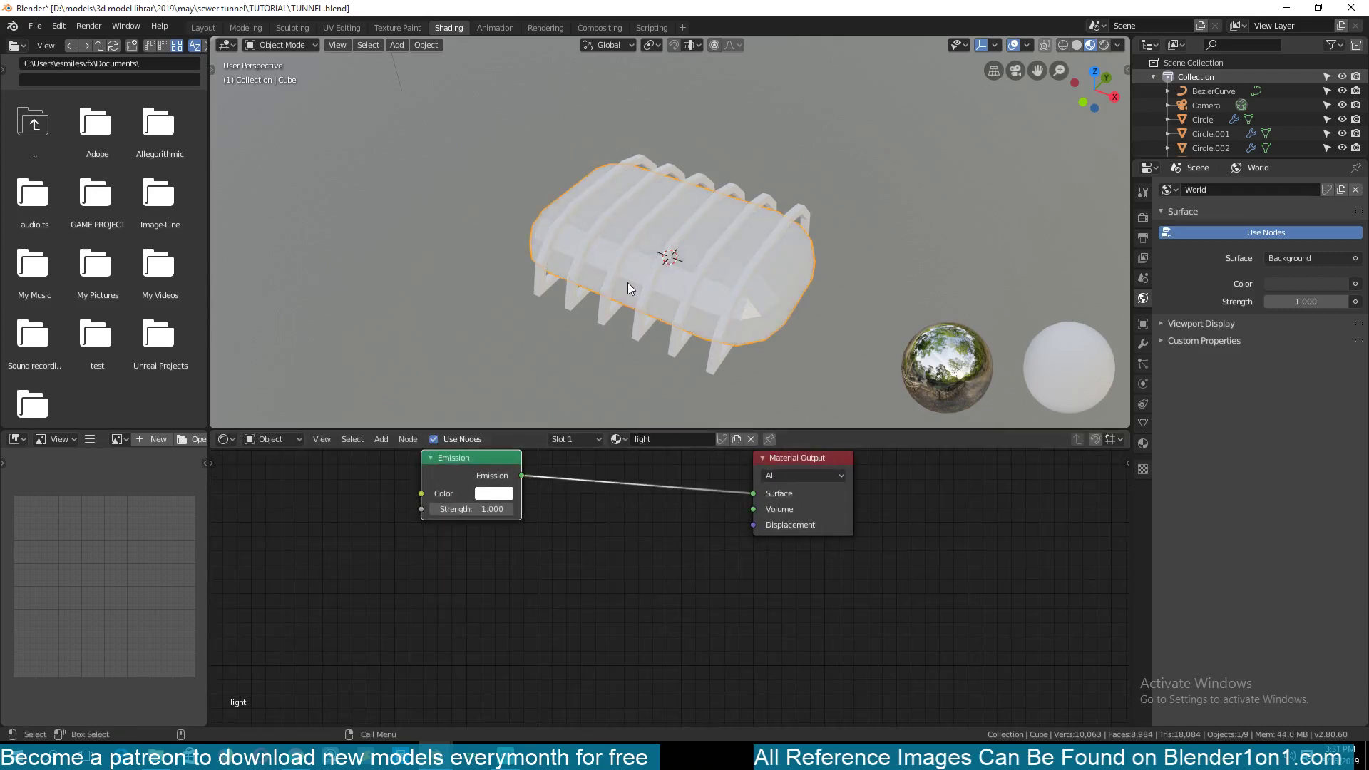
Switch the viewport to rendered shading and enable Bloom in the Eevee render settings
{"action": "mouse_move", "coordinate": [627, 282]}
{"action": "middle_mouse_down"}
{"action": "mouse_move", "coordinate": [566, 241]}
{"action": "mouse_move", "coordinate": [605, 276]}
{"action": "middle_mouse_up"}
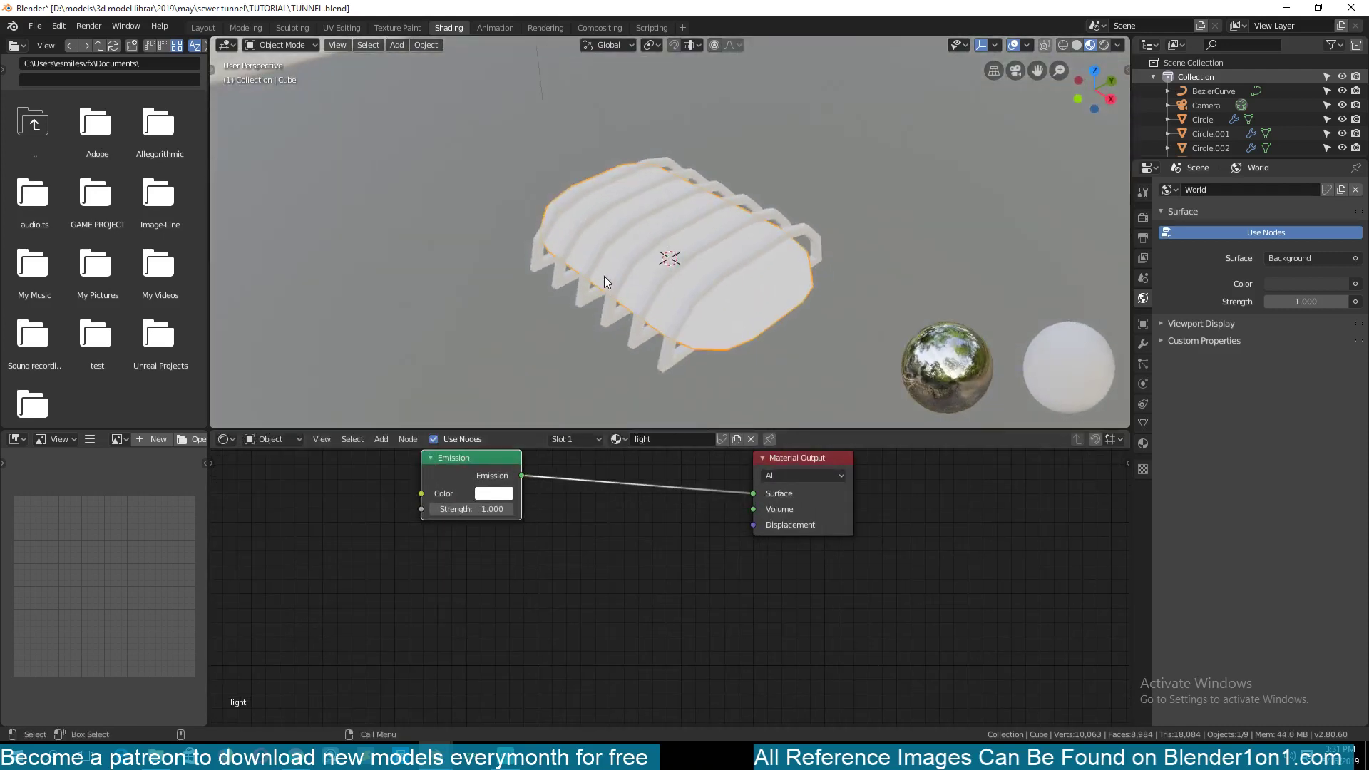
{"action": "left_click", "coordinate": [1105, 45]}
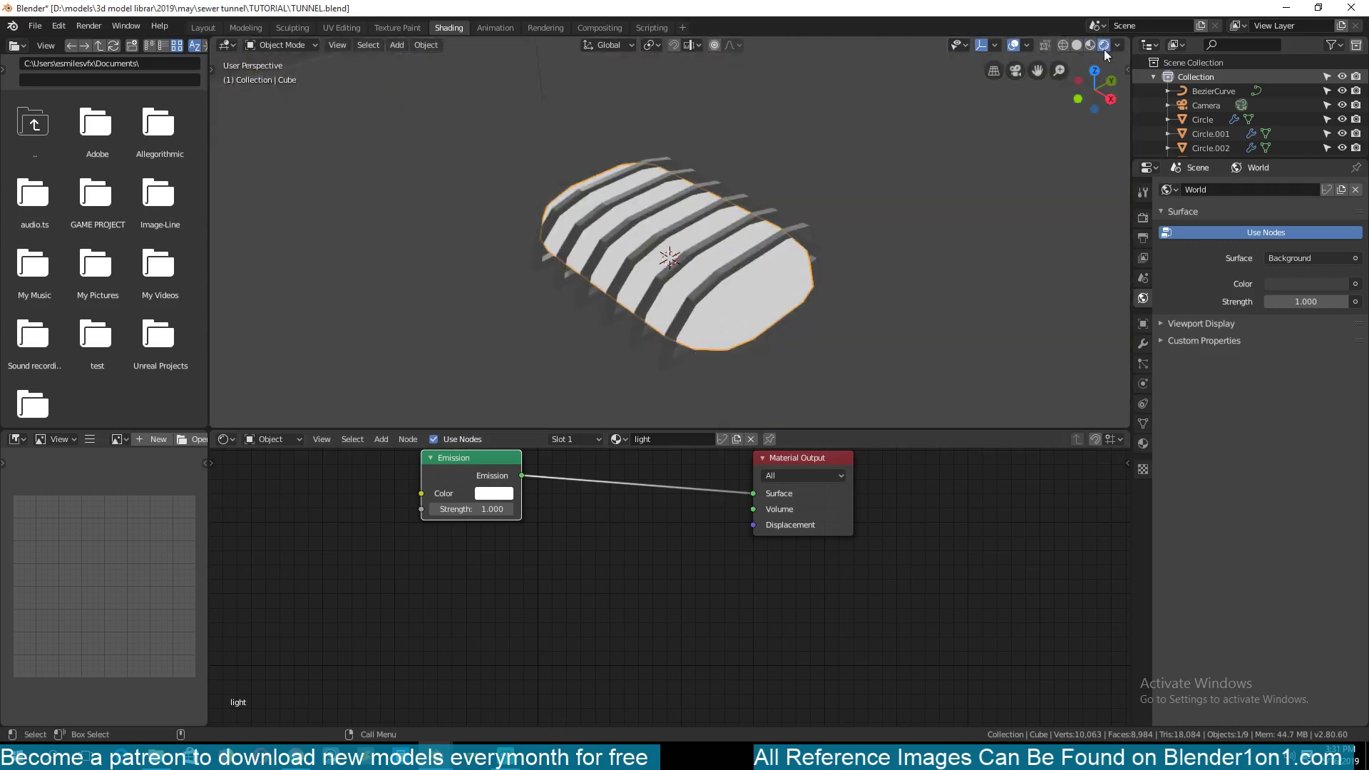
{"action": "left_click", "coordinate": [1142, 218]}
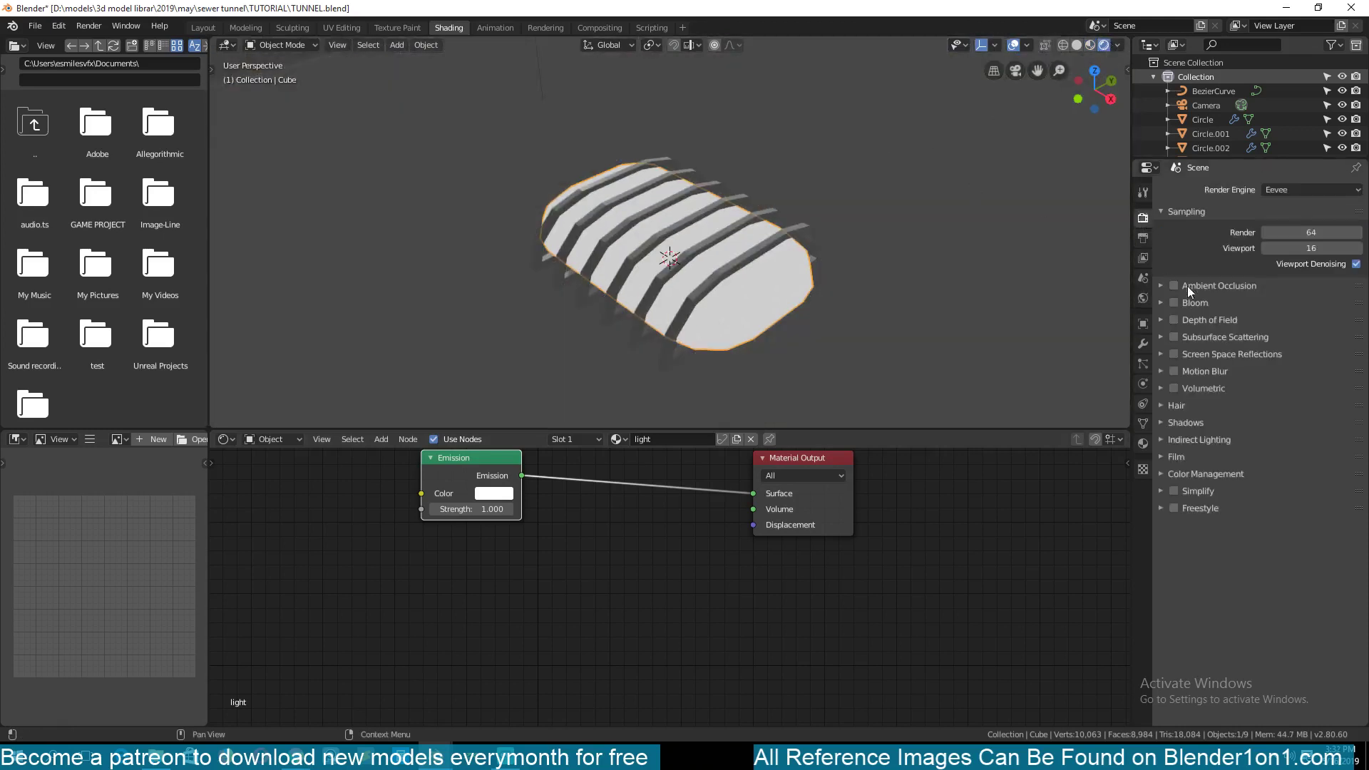
{"action": "left_click", "coordinate": [1186, 299]}
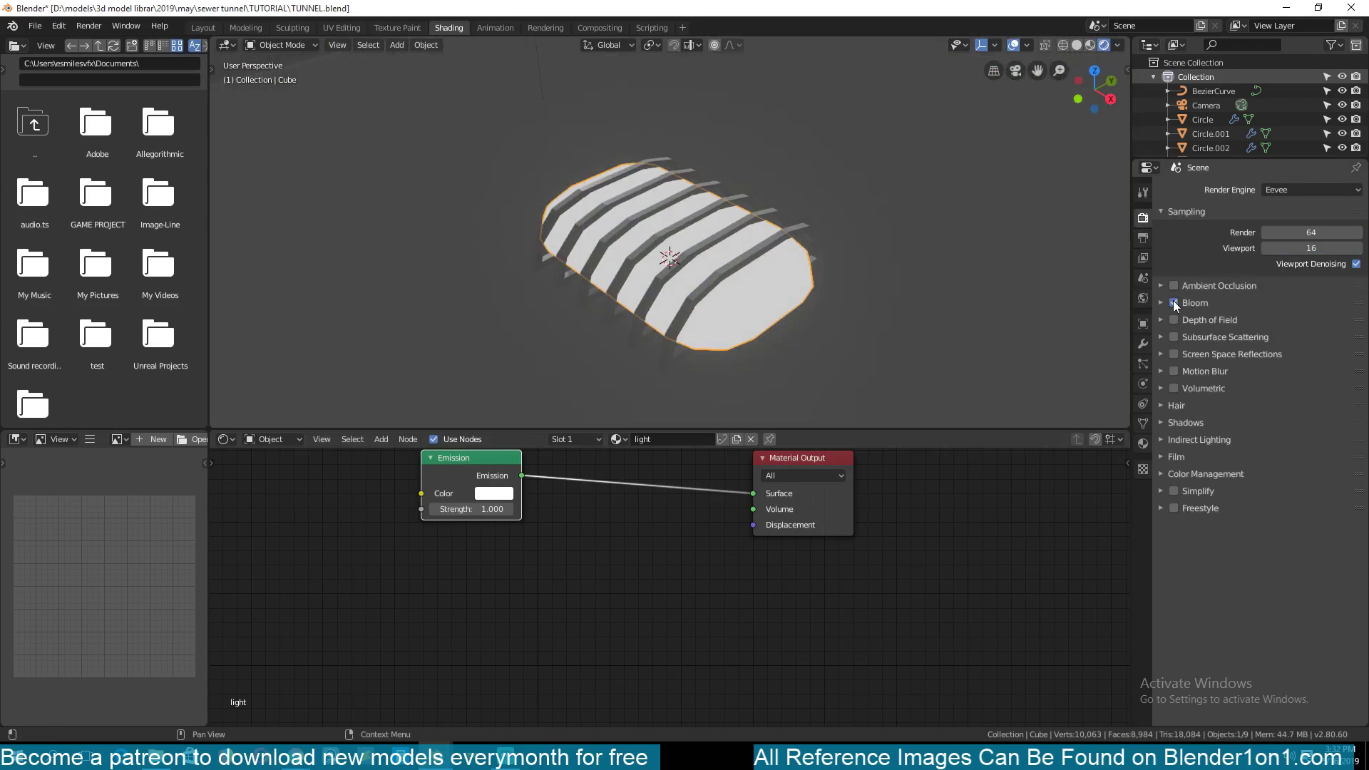
Set the Emission shader's strength to 10 and change its color to a warm orange
{"action": "left_click", "coordinate": [483, 511]}
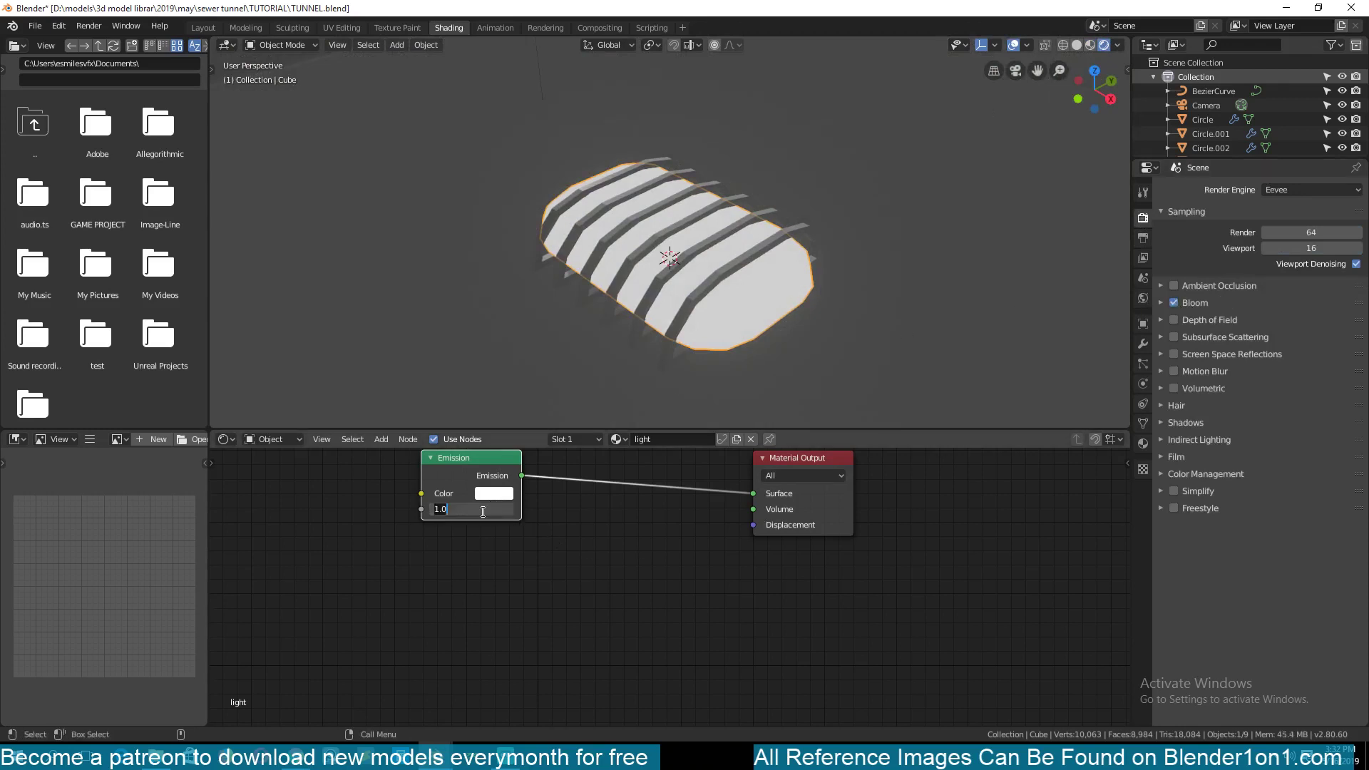
{"action": "type", "text": "10"}
{"action": "left_click", "coordinate": [537, 547]}
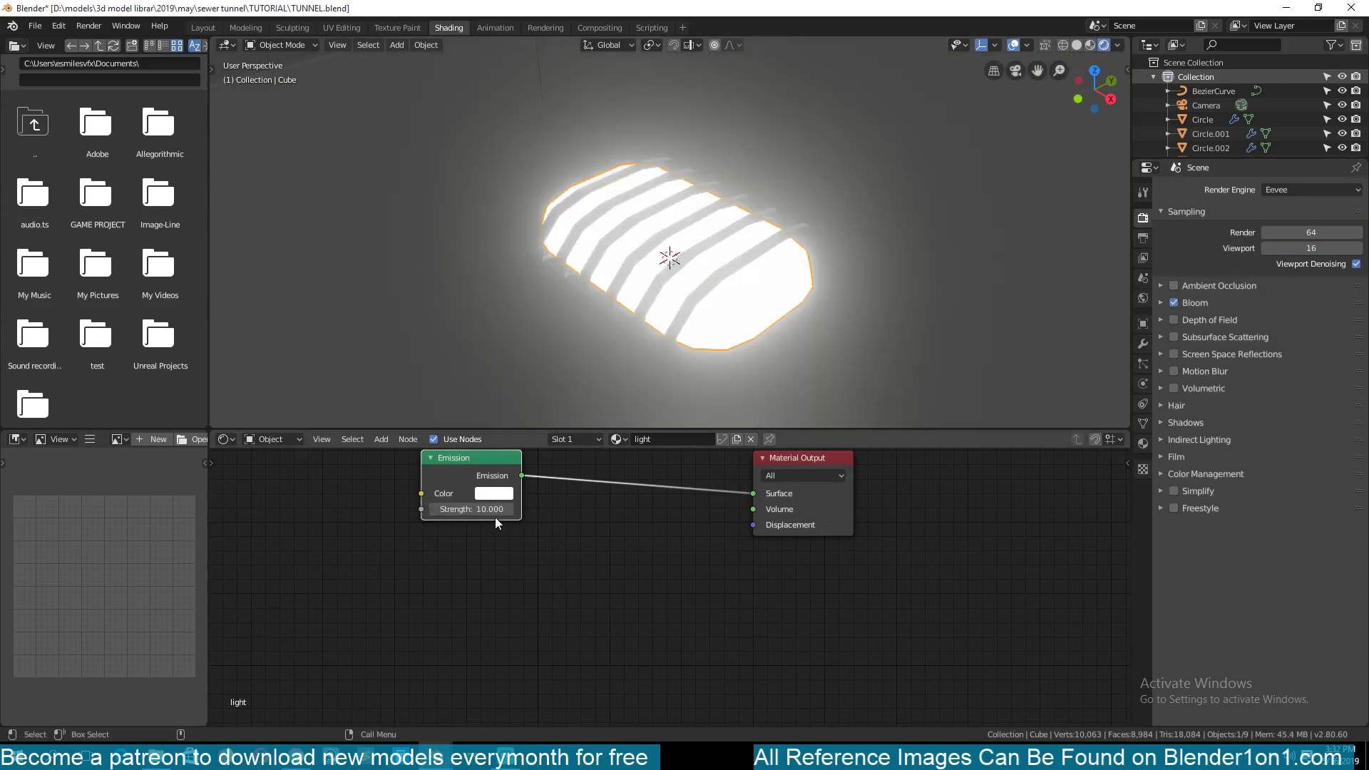
{"action": "left_click", "coordinate": [497, 496]}
{"action": "left_click", "coordinate": [524, 344]}
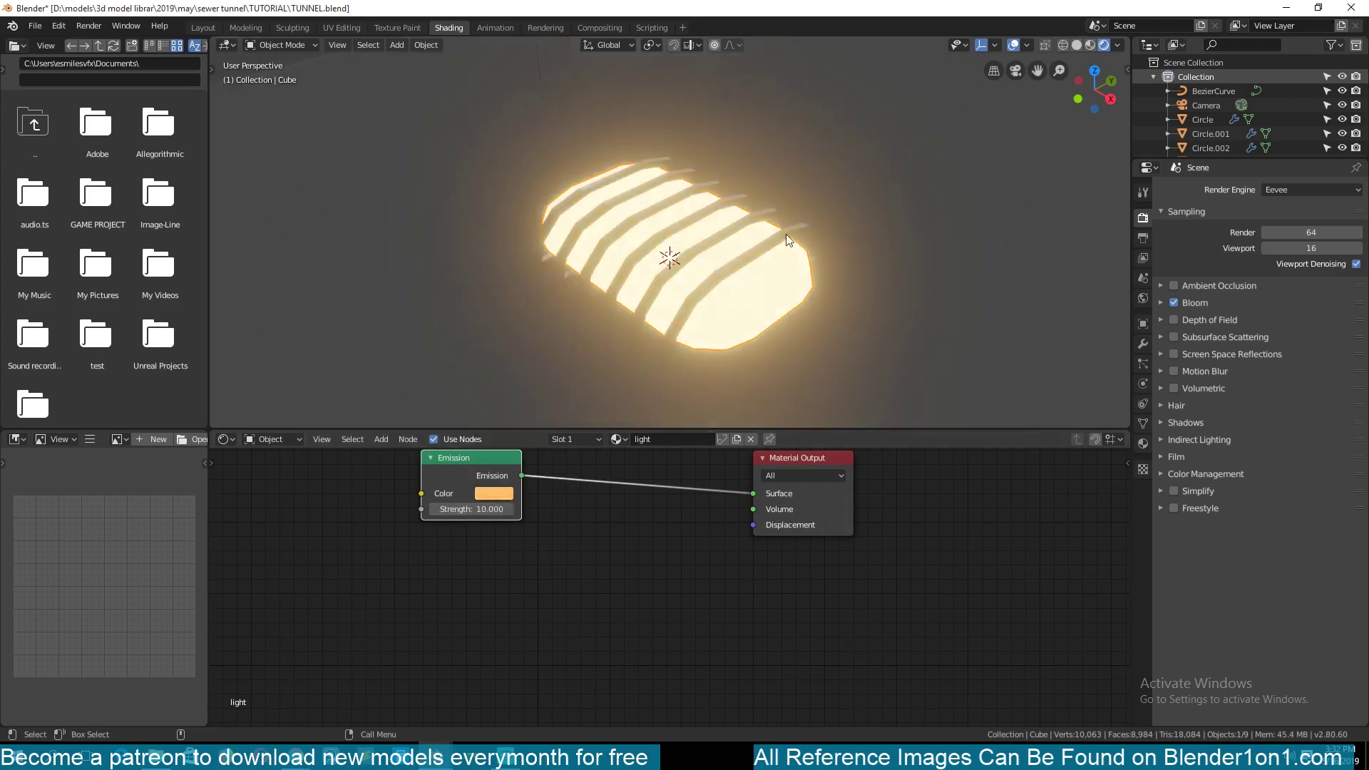
{"action": "scroll", "coordinate": [786, 239], "scroll_direction": "down", "scroll_amount": 3}
{"action": "middle_click_drag", "start_coordinate": [802, 233], "coordinate": [772, 234]}
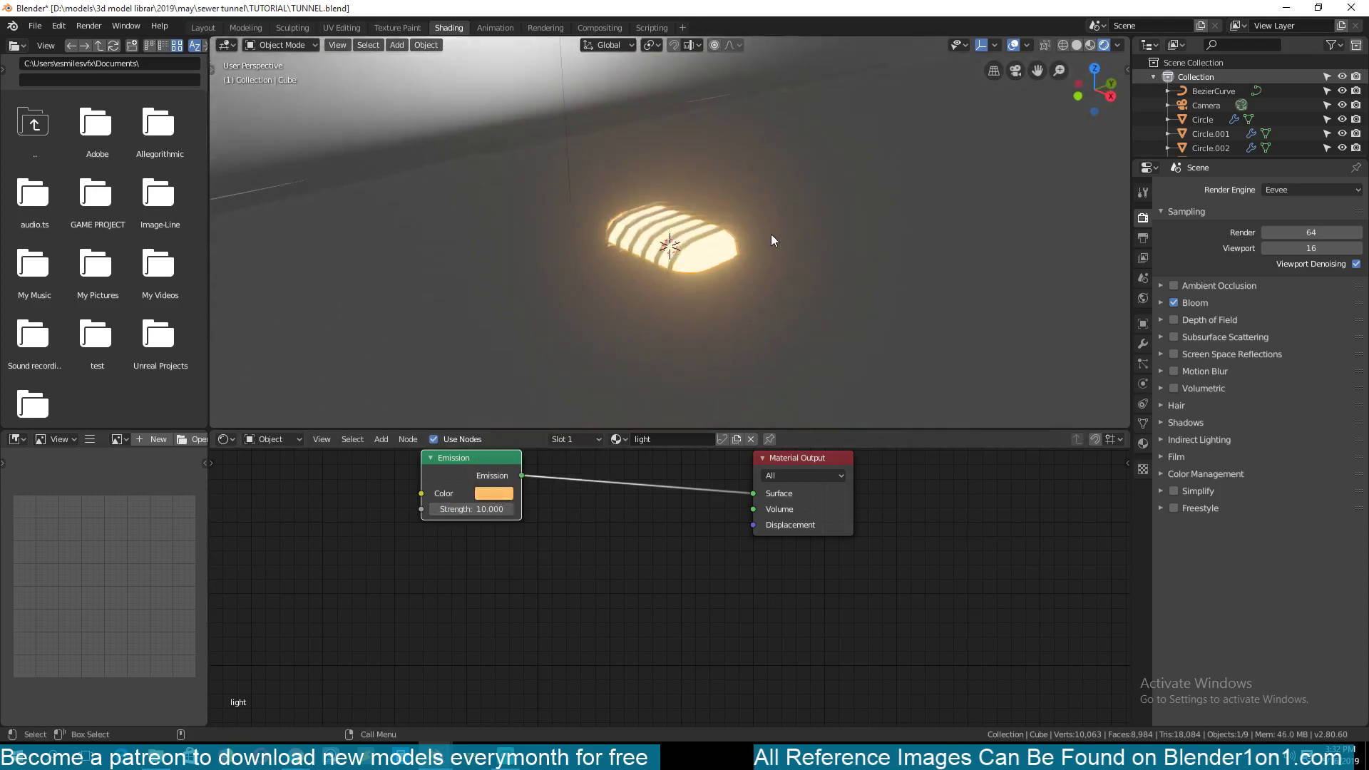
Darken the world background color to black, save the file and deselect the light body
{"action": "left_click", "coordinate": [1141, 300]}
{"action": "left_click", "coordinate": [1299, 284]}
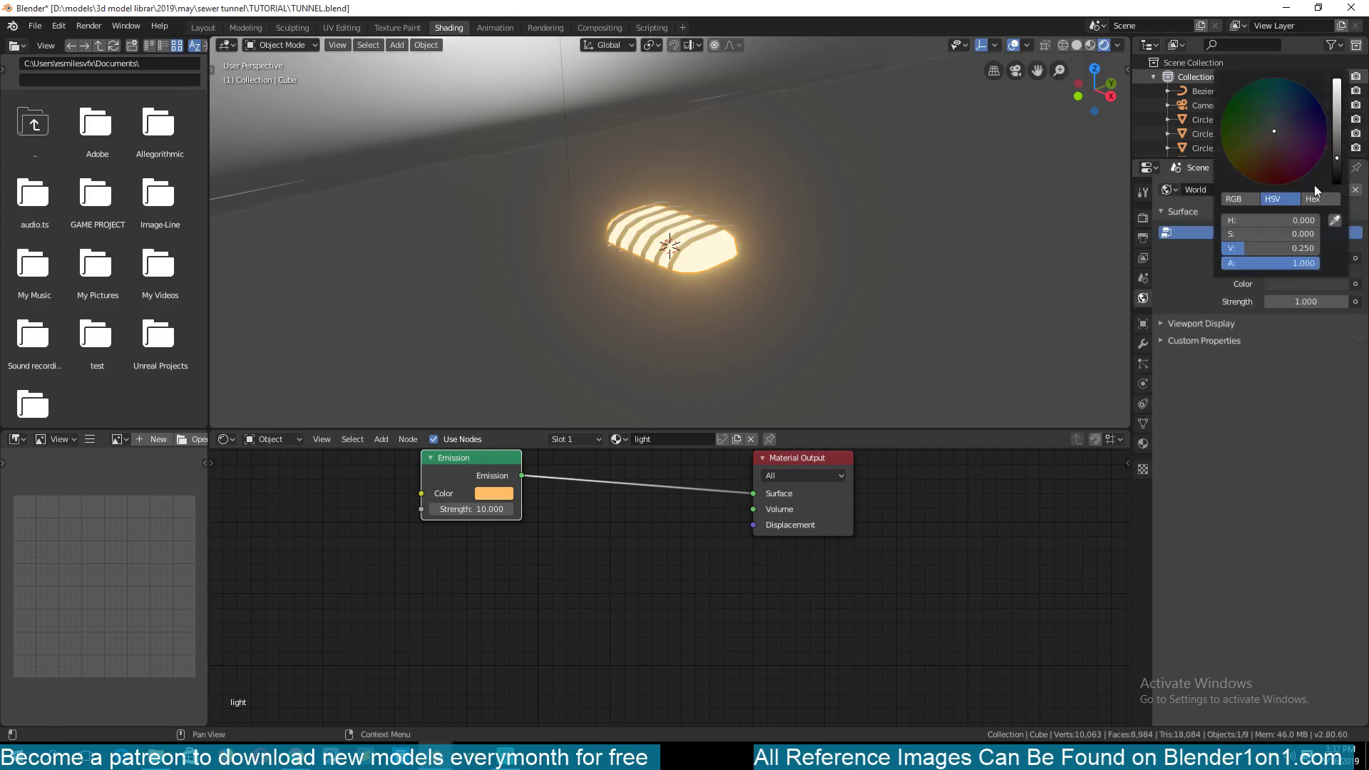
{"action": "left_click_drag", "start_coordinate": [1337, 146], "coordinate": [1337, 182]}
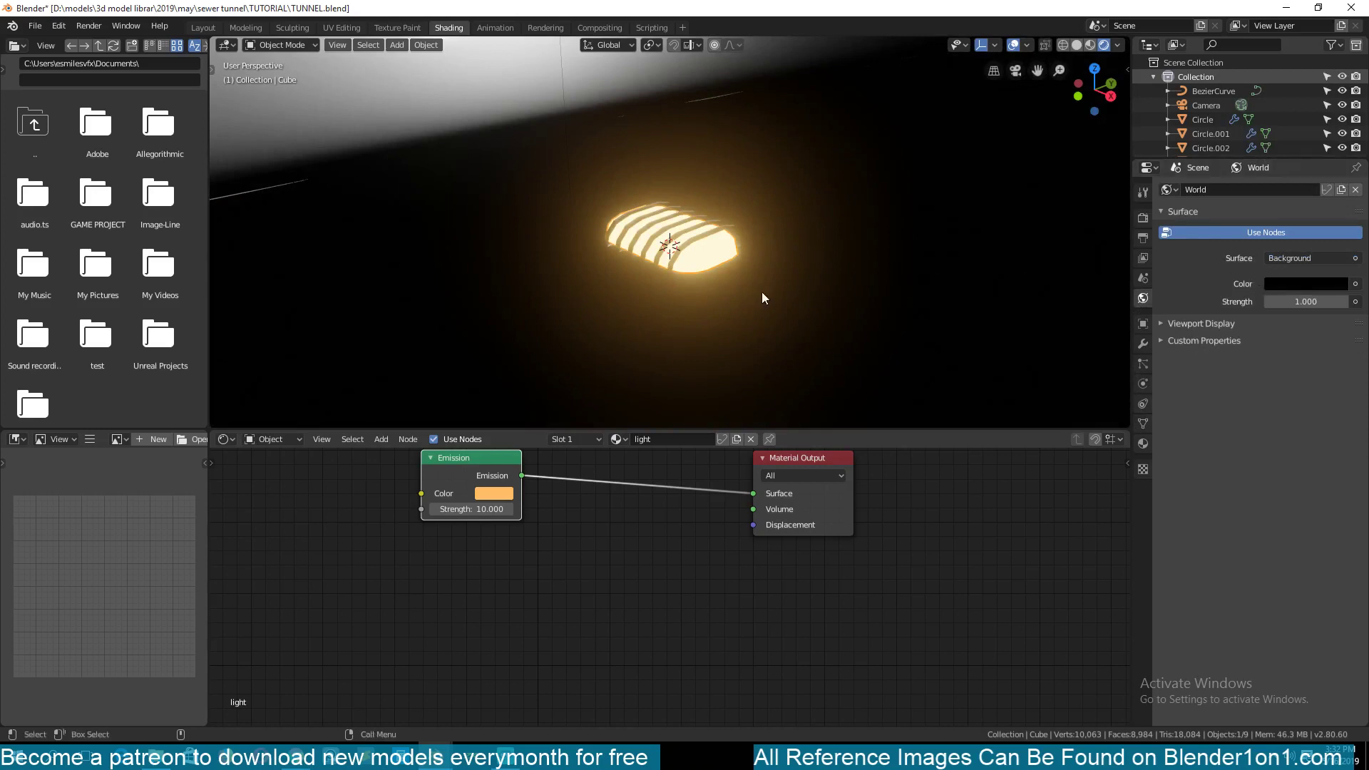
{"action": "key", "text": "ctrl+s"}
{"action": "left_click", "coordinate": [601, 288]}
{"action": "middle_click_drag", "start_coordinate": [600, 288], "coordinate": [820, 250]}
Set the world background color to a very dark grey with a value of about 0.127
{"action": "left_click", "coordinate": [1290, 285]}
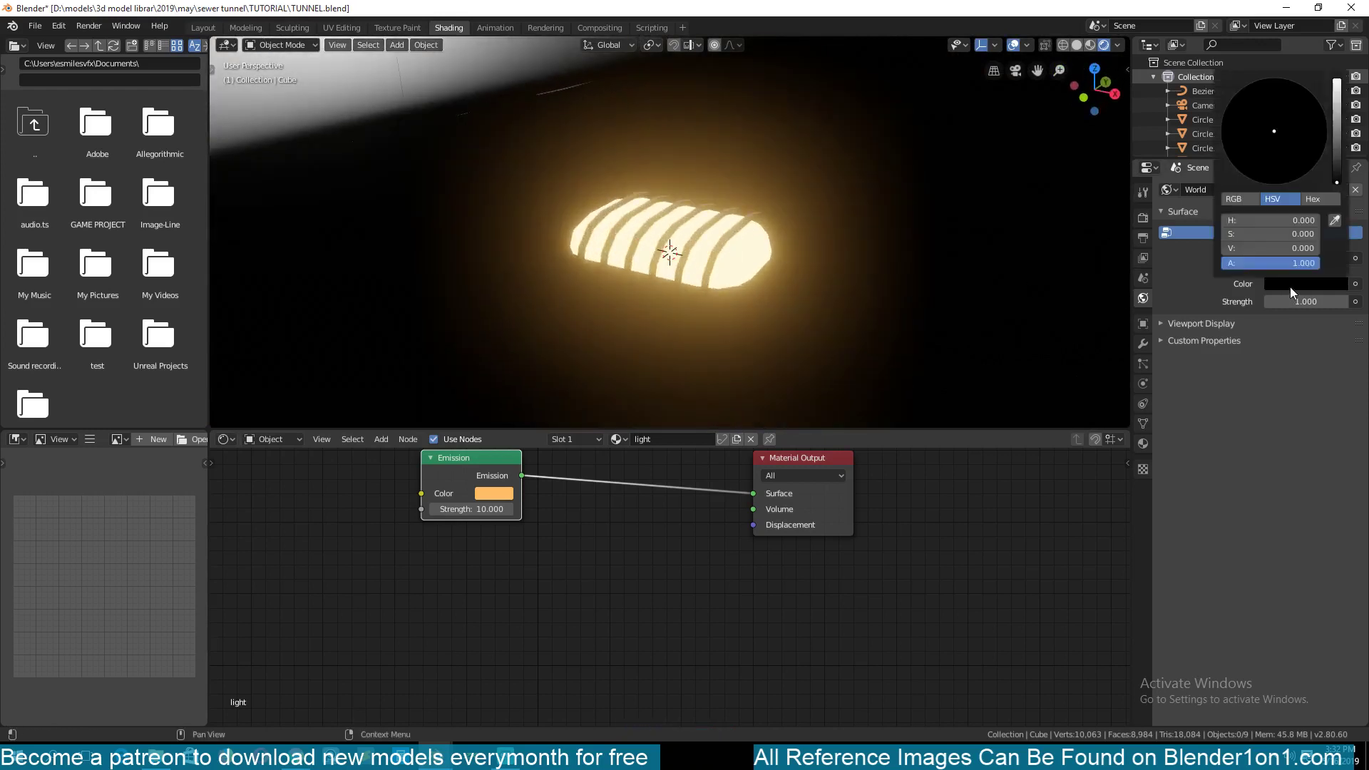
{"action": "left_click_drag", "start_coordinate": [1337, 173], "coordinate": [1337, 173]}
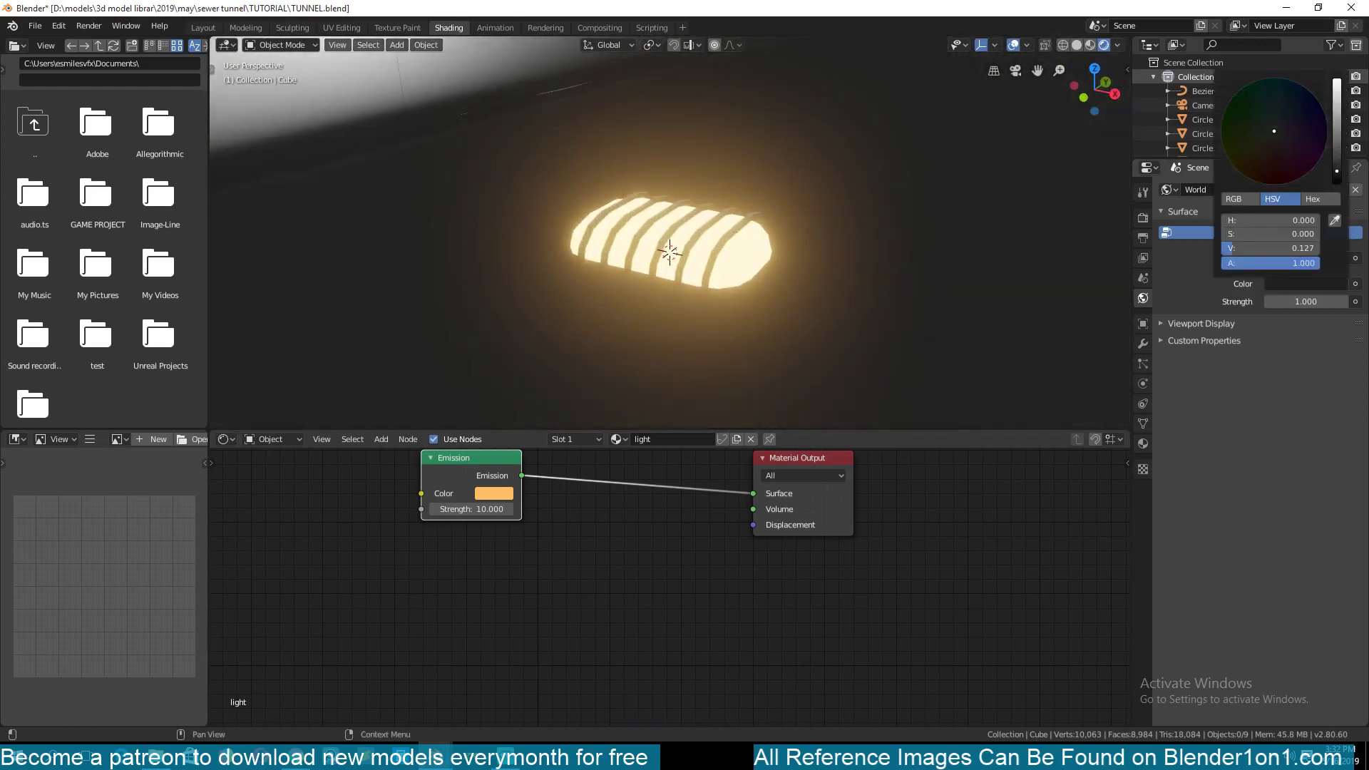
{"action": "scroll", "coordinate": [726, 256], "scroll_direction": "down", "scroll_amount": 8}
{"action": "mouse_move", "coordinate": [726, 255]}
{"action": "middle_mouse_down", "text": "shift"}
{"action": "mouse_move", "coordinate": [943, 314]}
{"action": "mouse_move", "coordinate": [742, 302]}
{"action": "mouse_move", "coordinate": [754, 268]}
{"action": "middle_mouse_up", "text": "shift"}
{"action": "scroll", "coordinate": [783, 288], "scroll_direction": "up", "scroll_amount": 3}
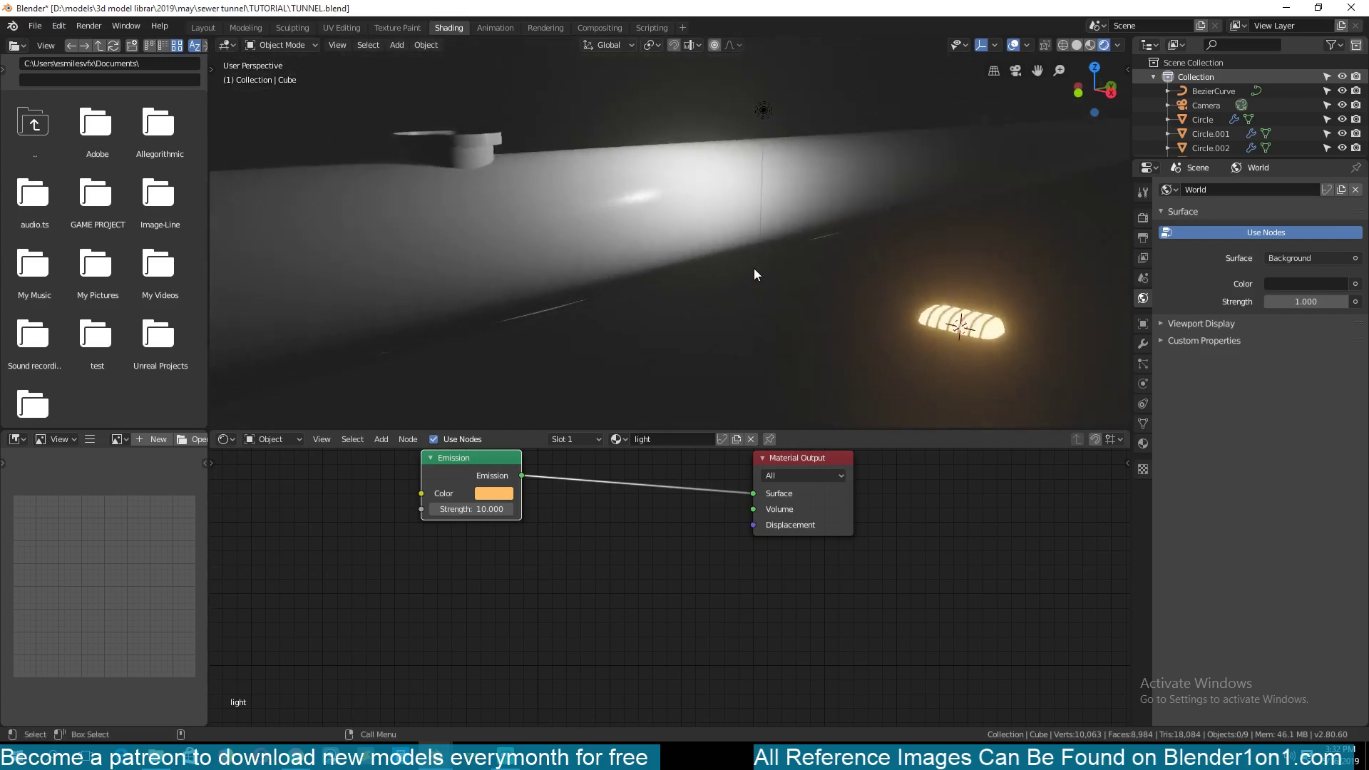
Return the viewport to material preview shading and save the file
{"action": "left_click", "coordinate": [1078, 45]}
{"action": "left_click", "coordinate": [1089, 45]}
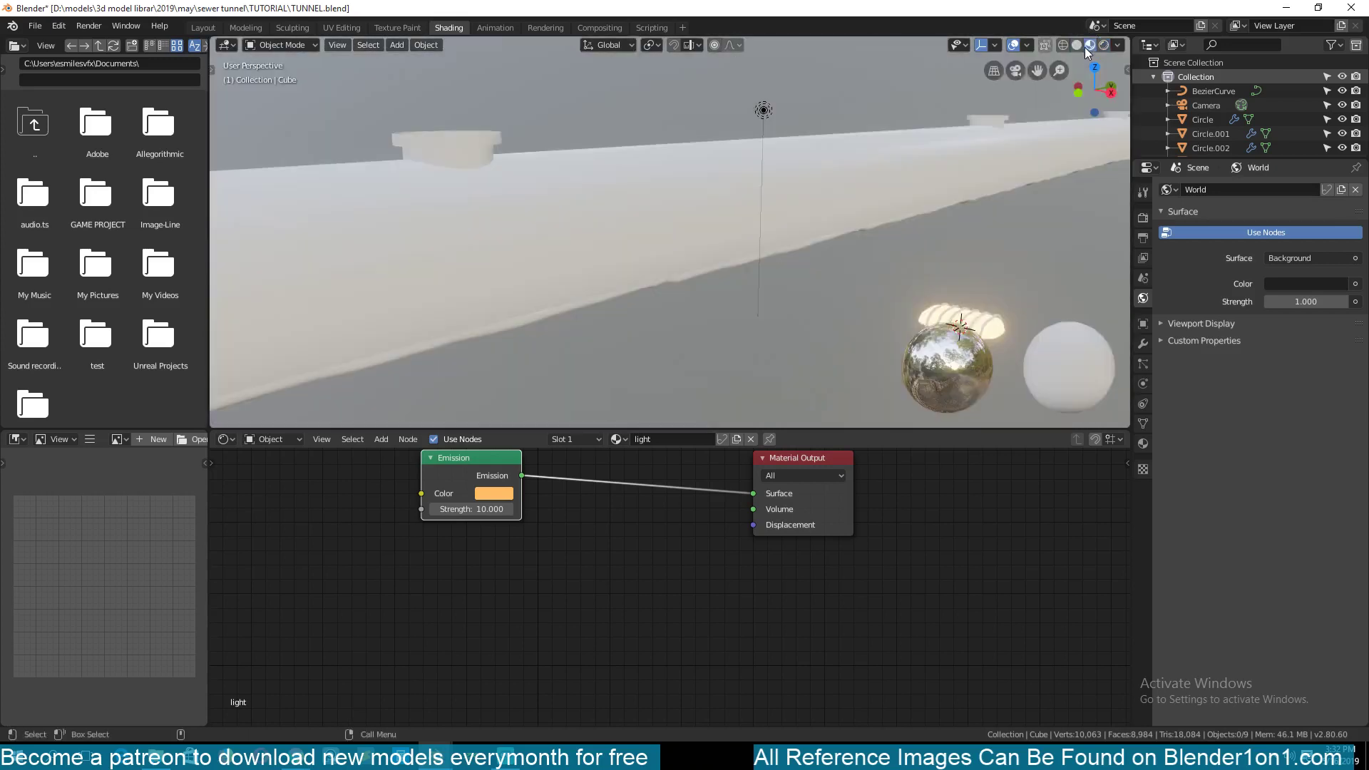
{"action": "key", "text": "ctrl+s"}
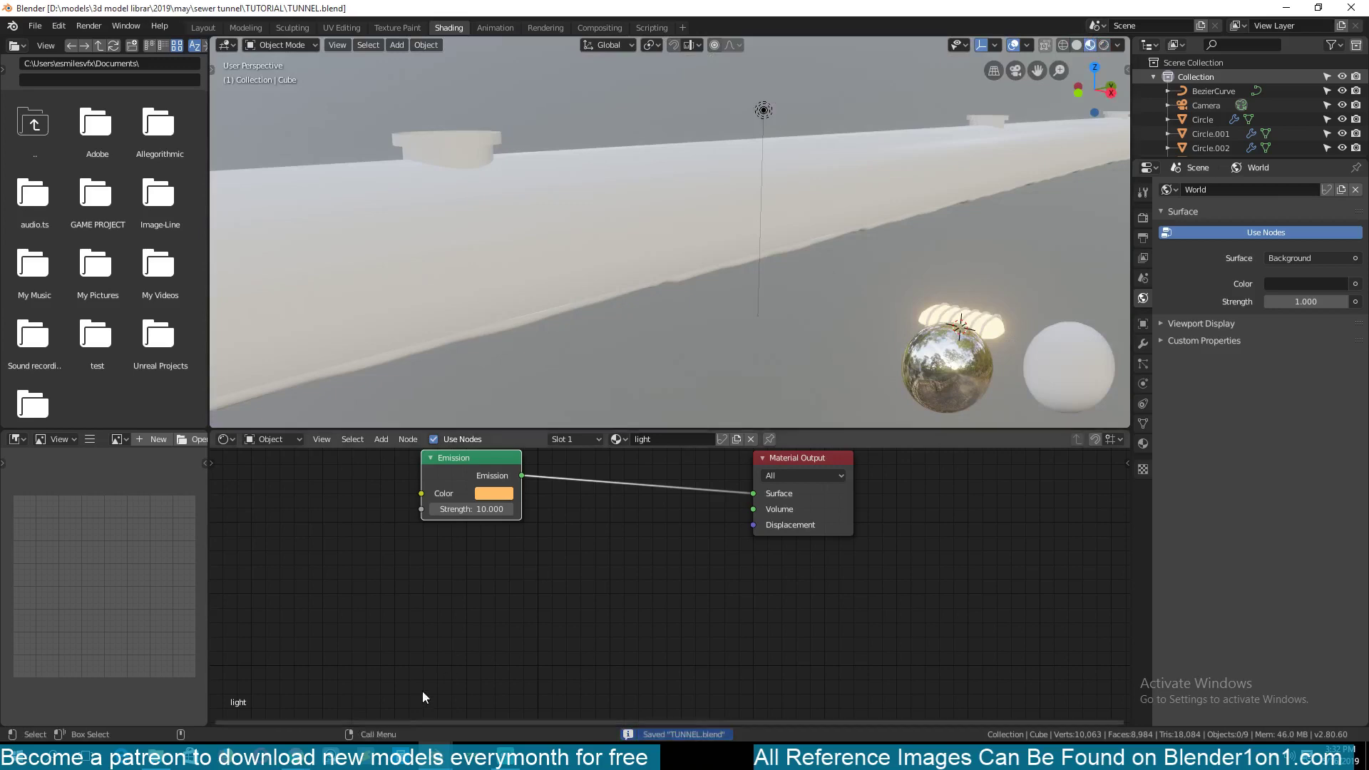
Switch to the finished sewer tunnel1.blend scene and examine the mossy concrete material sphere in front of the tunnel up close
{"action": "mouse_move", "coordinate": [393, 717]}
{"action": "left_click", "coordinate": [358, 696]}
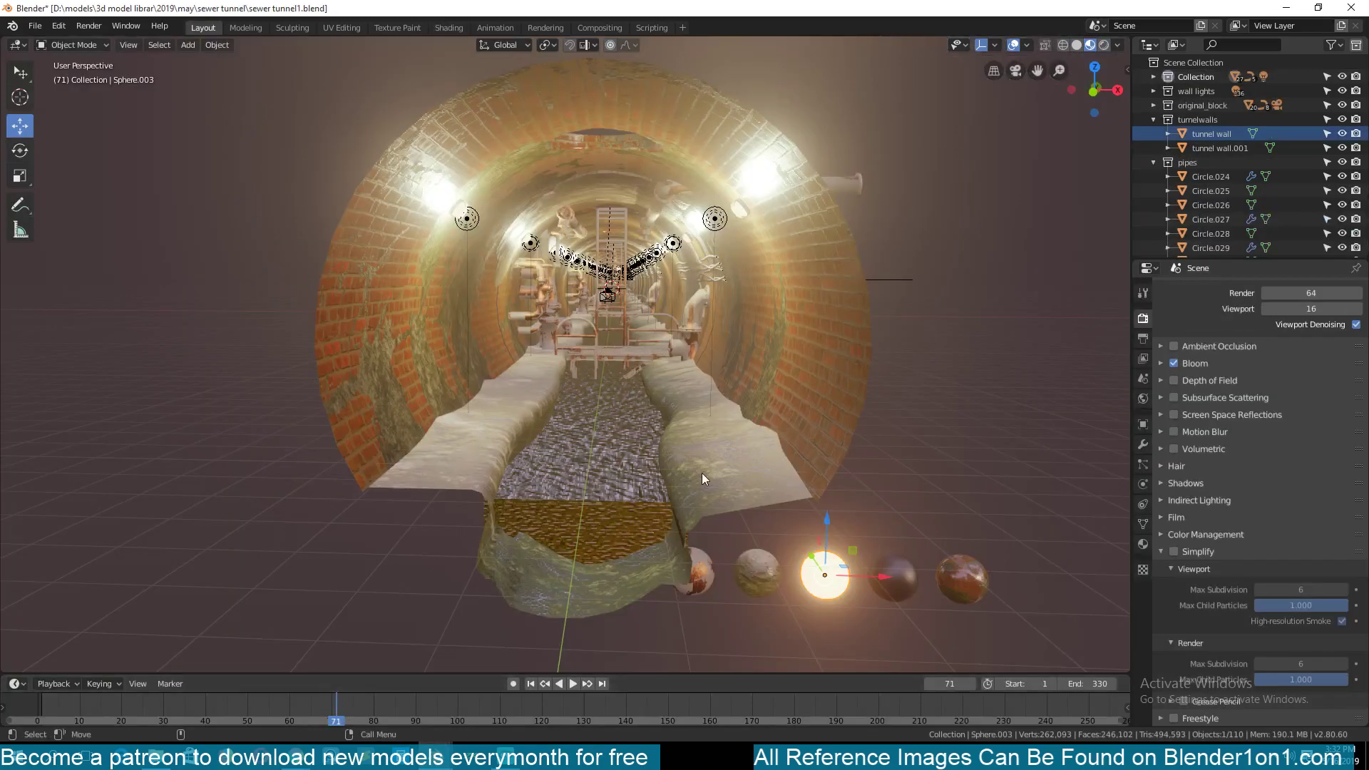
{"action": "left_click", "coordinate": [741, 565]}
{"action": "key", "text": "KP_Decimal"}
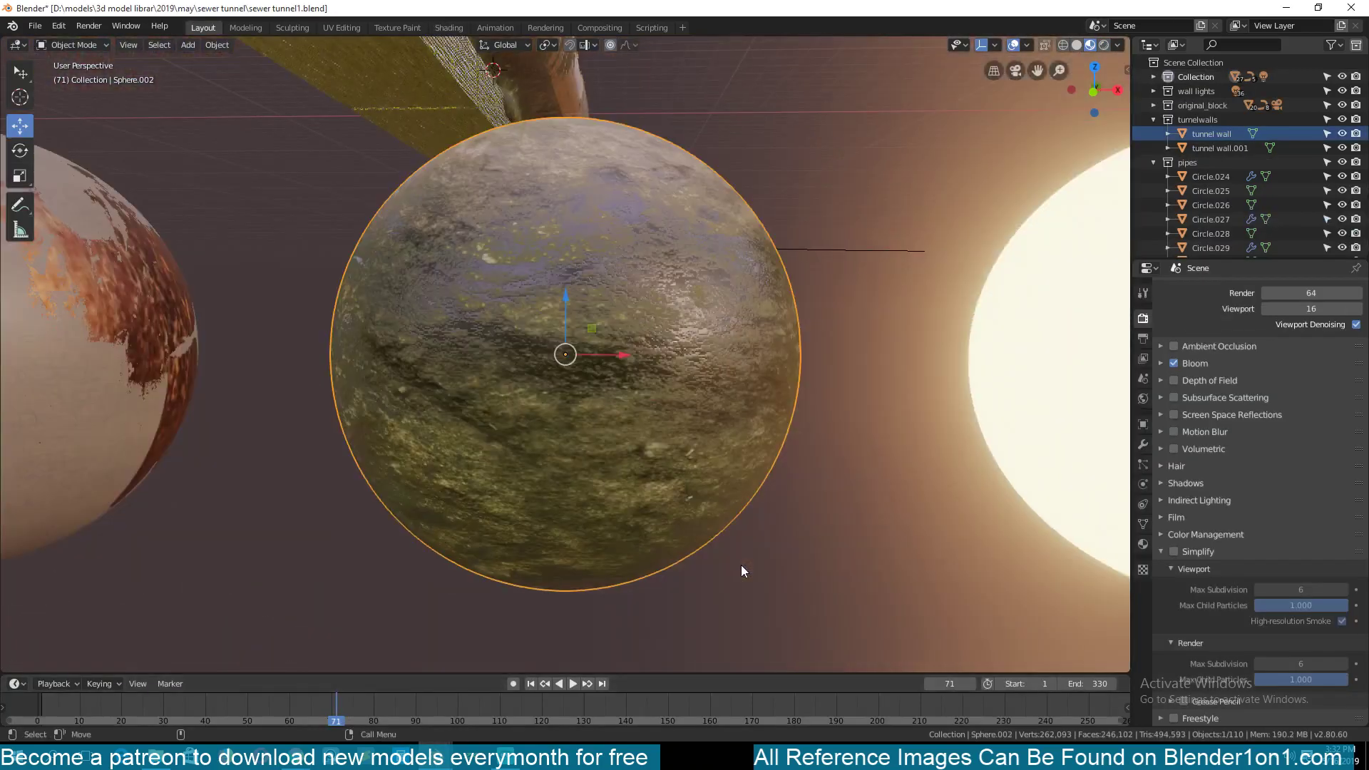
{"action": "middle_click_drag", "start_coordinate": [681, 426], "coordinate": [613, 302]}
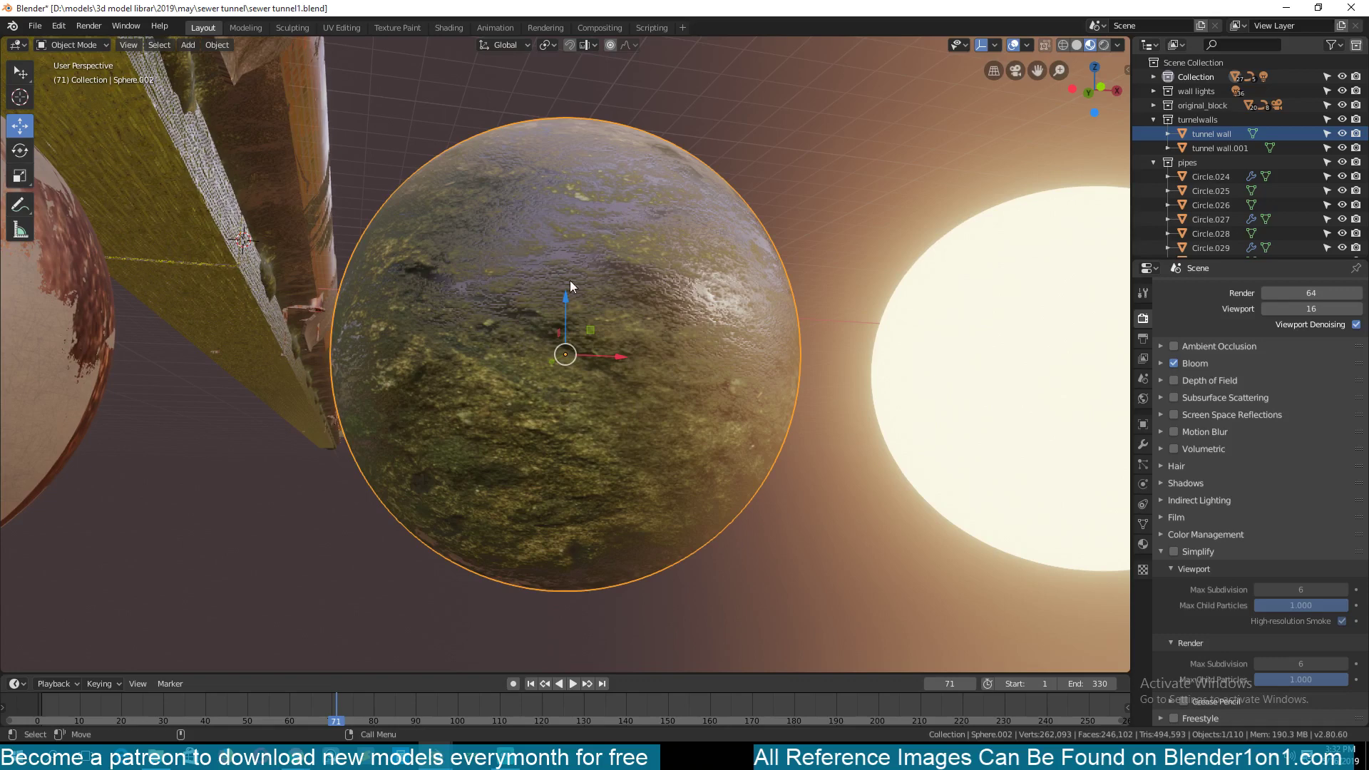
Return to TUNNEL.blend and select the channel-shaped floor mesh inside the tunnel
{"action": "mouse_move", "coordinate": [439, 736]}
{"action": "left_click", "coordinate": [498, 695]}
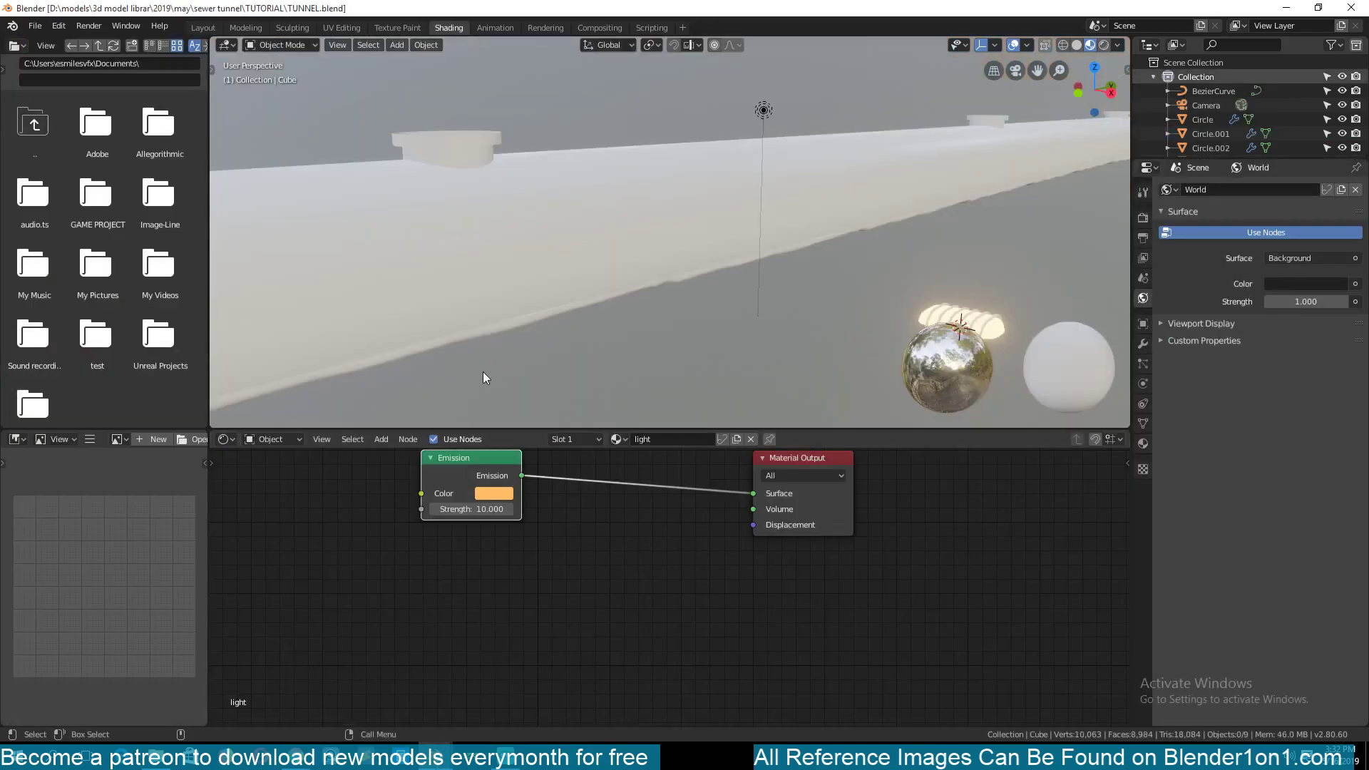
{"action": "scroll", "coordinate": [491, 360], "scroll_direction": "down", "scroll_amount": 6}
{"action": "middle_click_drag", "start_coordinate": [492, 358], "coordinate": [387, 367], "text": "shift"}
{"action": "scroll", "coordinate": [507, 348], "scroll_direction": "up", "scroll_amount": 6}
{"action": "middle_click_drag", "start_coordinate": [507, 348], "coordinate": [620, 340], "text": "shift"}
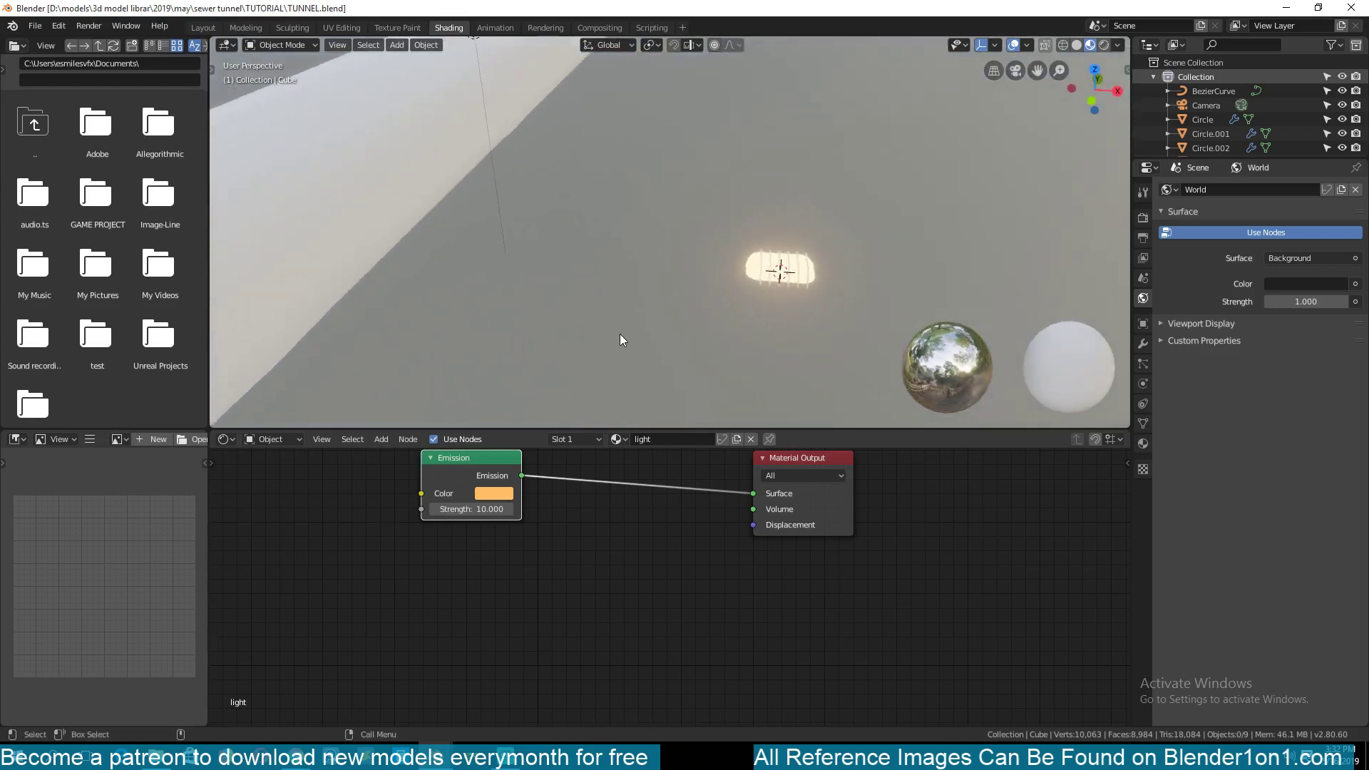
{"action": "middle_click_drag", "start_coordinate": [647, 284], "coordinate": [542, 293]}
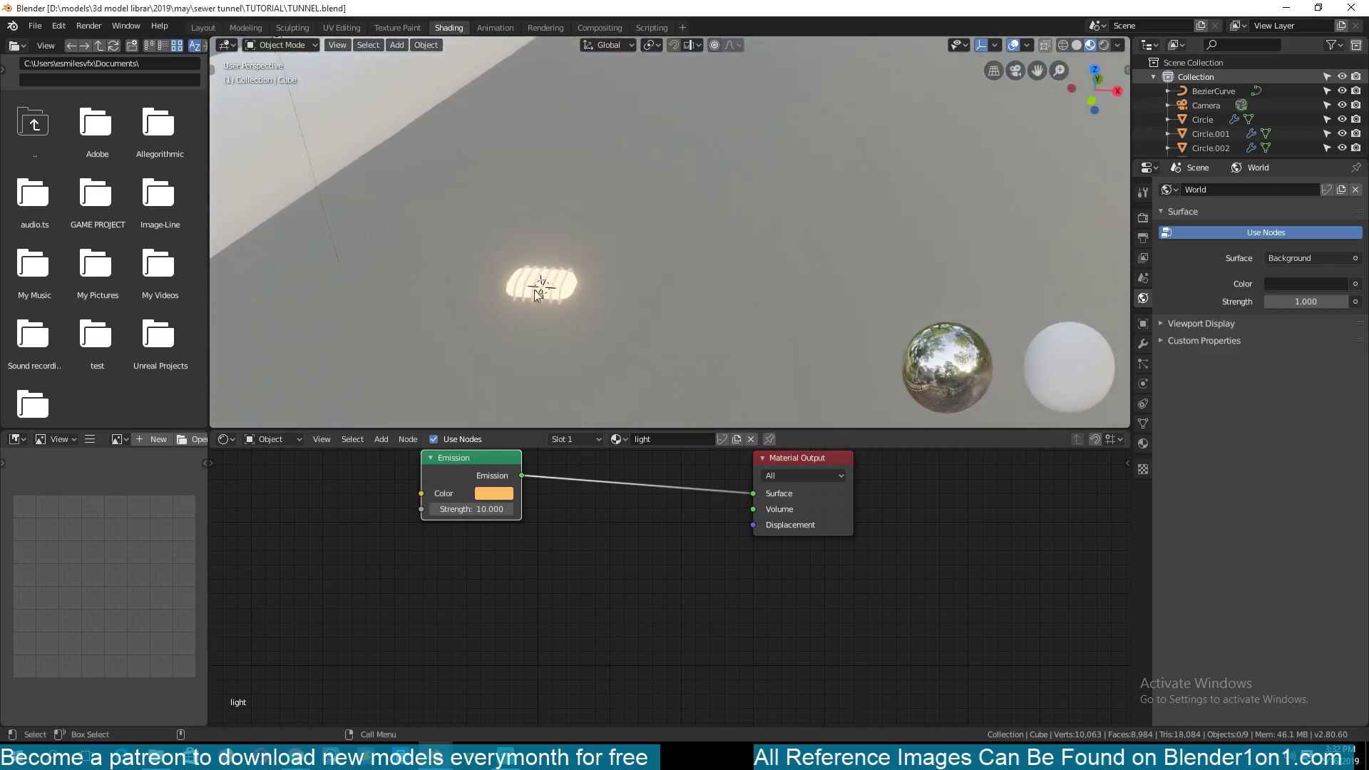
{"action": "right_click", "coordinate": [684, 286], "text": "shift"}
{"action": "middle_click_drag", "start_coordinate": [685, 288], "coordinate": [606, 327]}
{"action": "key", "text": "shift+a"}
{"action": "key", "text": "Escape"}
{"action": "left_click", "coordinate": [633, 298]}
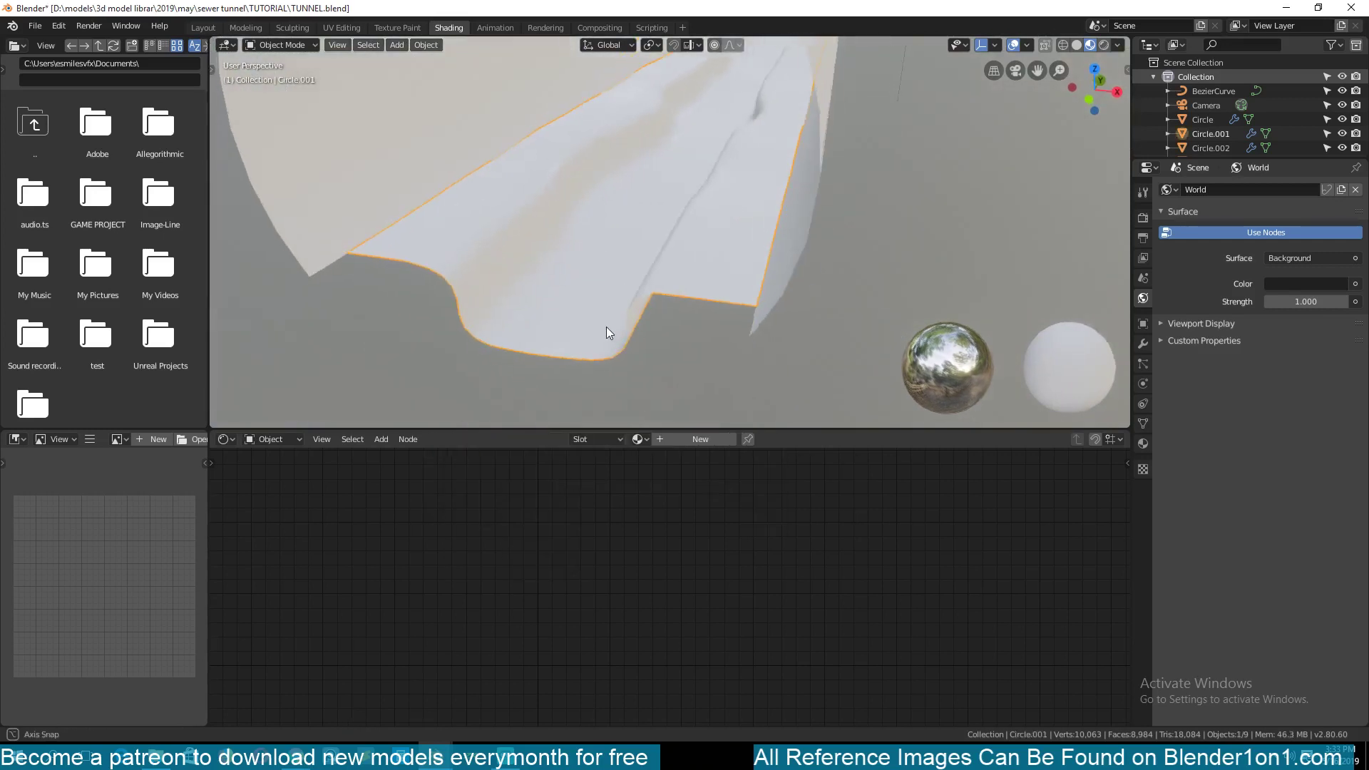
Create a new material for the tunnel floor and name it "concrete"
{"action": "left_click", "coordinate": [700, 439]}
{"action": "left_click", "coordinate": [676, 439]}
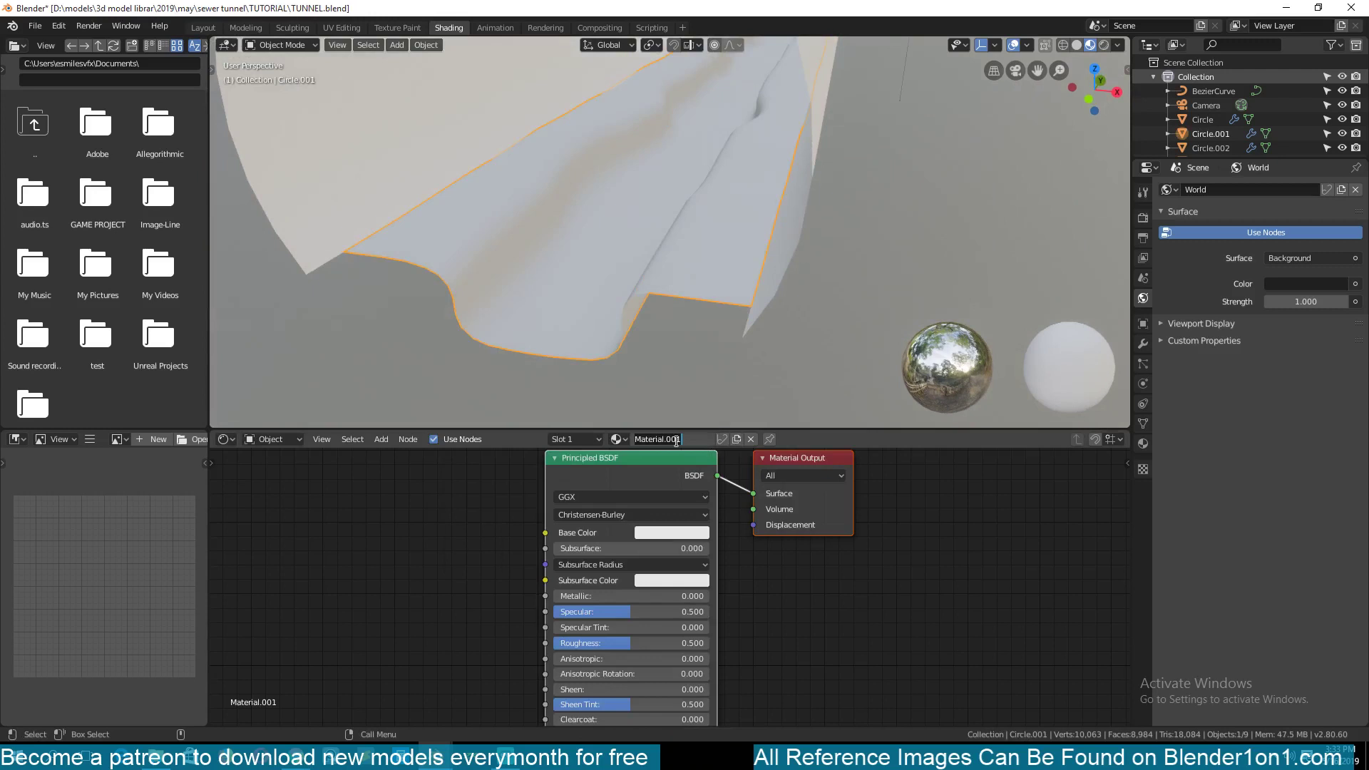
{"action": "type", "text": "concrete"}
{"action": "key", "text": "Return"}
Add an Image Texture node beside the Principled BSDF in the concrete material
{"action": "middle_click_drag", "start_coordinate": [308, 521], "coordinate": [404, 517]}
{"action": "key", "text": "shift+a"}
{"action": "mouse_move", "coordinate": [406, 522]}
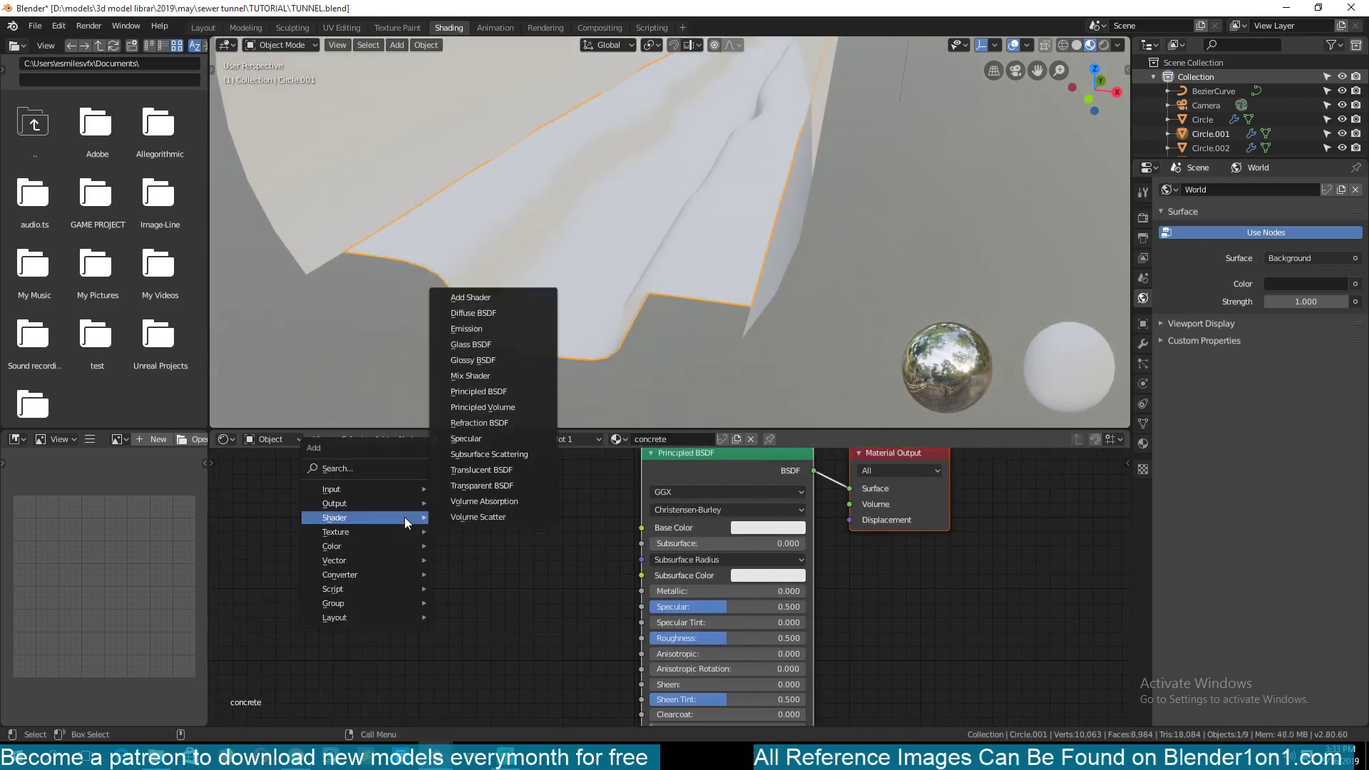
{"action": "left_click", "coordinate": [478, 422]}
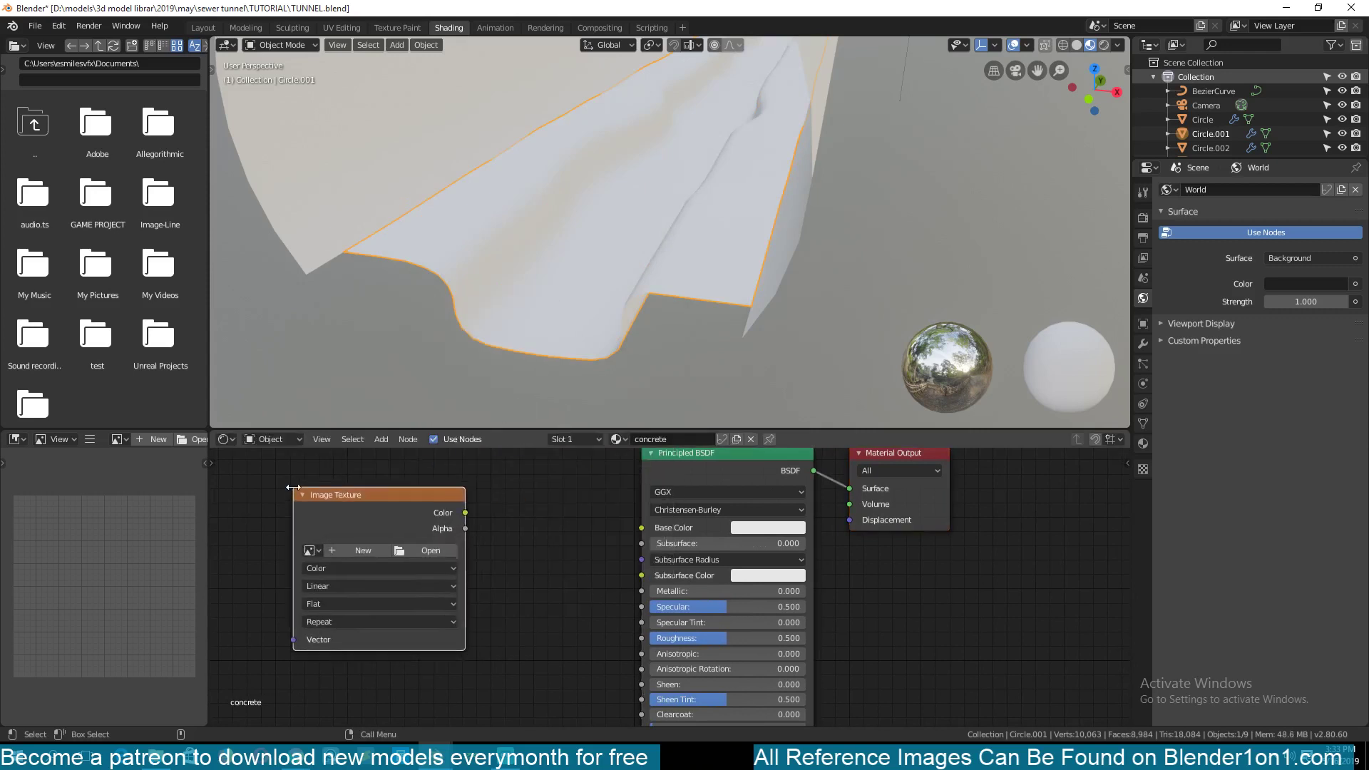
{"action": "left_click", "coordinate": [362, 510]}
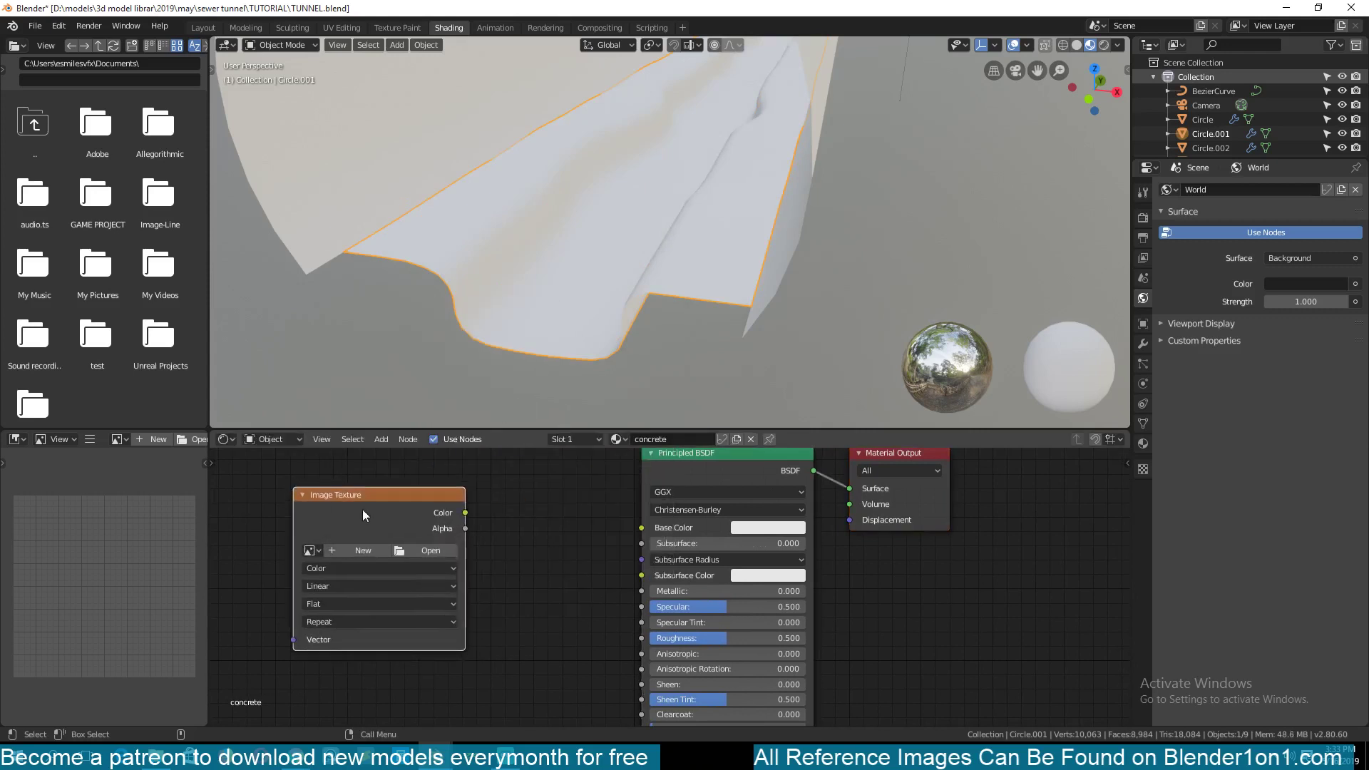
Open the image chooser for the Image Texture node and browse the TEXTURES folder as thumbnails for a concrete texture
{"action": "left_click", "coordinate": [420, 546]}
{"action": "scroll", "coordinate": [57, 378], "scroll_direction": "down", "scroll_amount": 3}
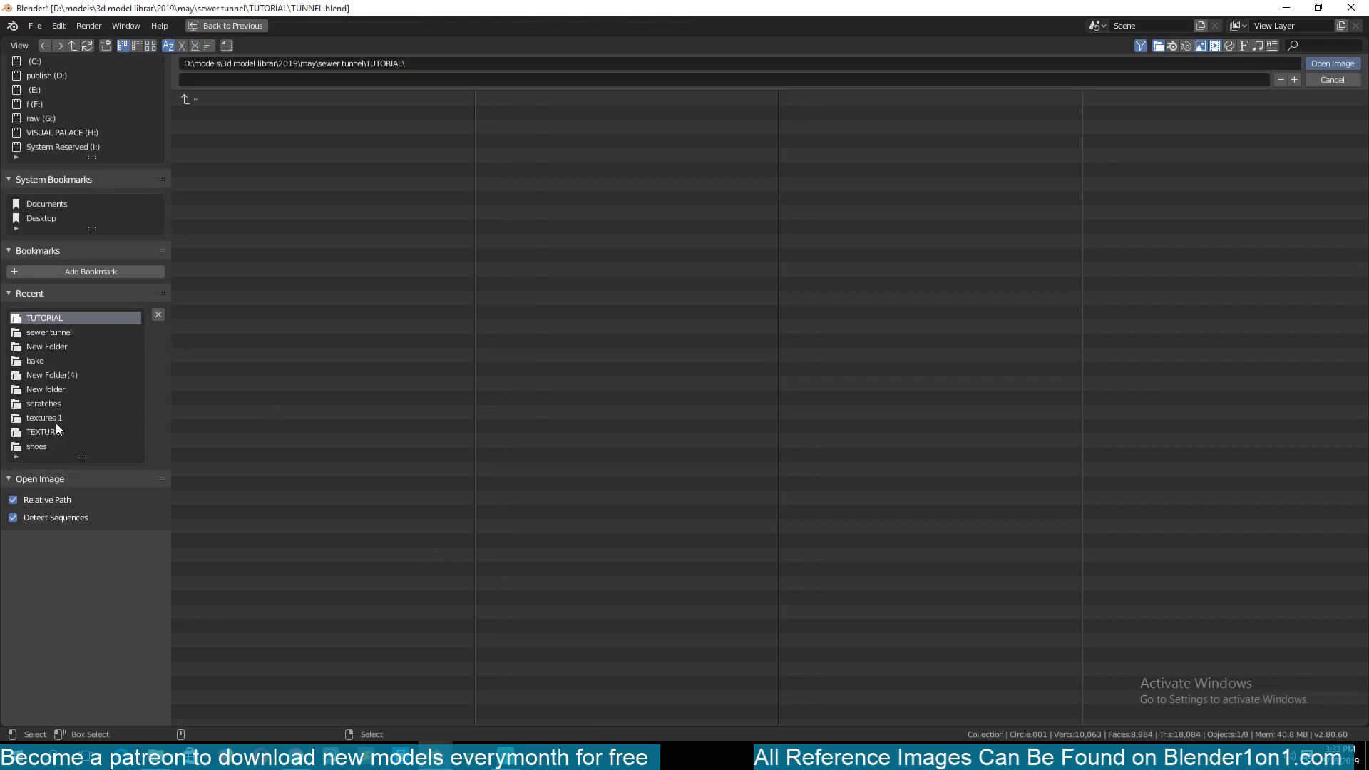
{"action": "left_click", "coordinate": [55, 431]}
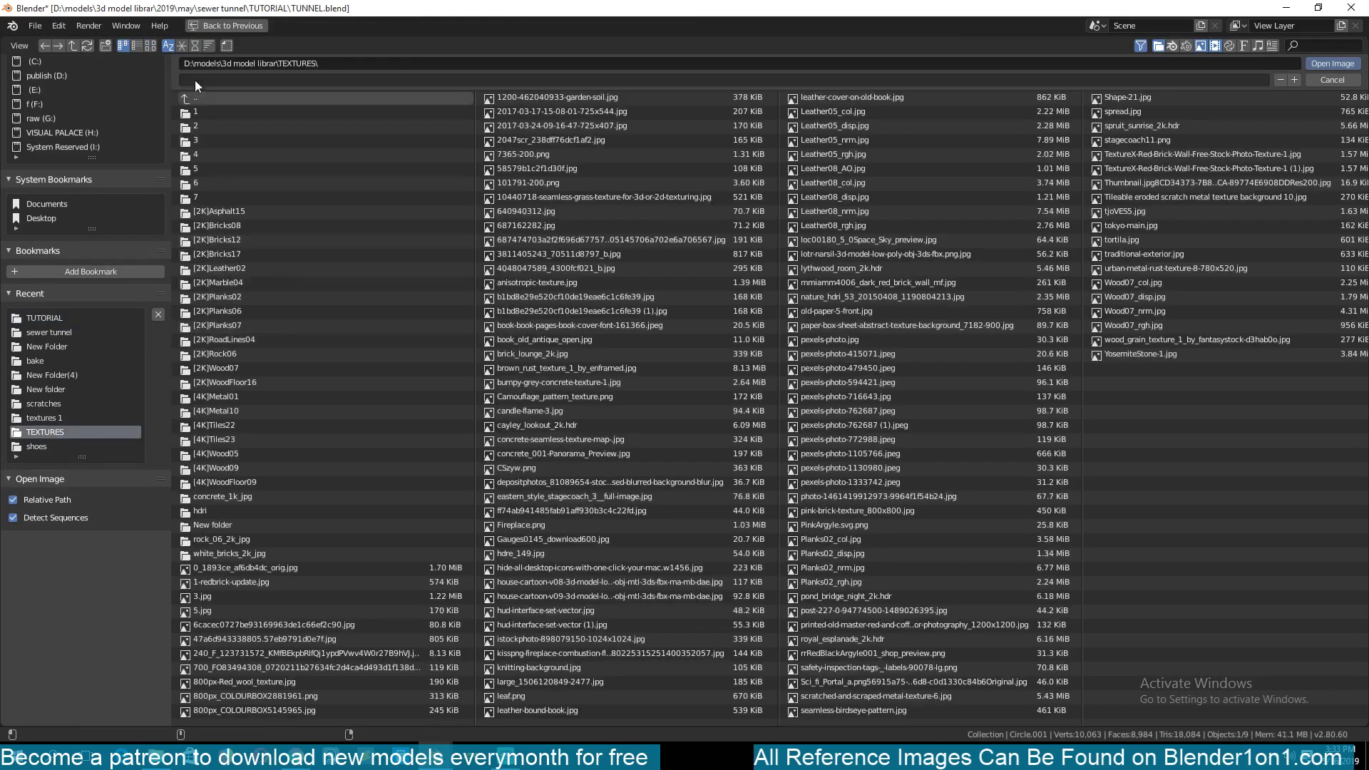
{"action": "left_click", "coordinate": [151, 46]}
{"action": "scroll", "coordinate": [435, 429], "scroll_direction": "down", "scroll_amount": 5}
{"action": "scroll", "coordinate": [435, 430], "scroll_direction": "down", "scroll_amount": 5}
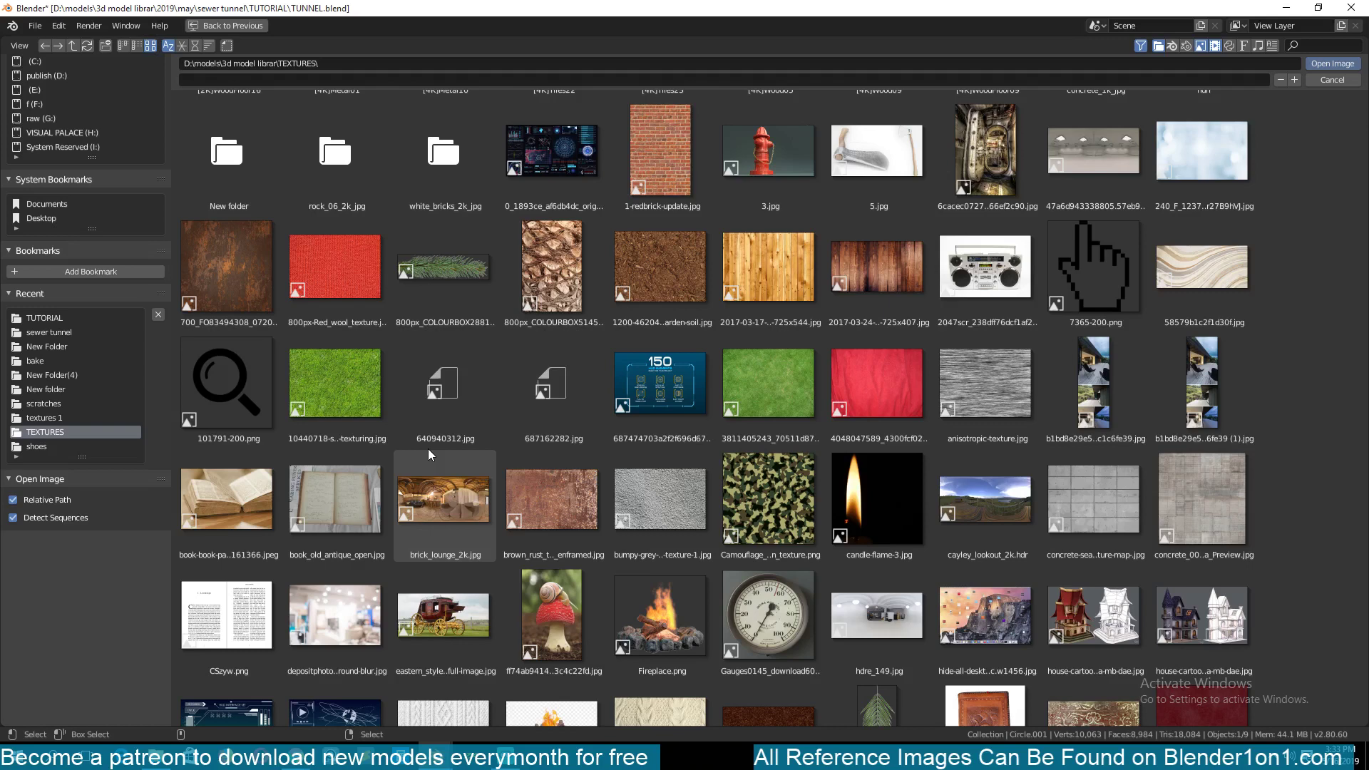
{"action": "scroll", "coordinate": [428, 449], "scroll_direction": "down", "scroll_amount": 5}
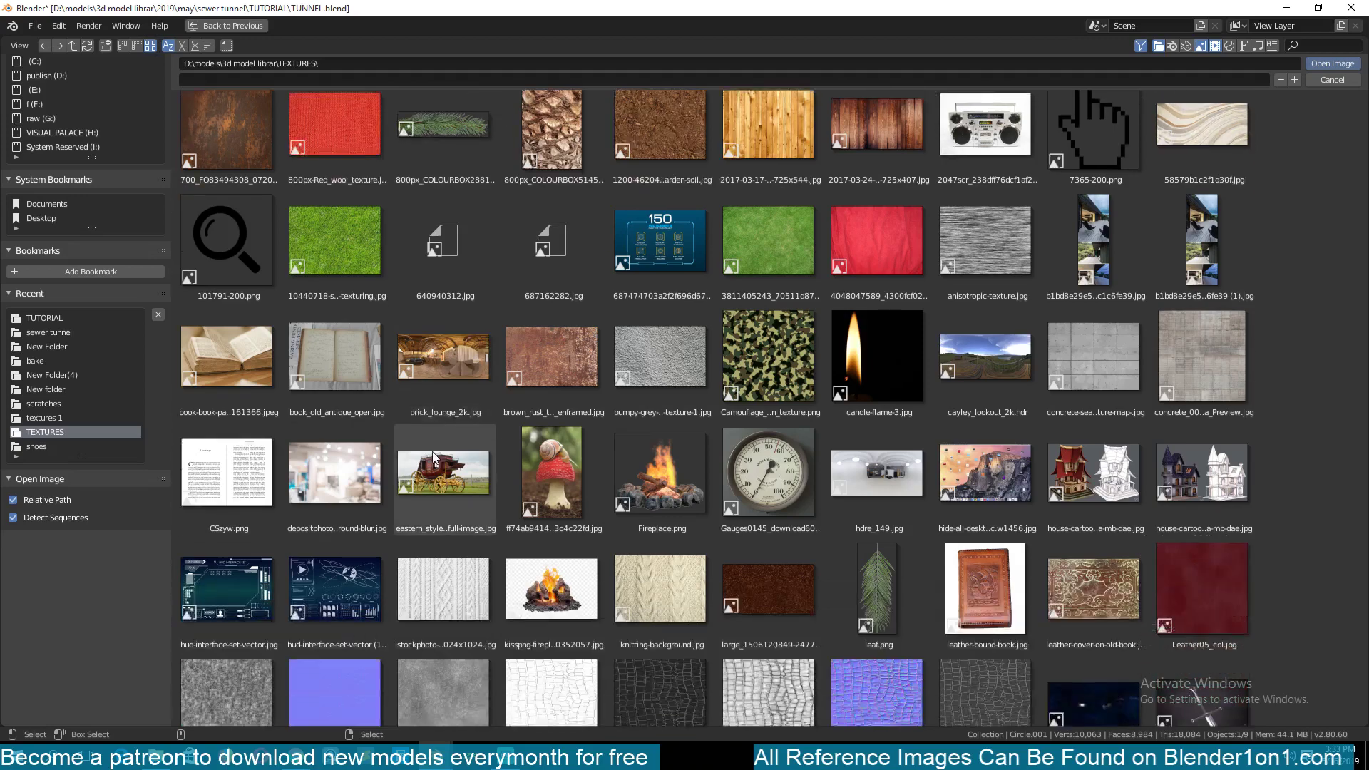
{"action": "scroll", "coordinate": [426, 454], "scroll_direction": "down", "scroll_amount": 6}
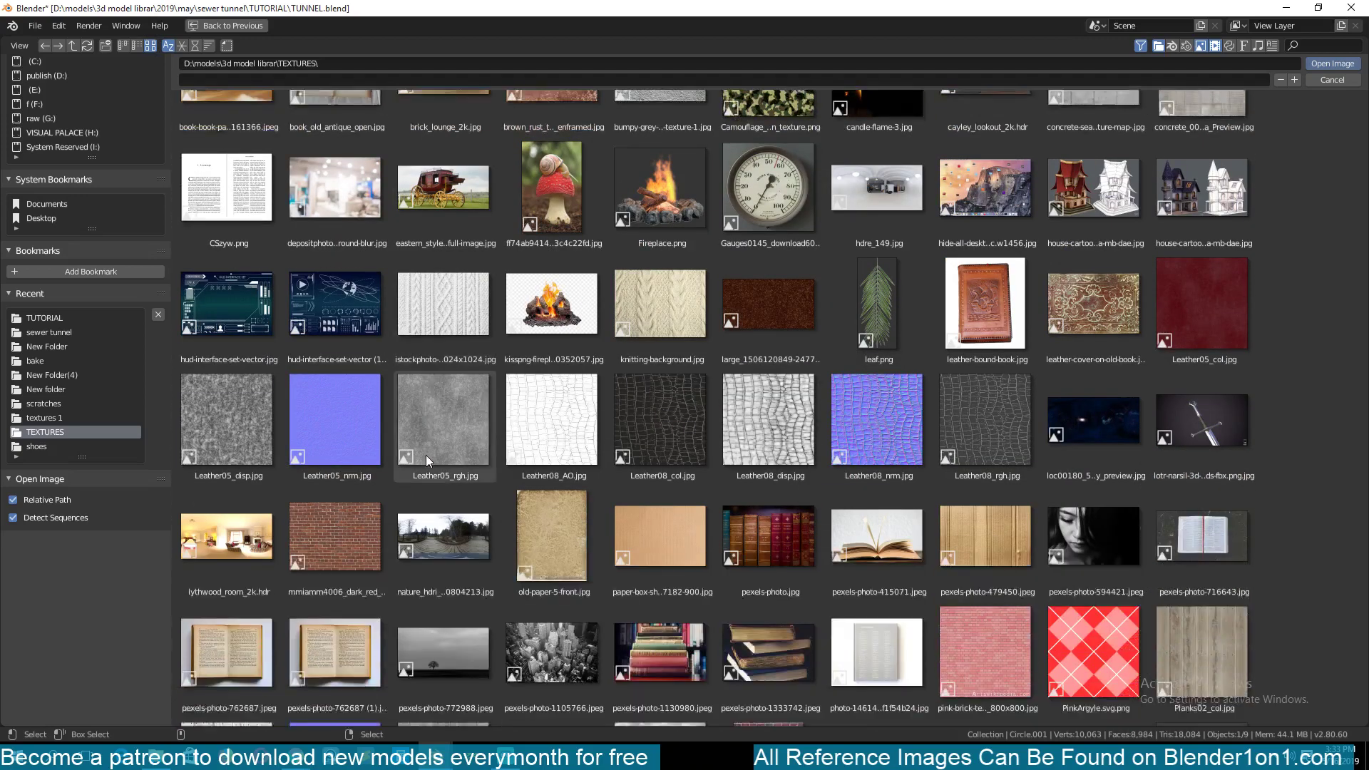
{"action": "scroll", "coordinate": [426, 460], "scroll_direction": "down", "scroll_amount": 6}
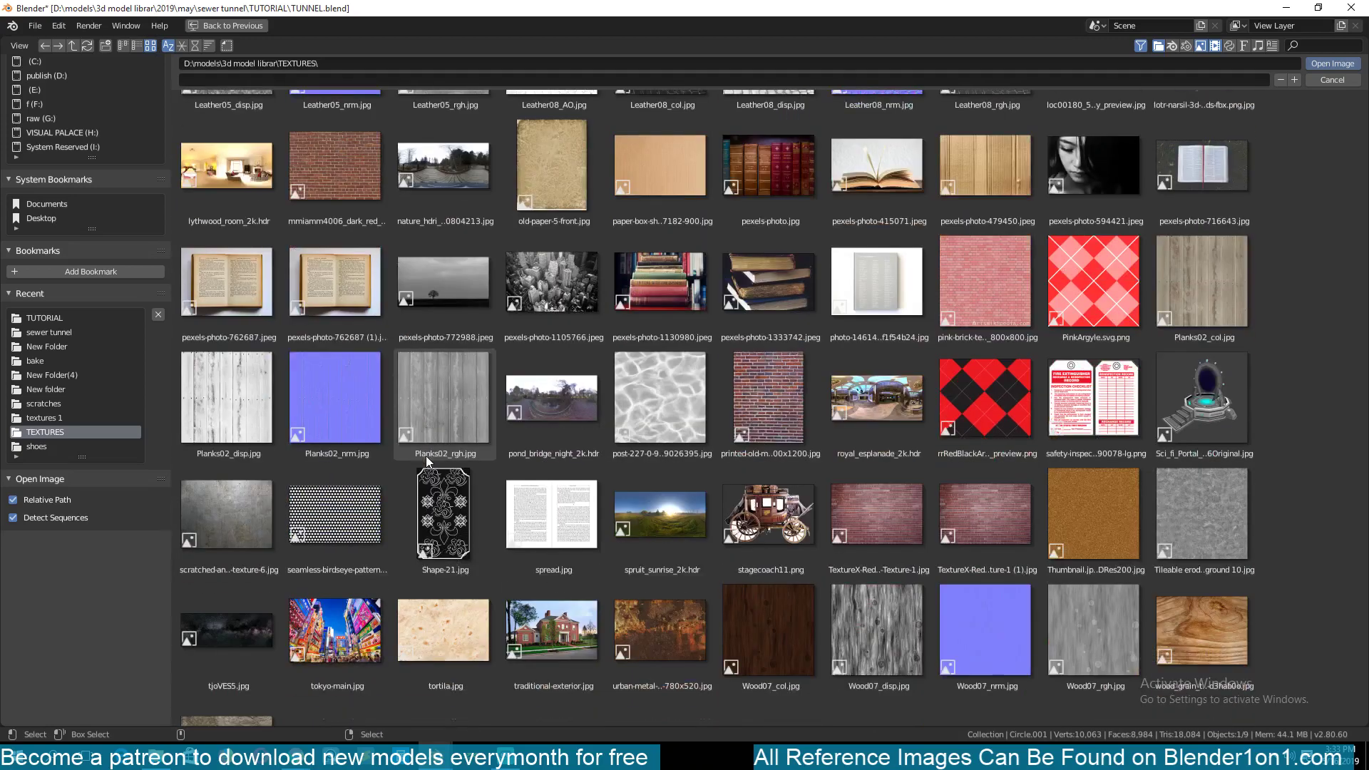
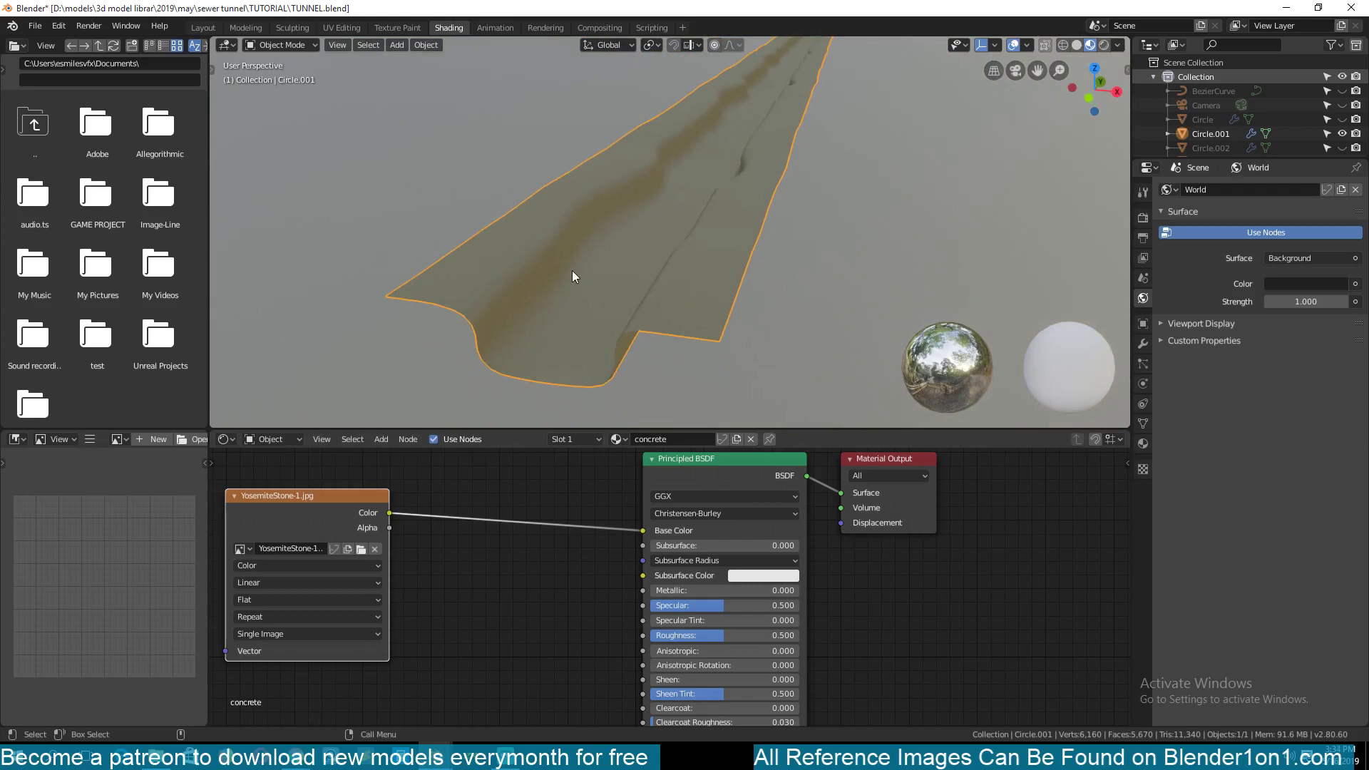
Examine how the stone texture lies on the tunnel floor, viewing the mesh in Object Mode and Edit Mode
{"action": "middle_click_drag", "start_coordinate": [572, 275], "coordinate": [644, 300]}
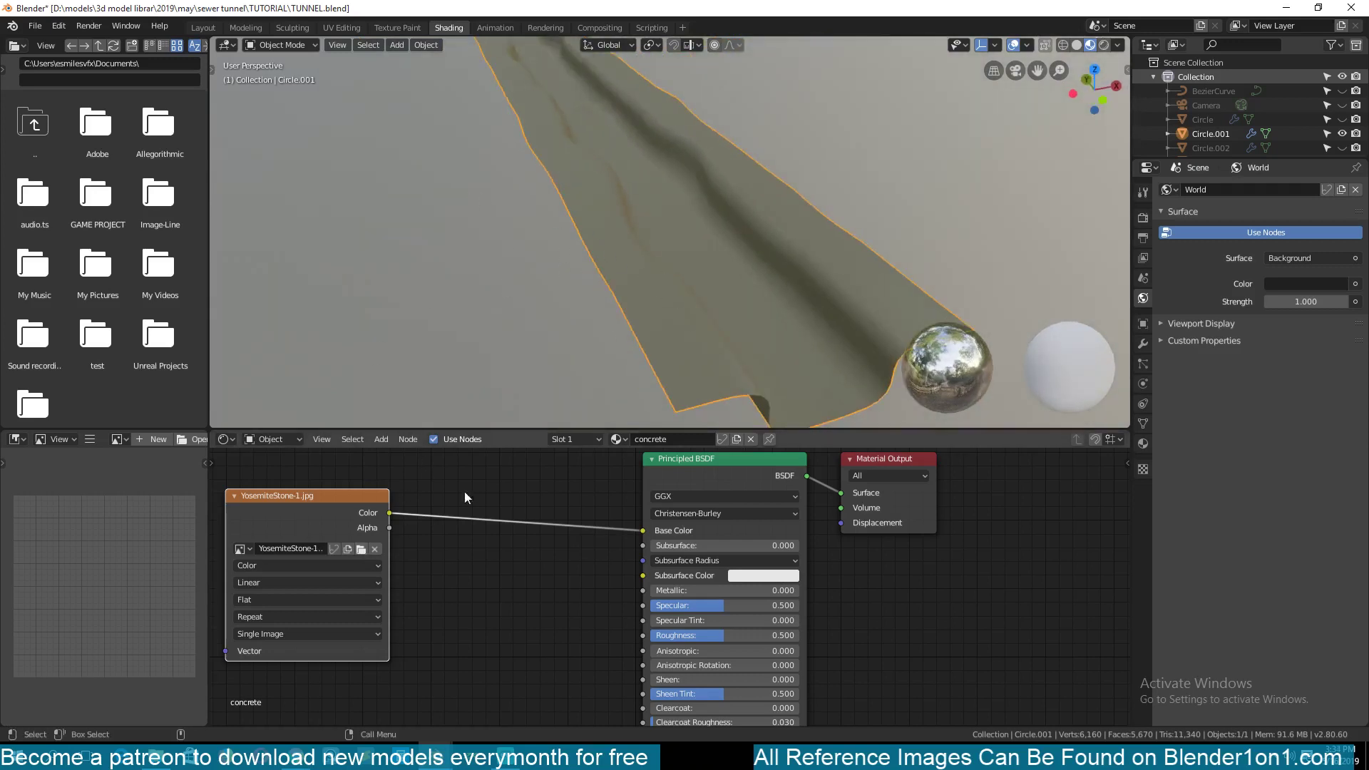
{"action": "middle_click_drag", "start_coordinate": [609, 362], "coordinate": [533, 369]}
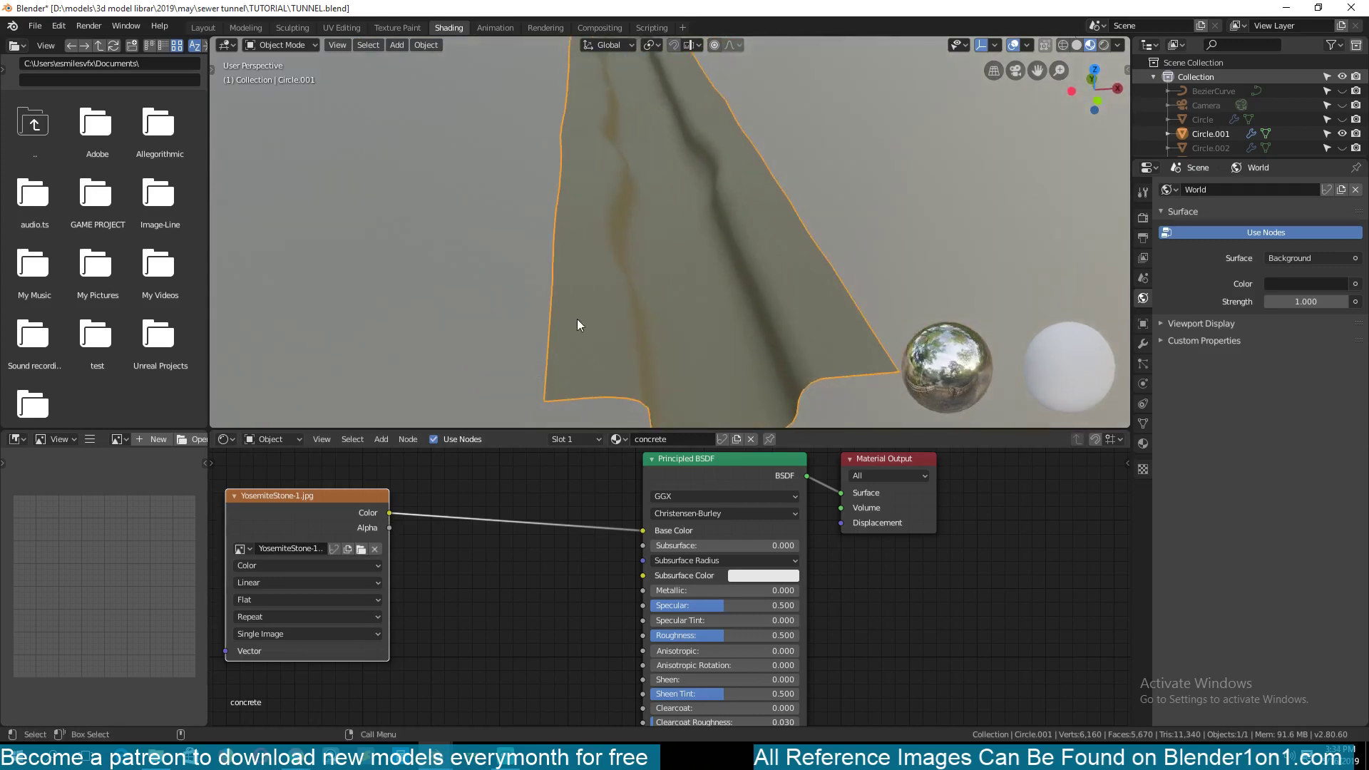
{"action": "scroll", "coordinate": [586, 311], "scroll_direction": "down", "scroll_amount": 5}
{"action": "scroll", "coordinate": [586, 311], "scroll_direction": "up", "scroll_amount": 3}
{"action": "scroll", "coordinate": [586, 318], "scroll_direction": "down", "scroll_amount": 2}
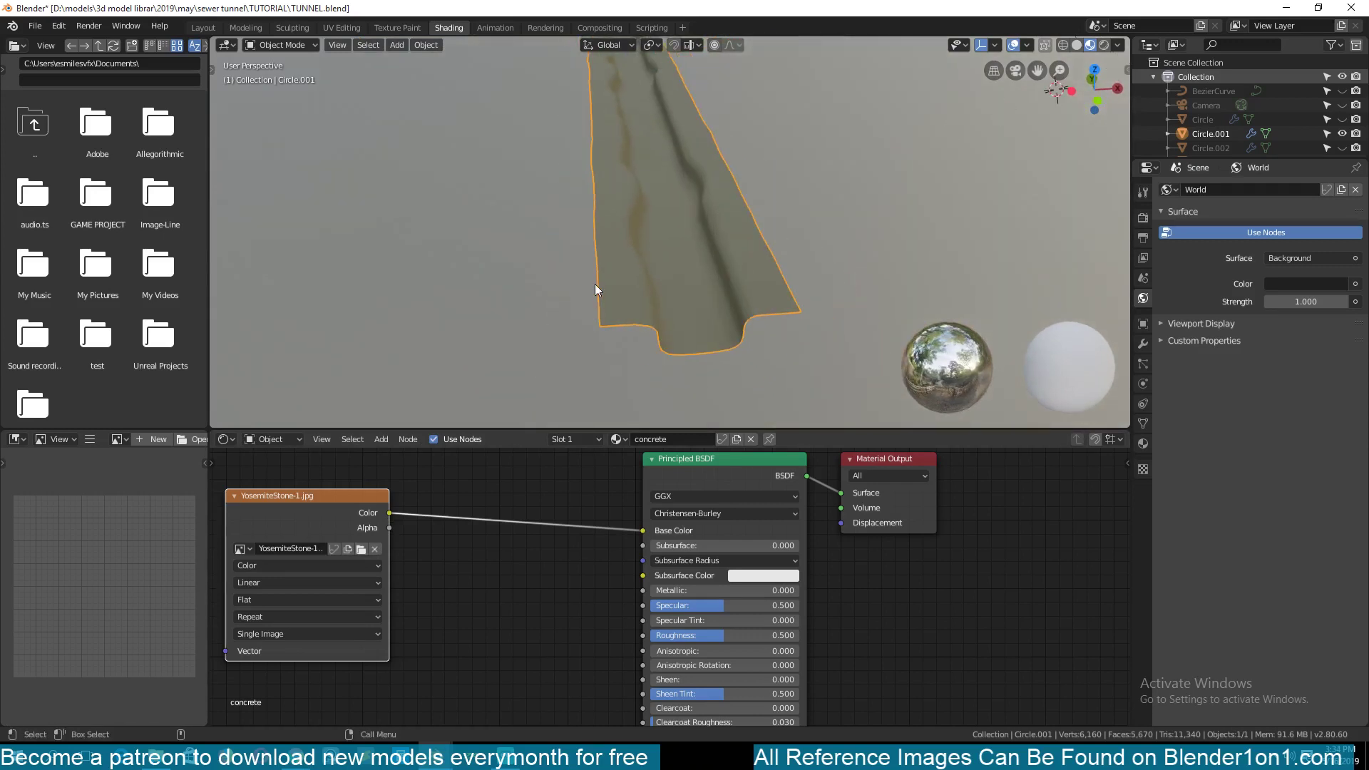
{"action": "key", "text": "Tab"}
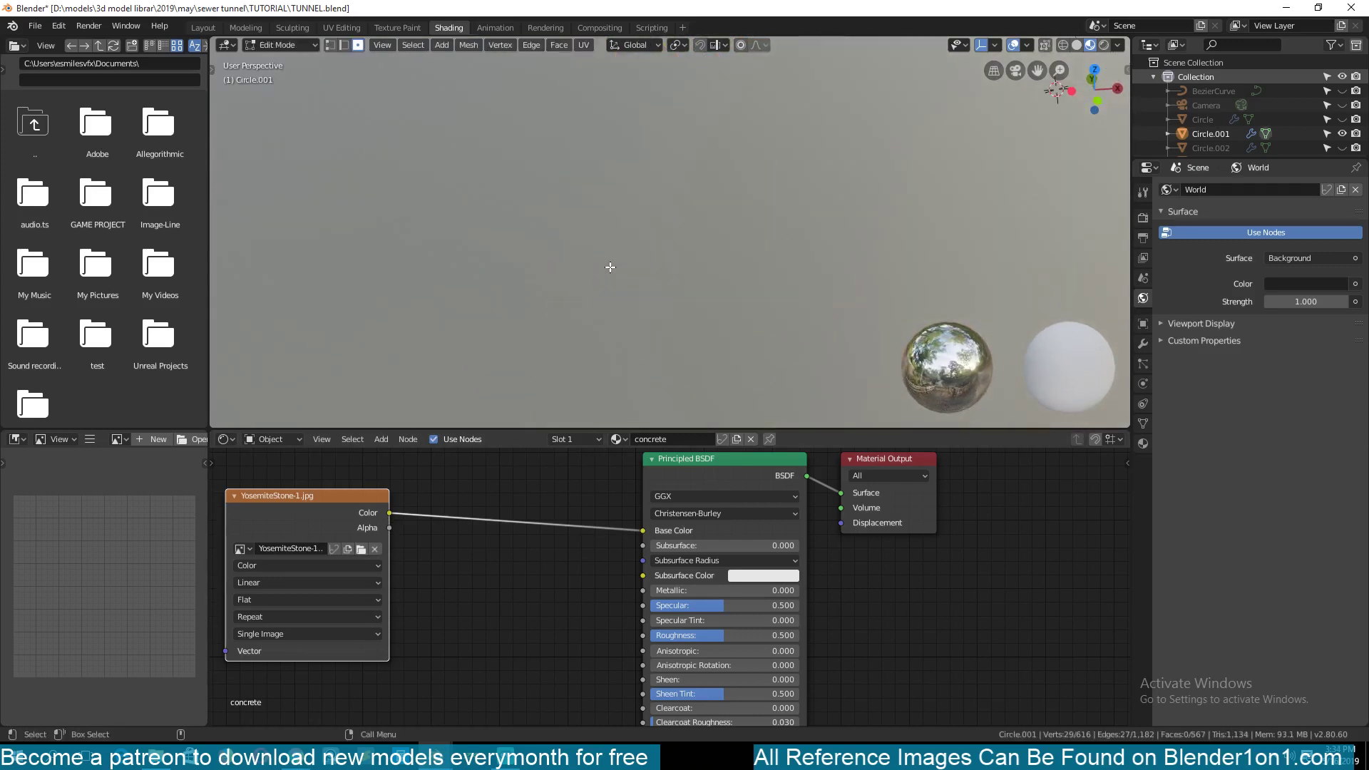
{"action": "scroll", "coordinate": [610, 267], "scroll_direction": "down", "scroll_amount": 4}
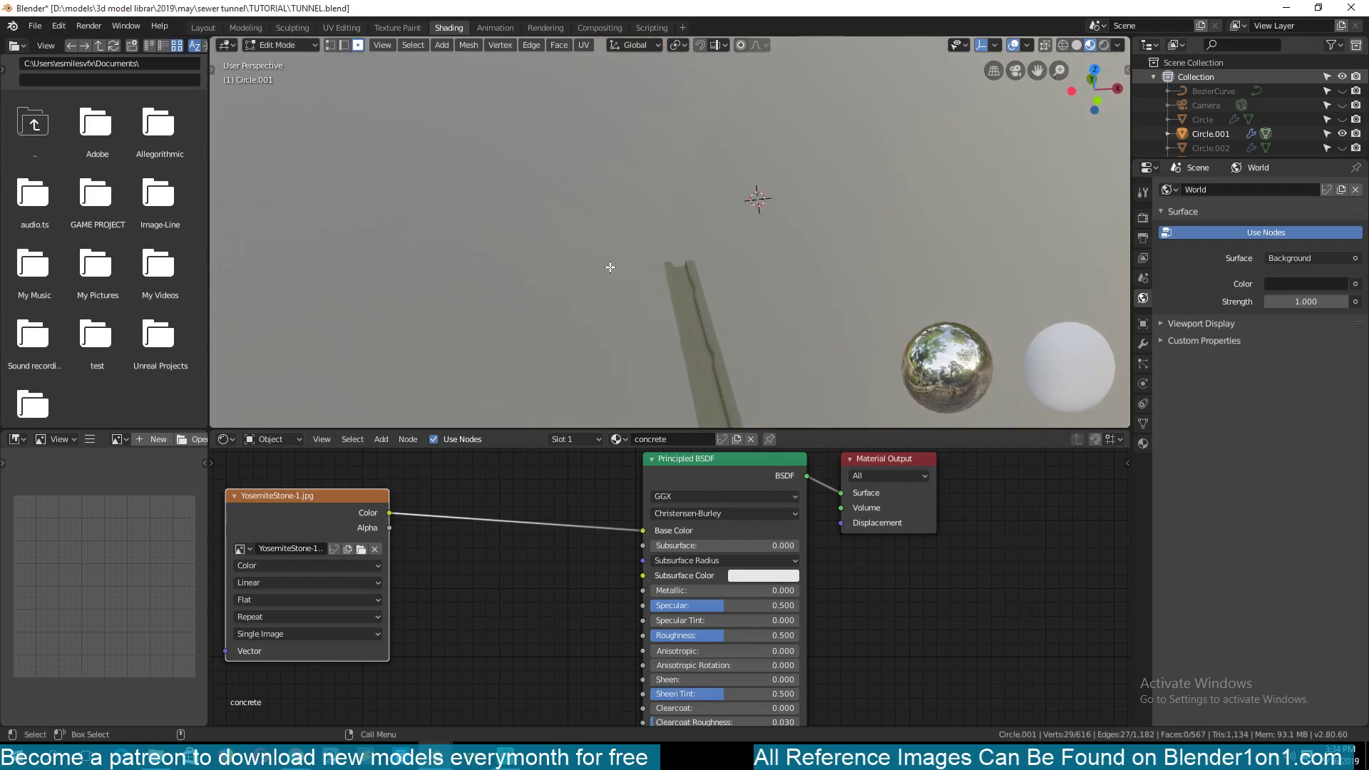
{"action": "scroll", "coordinate": [611, 268], "scroll_direction": "down", "scroll_amount": 3}
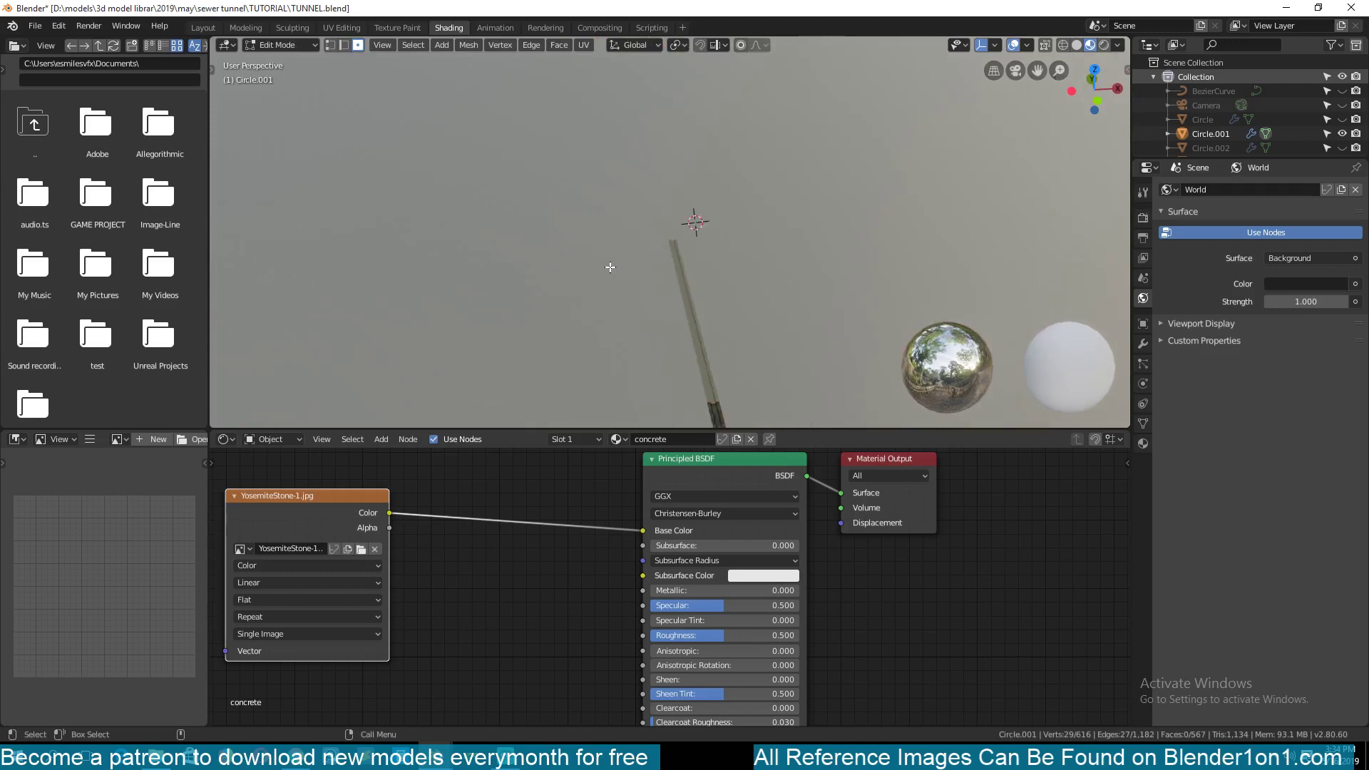
Open the floor's modifier settings and compare its editable base mesh with the curved shape in Object Mode
{"action": "left_click", "coordinate": [1143, 344]}
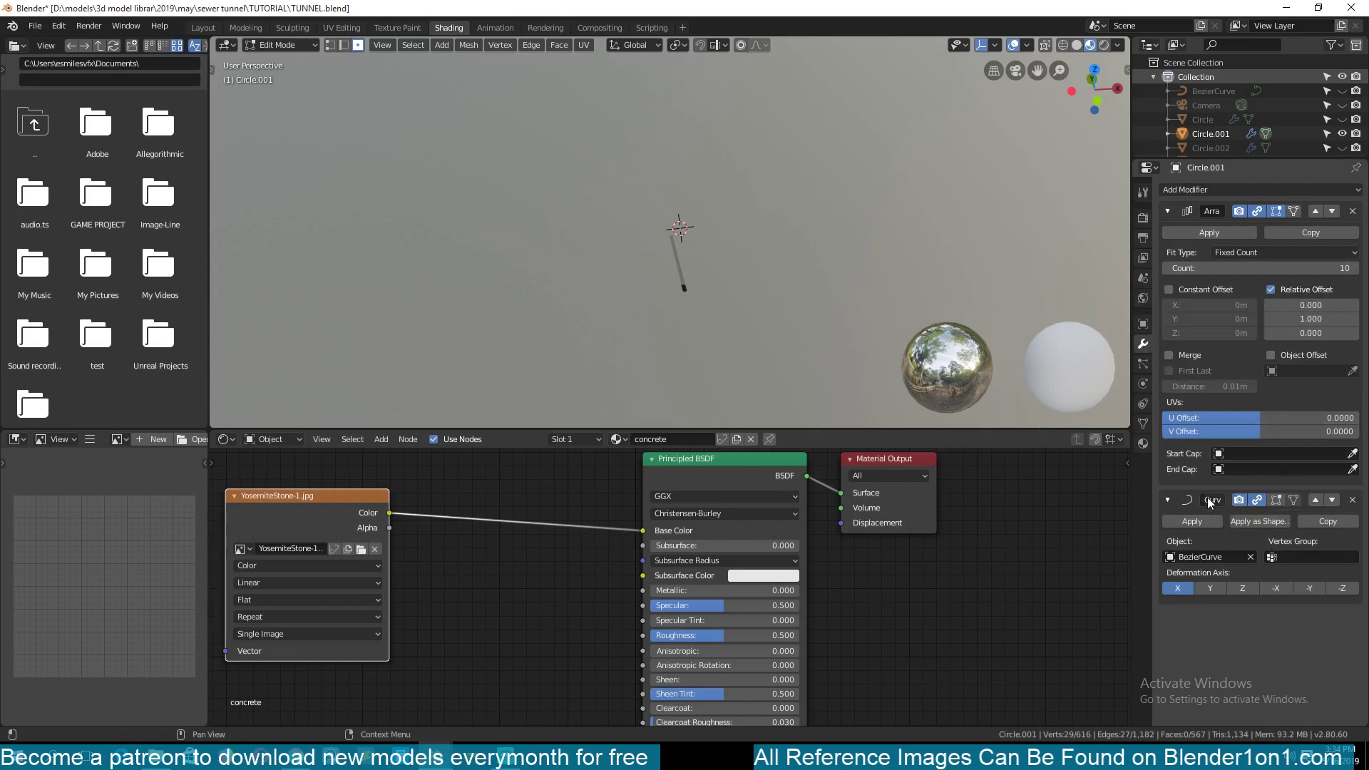
{"action": "scroll", "coordinate": [622, 338], "scroll_direction": "up", "scroll_amount": 2}
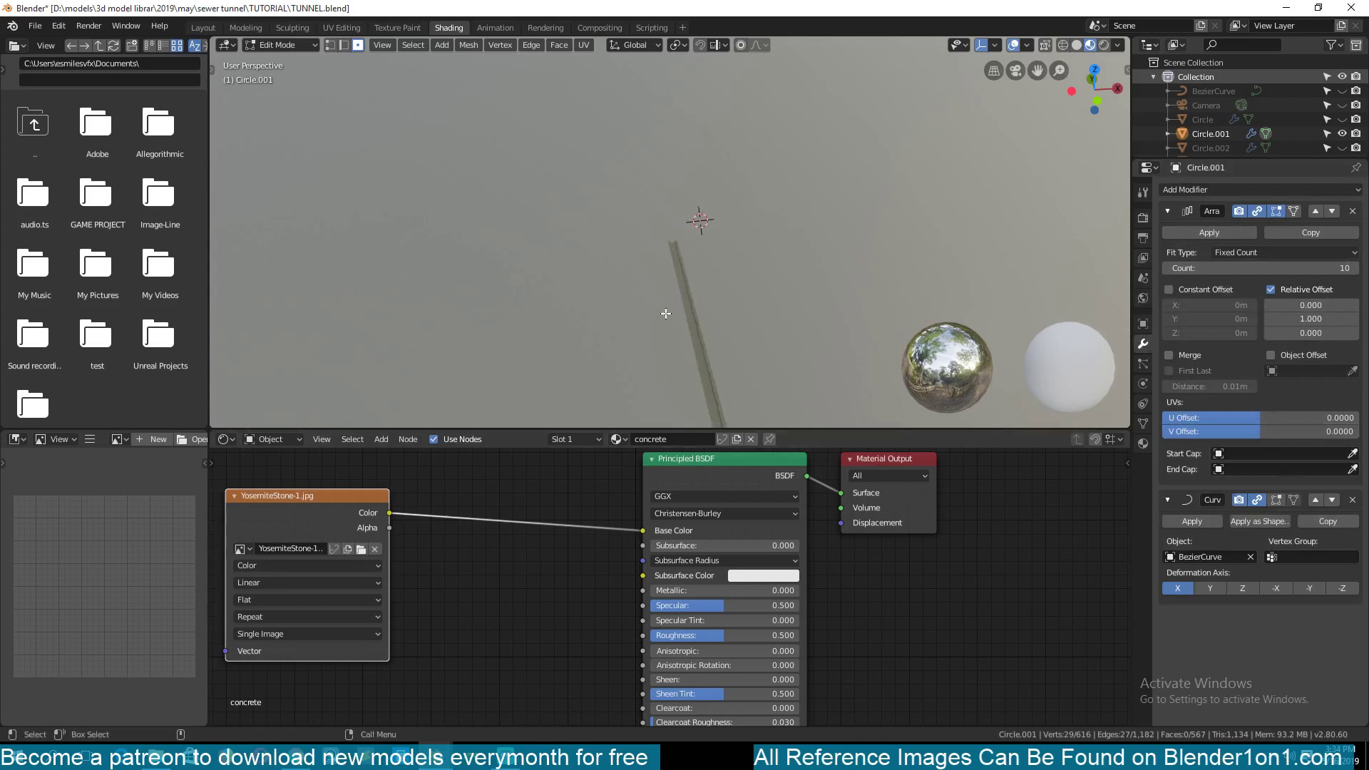
{"action": "key", "text": "Tab"}
{"action": "key", "text": "Tab"}
{"action": "scroll", "coordinate": [678, 306], "scroll_direction": "down", "scroll_amount": 2}
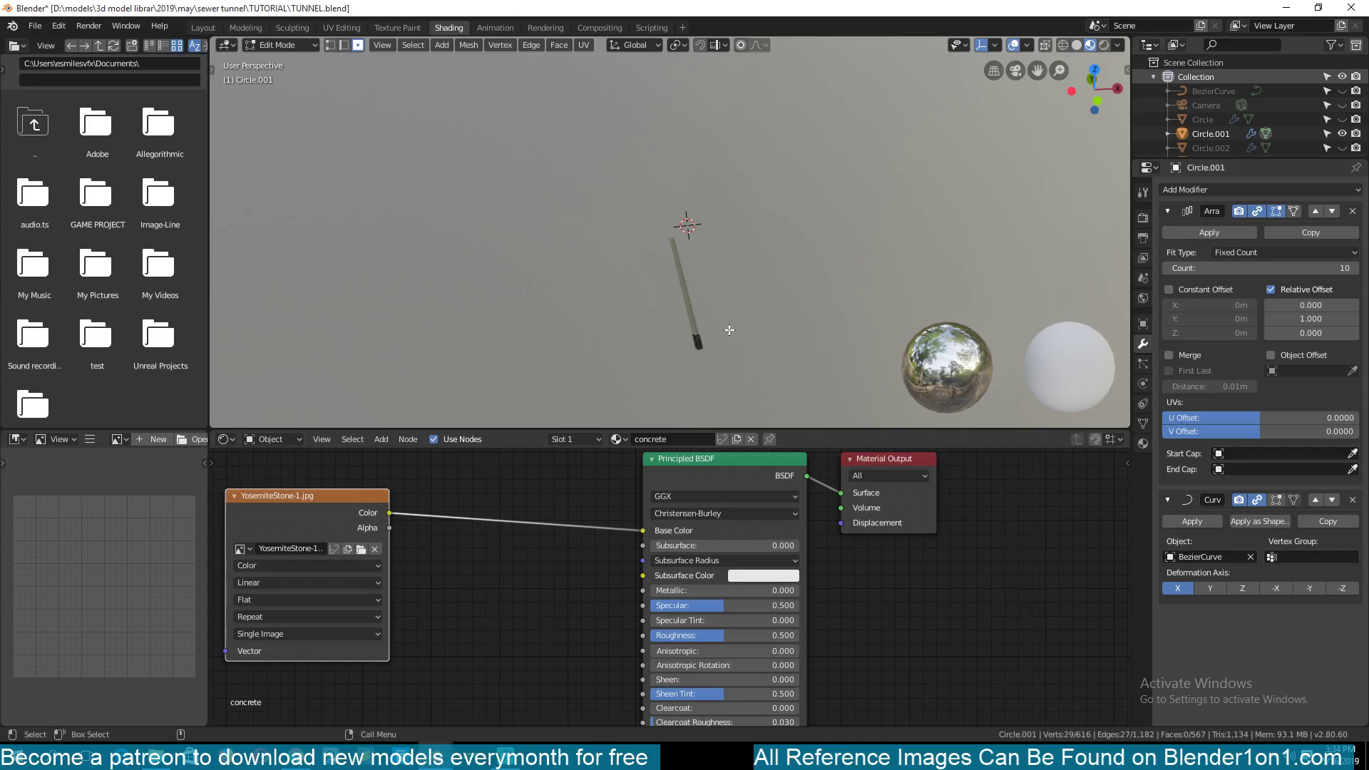
{"action": "key", "text": "a"}
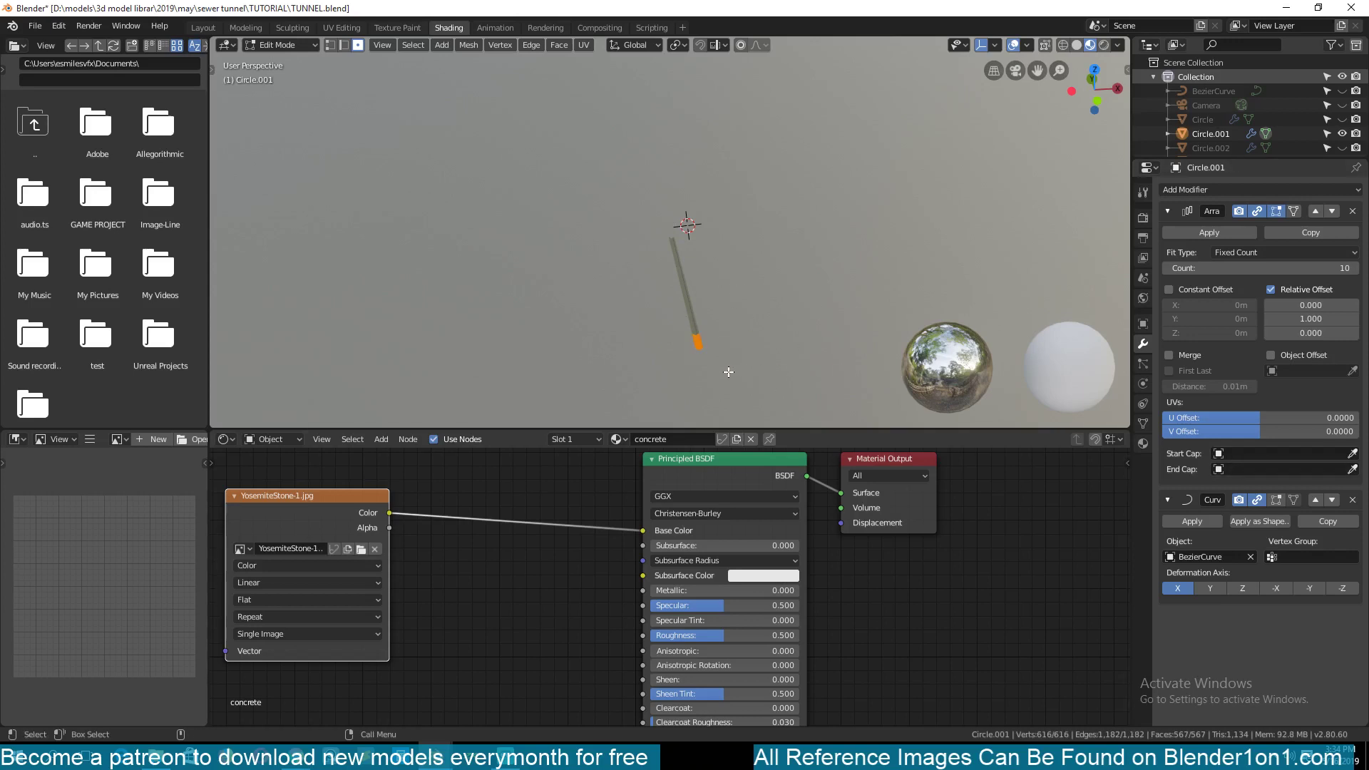
{"action": "key", "text": "KP_Decimal"}
{"action": "key", "text": "alt+a"}
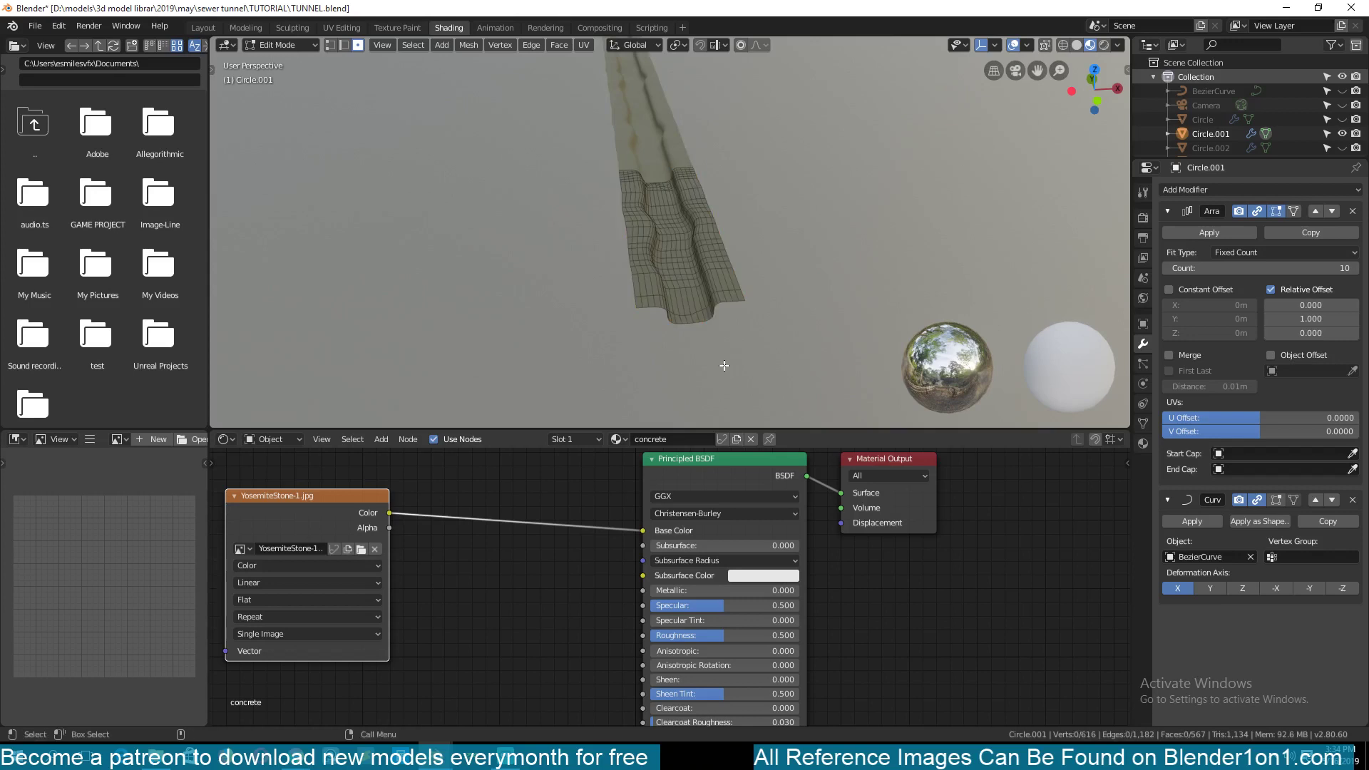
{"action": "key", "text": "Tab"}
{"action": "scroll", "coordinate": [679, 275], "scroll_direction": "down", "scroll_amount": 8}
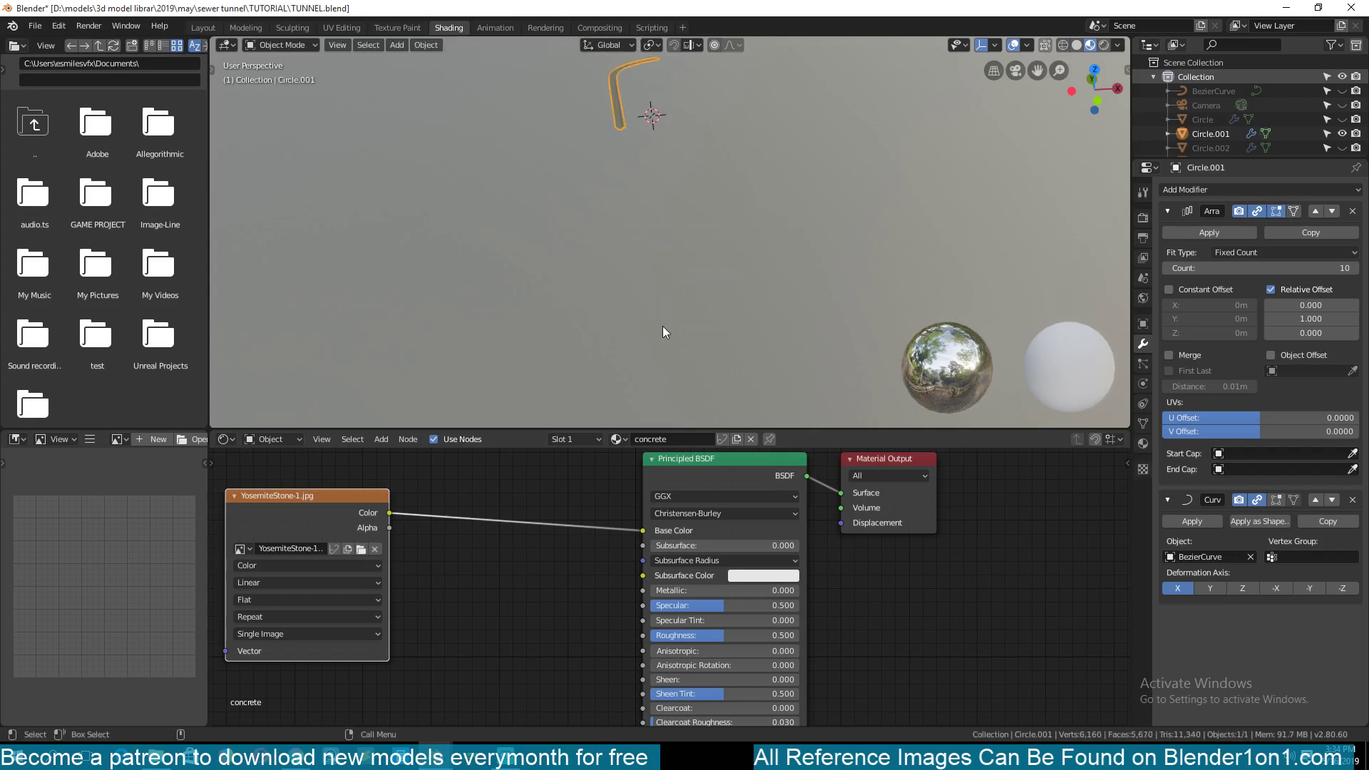
{"action": "middle_click_drag", "start_coordinate": [614, 195], "coordinate": [575, 315]}
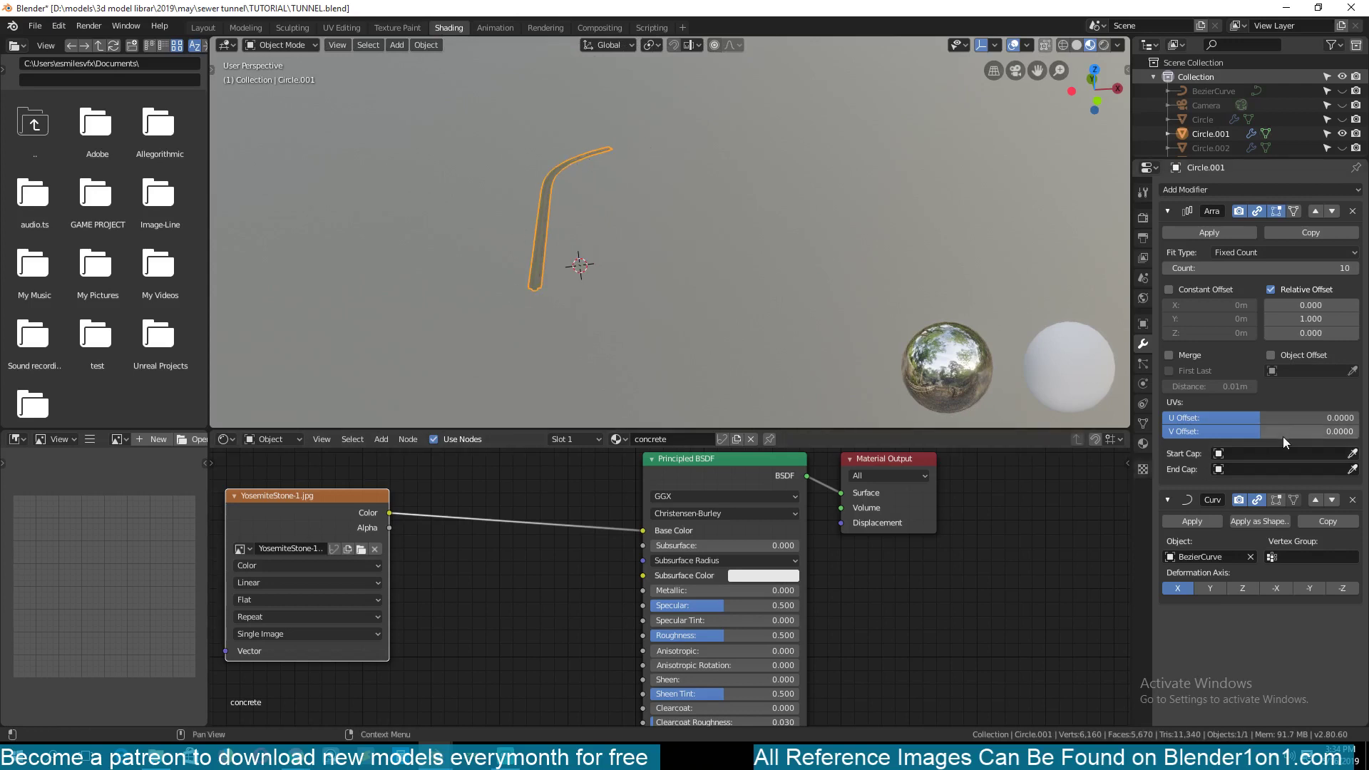
Turn on the Curve modifier's on-cage display for the floor and view its whole mesh in Edit Mode
{"action": "left_click", "coordinate": [1294, 500]}
{"action": "key", "text": "Tab"}
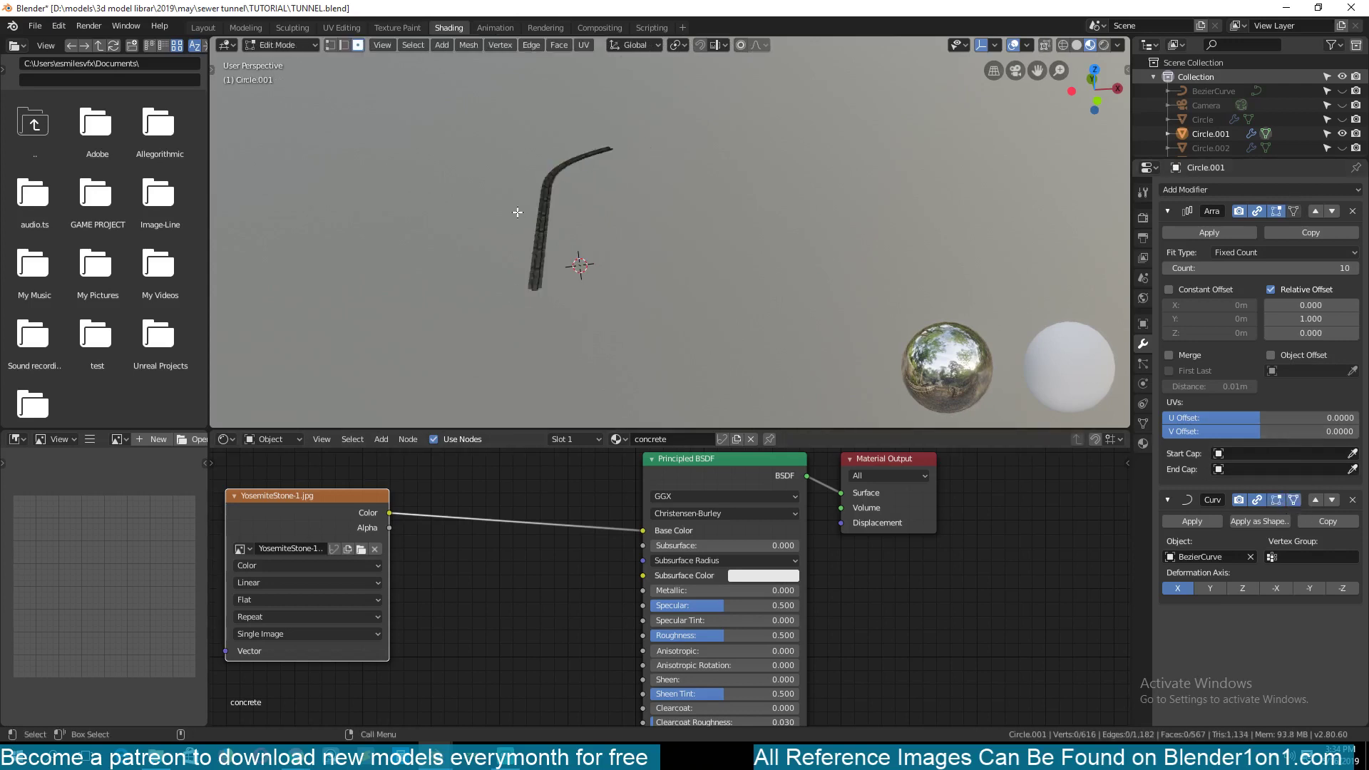
{"action": "key", "text": "a"}
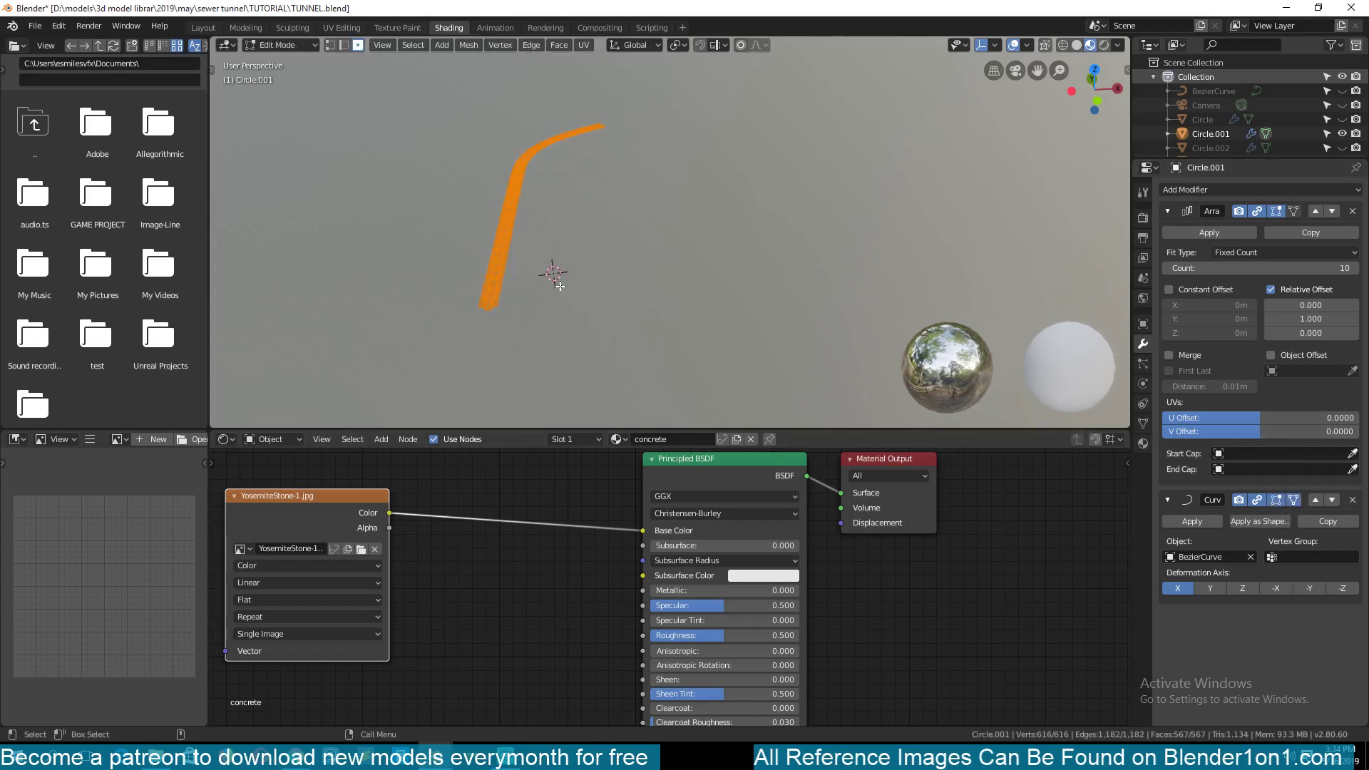
{"action": "key", "text": "KP_Decimal"}
{"action": "scroll", "coordinate": [570, 289], "scroll_direction": "up", "scroll_amount": 4}
{"action": "key", "text": "alt+a"}
{"action": "scroll", "coordinate": [644, 293], "scroll_direction": "down", "scroll_amount": 4}
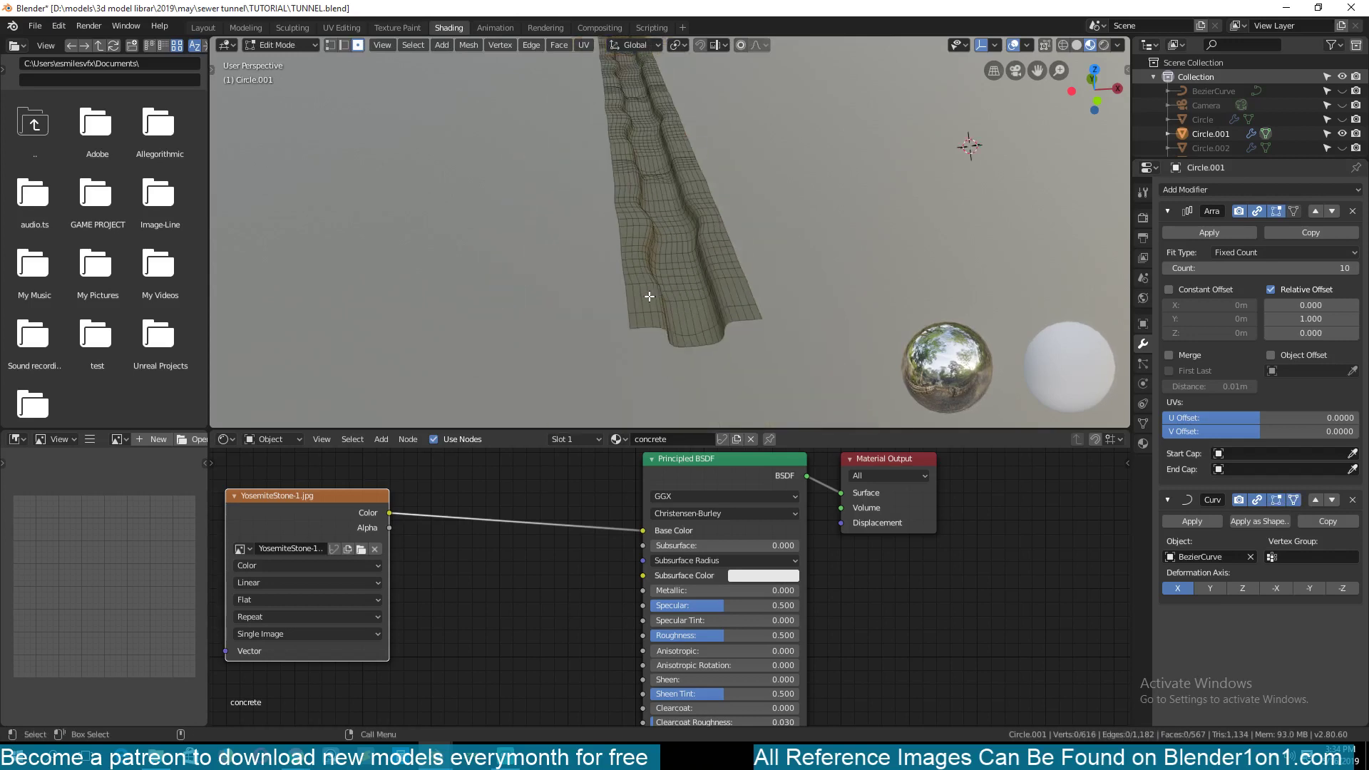
{"action": "middle_click_drag", "start_coordinate": [614, 297], "coordinate": [572, 265]}
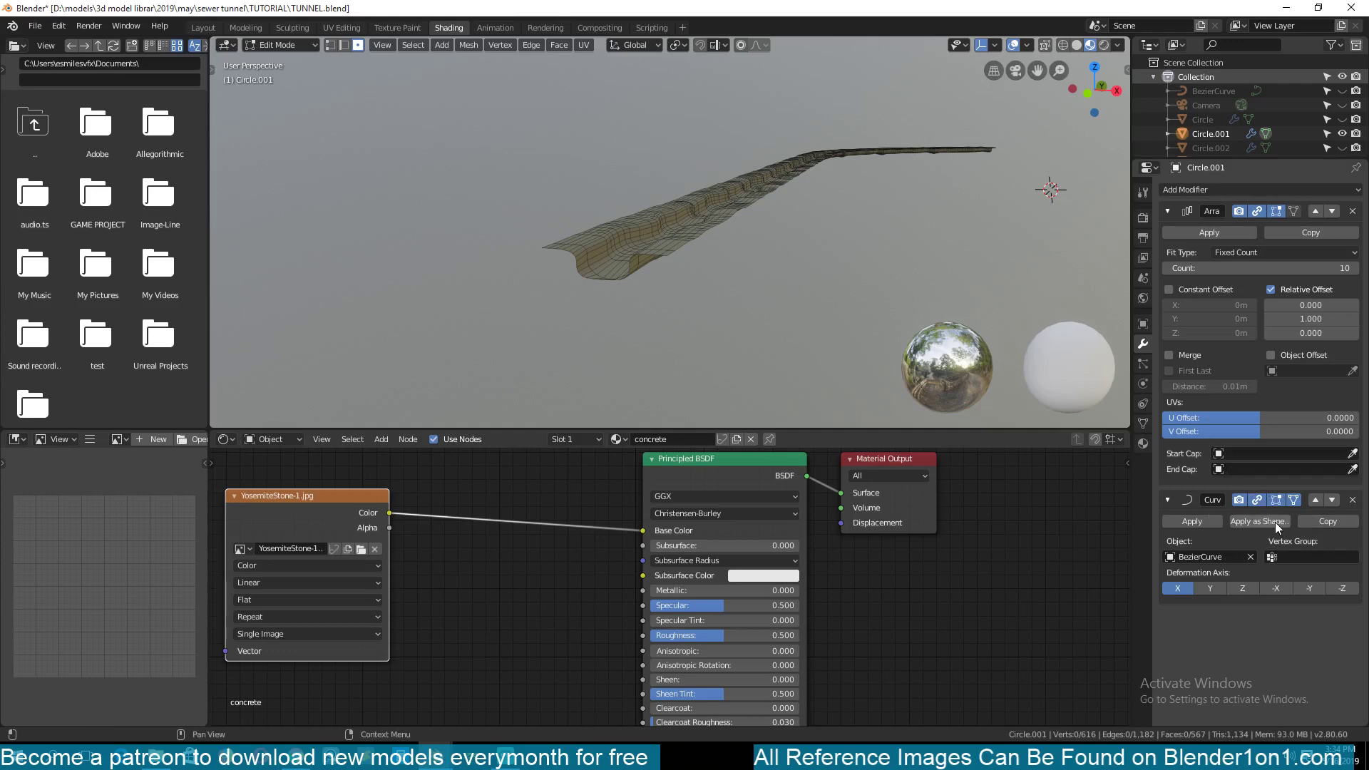
Turn off the Curve modifier's Edit Mode and on-cage display and compare the floor in both modes
{"action": "key", "text": "Tab"}
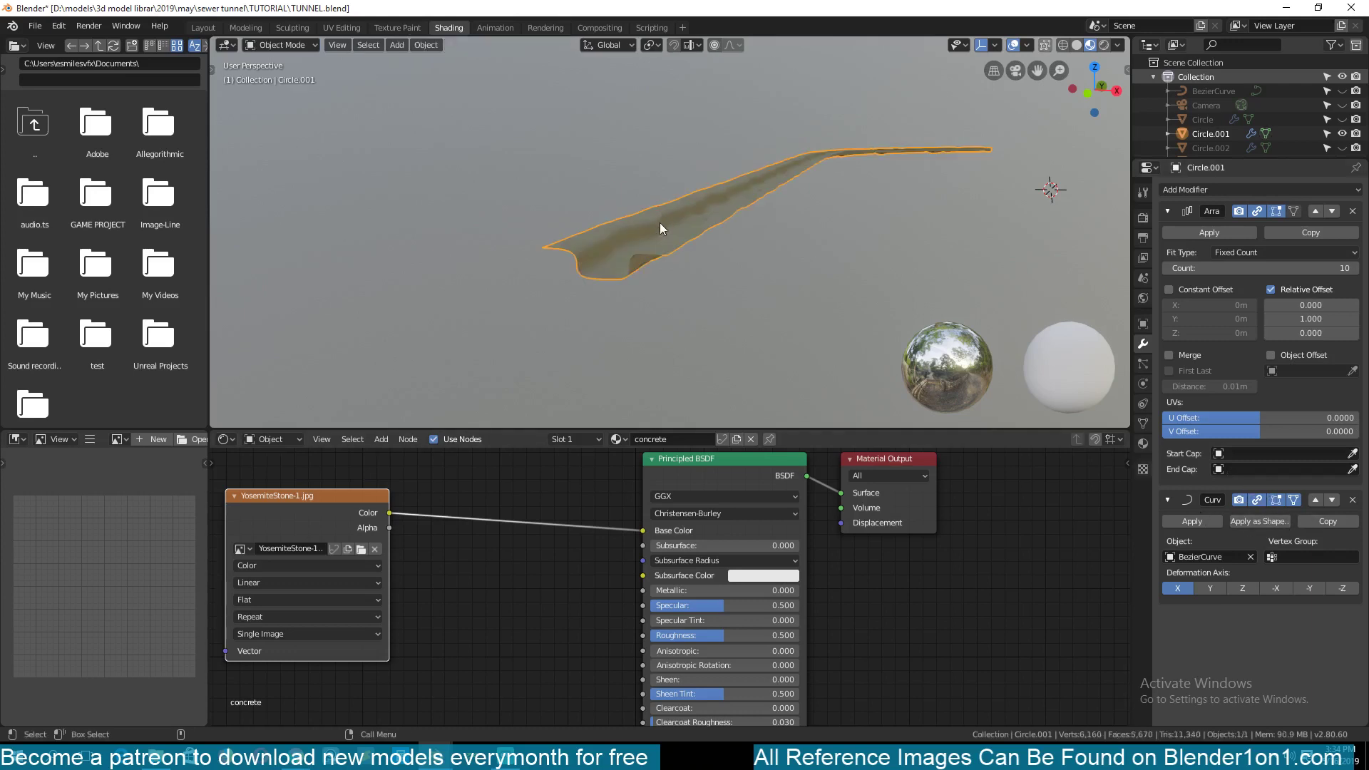
{"action": "left_click", "coordinate": [1299, 497]}
{"action": "left_click", "coordinate": [1273, 502]}
{"action": "key", "text": "Tab"}
{"action": "scroll", "coordinate": [755, 208], "scroll_direction": "down", "scroll_amount": 12}
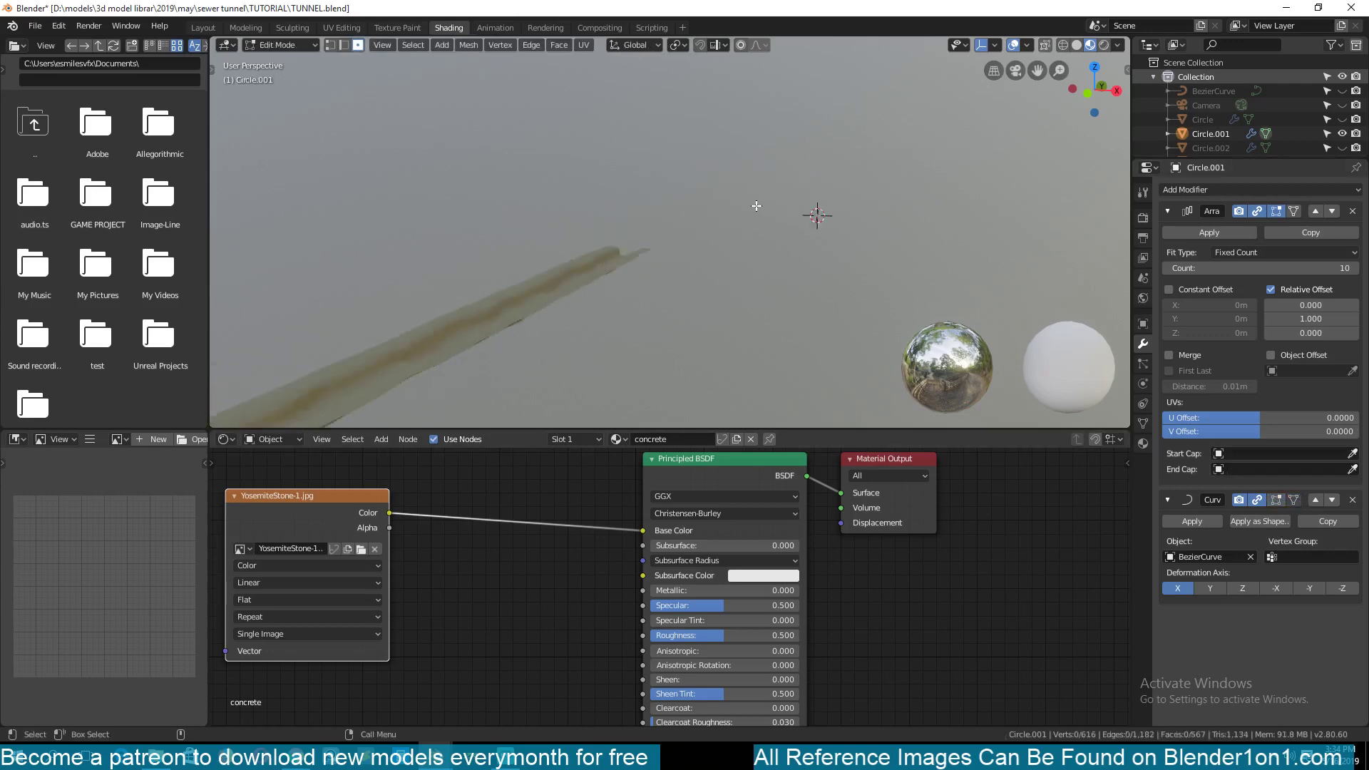
{"action": "scroll", "coordinate": [670, 235], "scroll_direction": "down", "scroll_amount": 1}
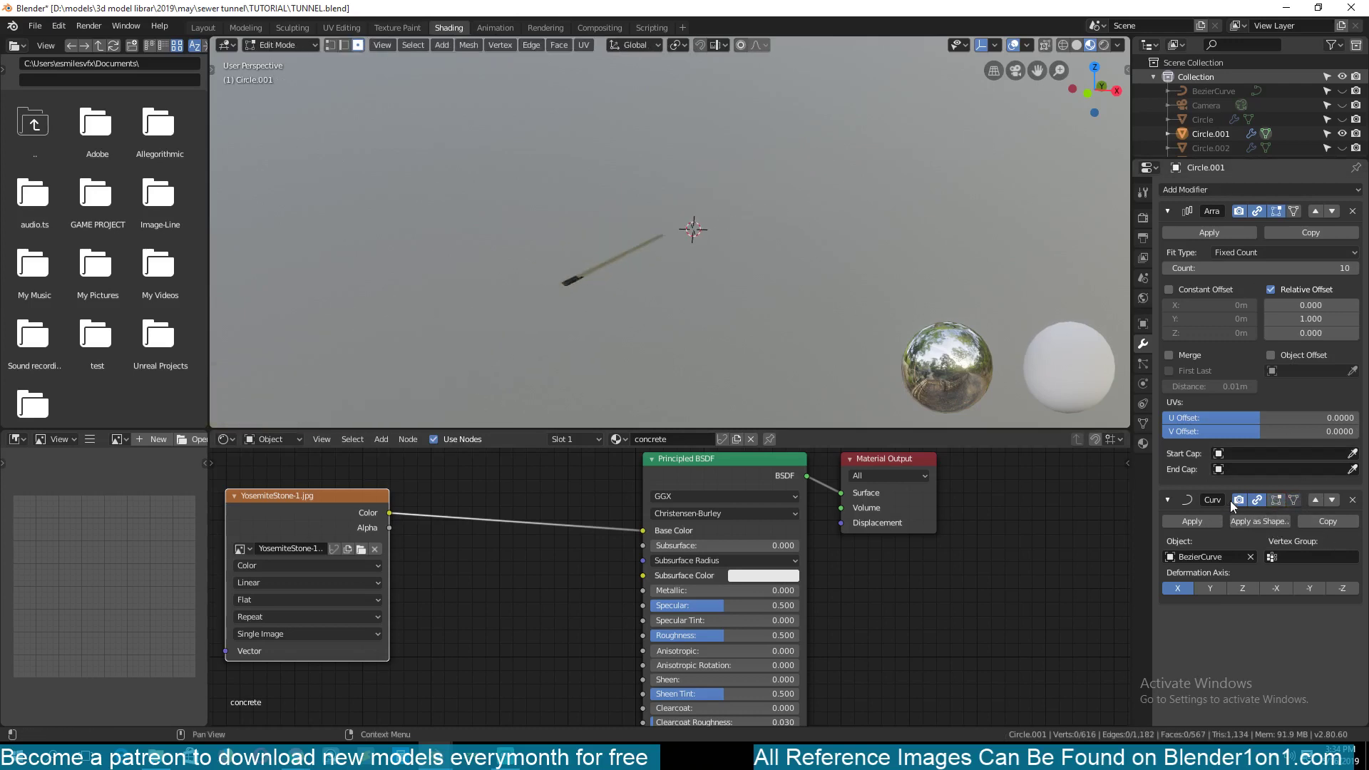
{"action": "key", "text": "Tab"}
{"action": "scroll", "coordinate": [586, 217], "scroll_direction": "up", "scroll_amount": 8}
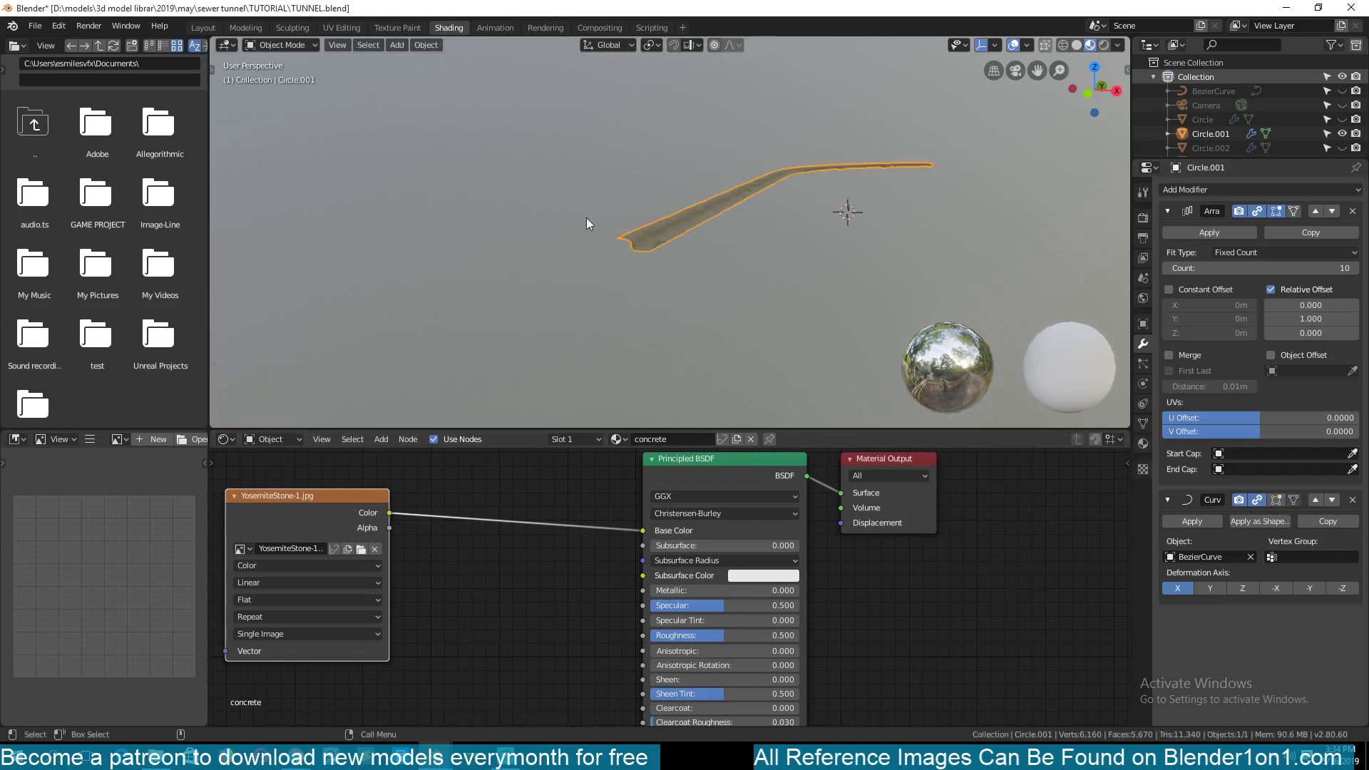
{"action": "middle_click_drag", "start_coordinate": [605, 234], "coordinate": [653, 246]}
{"action": "key", "text": "Tab"}
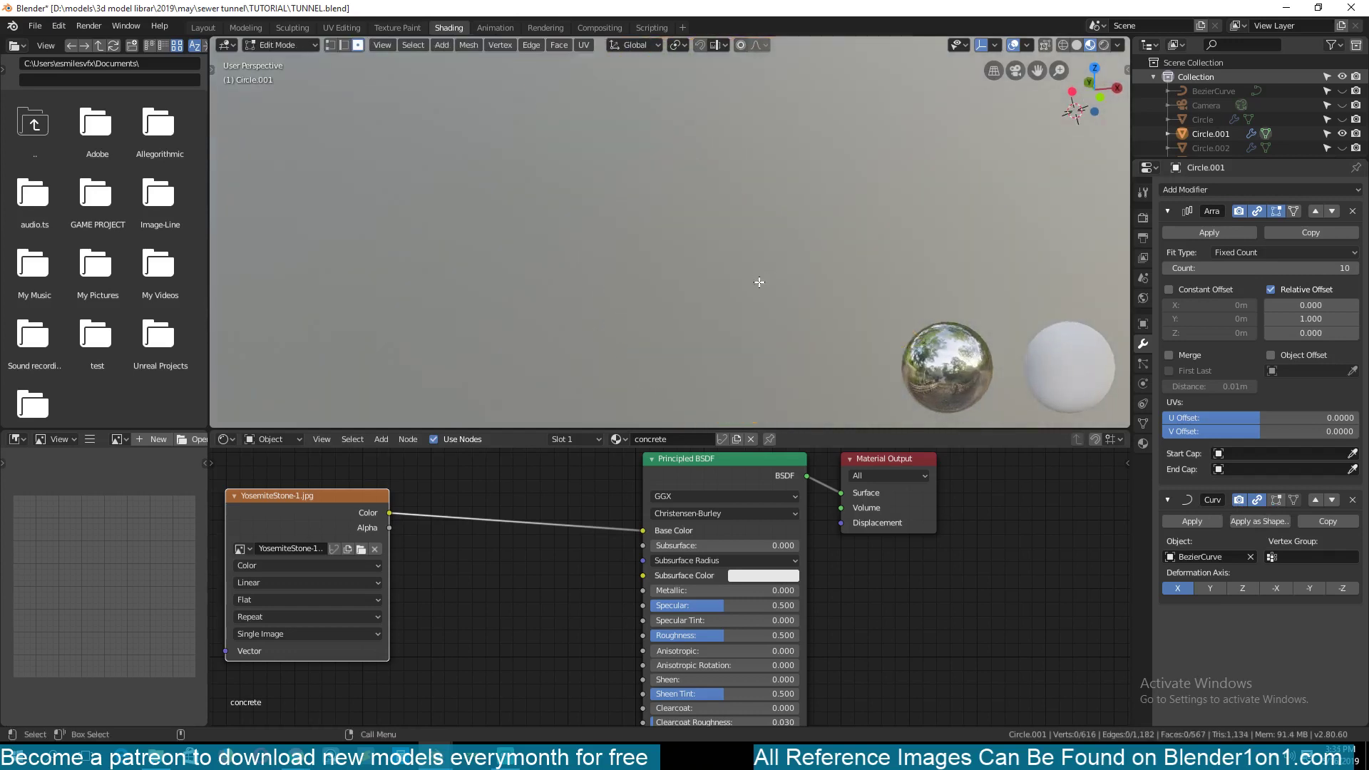
Enable the floor's Curve modifier in Edit Mode and on the editing cage
{"action": "left_click", "coordinate": [1277, 499]}
{"action": "left_click", "coordinate": [1294, 500]}
{"action": "middle_click_drag", "start_coordinate": [768, 266], "coordinate": [611, 223]}
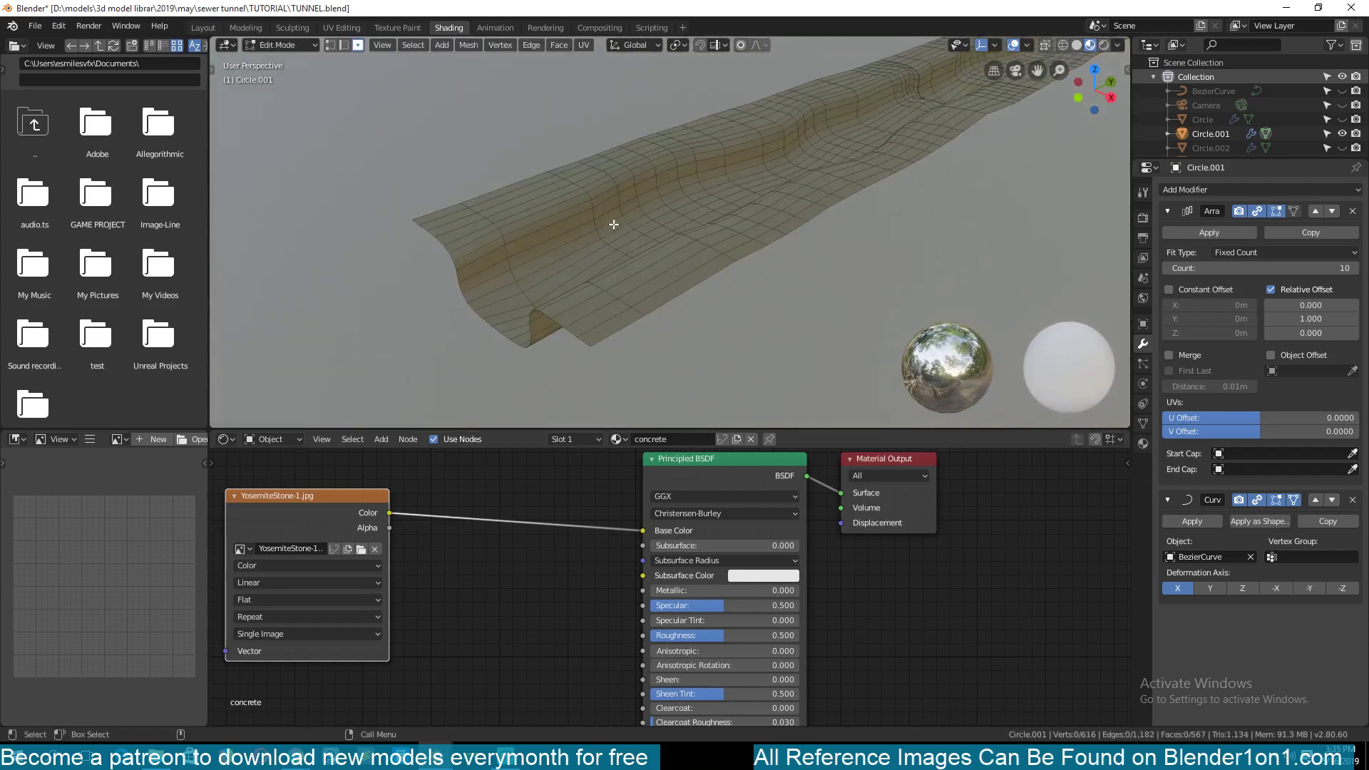
Unwrap the UVs of the entire floor mesh and return to Object Mode to view the stone texture
{"action": "key", "text": "a"}
{"action": "scroll", "coordinate": [613, 224], "scroll_direction": "down", "scroll_amount": 5}
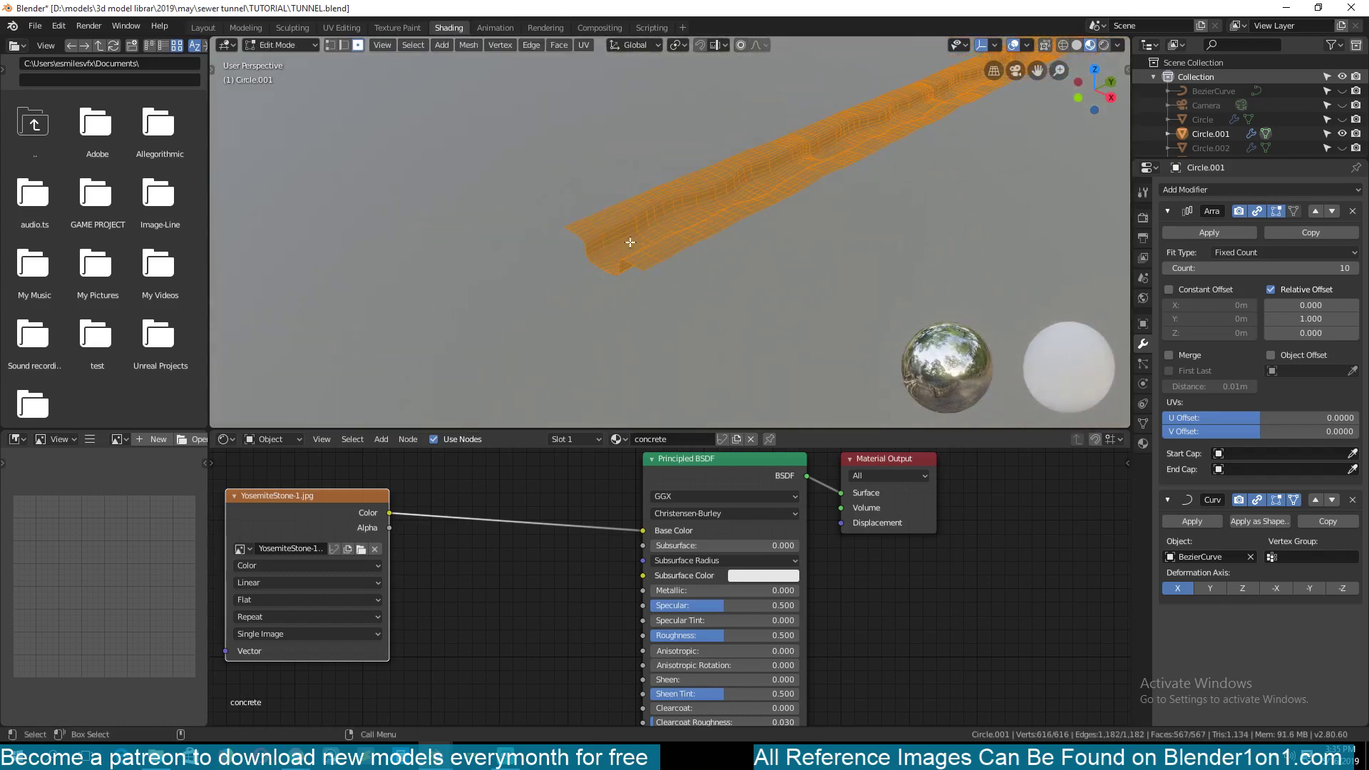
{"action": "scroll", "coordinate": [629, 243], "scroll_direction": "up", "scroll_amount": 3}
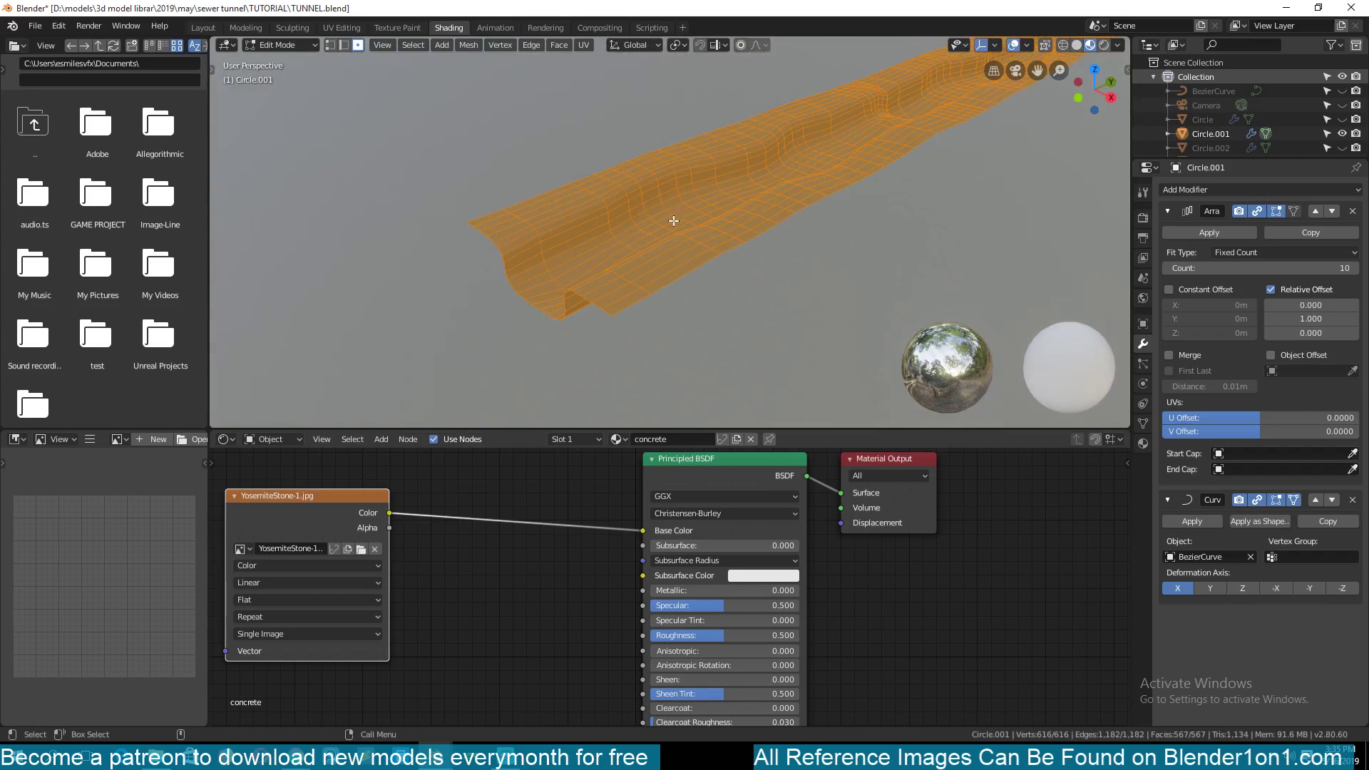
{"action": "key", "text": "u"}
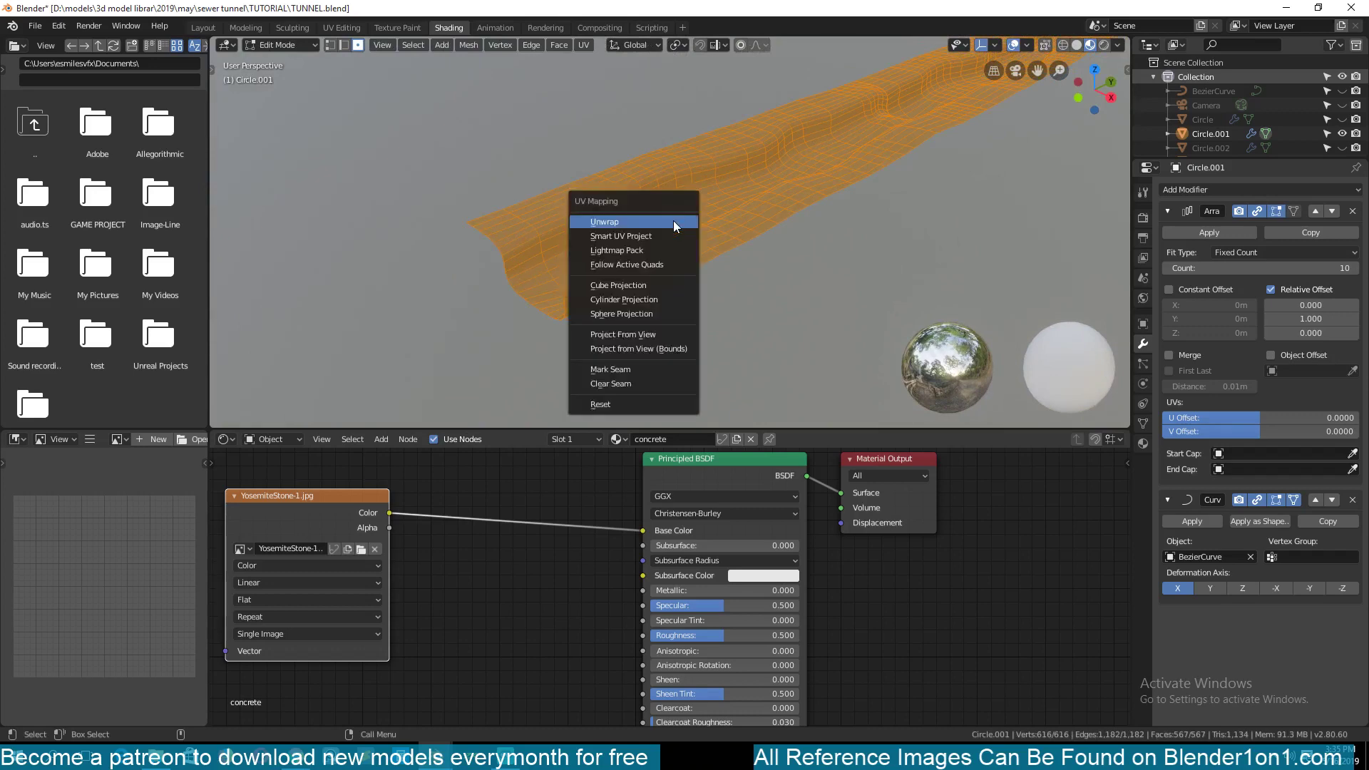
{"action": "left_click", "coordinate": [673, 220]}
{"action": "key", "text": "Tab"}
{"action": "middle_click_drag", "start_coordinate": [636, 315], "coordinate": [575, 304]}
{"action": "scroll", "coordinate": [744, 333], "scroll_direction": "up", "scroll_amount": 5}
{"action": "scroll", "coordinate": [575, 303], "scroll_direction": "down", "scroll_amount": 3}
Move the YosemiteStone-1.jpg texture node farther from the Principled BSDF and inspect the textured floor up close
{"action": "left_click_drag", "start_coordinate": [305, 524], "coordinate": [349, 503]}
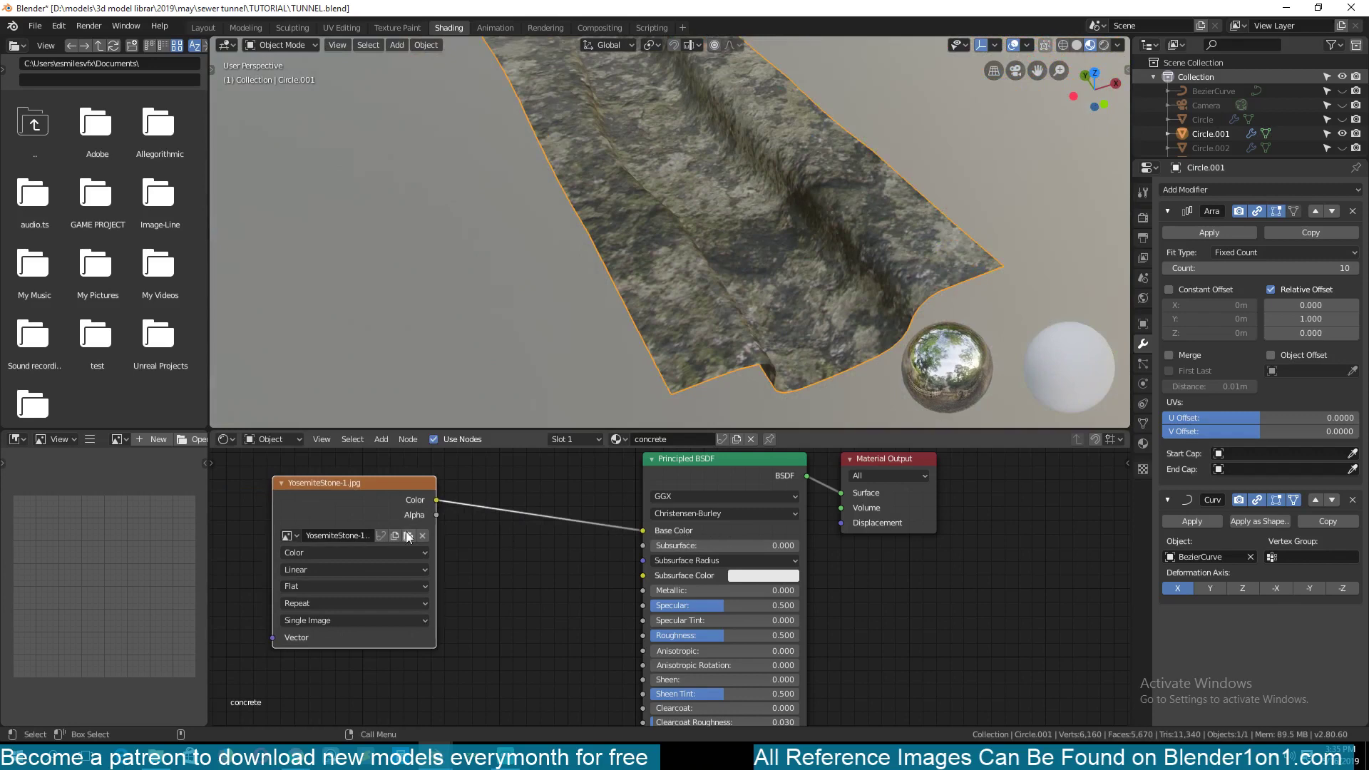
{"action": "left_click_drag", "start_coordinate": [358, 522], "coordinate": [245, 520]}
{"action": "scroll", "coordinate": [619, 268], "scroll_direction": "down", "scroll_amount": 4}
{"action": "middle_click_drag", "start_coordinate": [619, 268], "coordinate": [565, 238]}
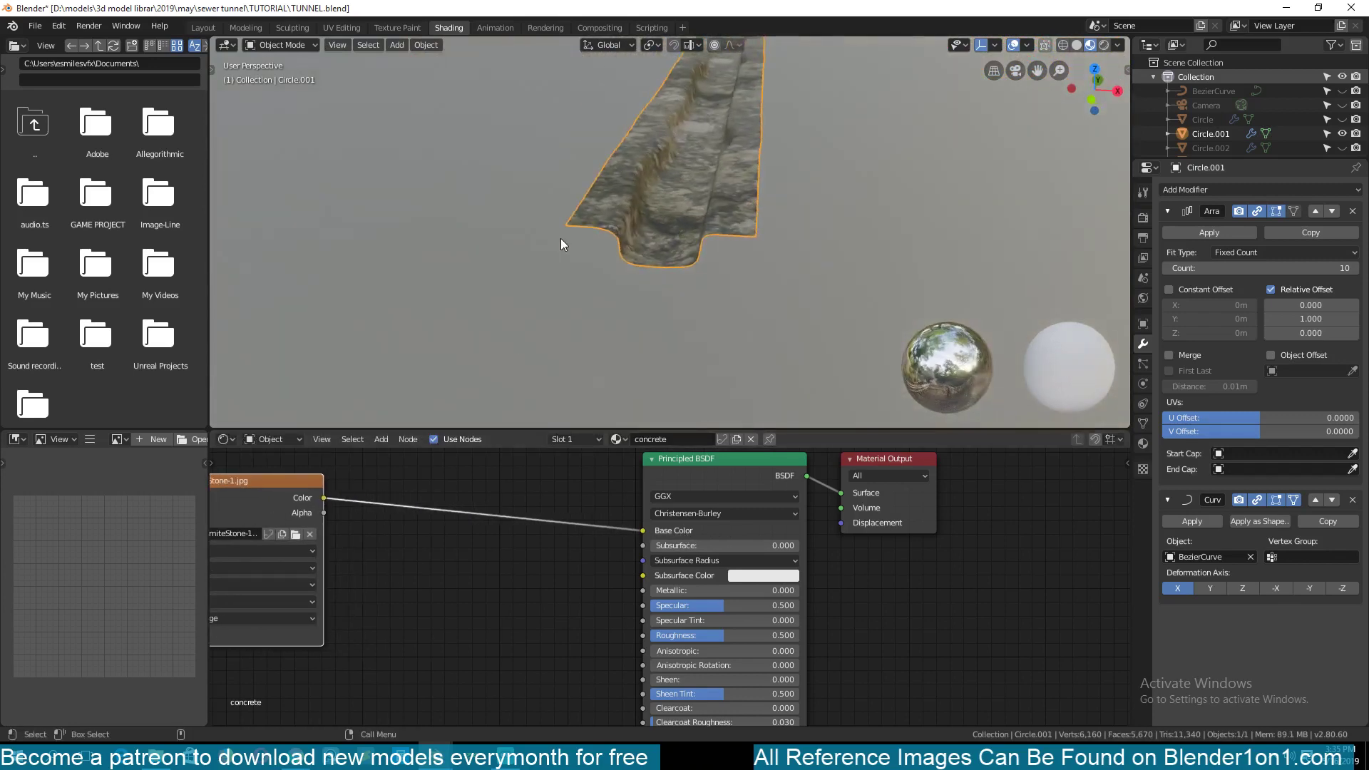
{"action": "scroll", "coordinate": [566, 244], "scroll_direction": "up", "scroll_amount": 6}
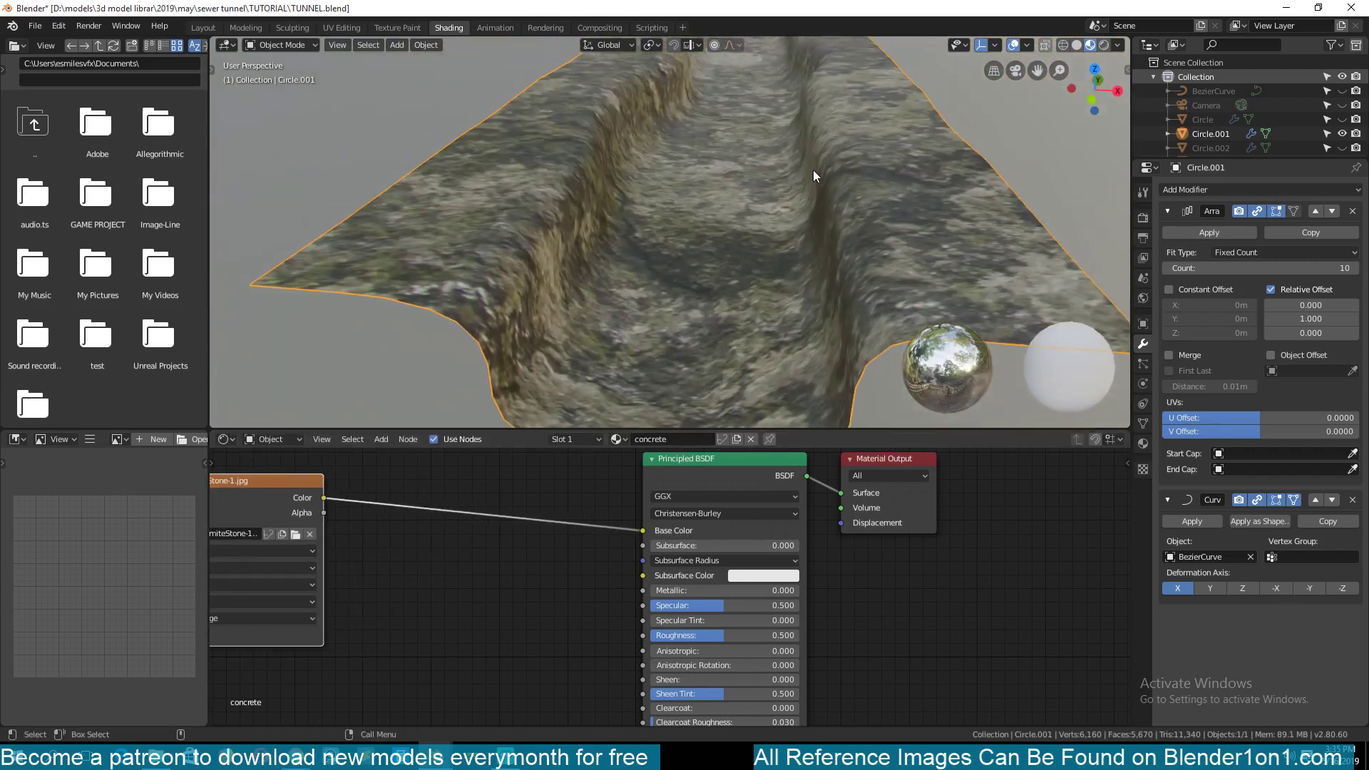
{"action": "mouse_move", "coordinate": [519, 241]}
{"action": "middle_mouse_down"}
{"action": "mouse_move", "coordinate": [494, 208]}
{"action": "mouse_move", "coordinate": [512, 237]}
{"action": "middle_mouse_up"}
{"action": "scroll", "coordinate": [685, 191], "scroll_direction": "down", "scroll_amount": 8}
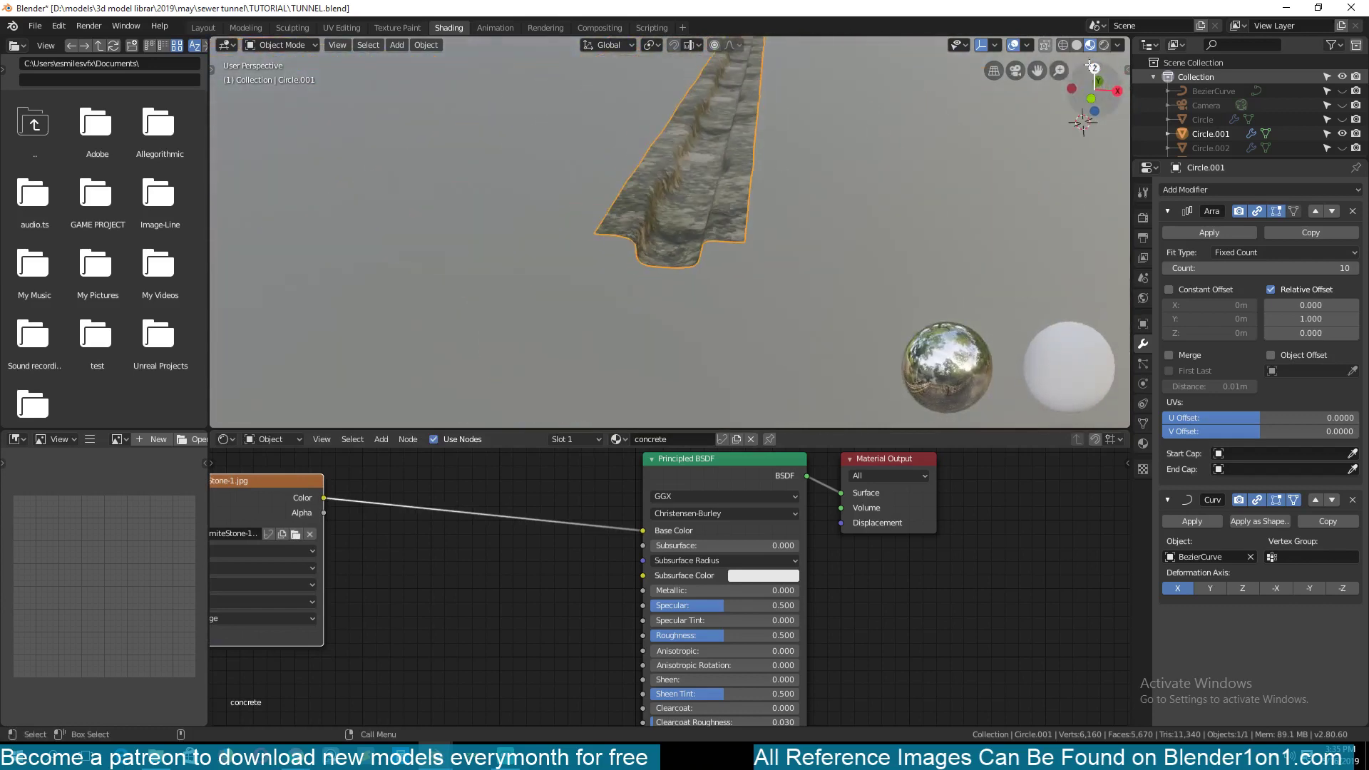
Enable Scene Lights in the viewport's material preview shading
{"action": "left_click", "coordinate": [1118, 45]}
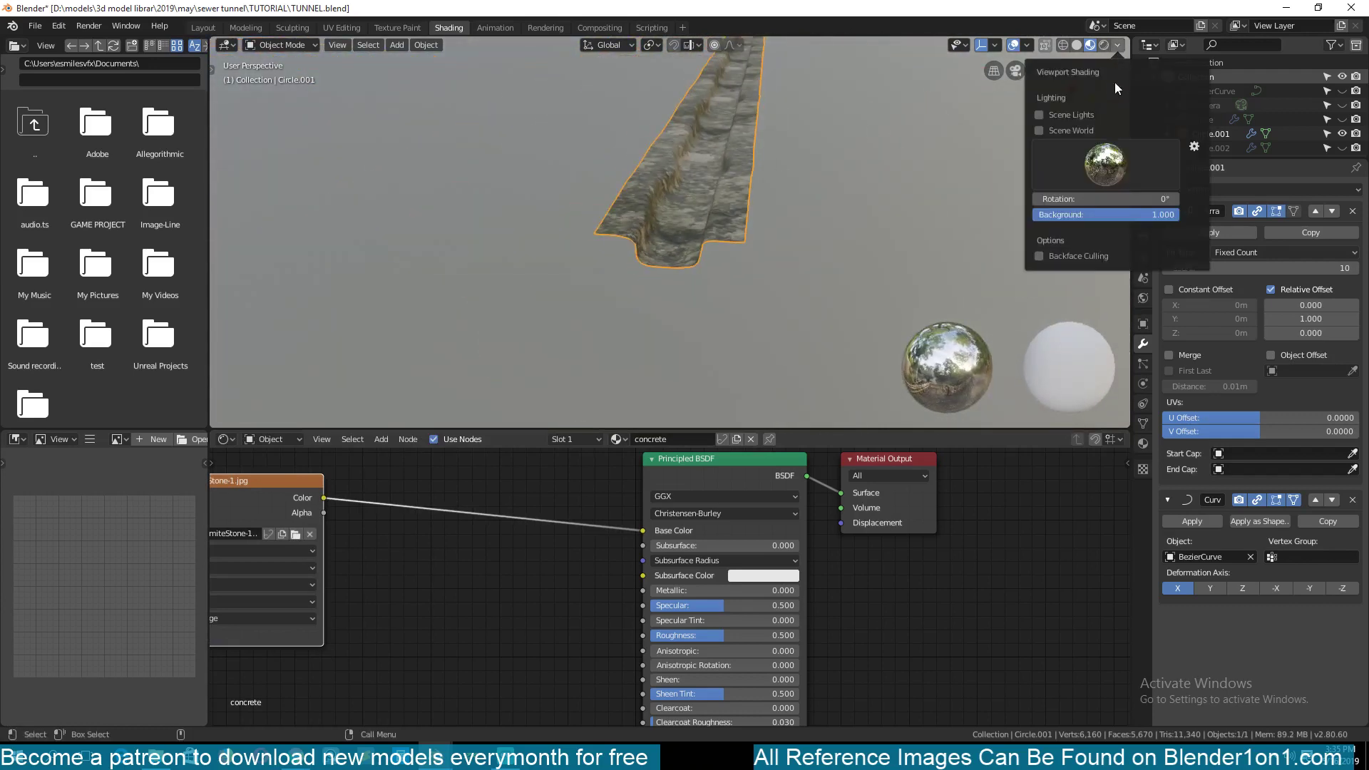
{"action": "left_click", "coordinate": [1058, 117]}
{"action": "left_click", "coordinate": [1090, 46]}
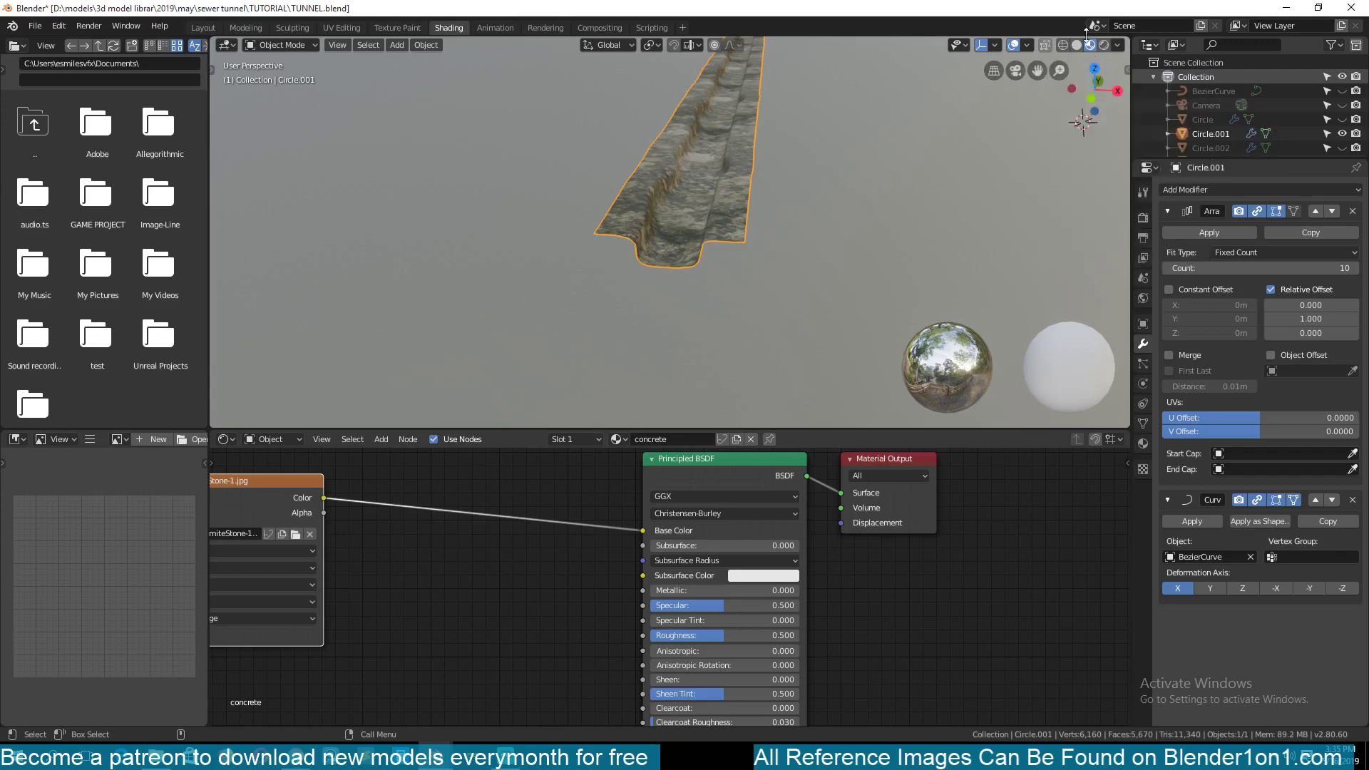
Add a Sun light and place it above the tunnel floor at about X 7.5 m, Y -1.1 m, Z 9.8 m
{"action": "middle_click_drag", "start_coordinate": [830, 137], "coordinate": [739, 148], "text": "shift"}
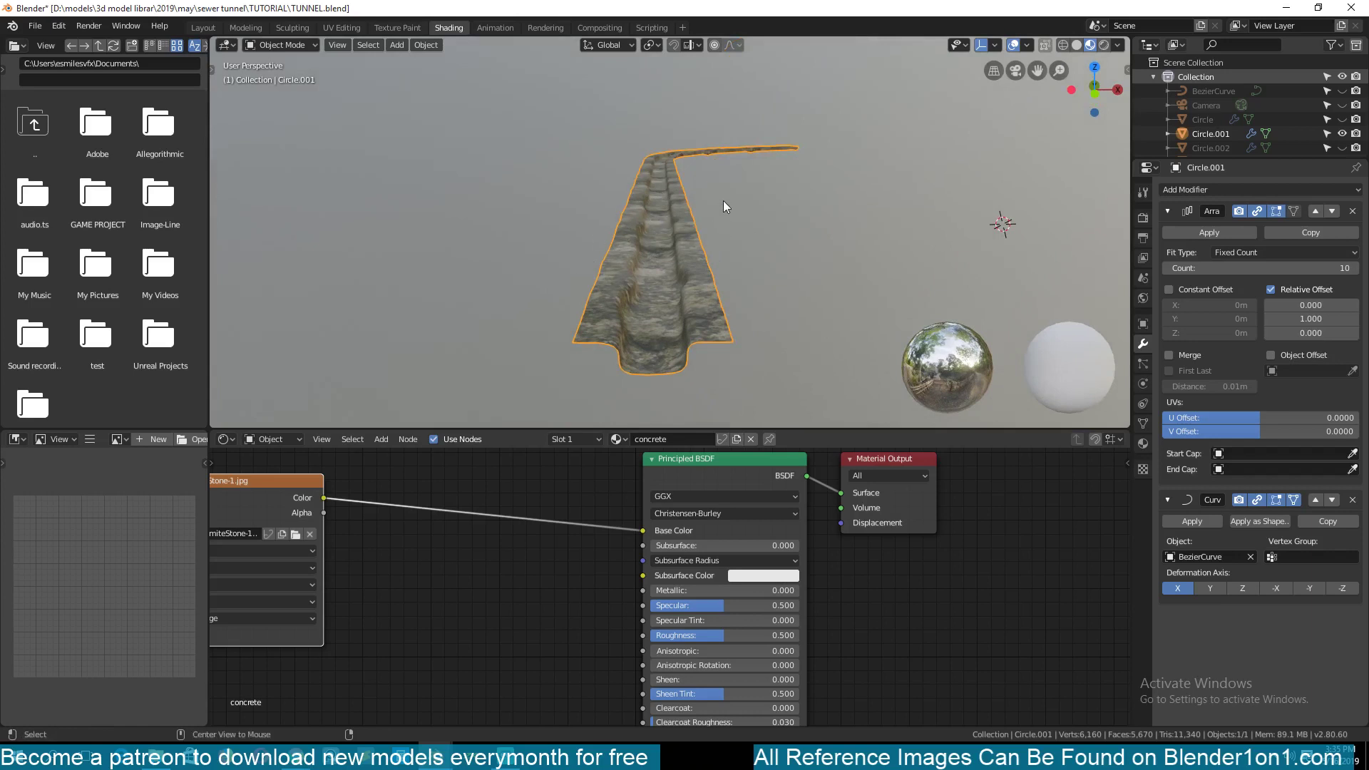
{"action": "key", "text": "alt+a"}
{"action": "key", "text": "shift+a"}
{"action": "mouse_move", "coordinate": [708, 407]}
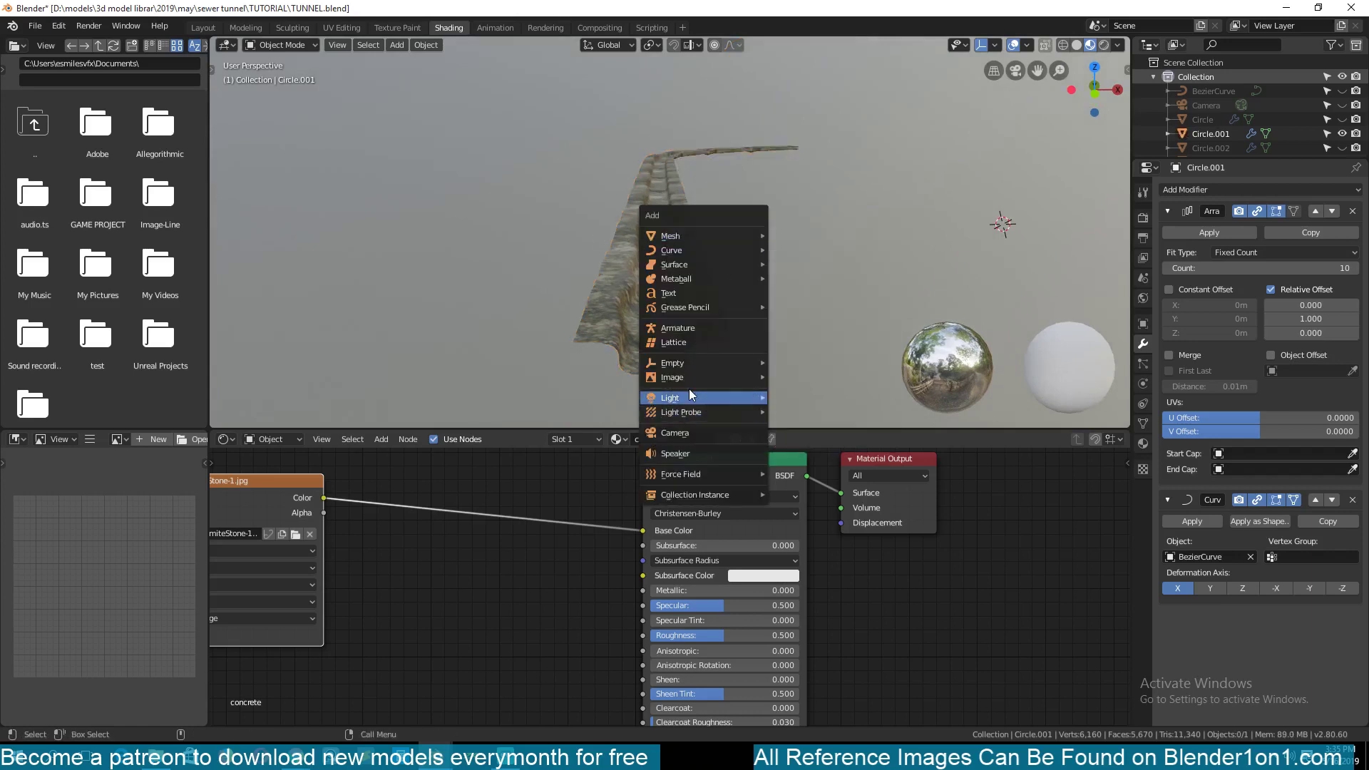
{"action": "left_click", "coordinate": [796, 412]}
{"action": "key", "text": "g"}
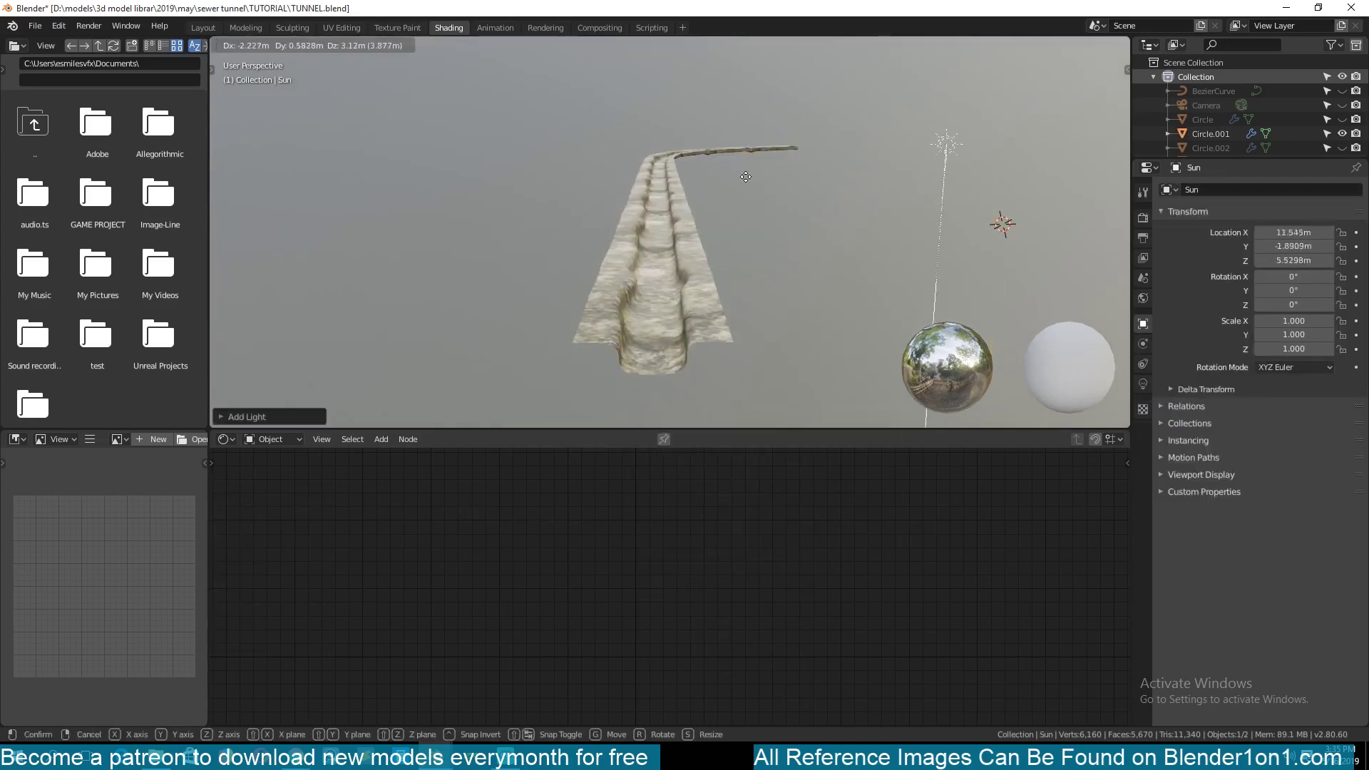
{"action": "left_click", "coordinate": [654, 83]}
Rotate the sun light about 32° around the global Y axis
{"action": "scroll", "coordinate": [755, 181], "scroll_direction": "up", "scroll_amount": 2}
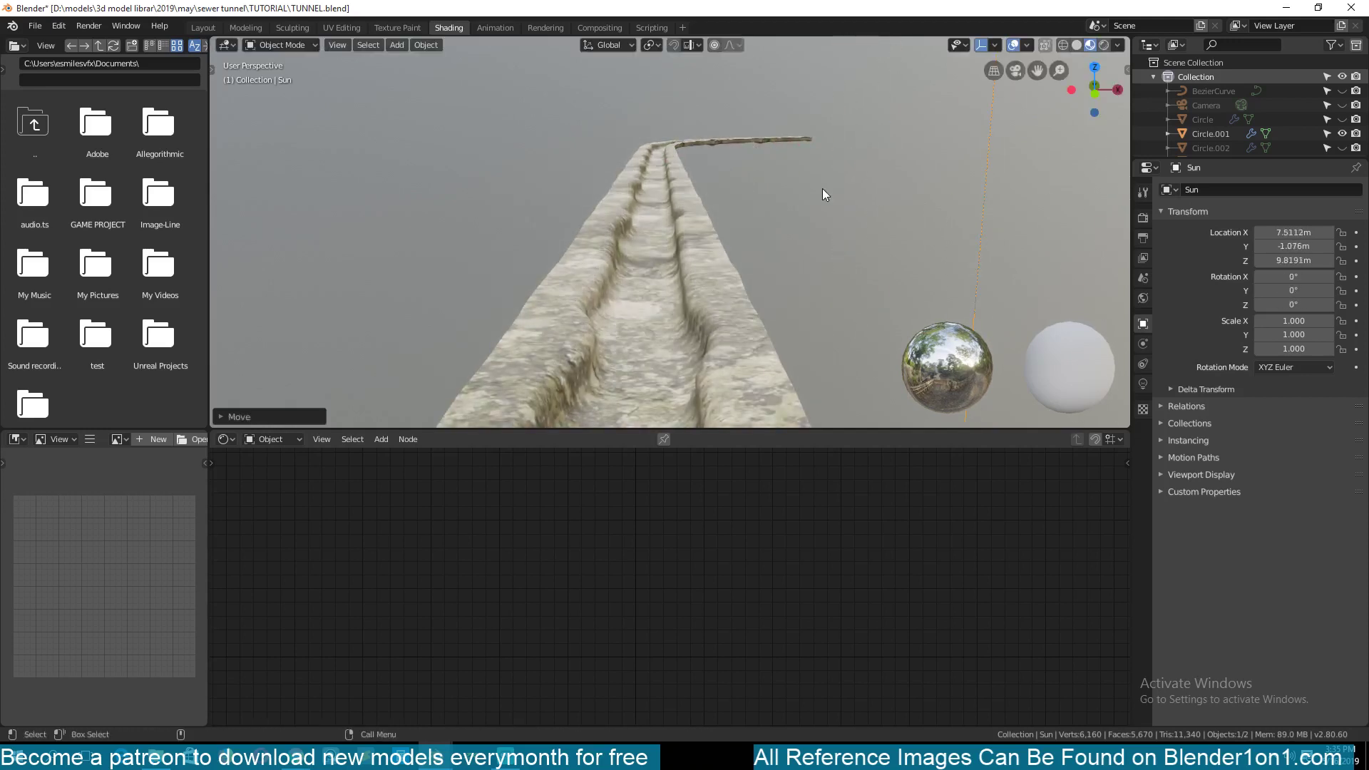
{"action": "key", "text": "r"}
{"action": "key", "text": "y"}
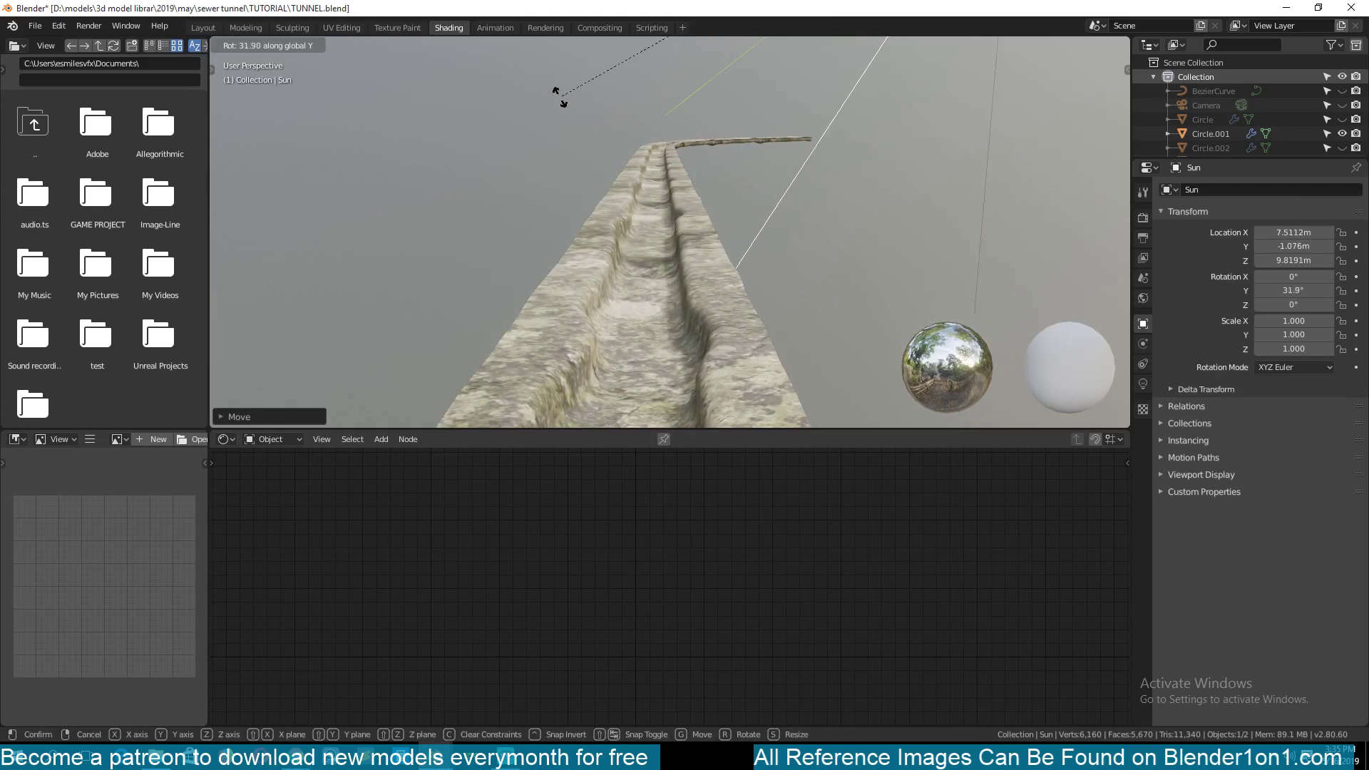
{"action": "left_click", "coordinate": [556, 92]}
Select the tunnel floor and examine the lit stone texture at its near end
{"action": "middle_click_drag", "start_coordinate": [616, 251], "coordinate": [551, 204]}
{"action": "left_click", "coordinate": [627, 183]}
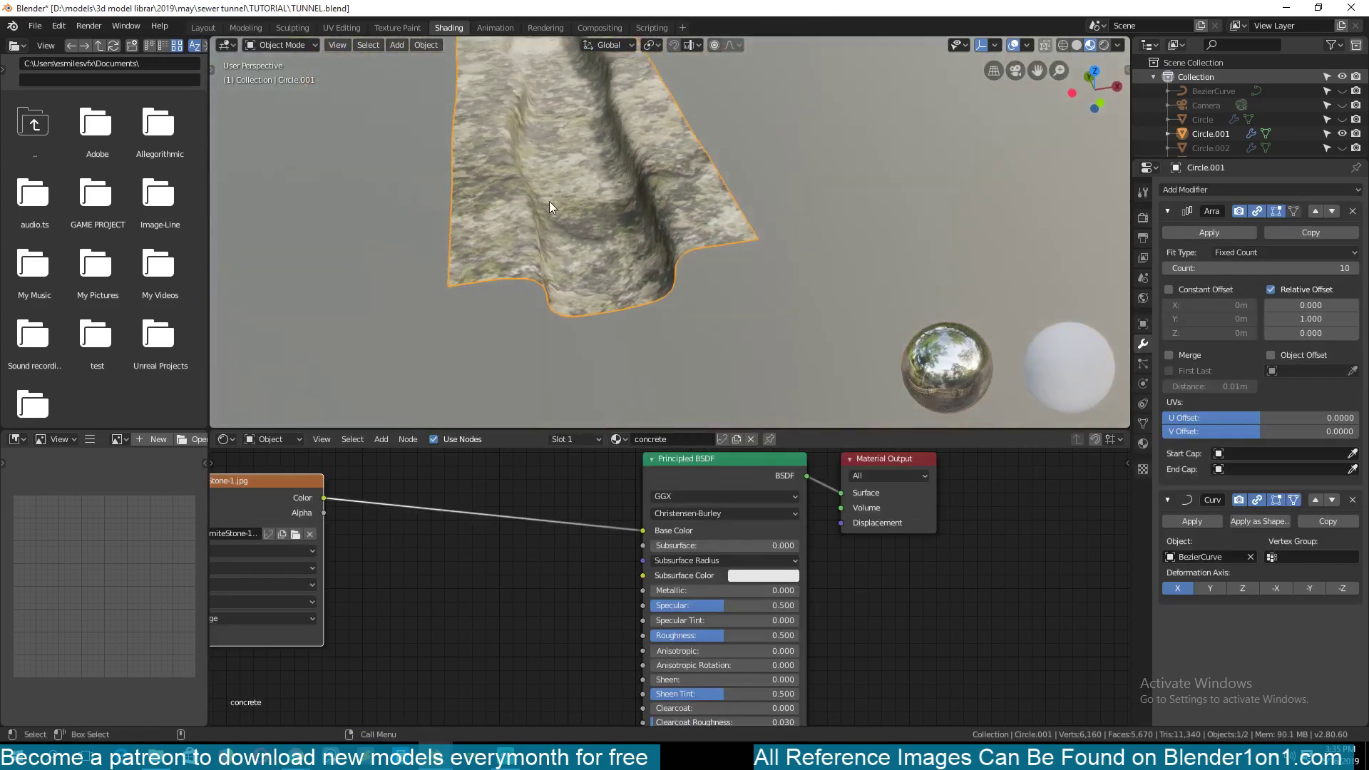
{"action": "scroll", "coordinate": [521, 220], "scroll_direction": "up", "scroll_amount": 3}
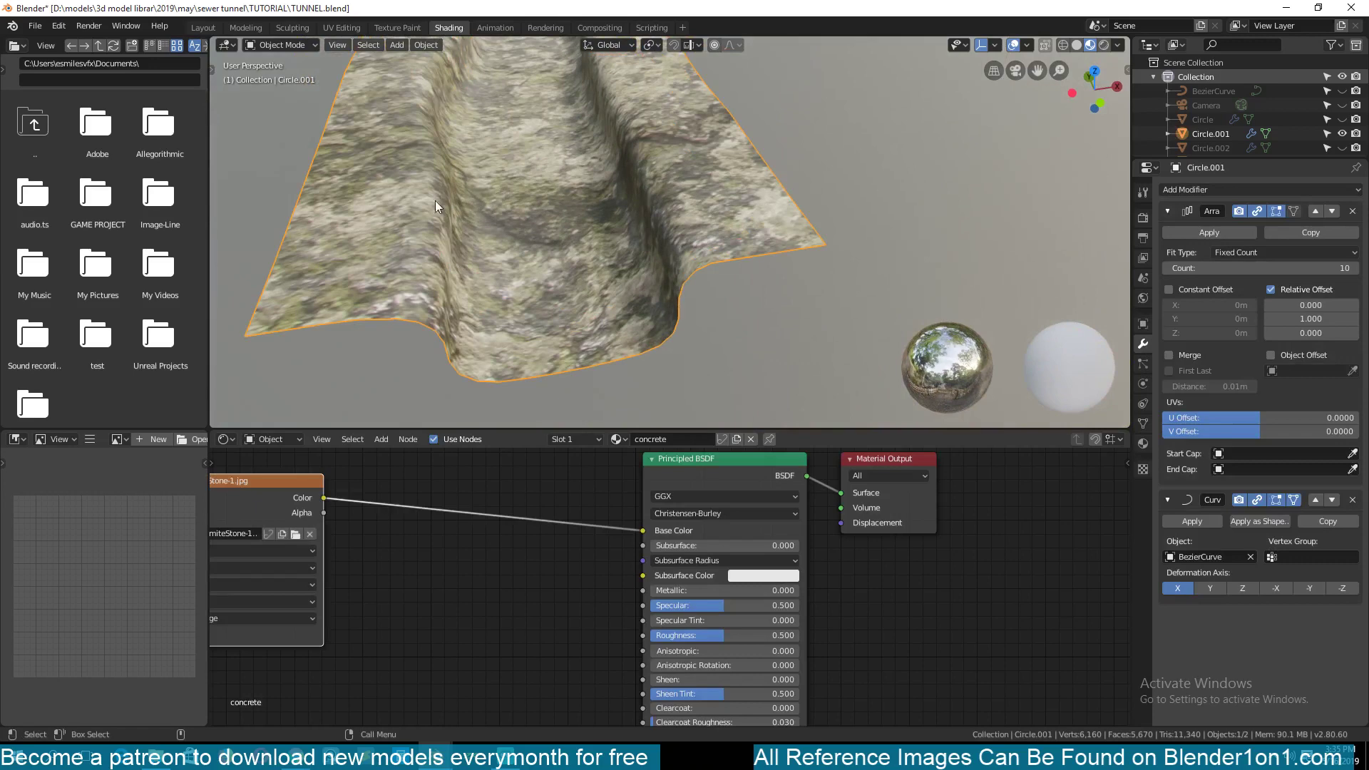
Try to scale up the floor's entire UV layout over the stone image in the UV Editing workspace
{"action": "left_click", "coordinate": [347, 27]}
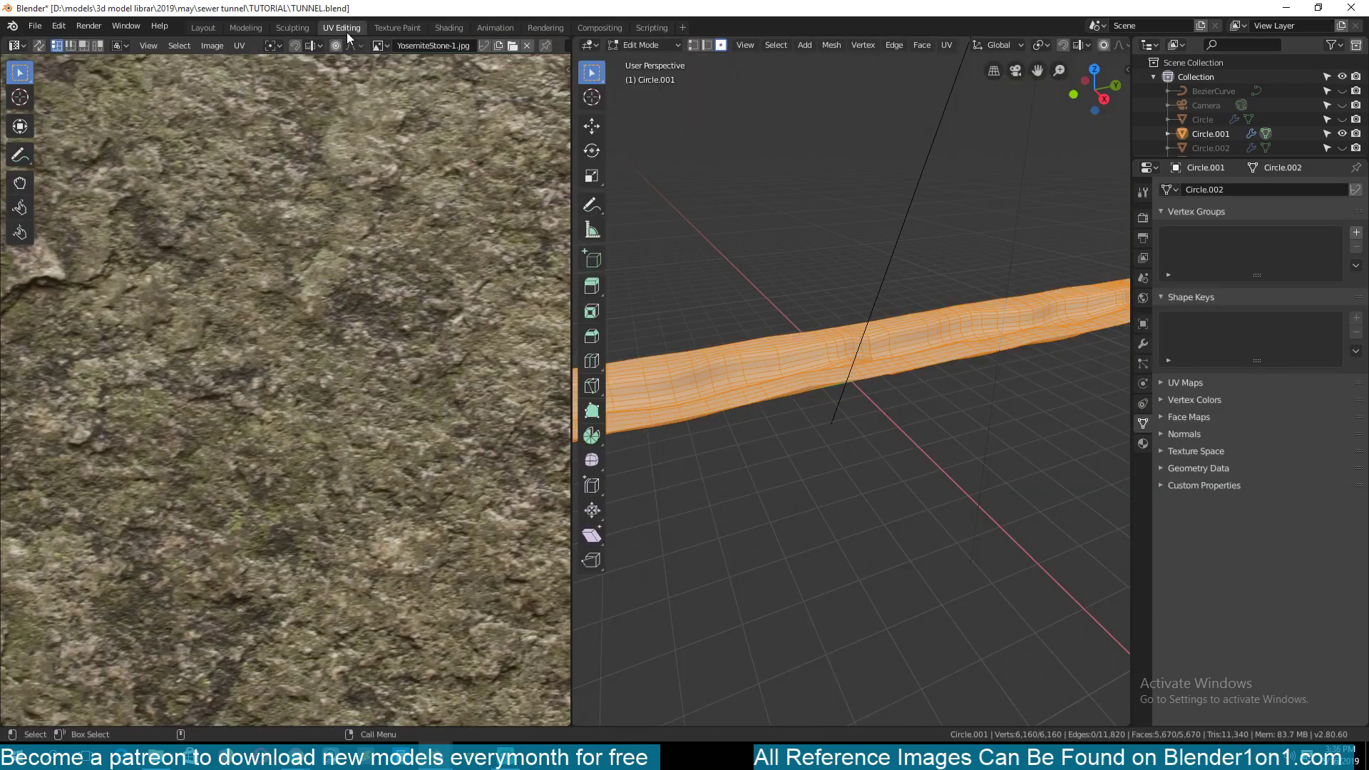
{"action": "scroll", "coordinate": [532, 211], "scroll_direction": "down", "scroll_amount": 6}
{"action": "key", "text": "a"}
{"action": "key", "text": "s"}
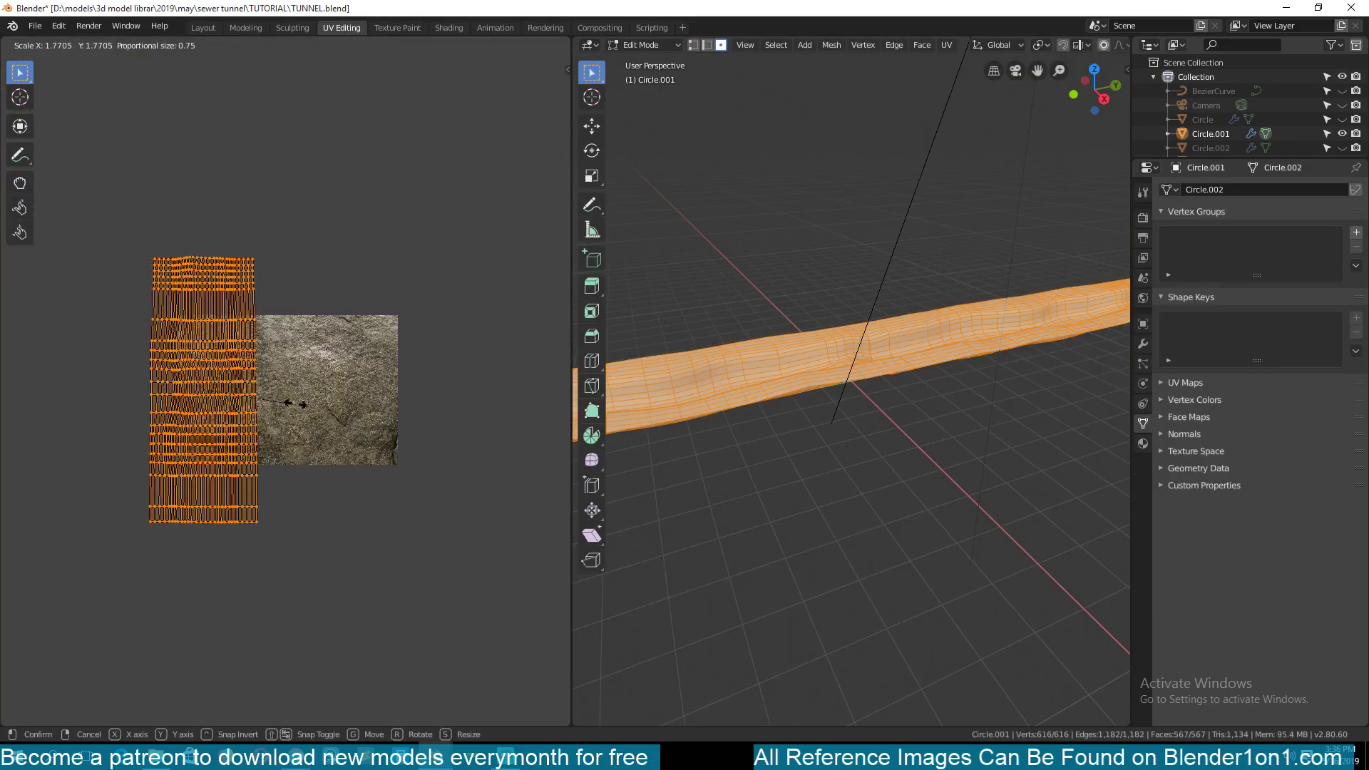
{"action": "right_click", "coordinate": [280, 402]}
Set the UV Editing workspace's 3D viewport to material preview shading to show the stone texture on the floor
{"action": "scroll", "coordinate": [1116, 55], "scroll_direction": "down", "scroll_amount": 7}
{"action": "scroll", "coordinate": [1103, 45], "scroll_direction": "down", "scroll_amount": 5}
{"action": "scroll", "coordinate": [1103, 45], "scroll_direction": "down", "scroll_amount": 4}
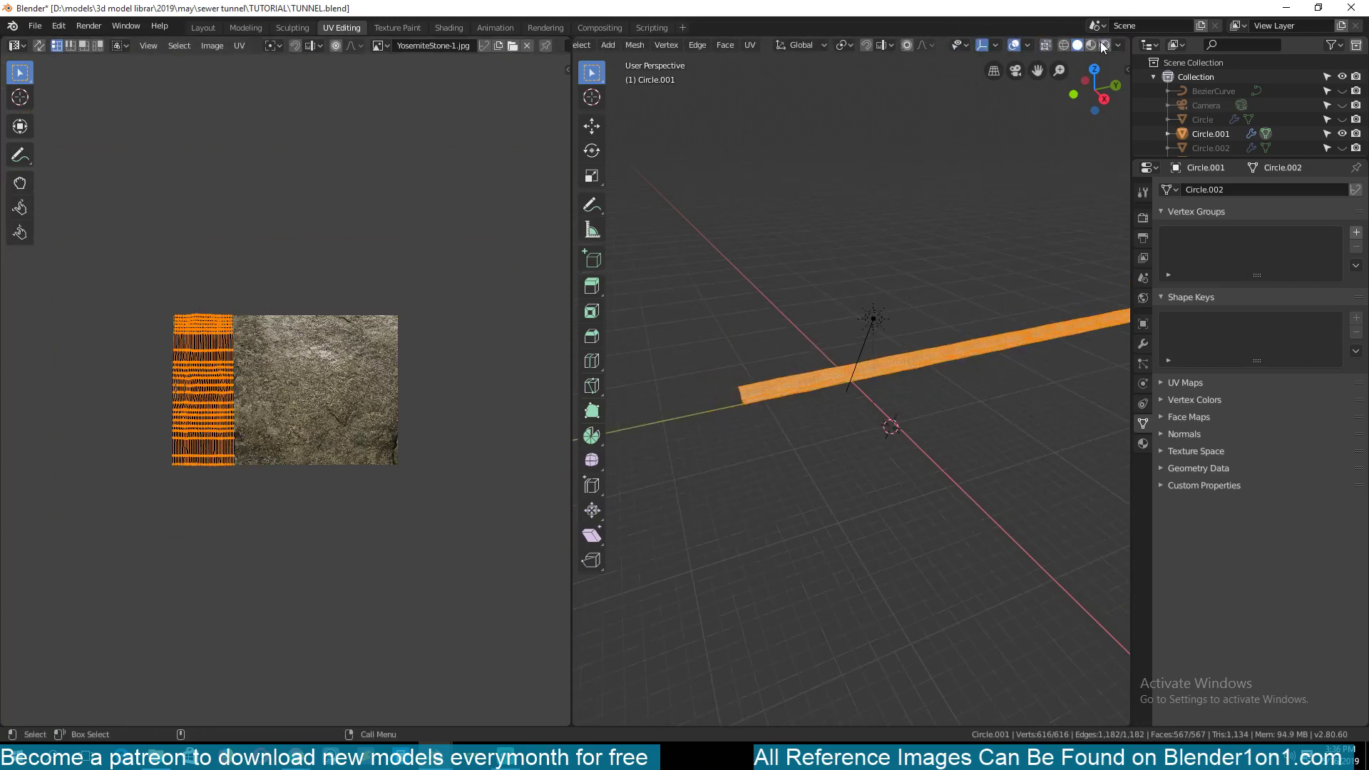
{"action": "left_click", "coordinate": [1091, 45]}
{"action": "scroll", "coordinate": [881, 297], "scroll_direction": "up", "scroll_amount": 6}
{"action": "middle_click_drag", "start_coordinate": [840, 366], "coordinate": [1068, 334], "text": "shift"}
{"action": "scroll", "coordinate": [1068, 334], "scroll_direction": "up", "scroll_amount": 5}
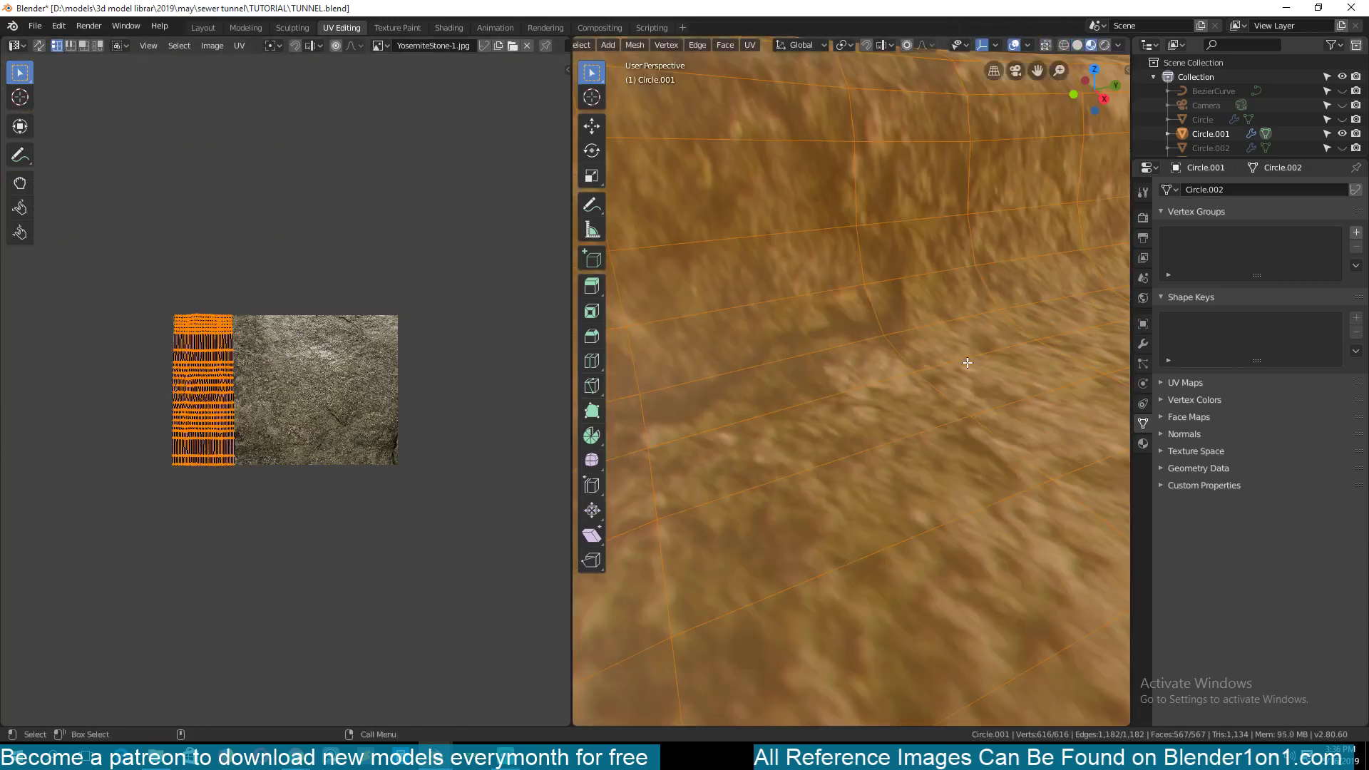
Try enlarging all of the floor's UVs while previewing the texture on the mesh, and return to Object Mode
{"action": "scroll", "coordinate": [1068, 334], "scroll_direction": "down", "scroll_amount": 4}
{"action": "key", "text": "g"}
{"action": "key", "text": "s"}
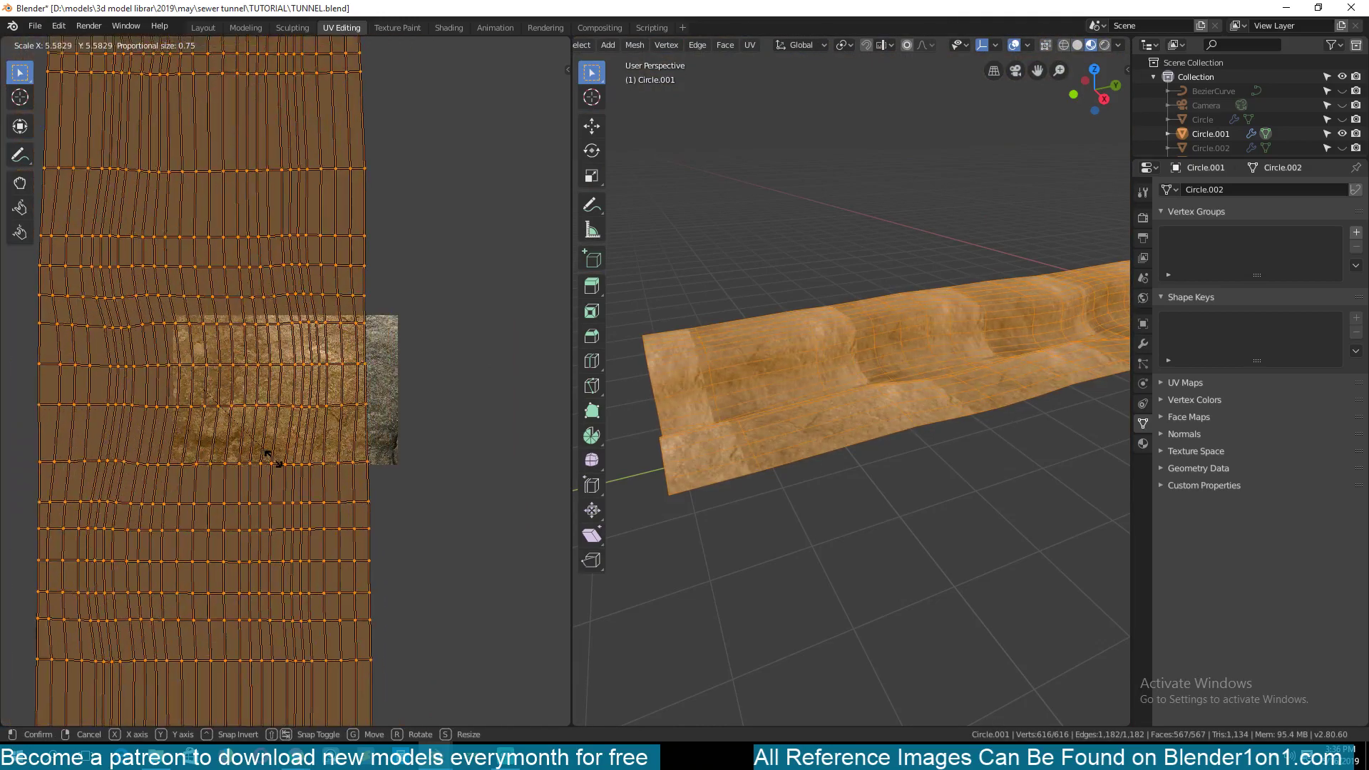
{"action": "key", "text": "Escape"}
{"action": "key", "text": "Tab"}
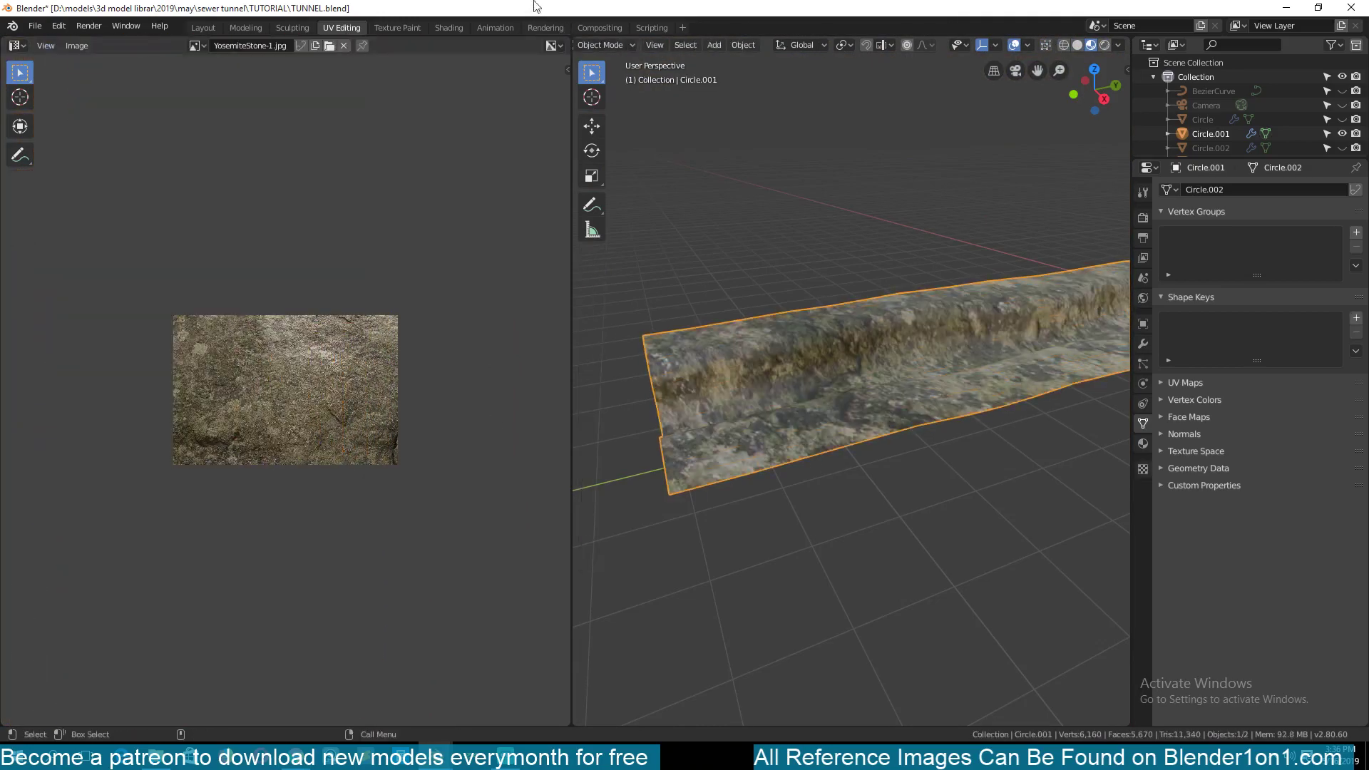
Return to the Shading workspace and add a Texture Coordinate node well ahead of the YosemiteStone-1.jpg node
{"action": "left_click", "coordinate": [449, 28]}
{"action": "mouse_move", "coordinate": [359, 533]}
{"action": "middle_mouse_down"}
{"action": "mouse_move", "coordinate": [492, 521]}
{"action": "mouse_move", "coordinate": [636, 535]}
{"action": "middle_mouse_up"}
{"action": "middle_click_drag", "start_coordinate": [415, 563], "coordinate": [458, 550]}
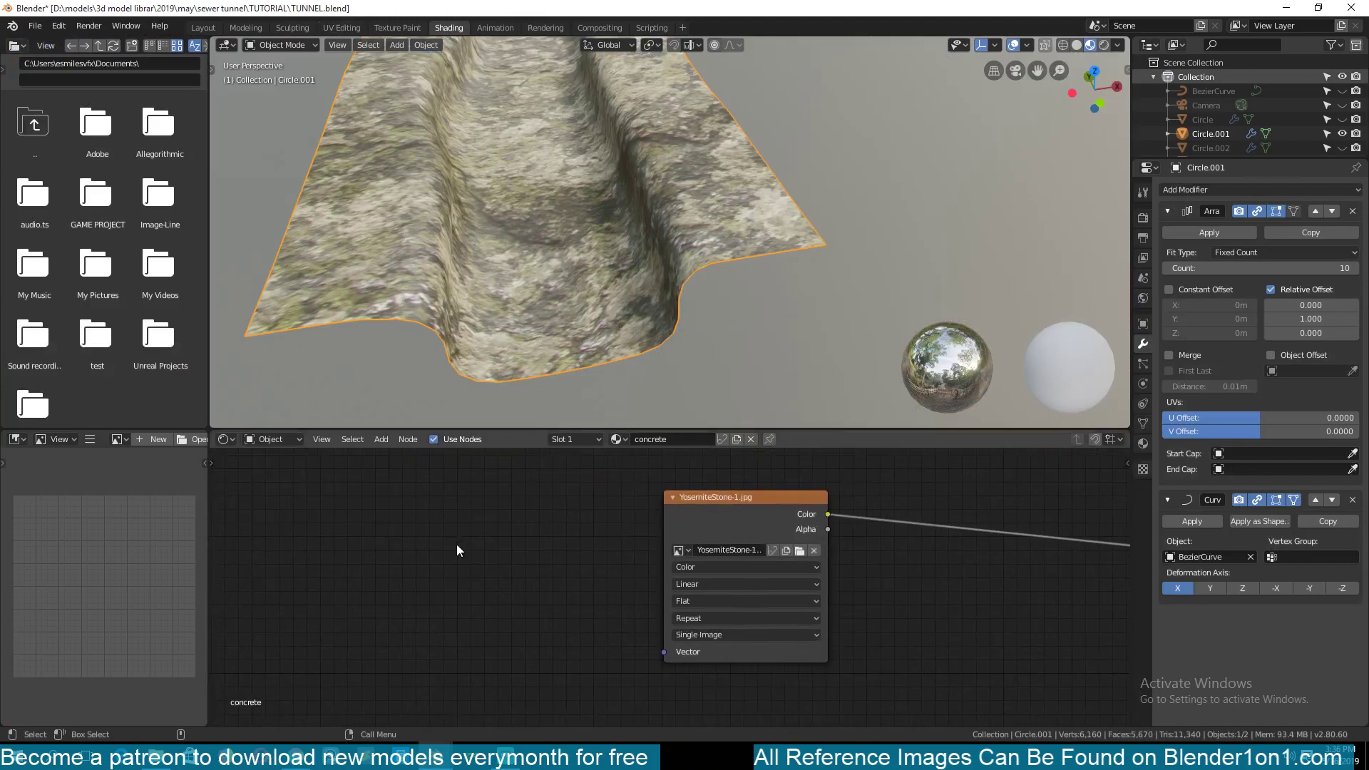
{"action": "key", "text": "shift+a"}
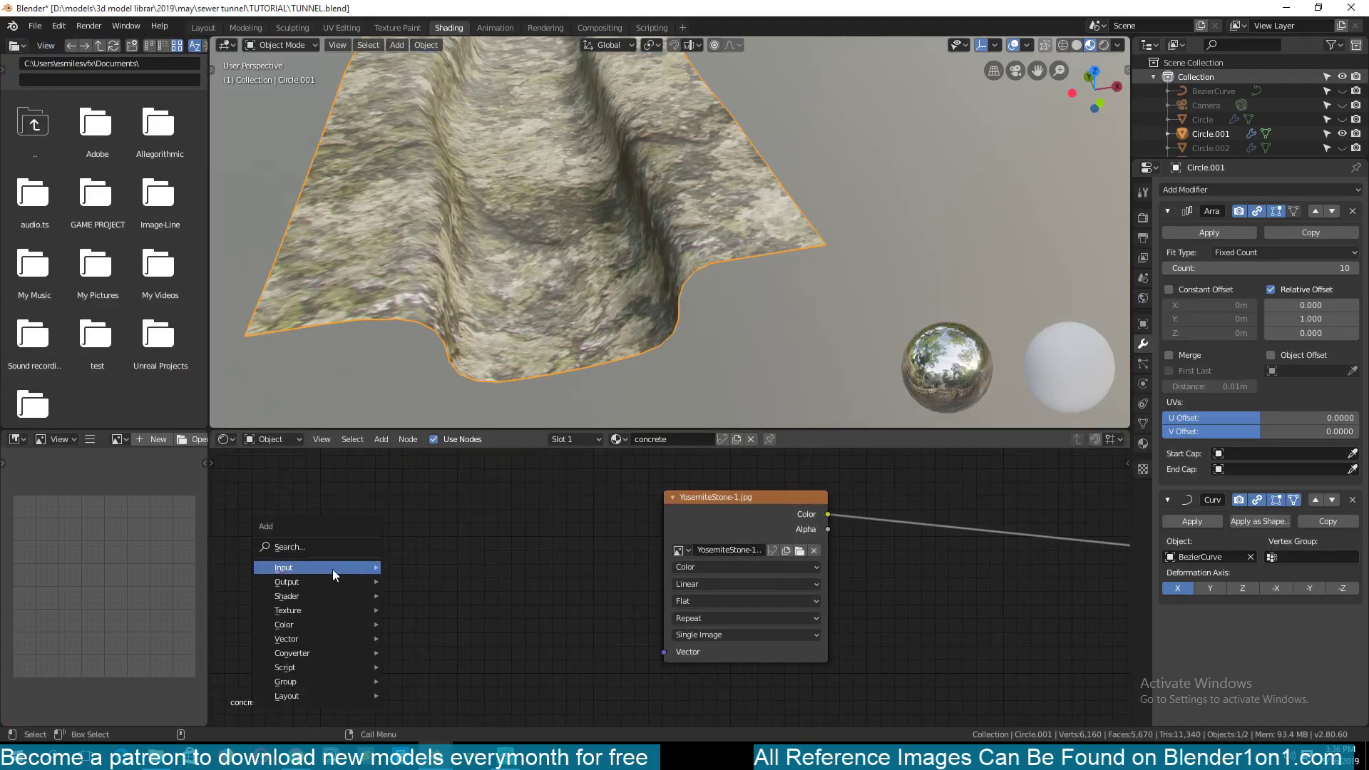
{"action": "mouse_move", "coordinate": [321, 596]}
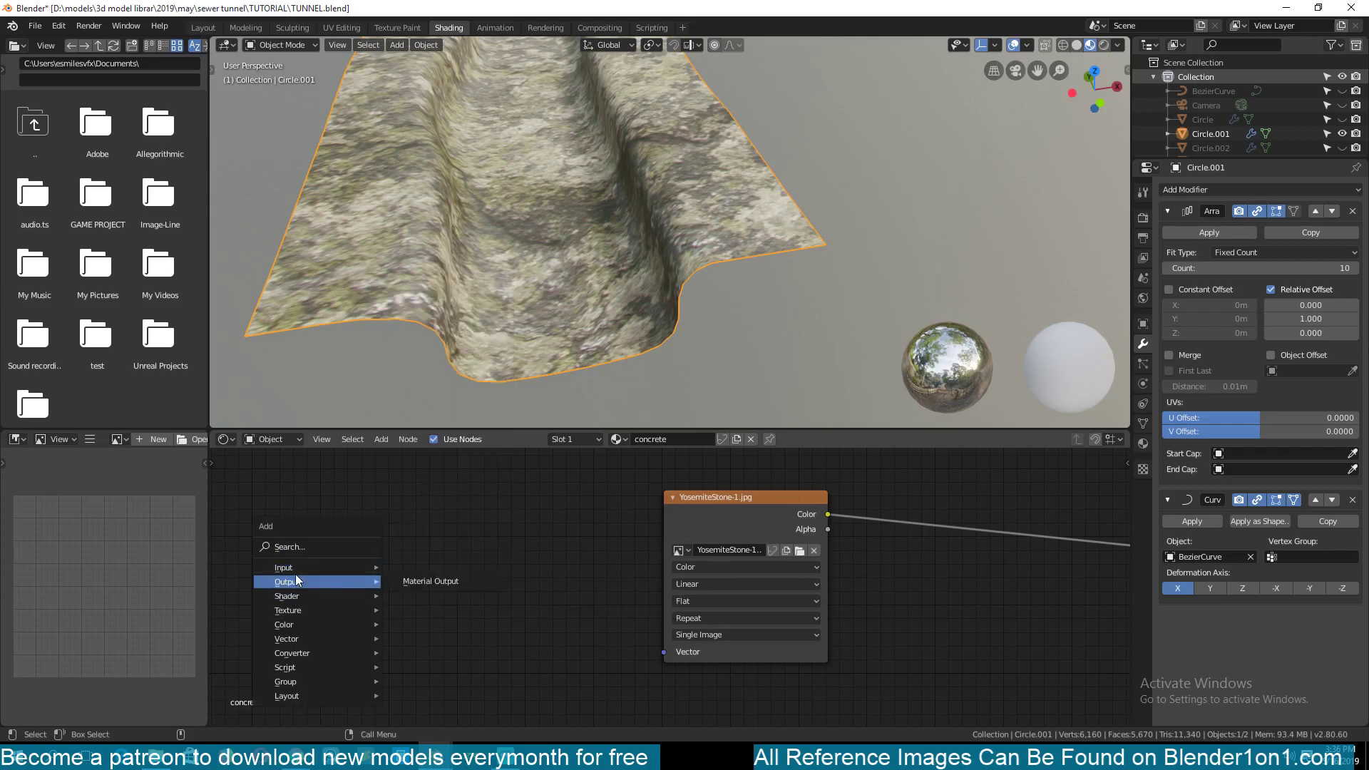
{"action": "mouse_move", "coordinate": [298, 569]}
{"action": "left_click", "coordinate": [459, 524]}
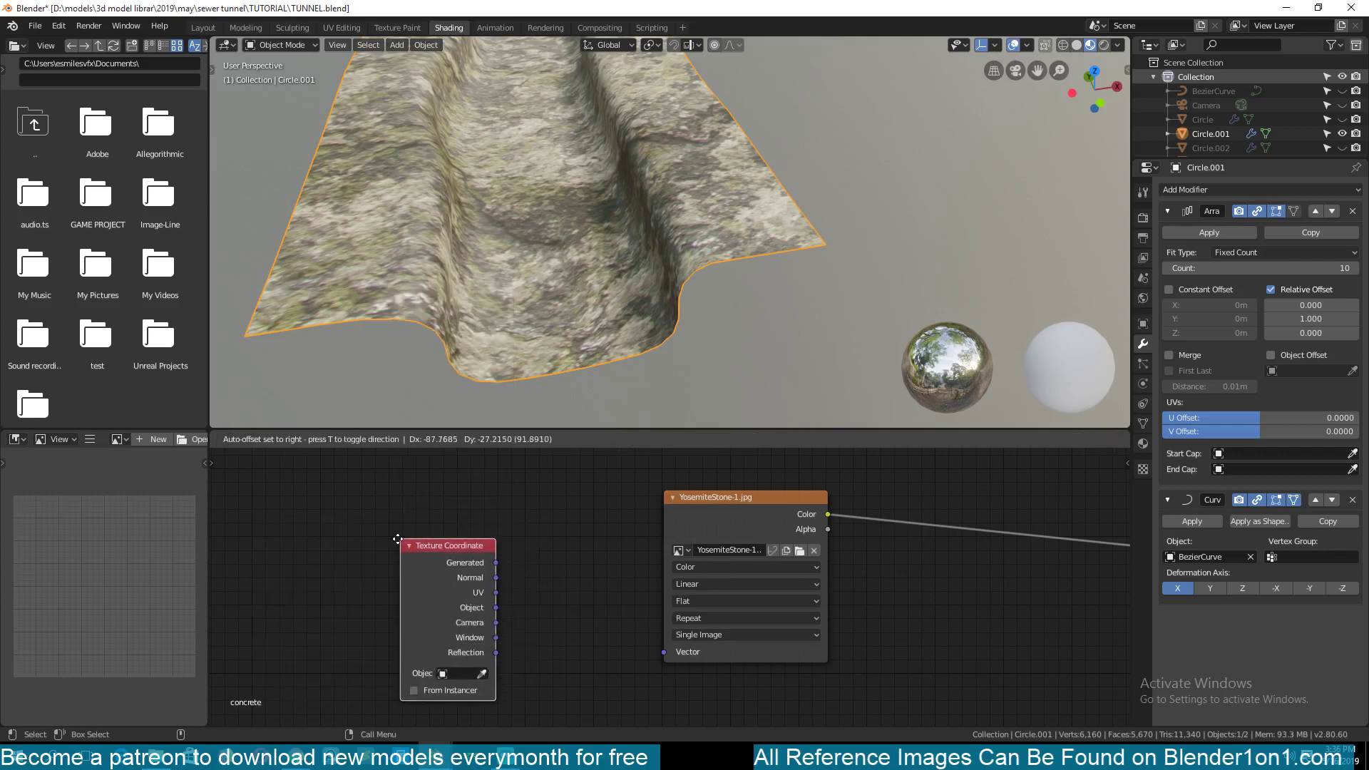
{"action": "left_click", "coordinate": [372, 525]}
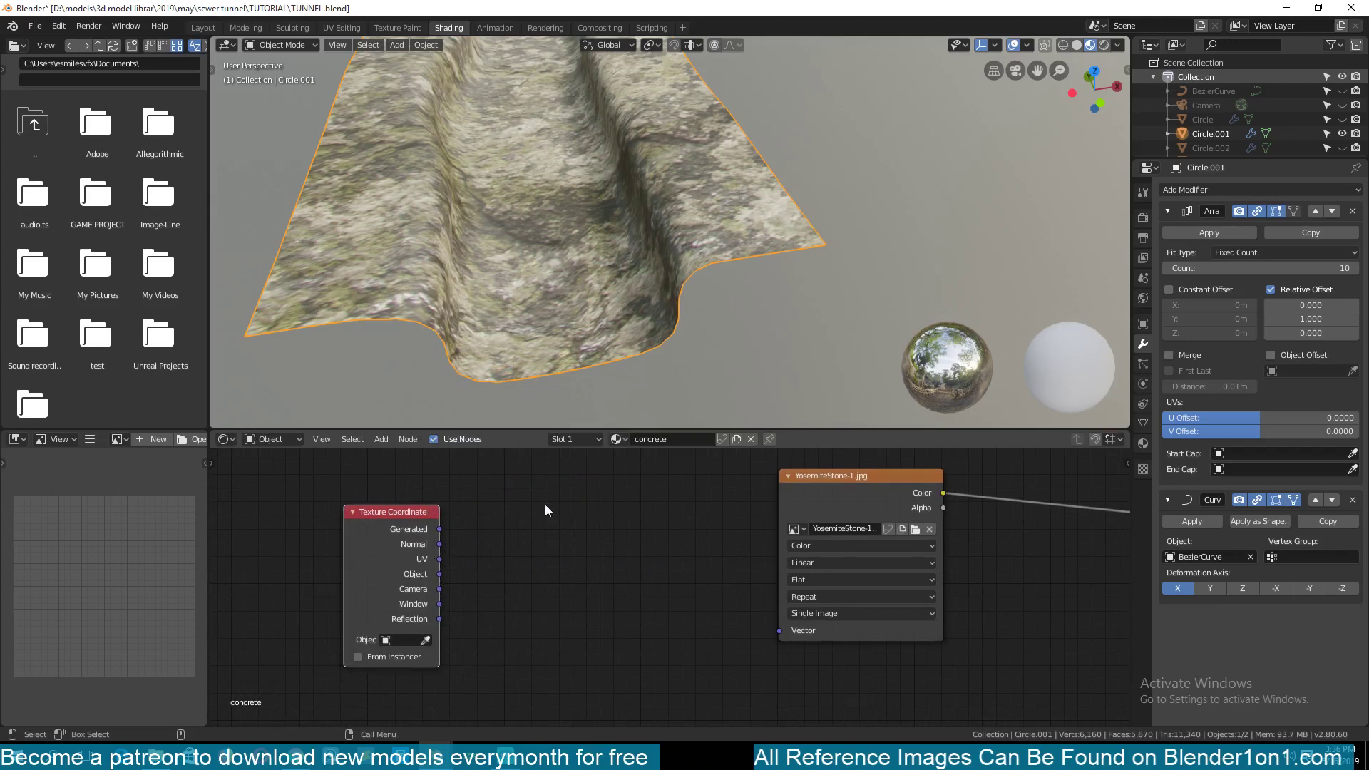
{"action": "left_click_drag", "start_coordinate": [369, 551], "coordinate": [349, 542]}
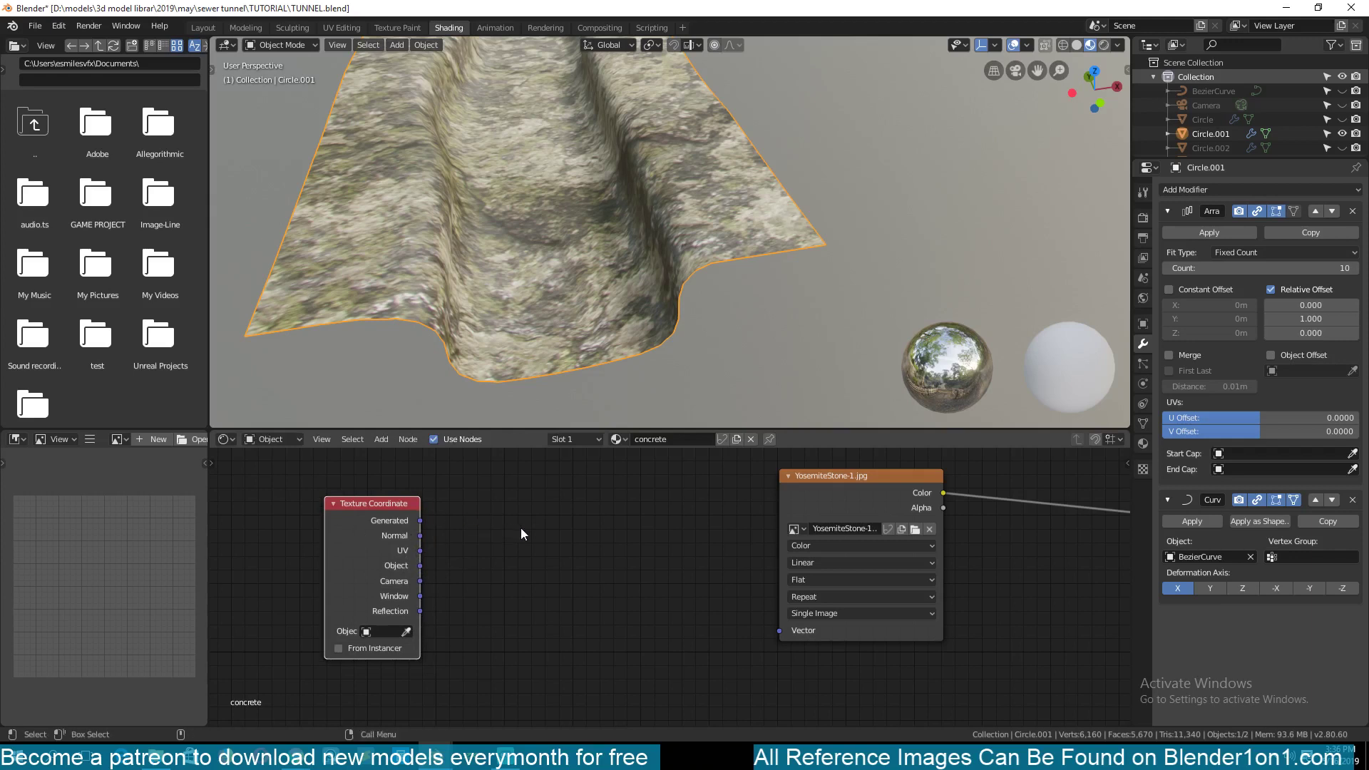
Add a Mapping node and link the Texture Coordinate UV output through it to the YosemiteStone-1.jpg node's Vector input
{"action": "key", "text": "shift+a"}
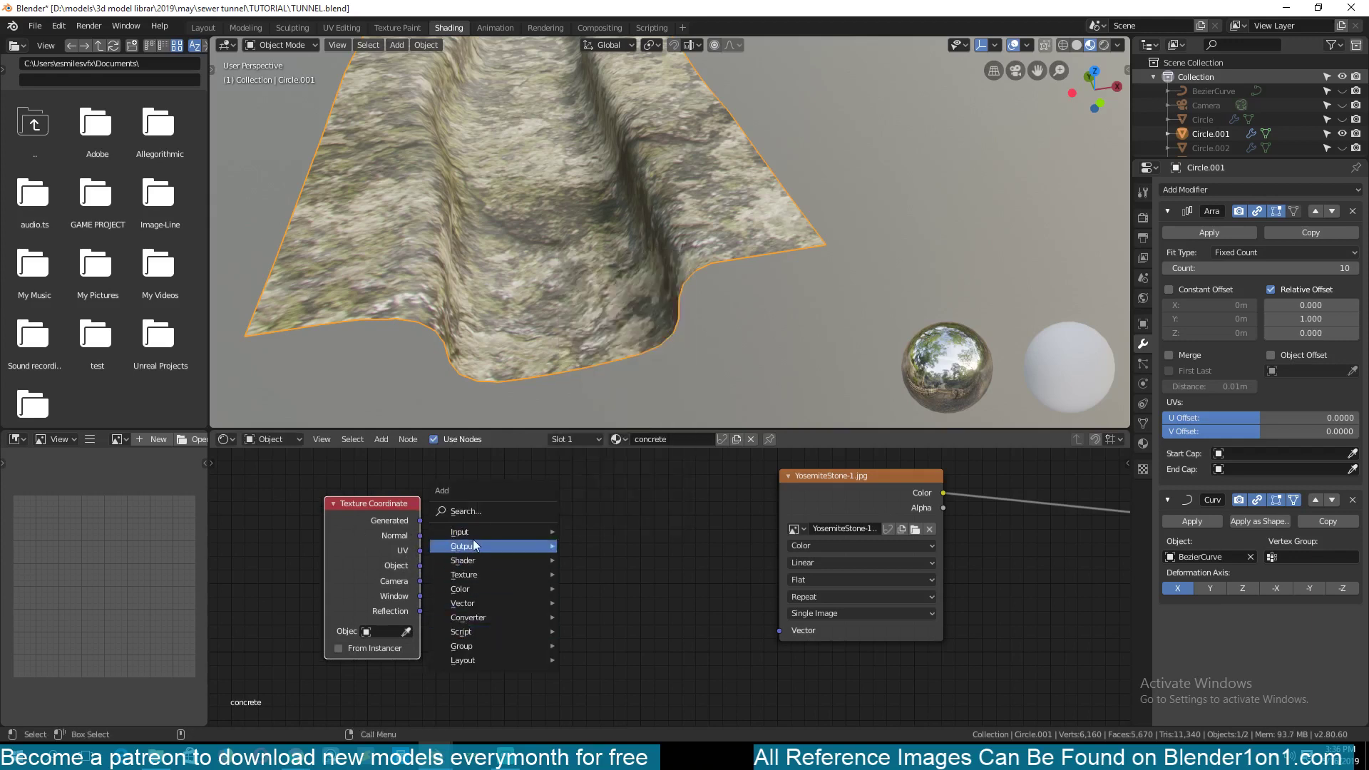
{"action": "mouse_move", "coordinate": [474, 536]}
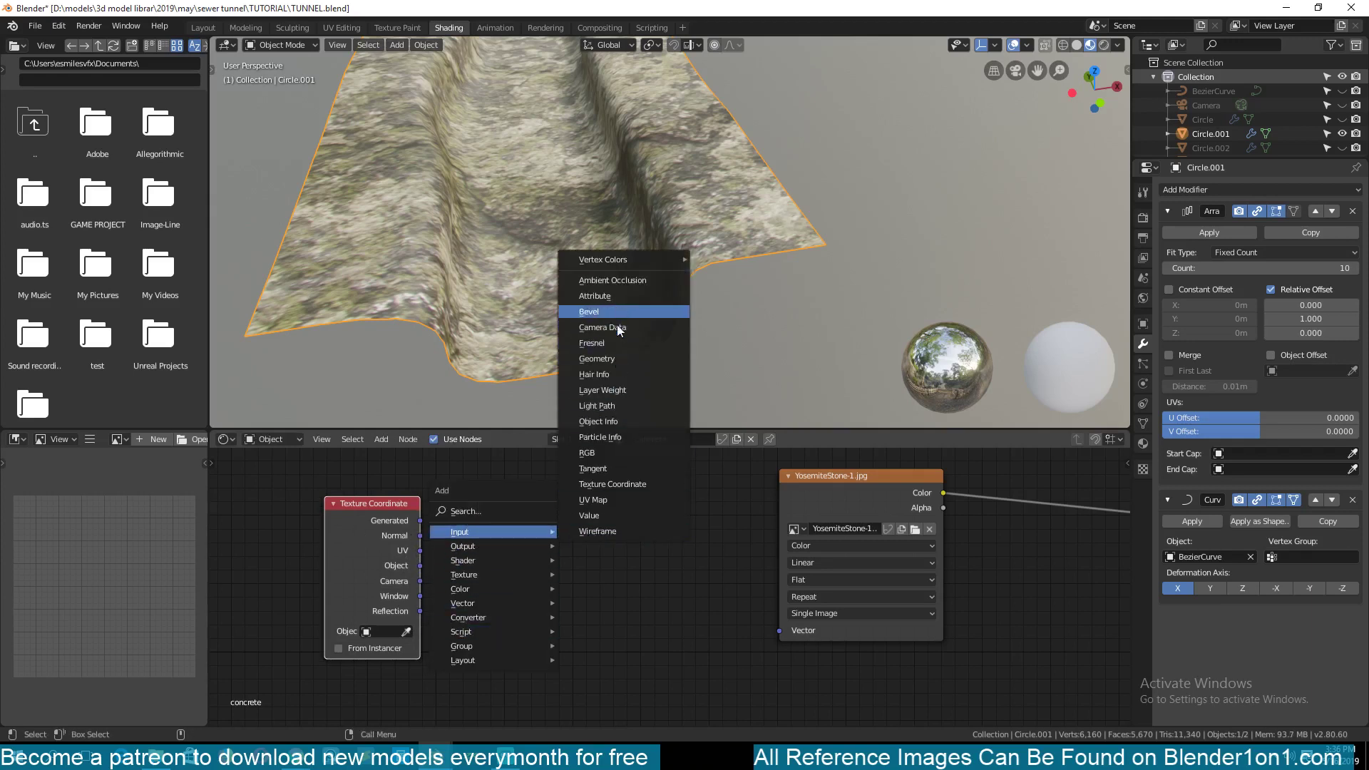
{"action": "mouse_move", "coordinate": [485, 606]}
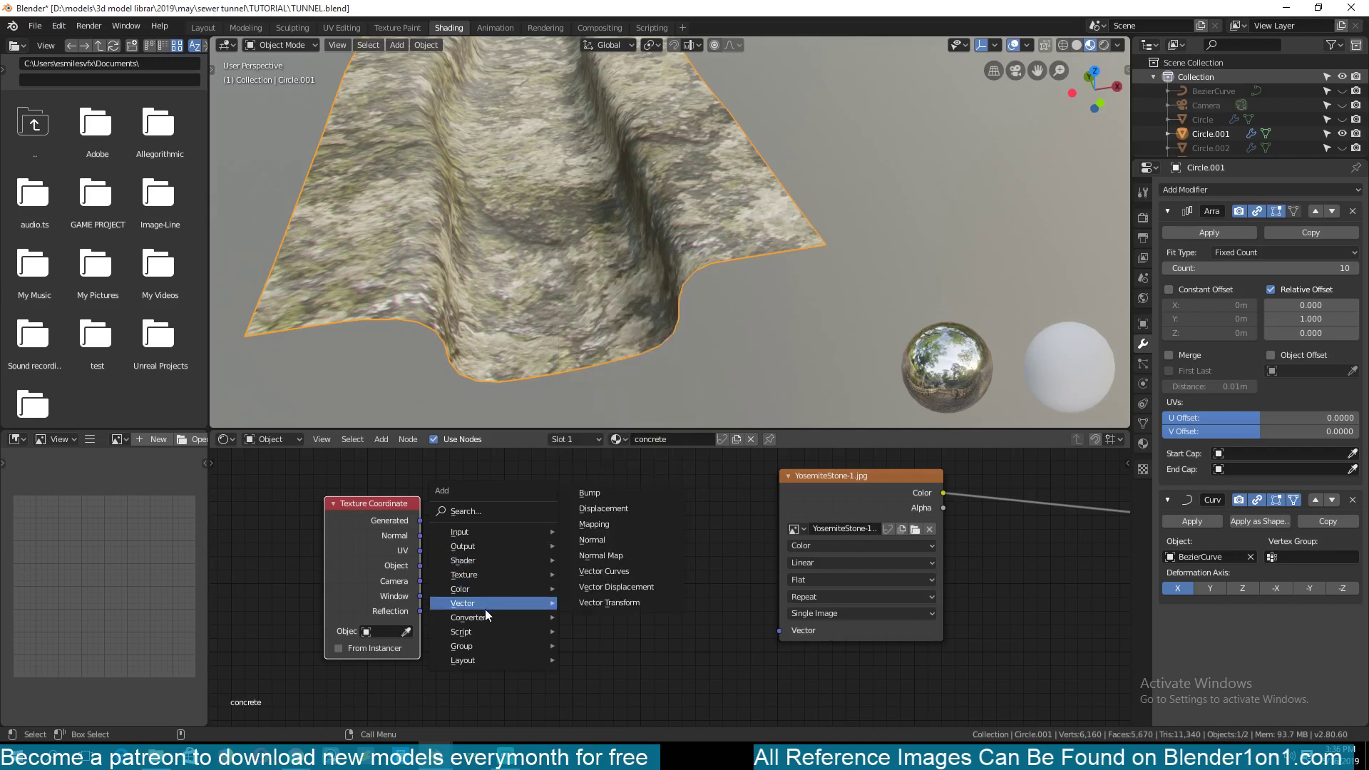
{"action": "left_click", "coordinate": [619, 532]}
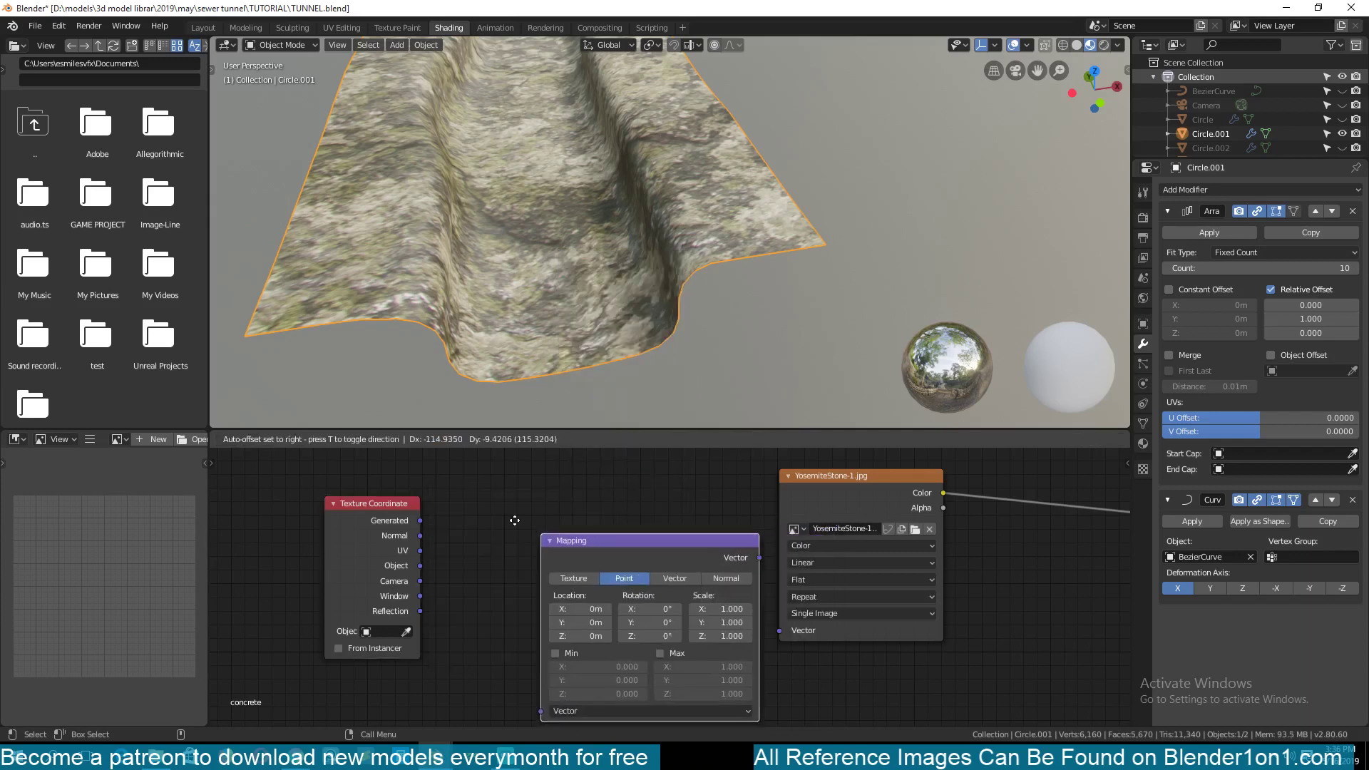
{"action": "left_click", "coordinate": [504, 497]}
{"action": "left_click_drag", "start_coordinate": [366, 570], "coordinate": [314, 572]}
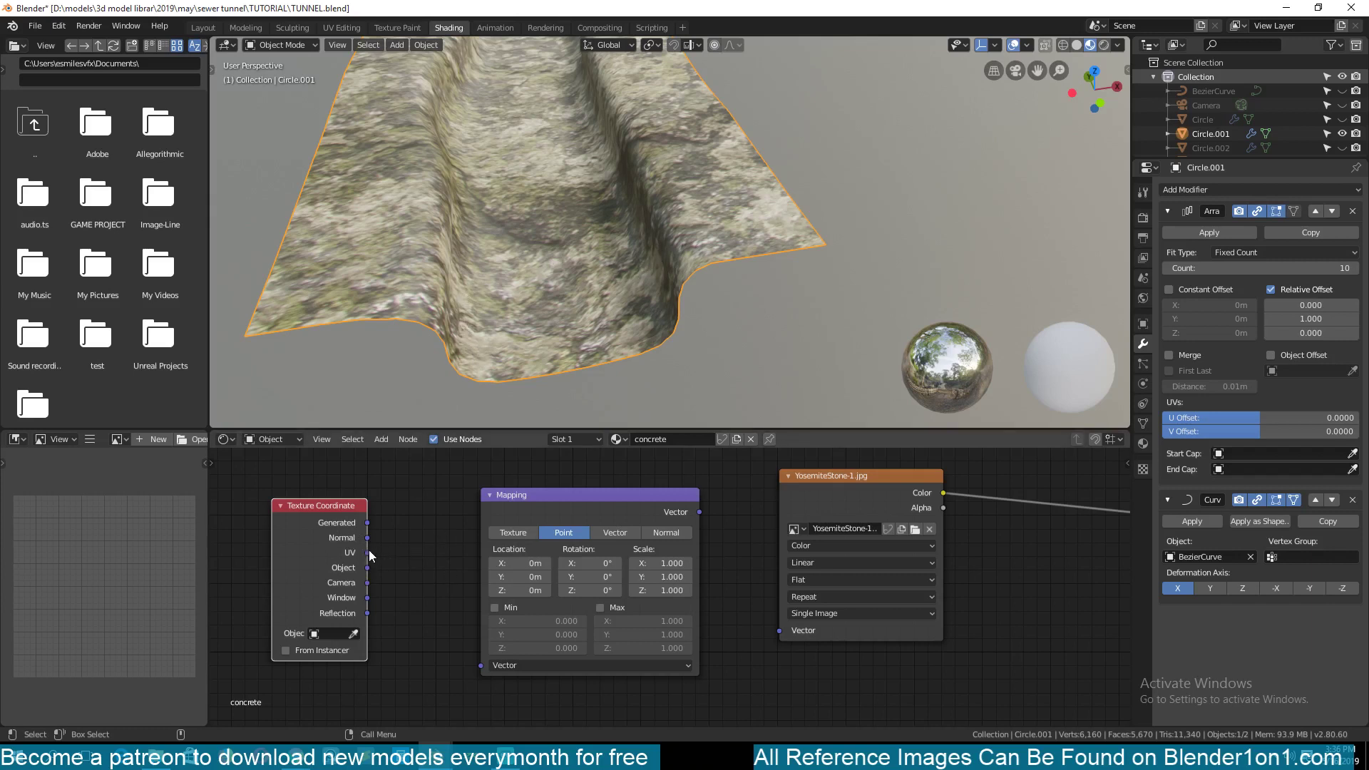
{"action": "left_click_drag", "start_coordinate": [368, 554], "coordinate": [479, 664]}
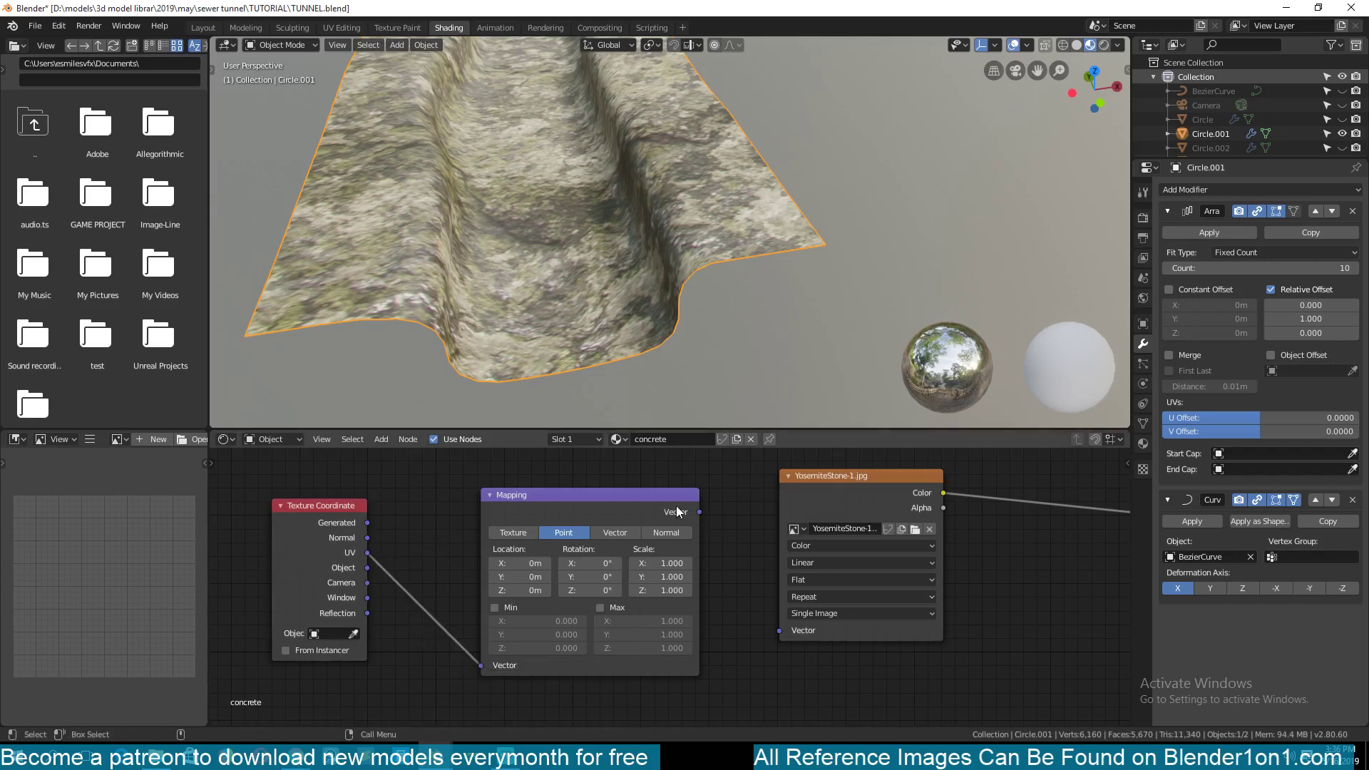
{"action": "left_click_drag", "start_coordinate": [691, 507], "coordinate": [782, 630]}
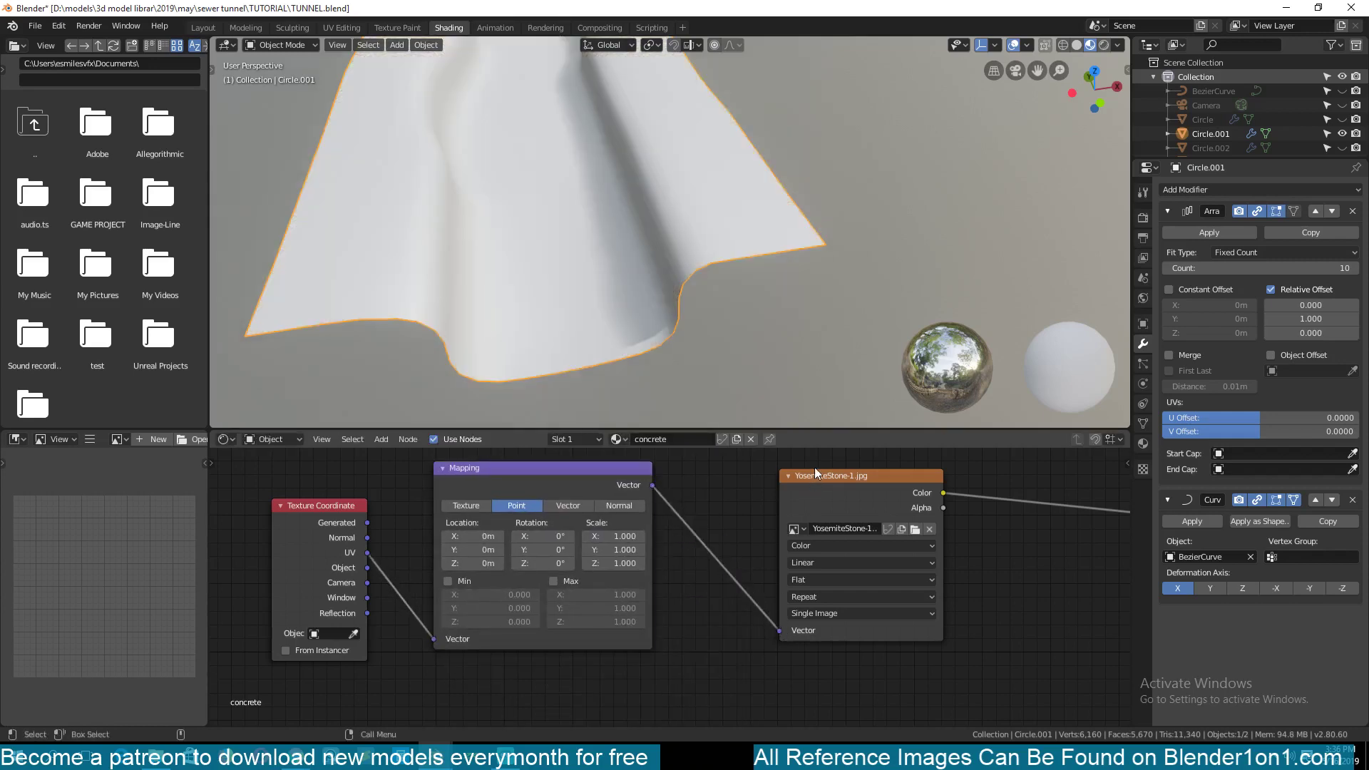
Delete the Texture Coordinate and Mapping nodes and select the YosemiteStone-1.jpg texture node
{"action": "scroll", "coordinate": [776, 540], "scroll_direction": "down", "scroll_amount": 2}
{"action": "left_click_drag", "start_coordinate": [641, 484], "coordinate": [366, 639]}
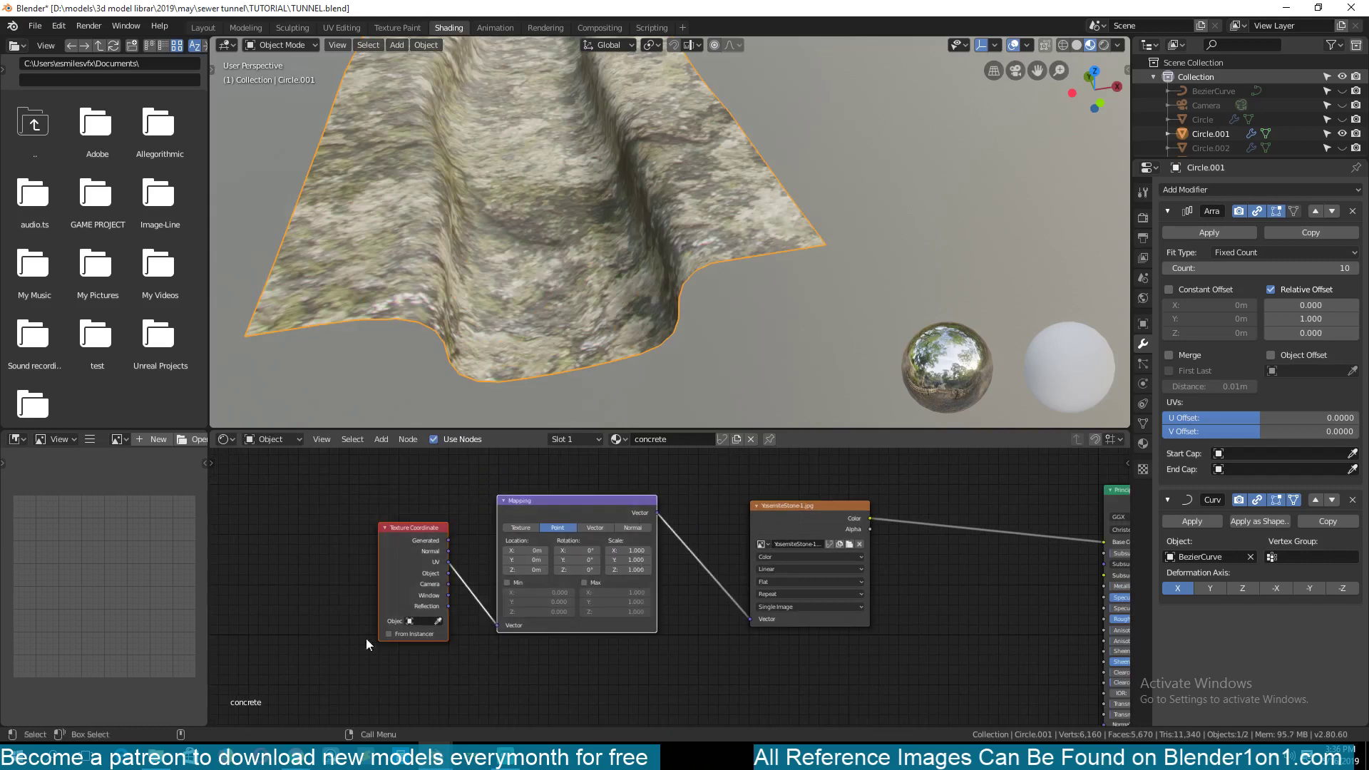
{"action": "key", "text": "x"}
{"action": "left_click", "coordinate": [810, 515]}
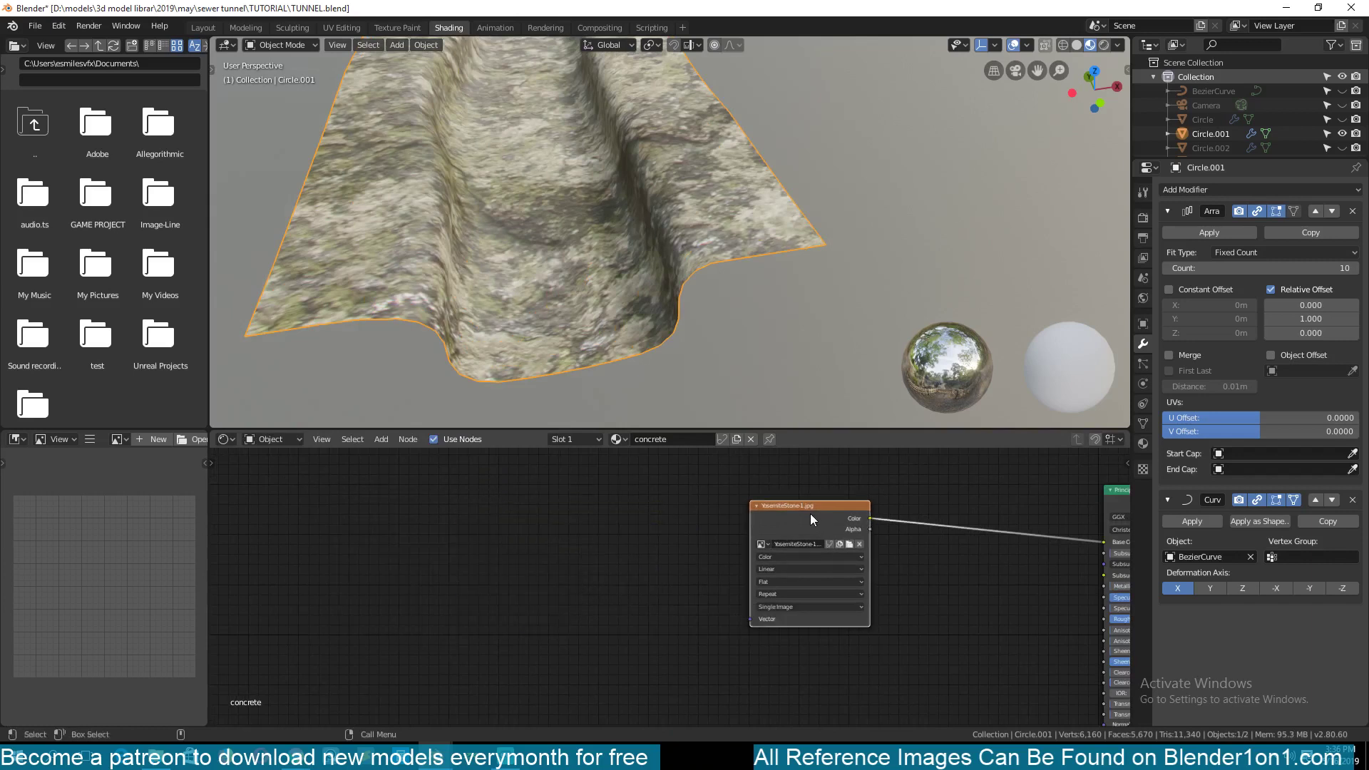
Search the add-ons in Preferences for "nod" to check the Node Wrangler add-on, and close Preferences
{"action": "left_click", "coordinate": [58, 26]}
{"action": "left_click", "coordinate": [107, 216]}
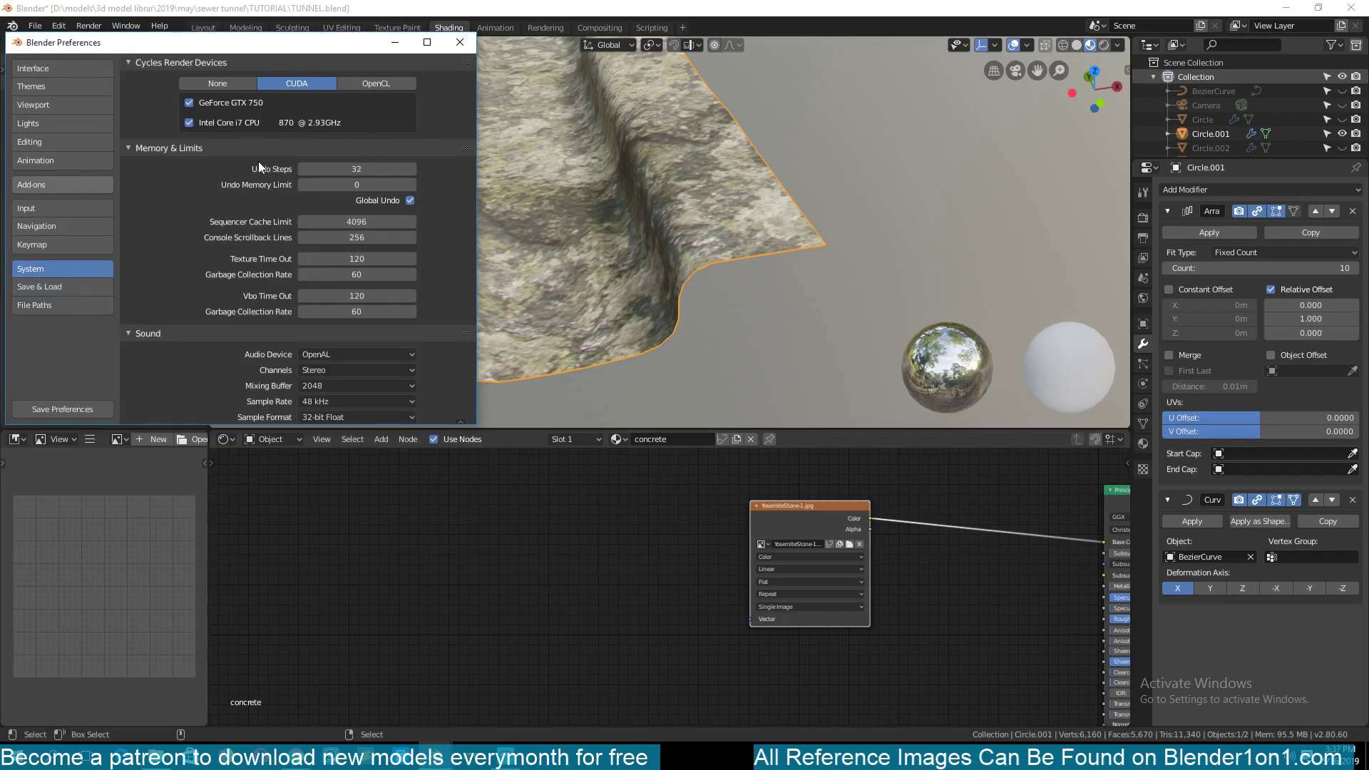
{"action": "left_click", "coordinate": [57, 207]}
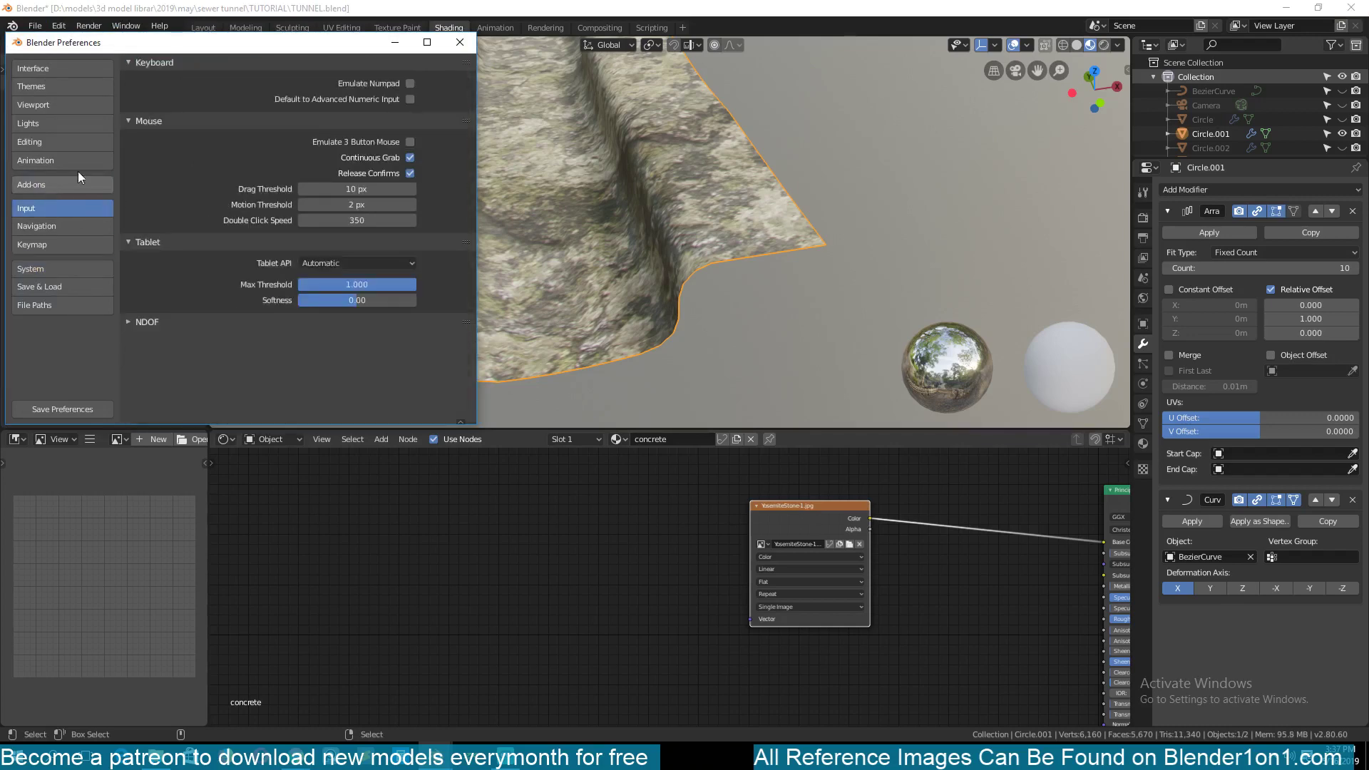
{"action": "left_click", "coordinate": [76, 185]}
{"action": "left_click", "coordinate": [354, 84]}
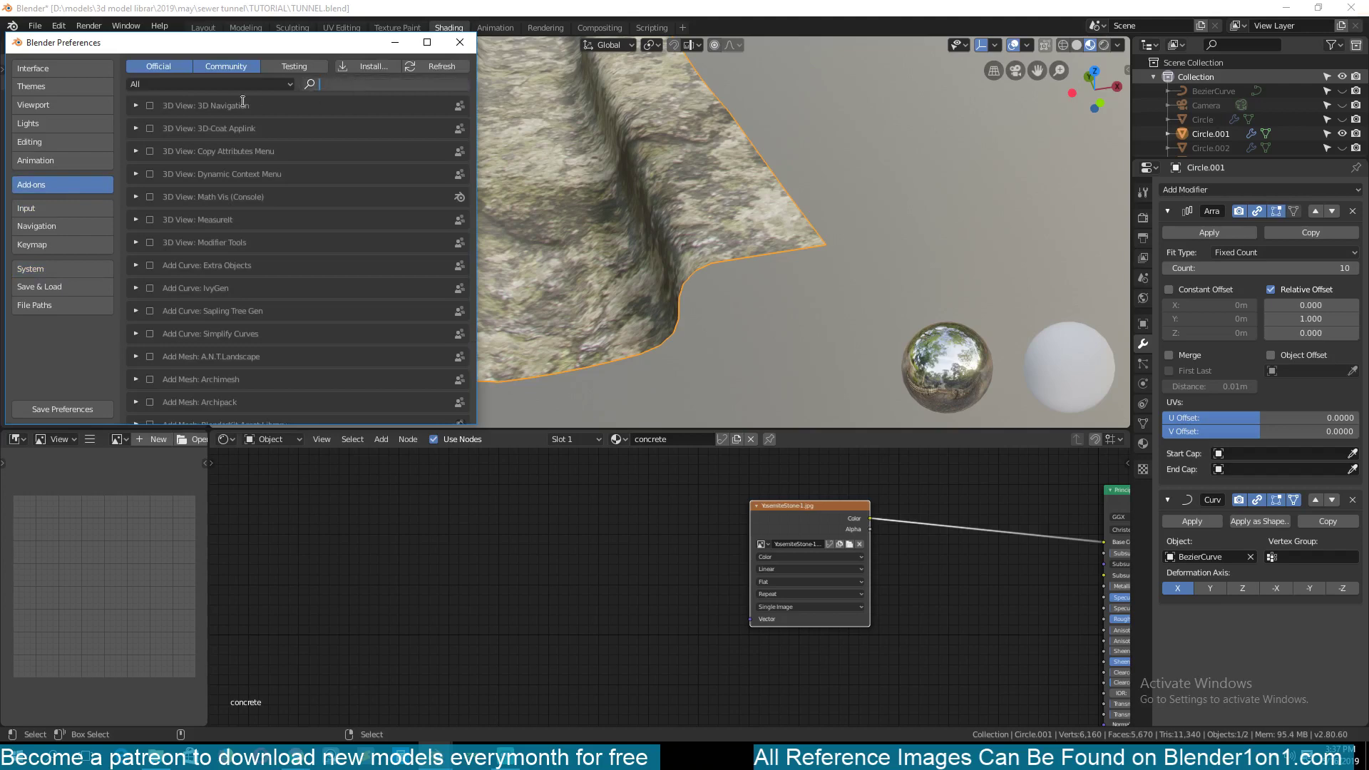
{"action": "type", "text": "nod"}
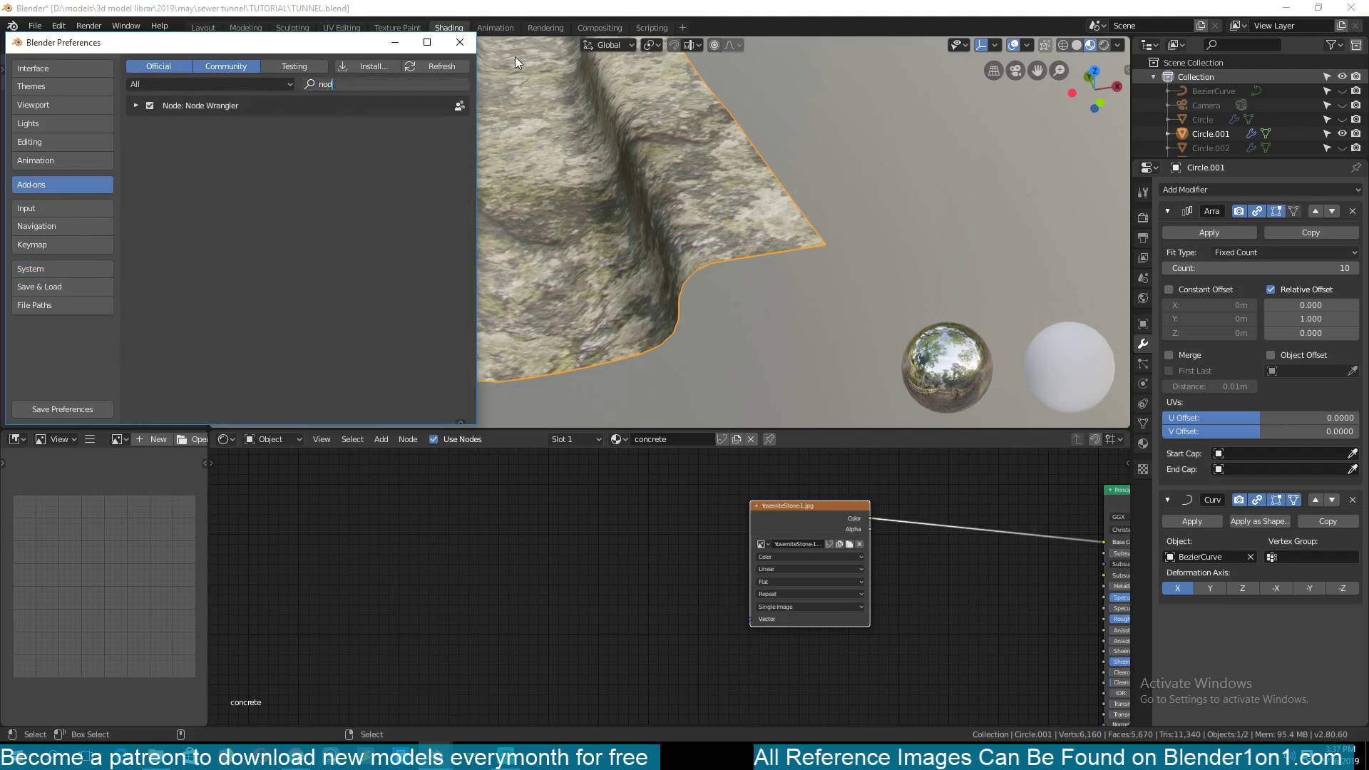
{"action": "left_click", "coordinate": [460, 42]}
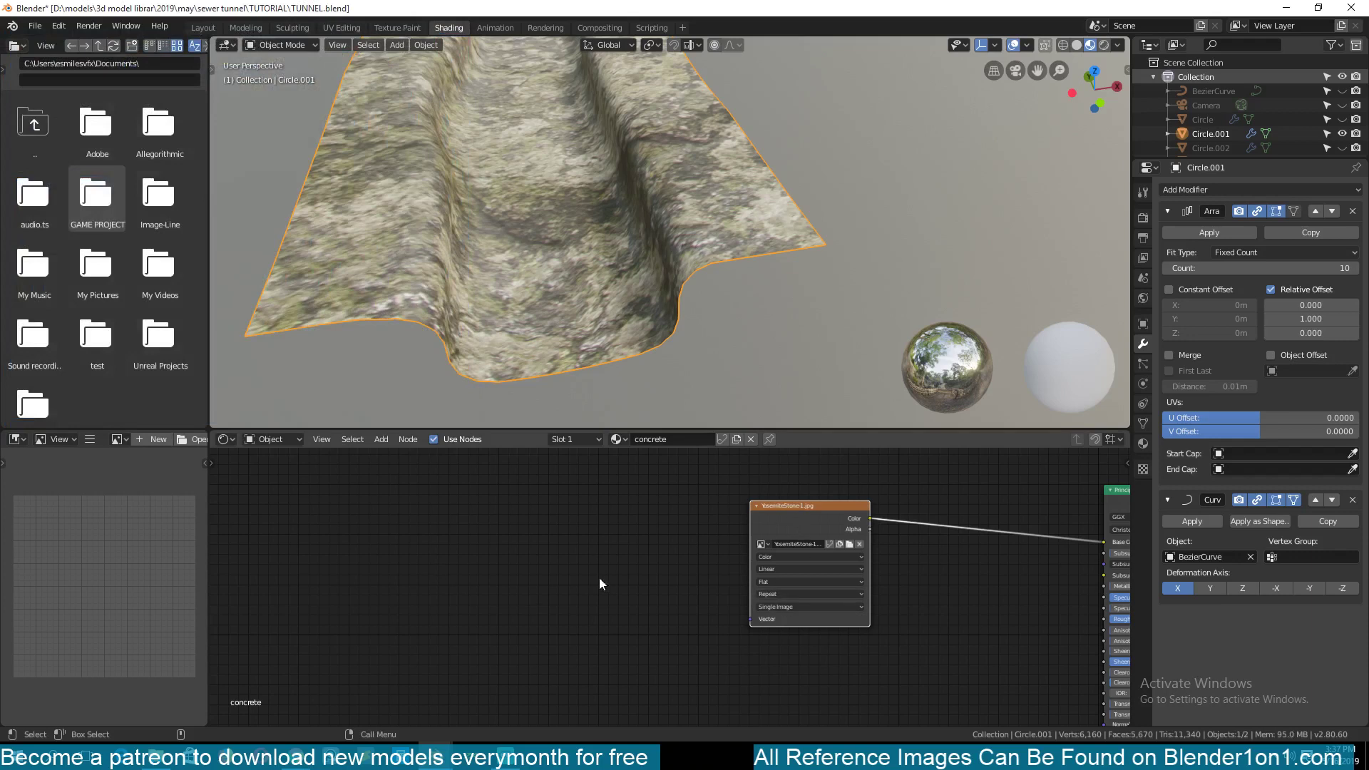
Use Node Wrangler to add a connected Texture Coordinate and Mapping setup to the YosemiteStone-1.jpg texture node
{"action": "key", "text": "shift+a"}
{"action": "mouse_move", "coordinate": [365, 501]}
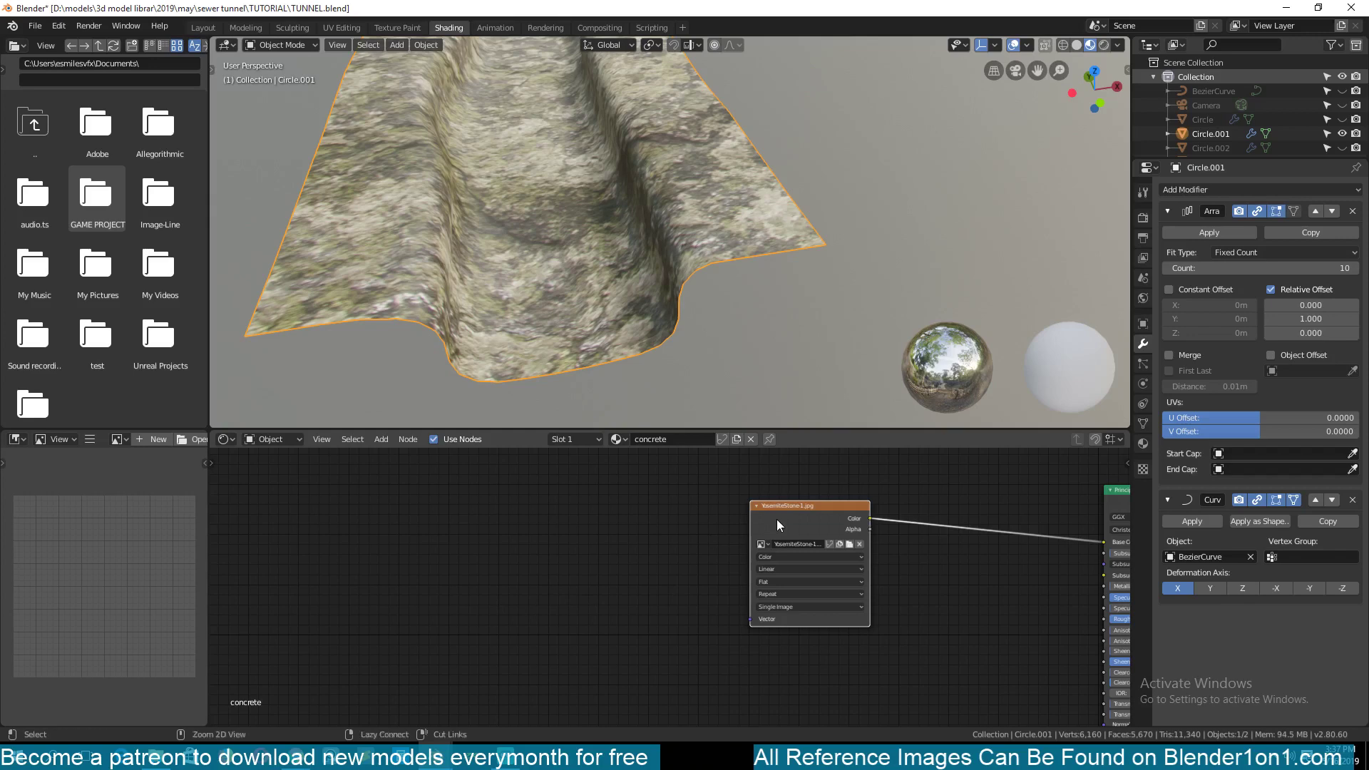
{"action": "key", "text": "ctrl+t"}
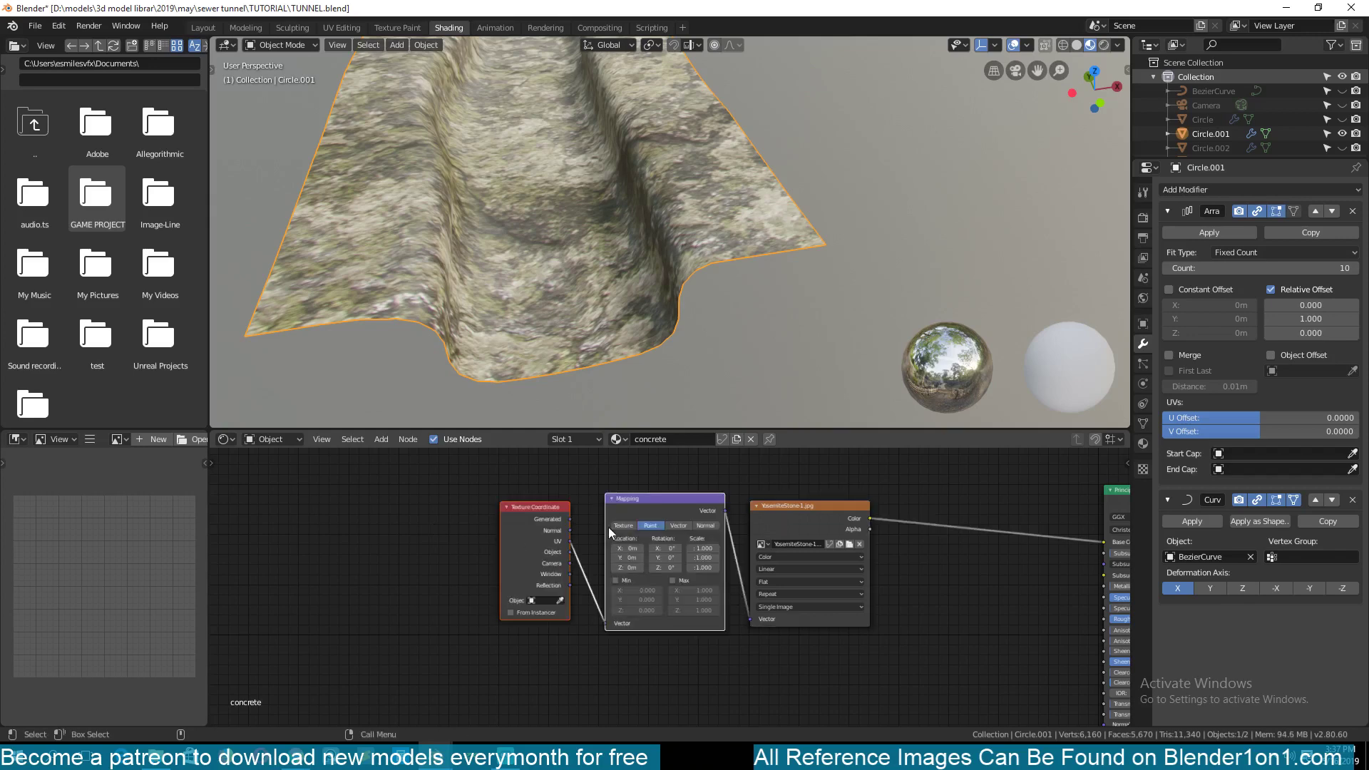
Set the Mapping node's X, Y and Z scale to 8.6 to tile the stone texture more densely across the floor
{"action": "scroll", "coordinate": [609, 528], "scroll_direction": "up", "scroll_amount": 1}
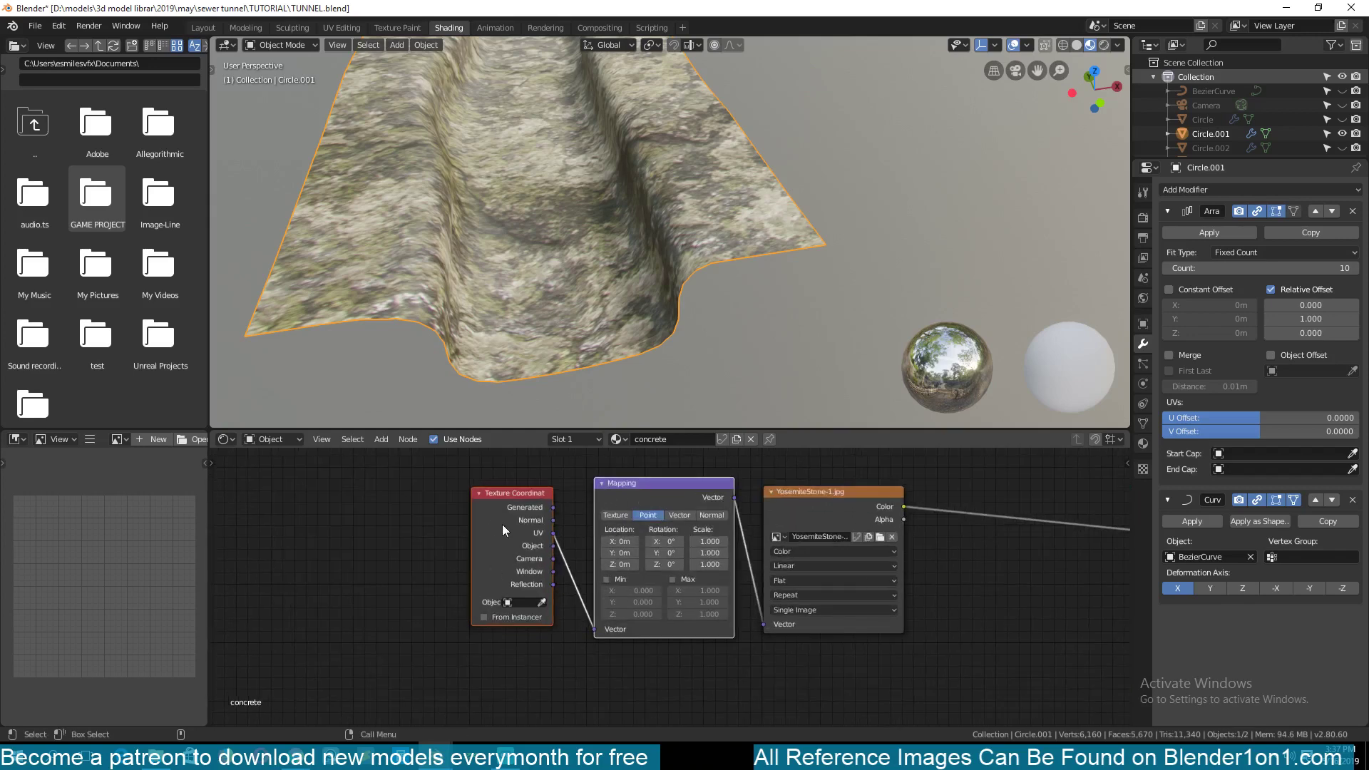
{"action": "middle_click_drag", "start_coordinate": [472, 548], "coordinate": [319, 526]}
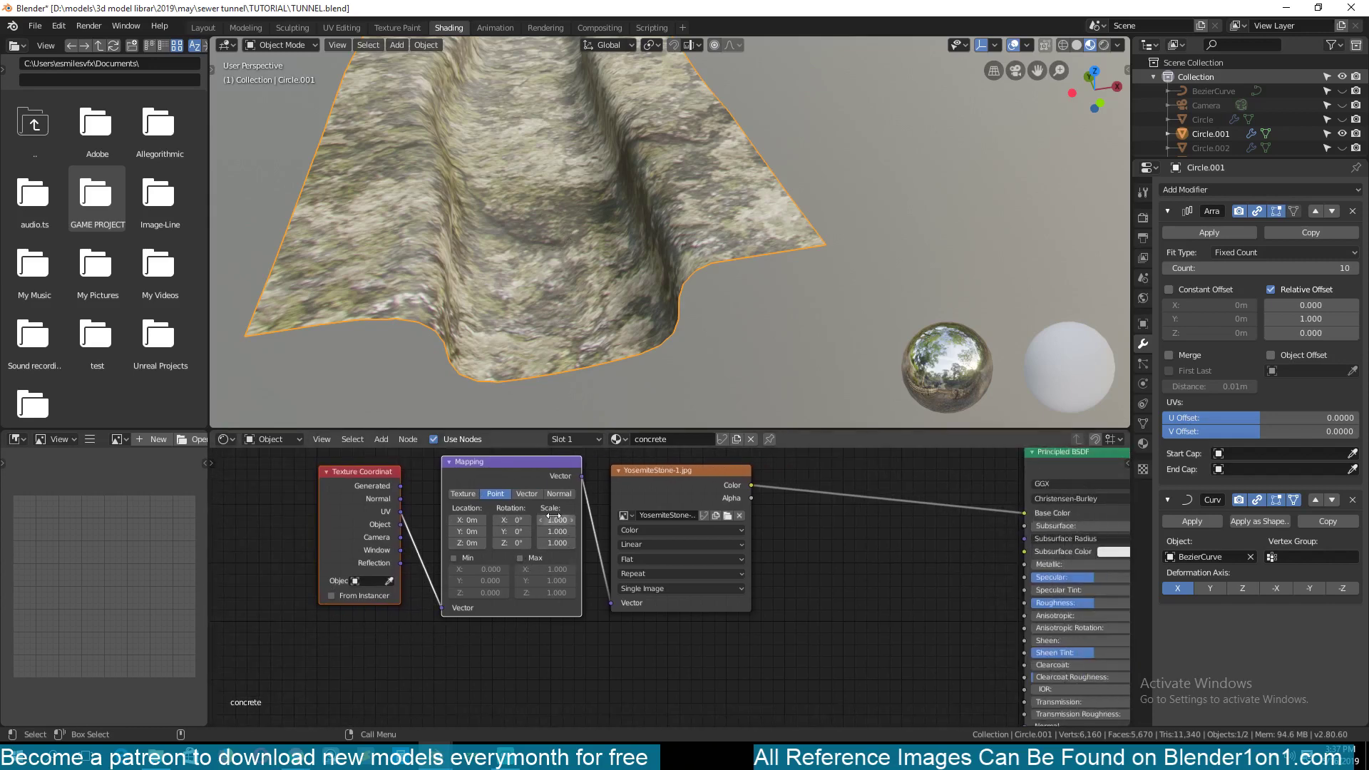
{"action": "left_click_drag", "start_coordinate": [553, 520], "coordinate": [615, 543]}
{"action": "mouse_move", "coordinate": [574, 319]}
{"action": "middle_mouse_down"}
{"action": "mouse_move", "coordinate": [700, 341]}
{"action": "mouse_move", "coordinate": [717, 324]}
{"action": "mouse_move", "coordinate": [554, 326]}
{"action": "middle_mouse_up"}
{"action": "middle_click_drag", "start_coordinate": [676, 295], "coordinate": [734, 315]}
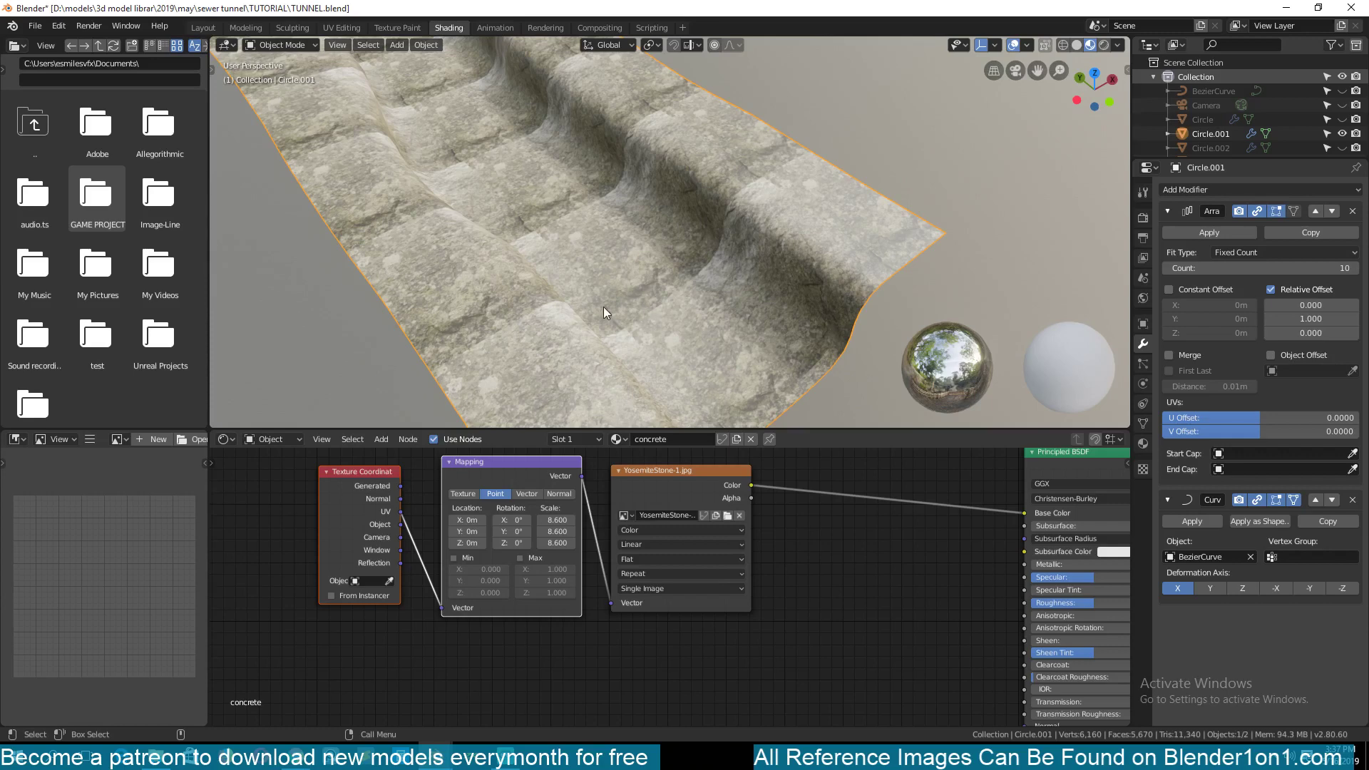
{"action": "middle_click_drag", "start_coordinate": [636, 284], "coordinate": [545, 266]}
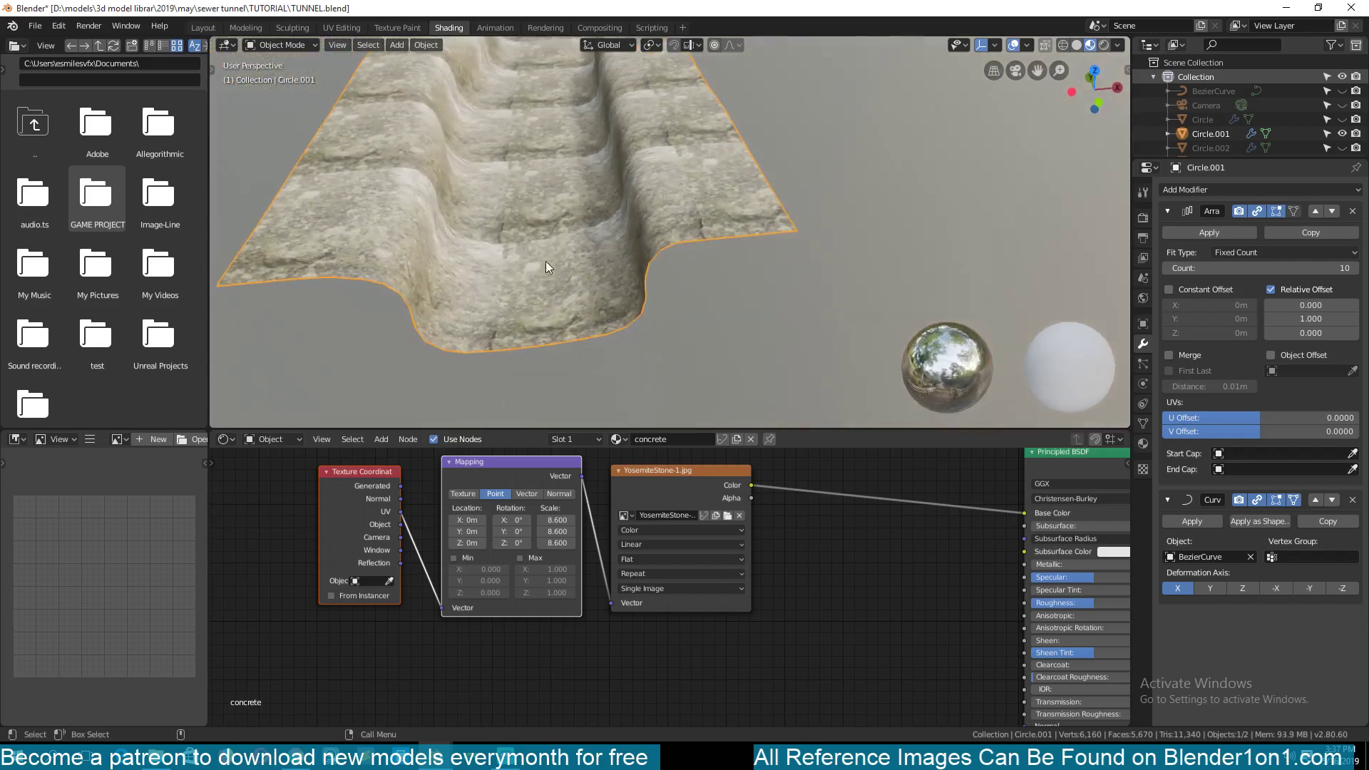
{"action": "middle_click_drag", "start_coordinate": [612, 227], "coordinate": [680, 225]}
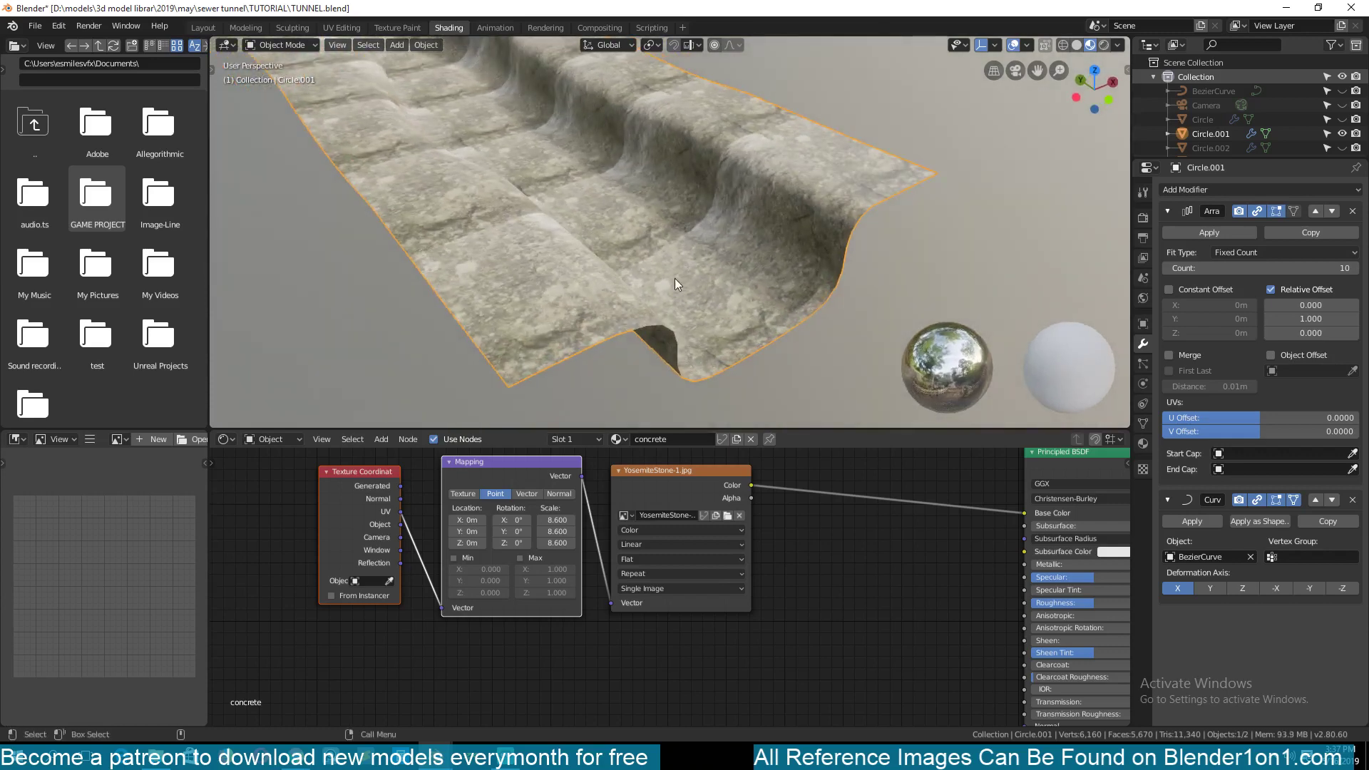
{"action": "middle_click_drag", "start_coordinate": [675, 278], "coordinate": [660, 340]}
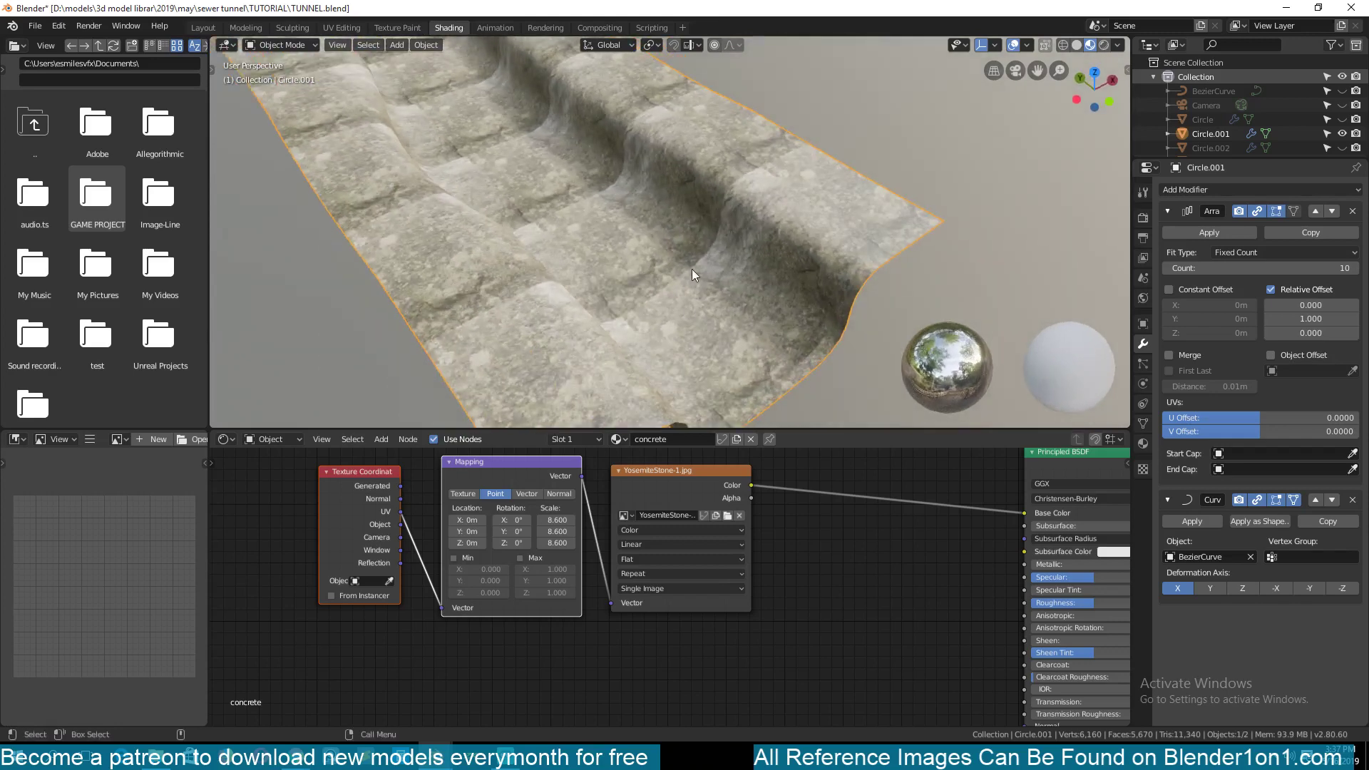
{"action": "scroll", "coordinate": [692, 268], "scroll_direction": "up", "scroll_amount": 2}
{"action": "scroll", "coordinate": [688, 275], "scroll_direction": "up", "scroll_amount": 2}
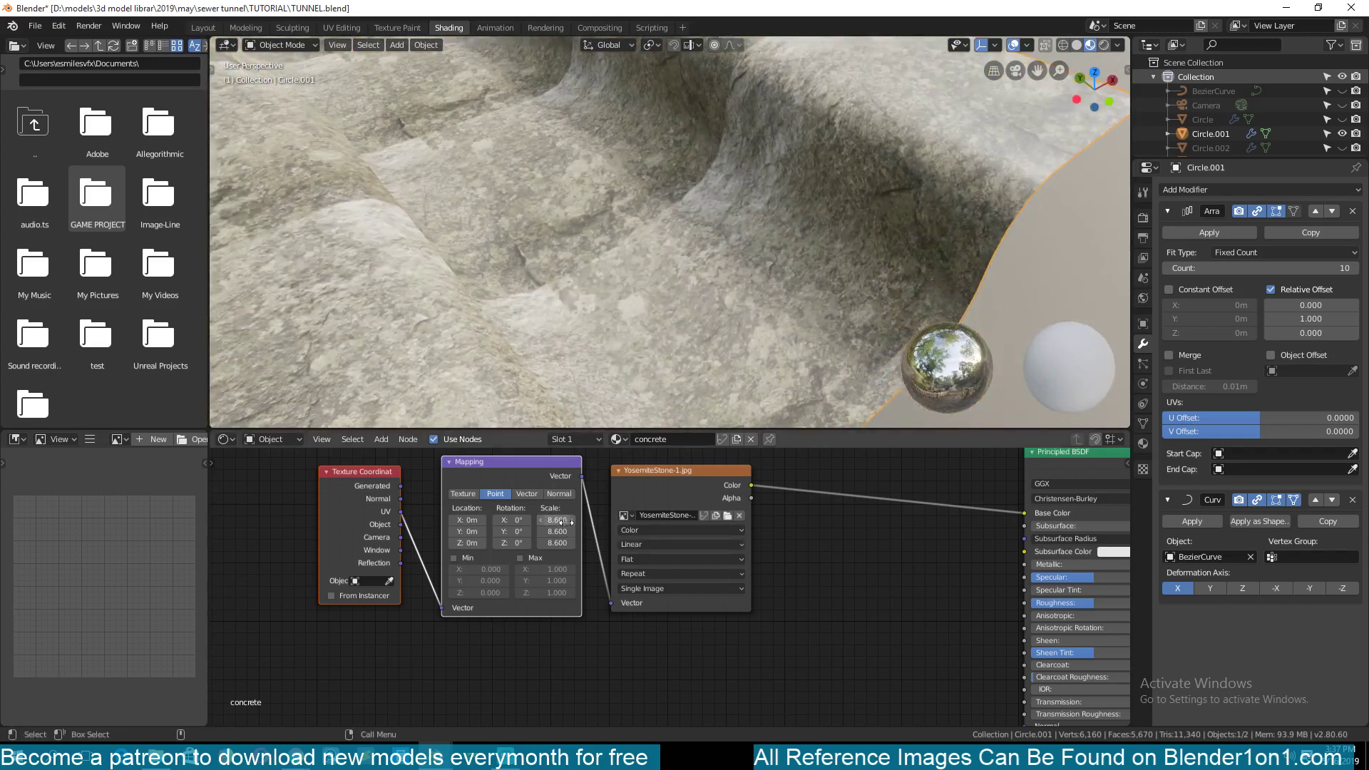
{"action": "middle_click_drag", "start_coordinate": [604, 309], "coordinate": [542, 370]}
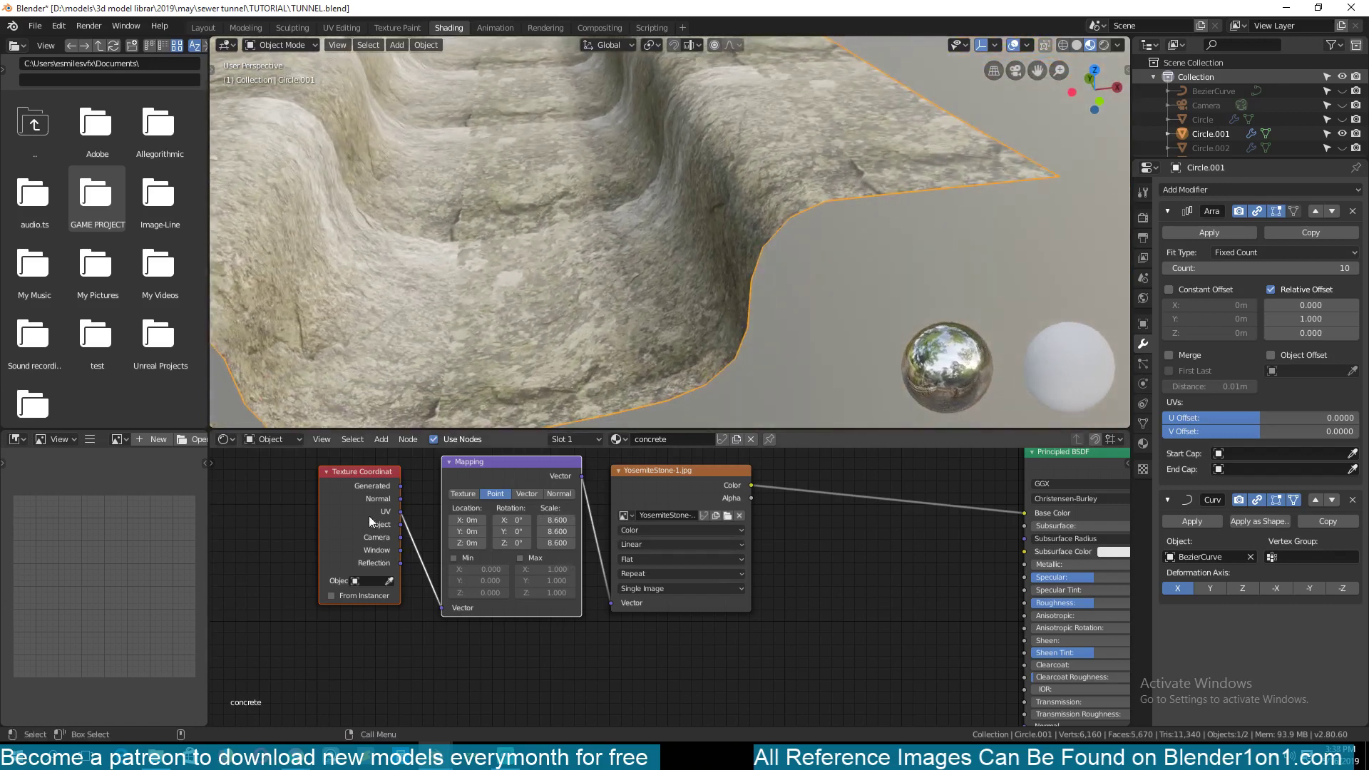
Set the YosemiteStone-1.jpg texture to Box projection and link the Texture Coordinate Object output to the Mapping node's Vector input
{"action": "left_click_drag", "start_coordinate": [369, 515], "coordinate": [451, 615]}
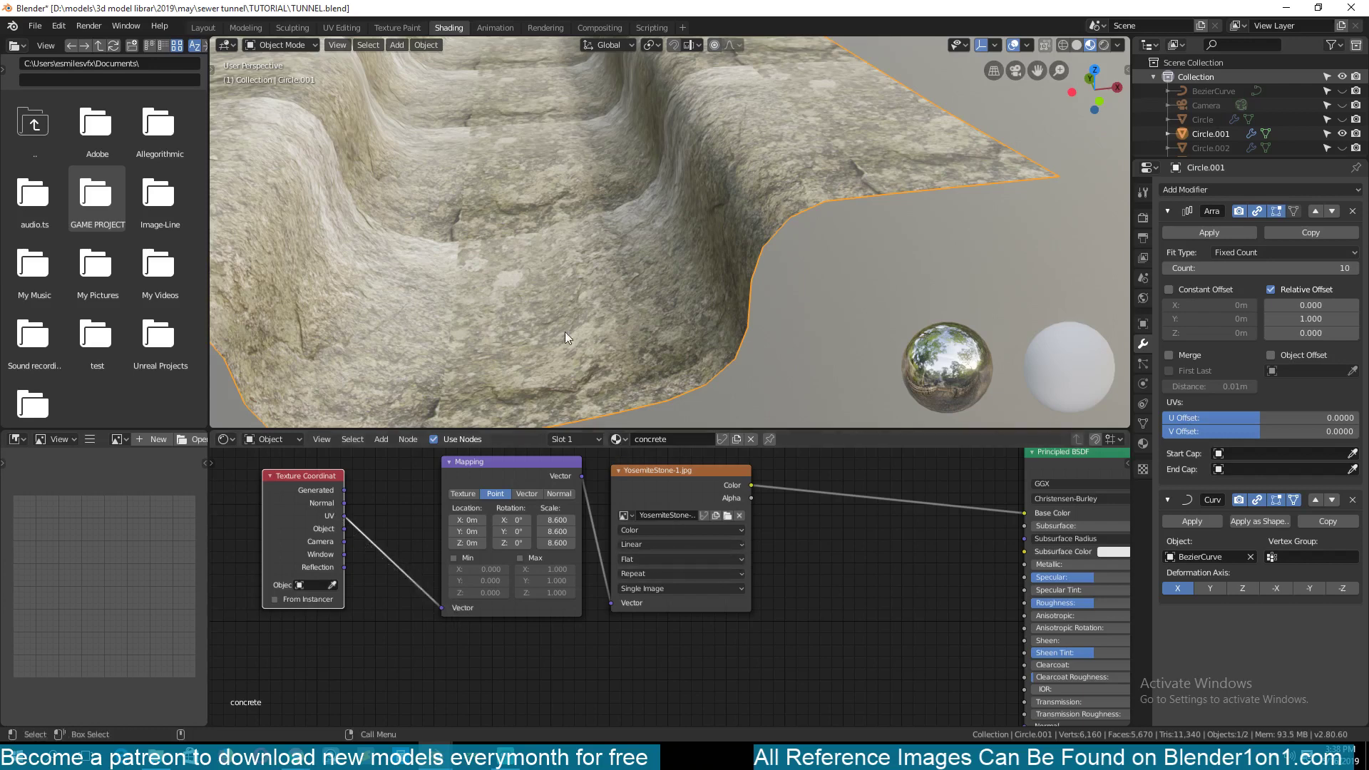
{"action": "scroll", "coordinate": [564, 331], "scroll_direction": "down", "scroll_amount": 4}
{"action": "middle_click_drag", "start_coordinate": [564, 332], "coordinate": [583, 342]}
{"action": "scroll", "coordinate": [666, 583], "scroll_direction": "up", "scroll_amount": 1}
{"action": "scroll", "coordinate": [658, 571], "scroll_direction": "up", "scroll_amount": 1}
{"action": "left_click", "coordinate": [656, 545]}
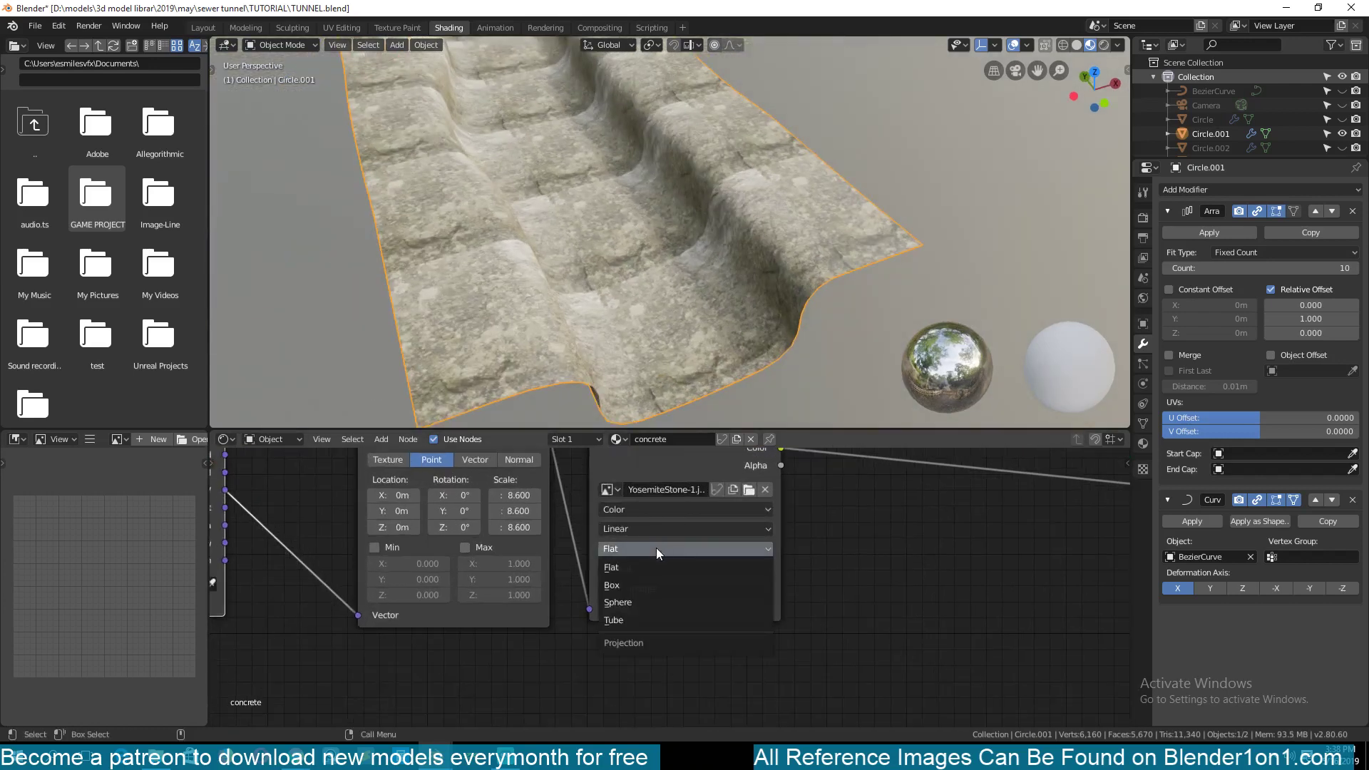
{"action": "left_click", "coordinate": [660, 589]}
{"action": "middle_click_drag", "start_coordinate": [452, 572], "coordinate": [598, 590]}
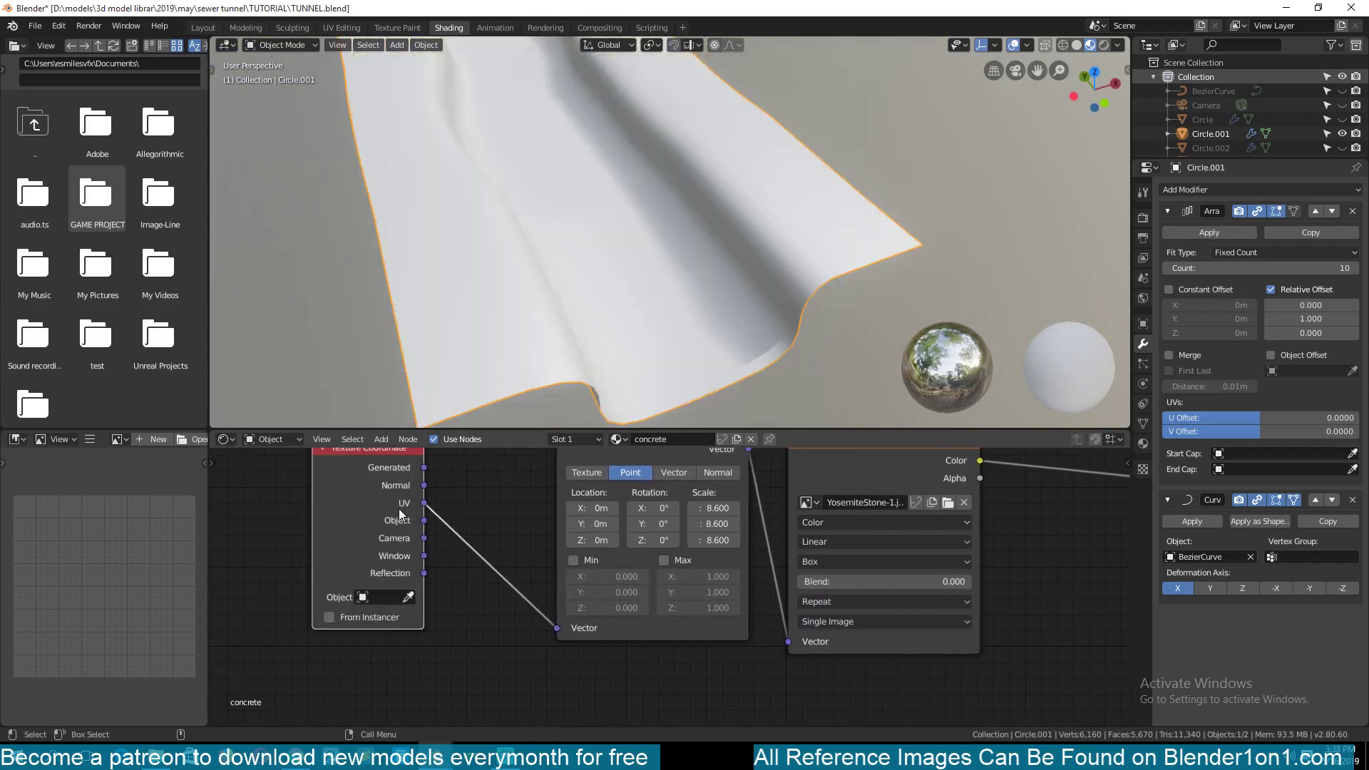
{"action": "left_click_drag", "start_coordinate": [416, 516], "coordinate": [557, 628]}
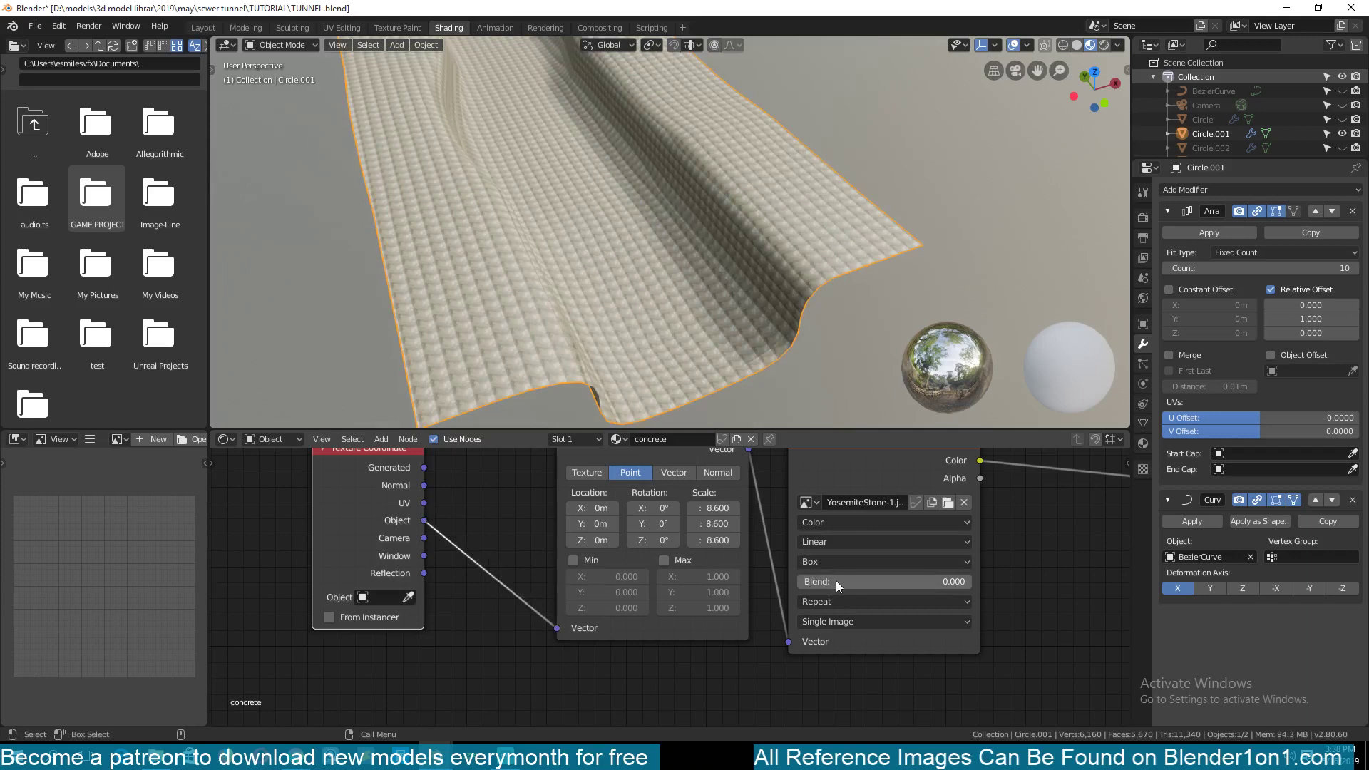
Try Flat projection on the YosemiteStone-1.jpg texture with Object coordinates, inspect the floor, and return to Box projection
{"action": "left_click", "coordinate": [848, 564]}
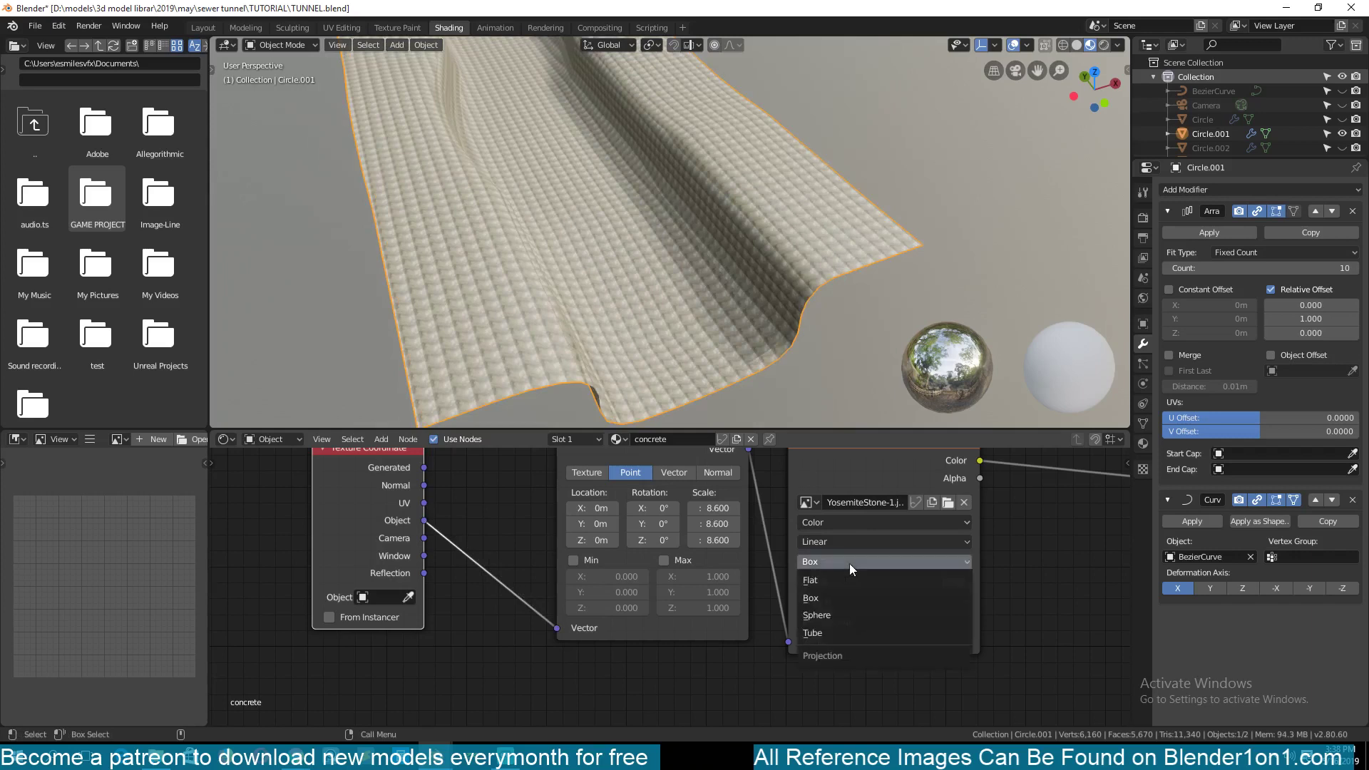
{"action": "left_click", "coordinate": [892, 566]}
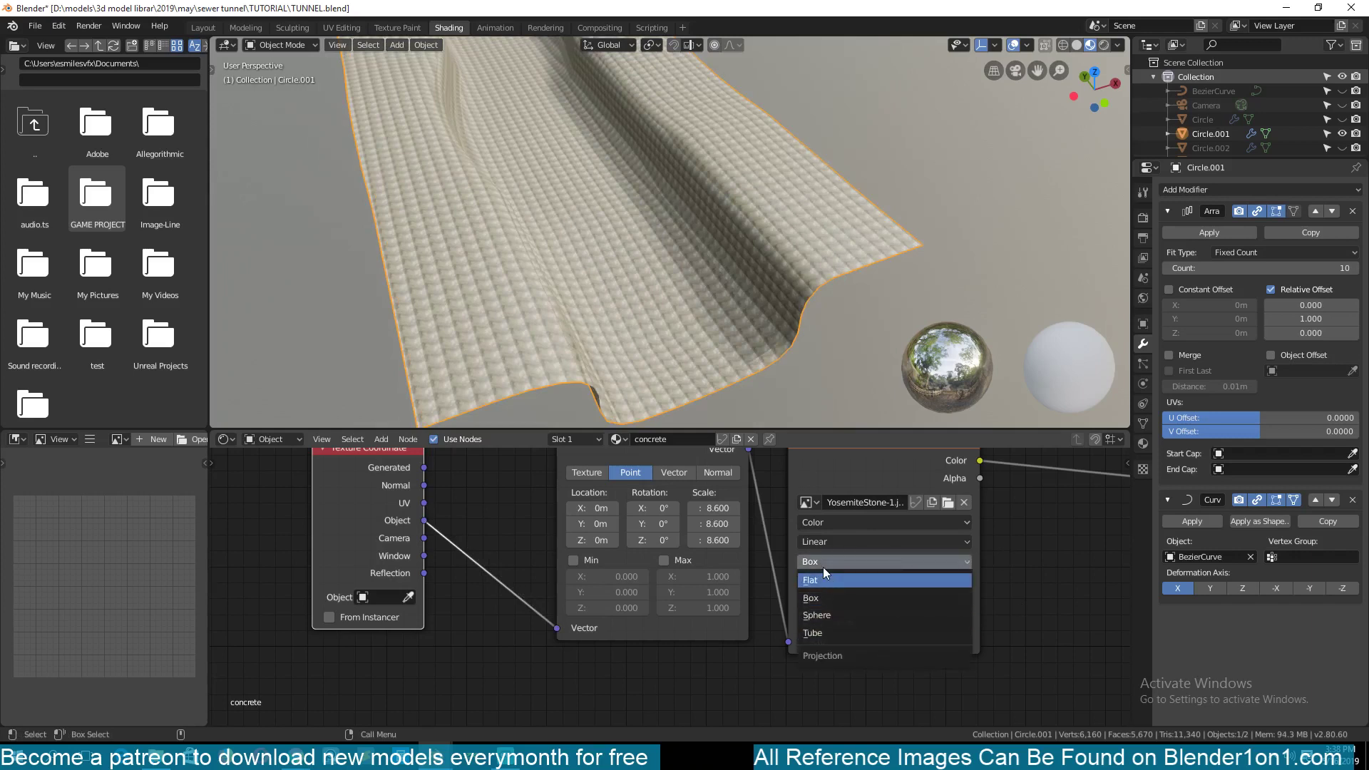
{"action": "left_click", "coordinate": [829, 596]}
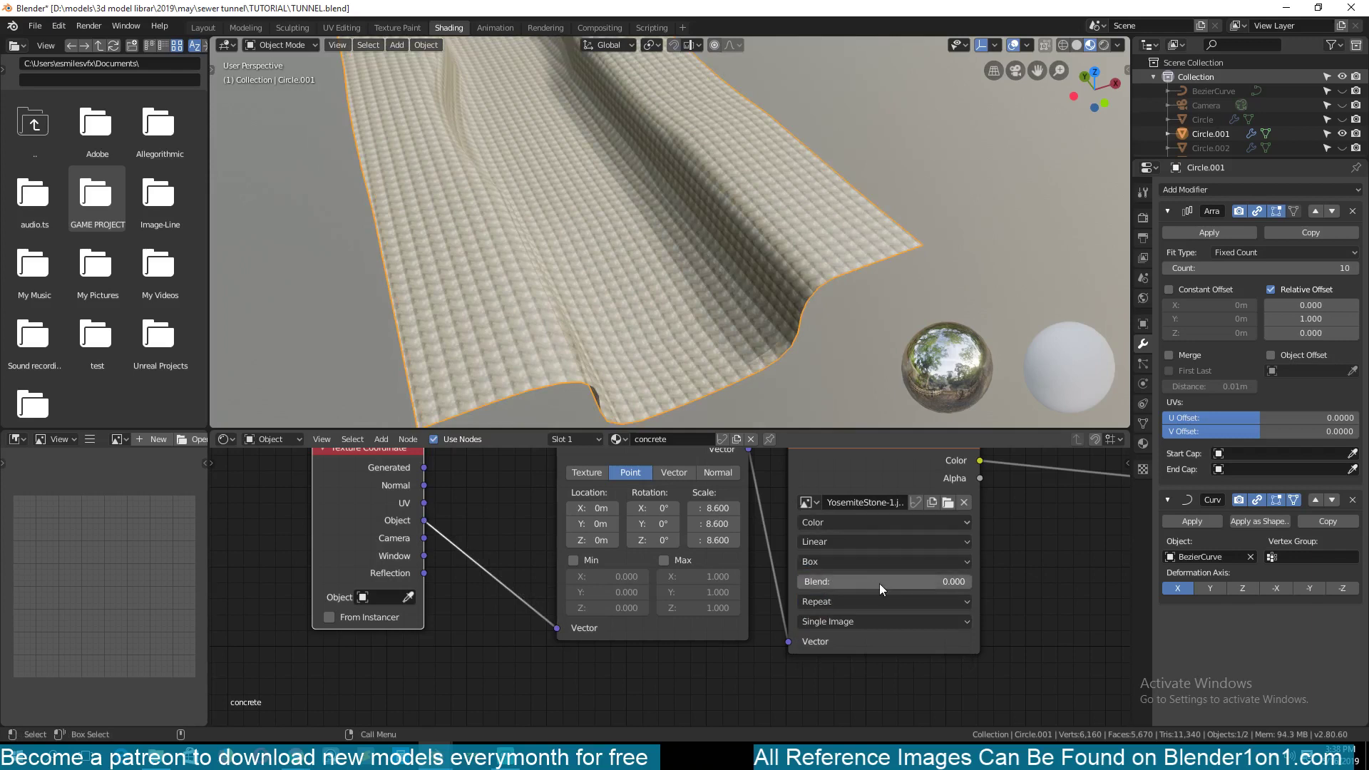
{"action": "left_click", "coordinate": [824, 566]}
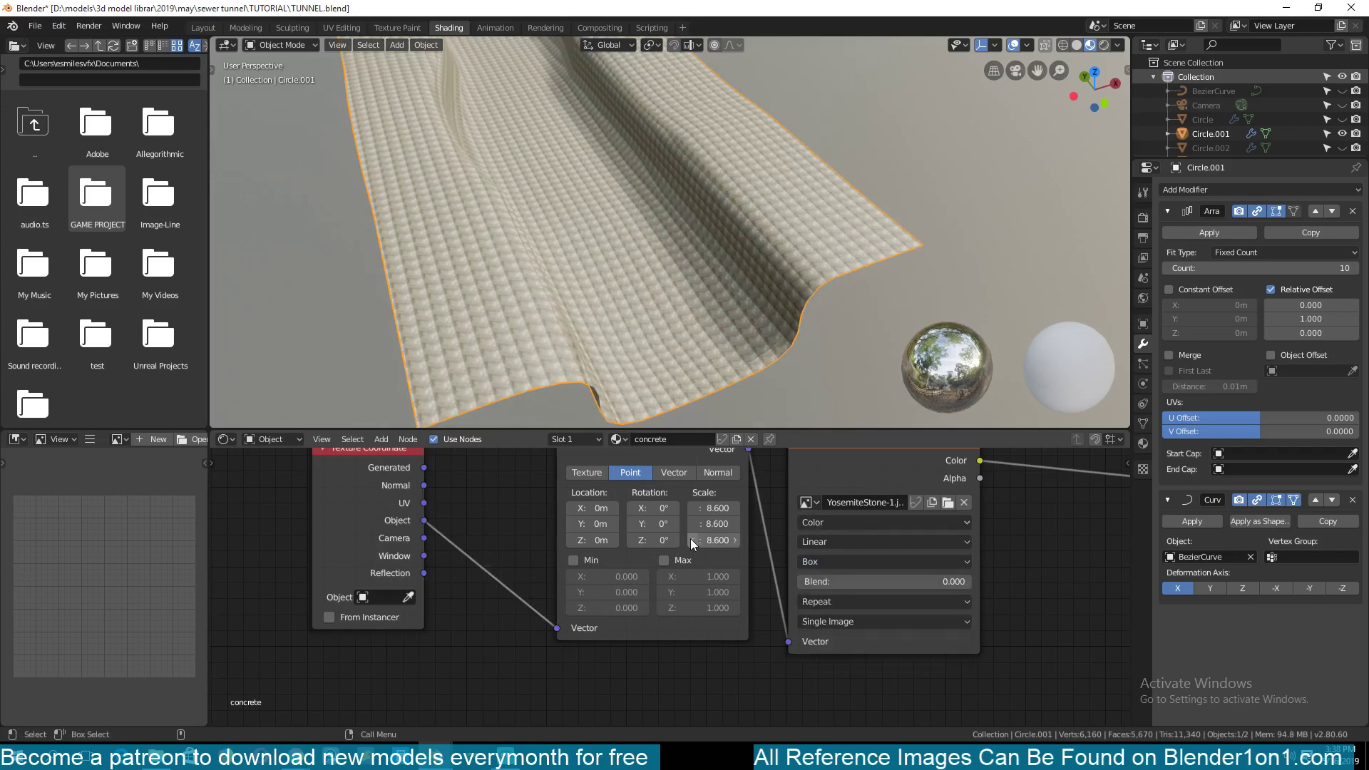
{"action": "left_click", "coordinate": [850, 562]}
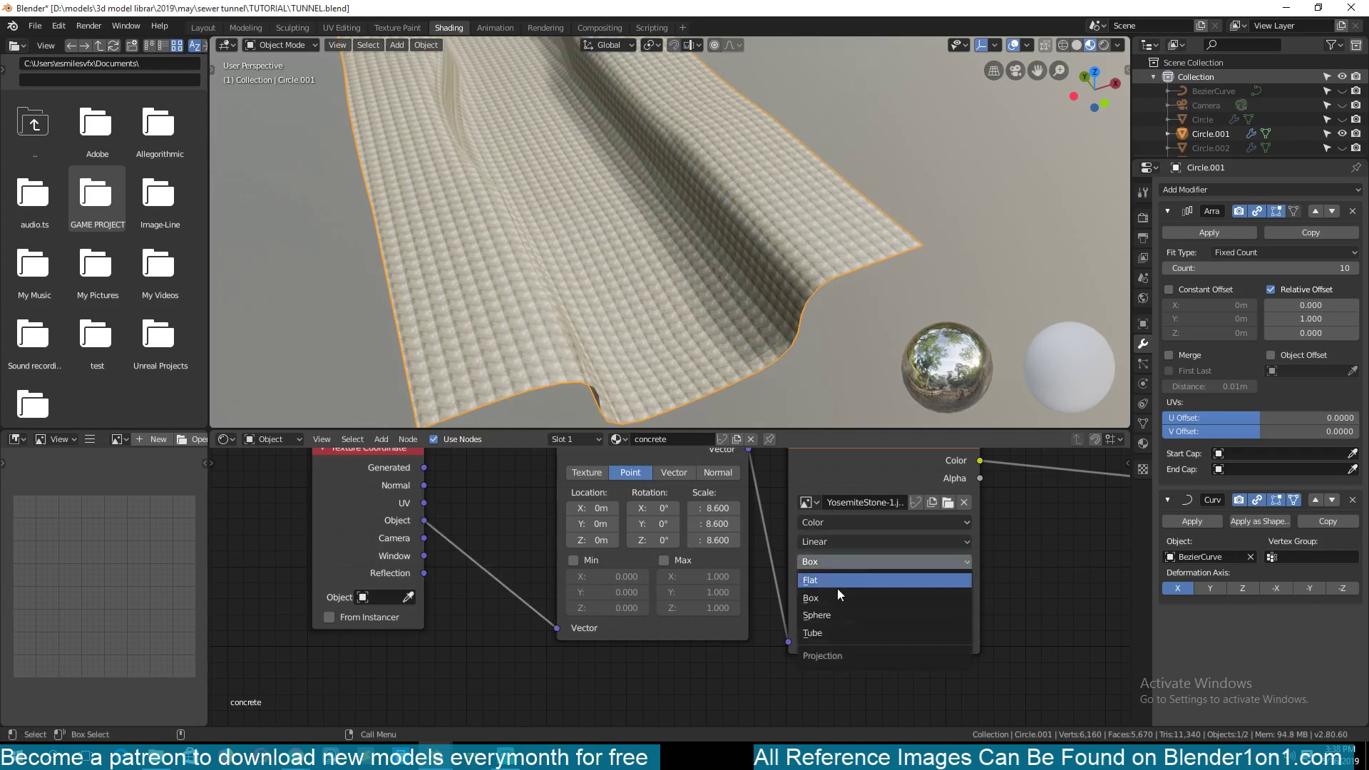
{"action": "left_click", "coordinate": [837, 580]}
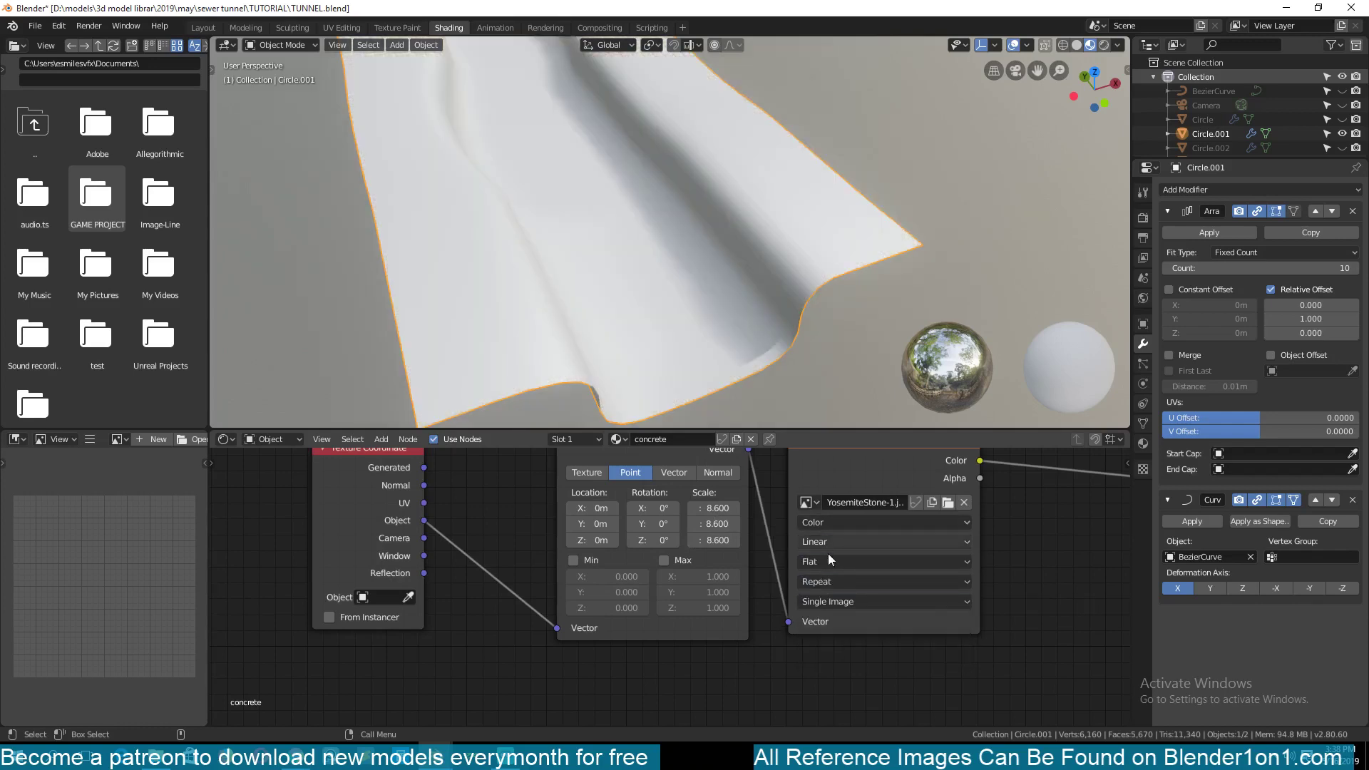
{"action": "middle_click_drag", "start_coordinate": [749, 343], "coordinate": [823, 249]}
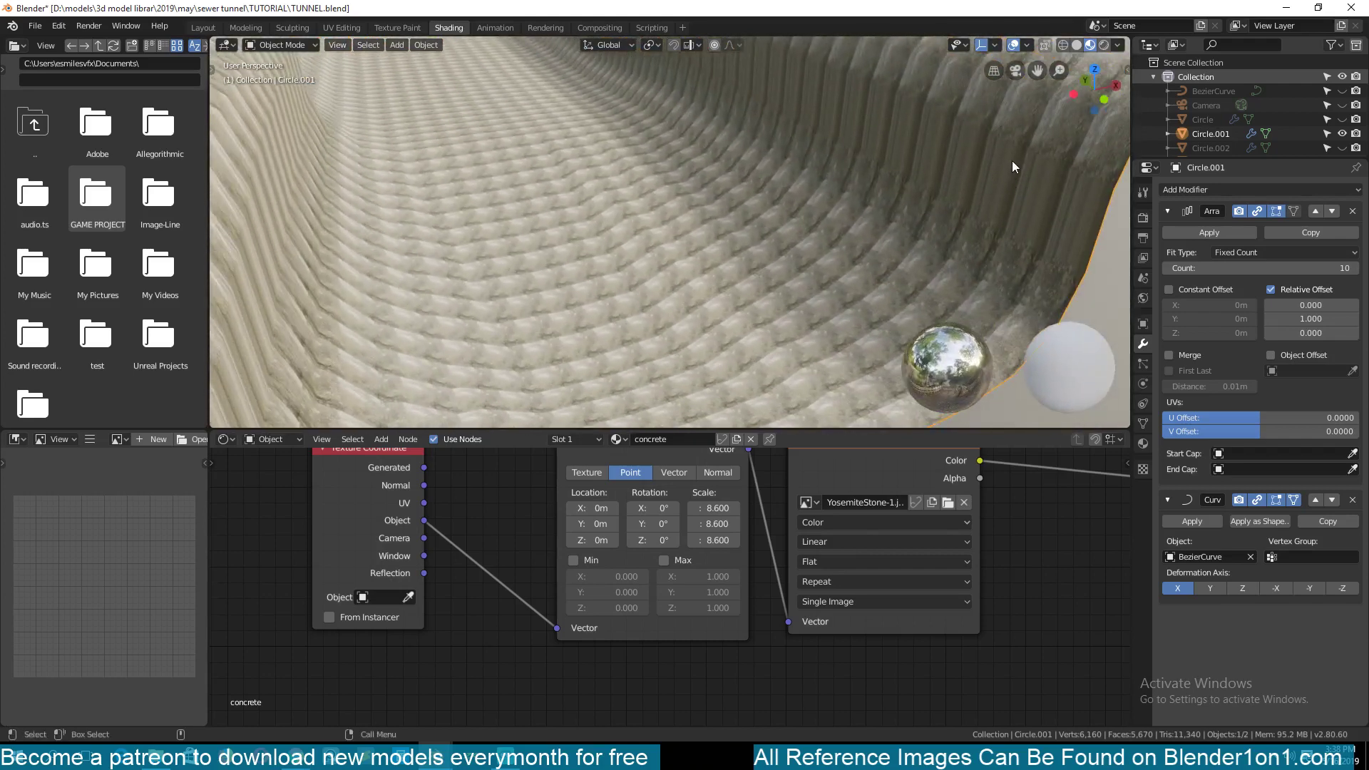
{"action": "left_click", "coordinate": [862, 561]}
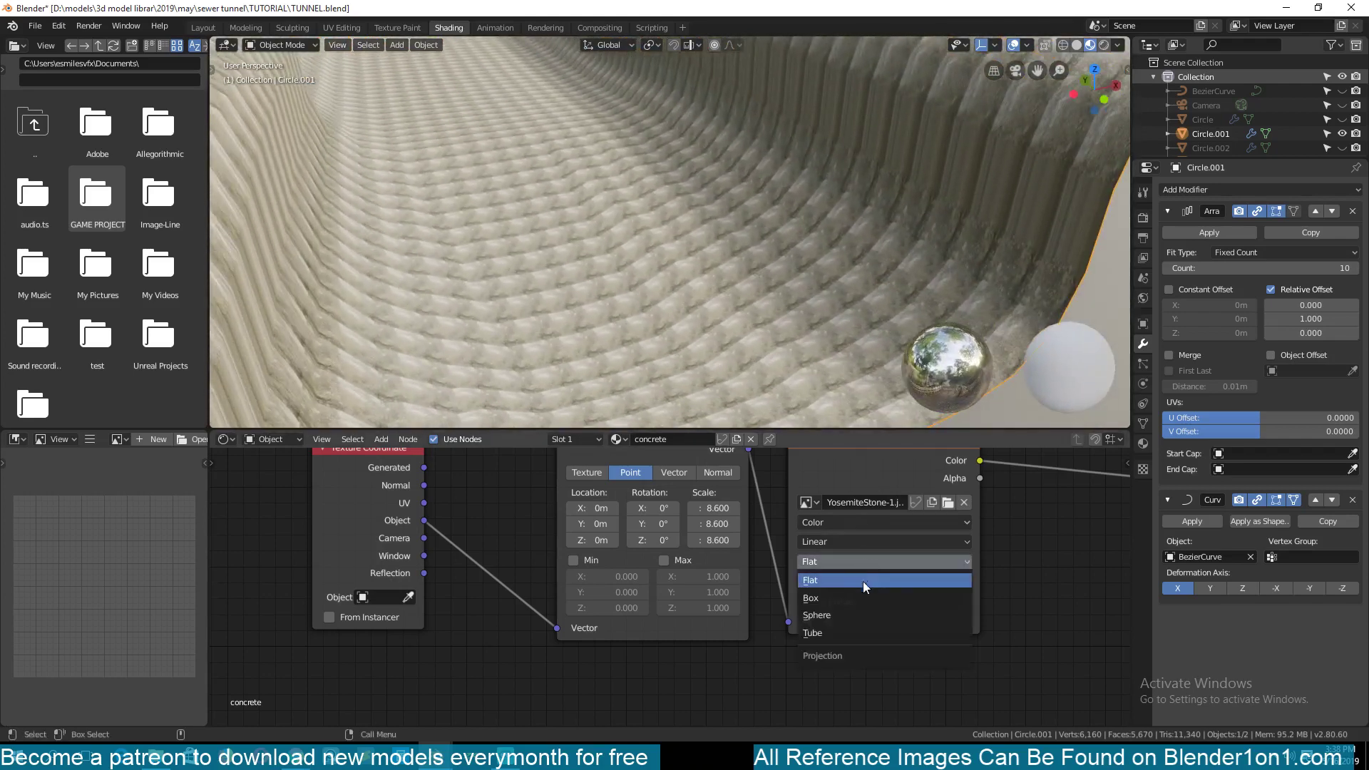
{"action": "left_click", "coordinate": [861, 599]}
{"action": "middle_click_drag", "start_coordinate": [939, 70], "coordinate": [643, 254]}
{"action": "scroll", "coordinate": [643, 253], "scroll_direction": "down", "scroll_amount": 3}
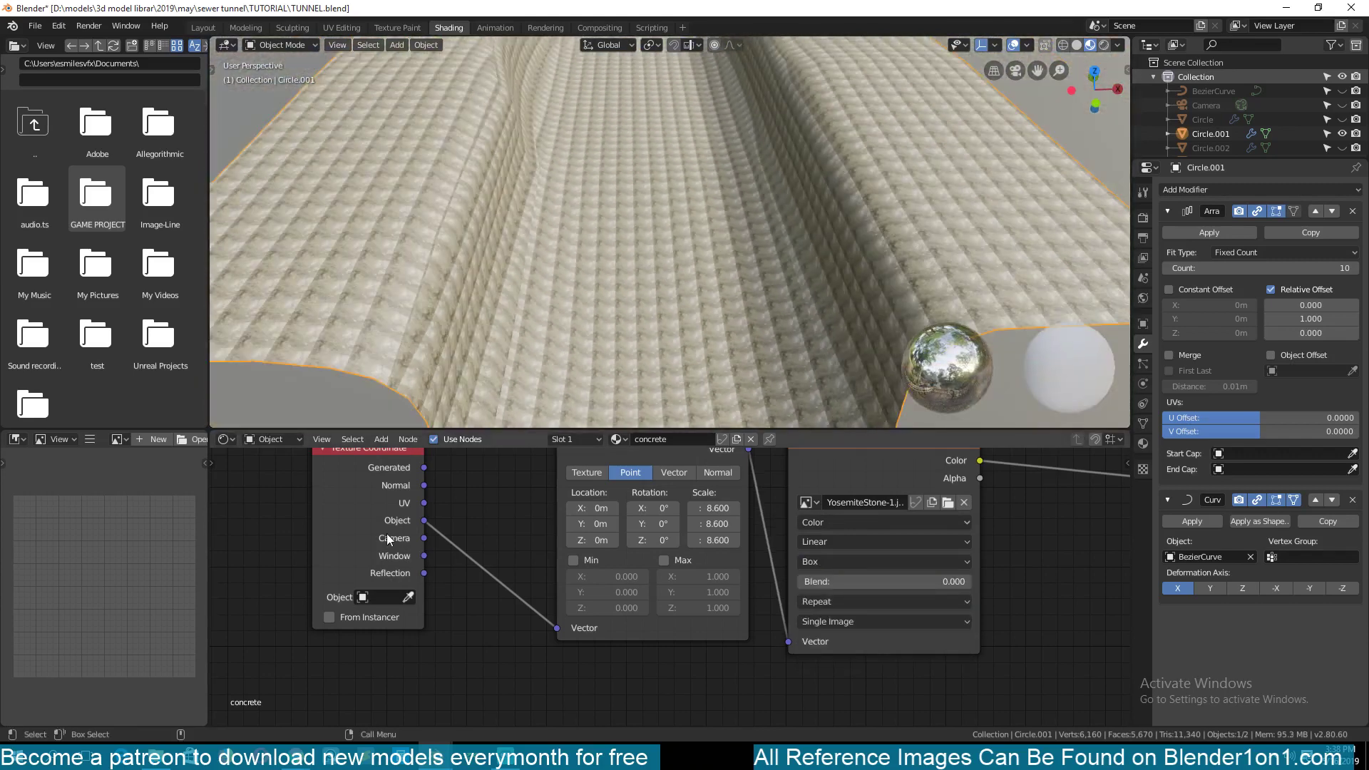
Reposition the Texture Coordinate node and set the Mapping node's X, Y and Z scale to 1.06
{"action": "left_click_drag", "start_coordinate": [387, 533], "coordinate": [360, 569]}
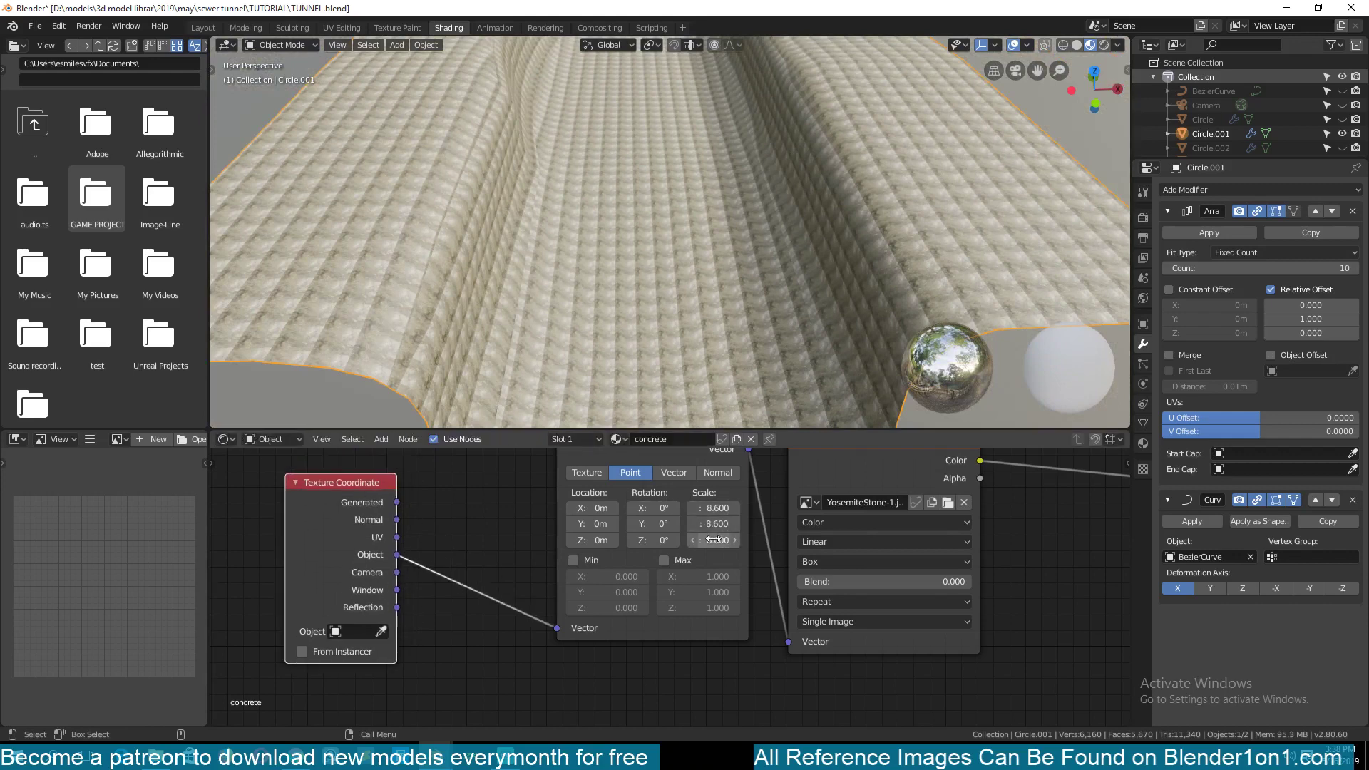
{"action": "left_click_drag", "start_coordinate": [715, 509], "coordinate": [674, 511]}
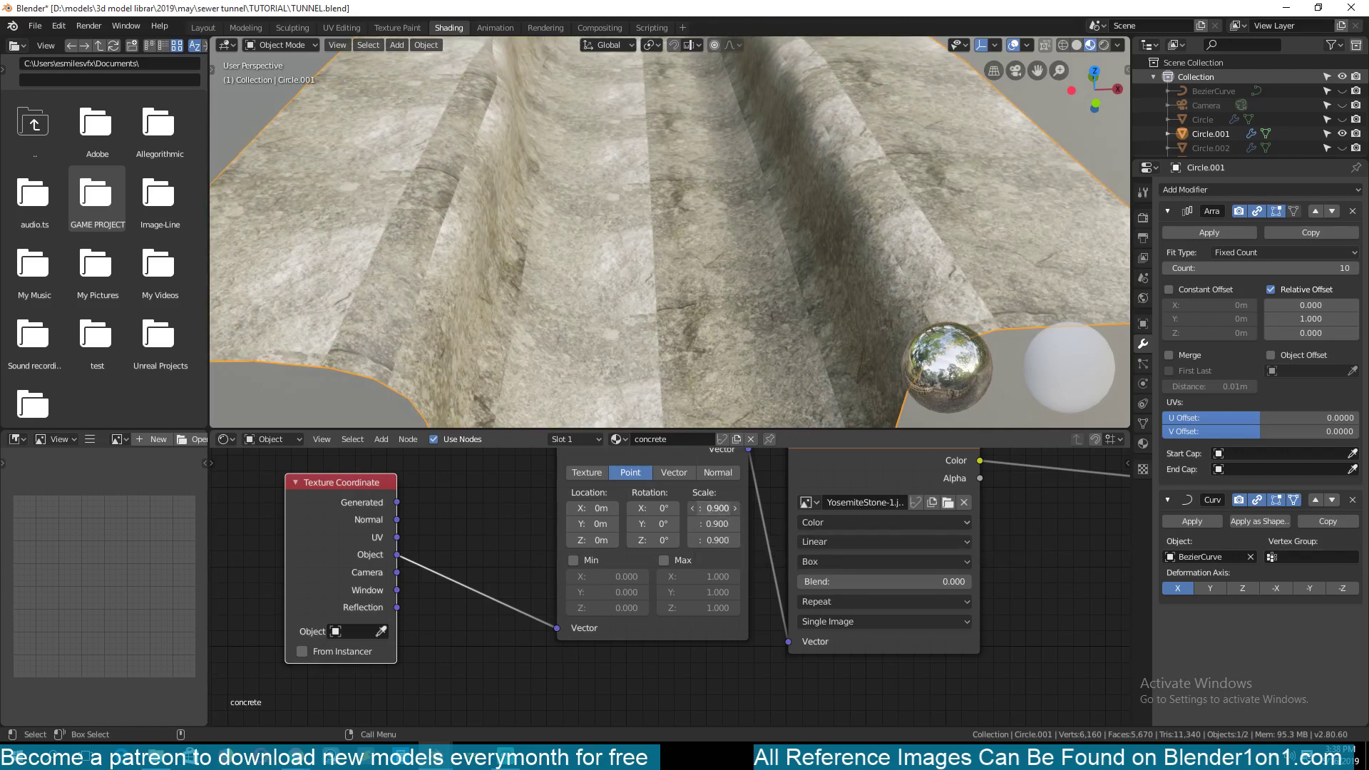
{"action": "mouse_move", "coordinate": [715, 507]}
{"action": "left_mouse_down"}
{"action": "mouse_move", "coordinate": [827, 508]}
{"action": "mouse_move", "coordinate": [623, 507]}
{"action": "mouse_move", "coordinate": [732, 508]}
{"action": "left_mouse_up"}
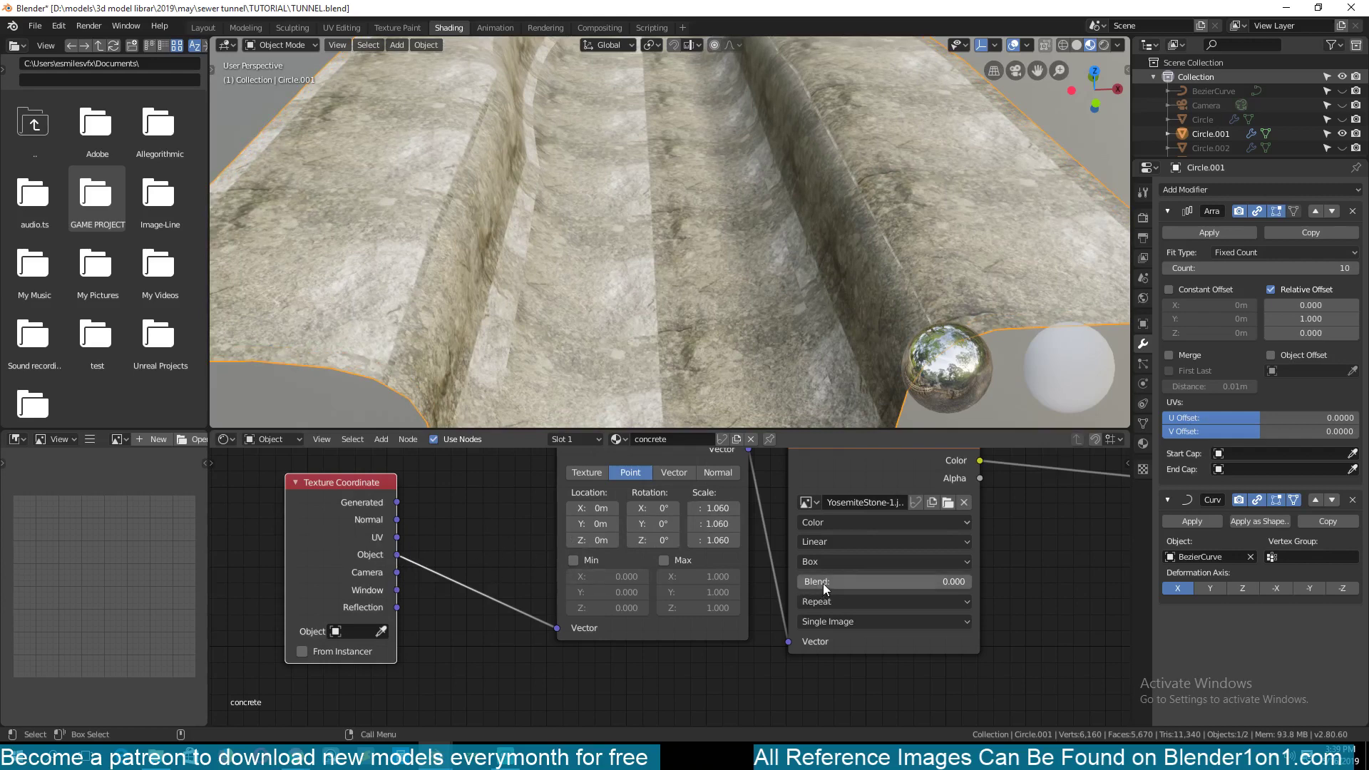
Test different Box projection blend values on the stone texture, ending at 0.609, and check the seams along the floor
{"action": "left_click_drag", "start_coordinate": [817, 582], "coordinate": [963, 582]}
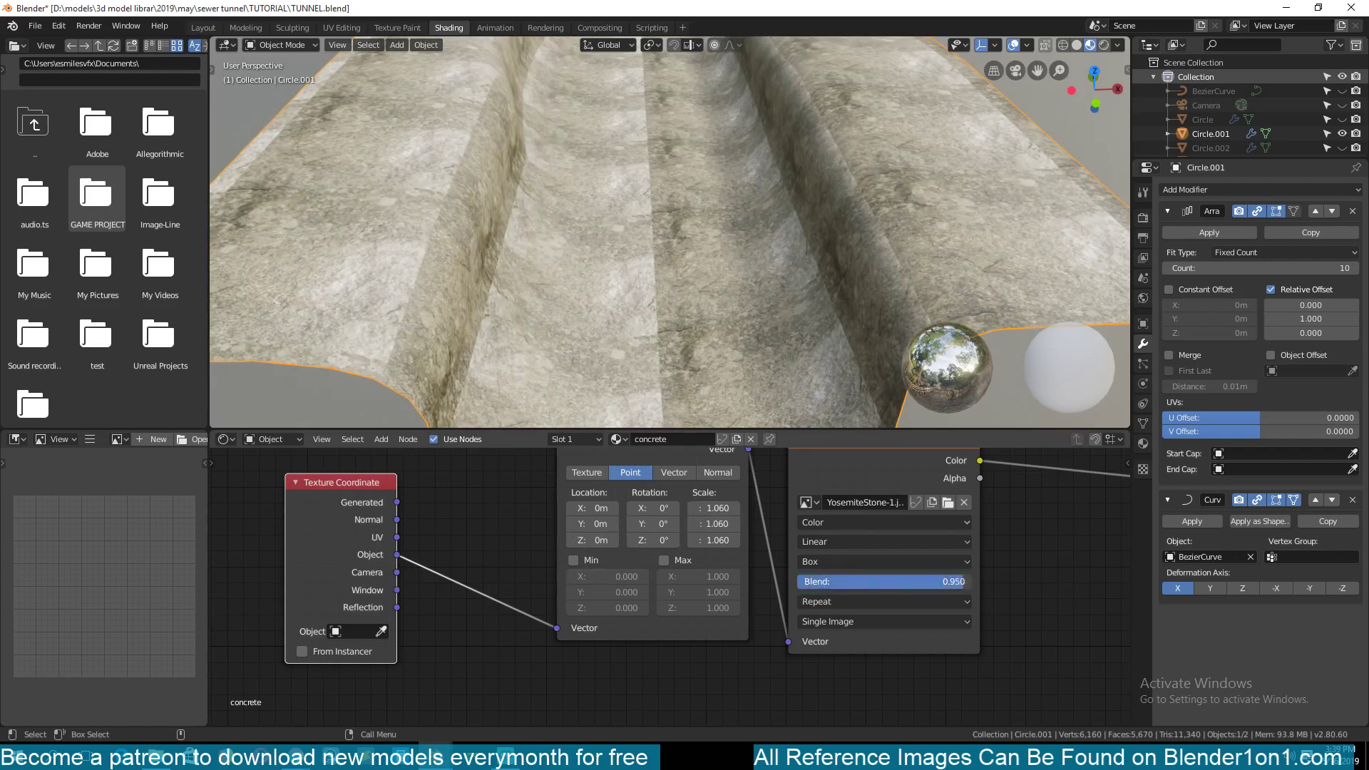
{"action": "middle_click_drag", "start_coordinate": [777, 402], "coordinate": [666, 289]}
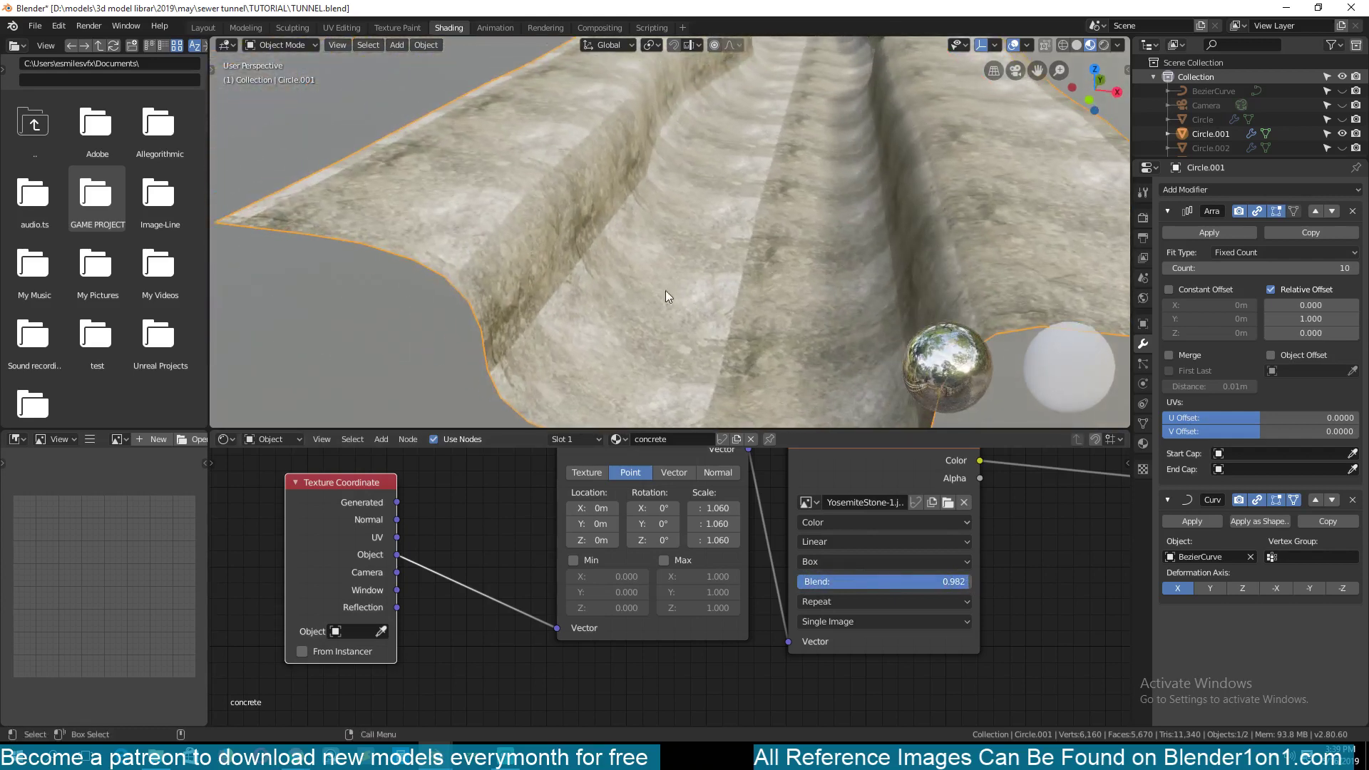
{"action": "left_click_drag", "start_coordinate": [951, 588], "coordinate": [892, 582]}
{"action": "middle_click_drag", "start_coordinate": [742, 335], "coordinate": [636, 342]}
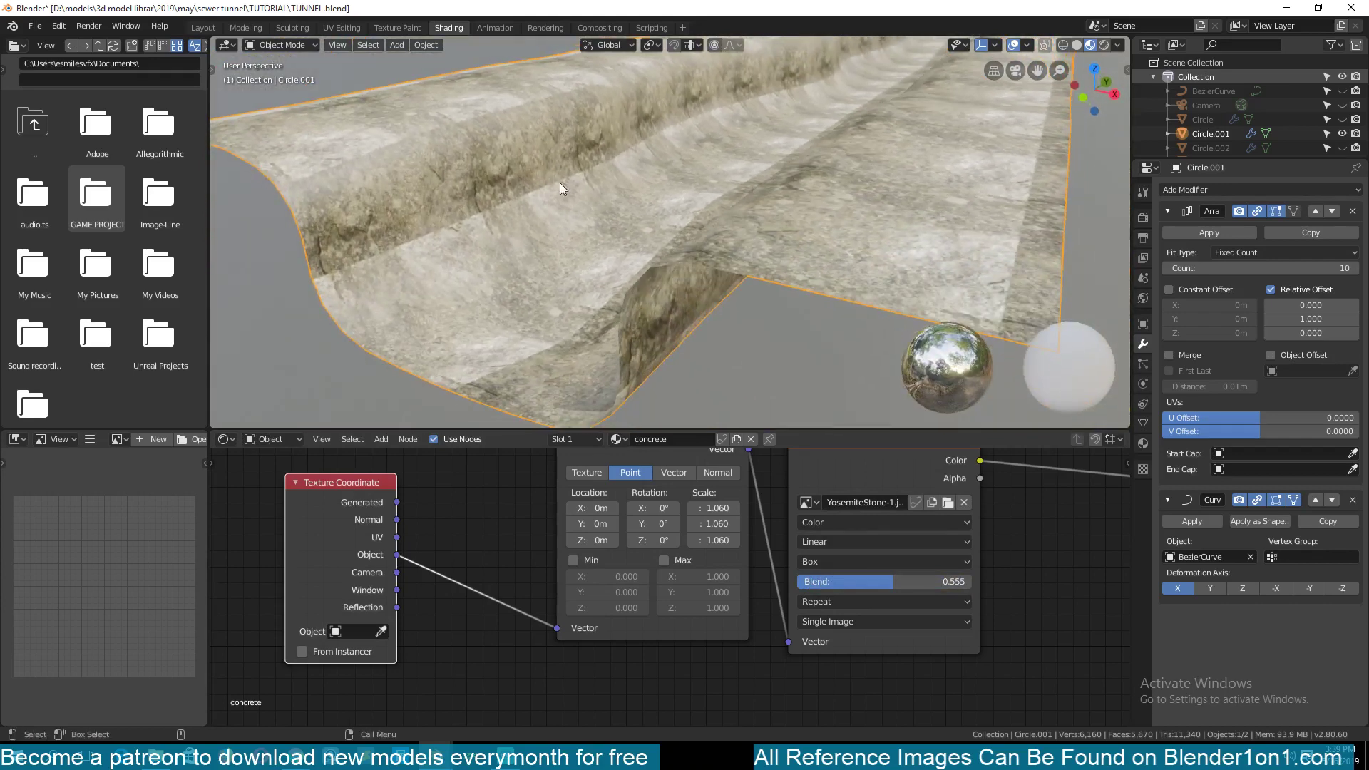
{"action": "middle_click_drag", "start_coordinate": [669, 151], "coordinate": [738, 220]}
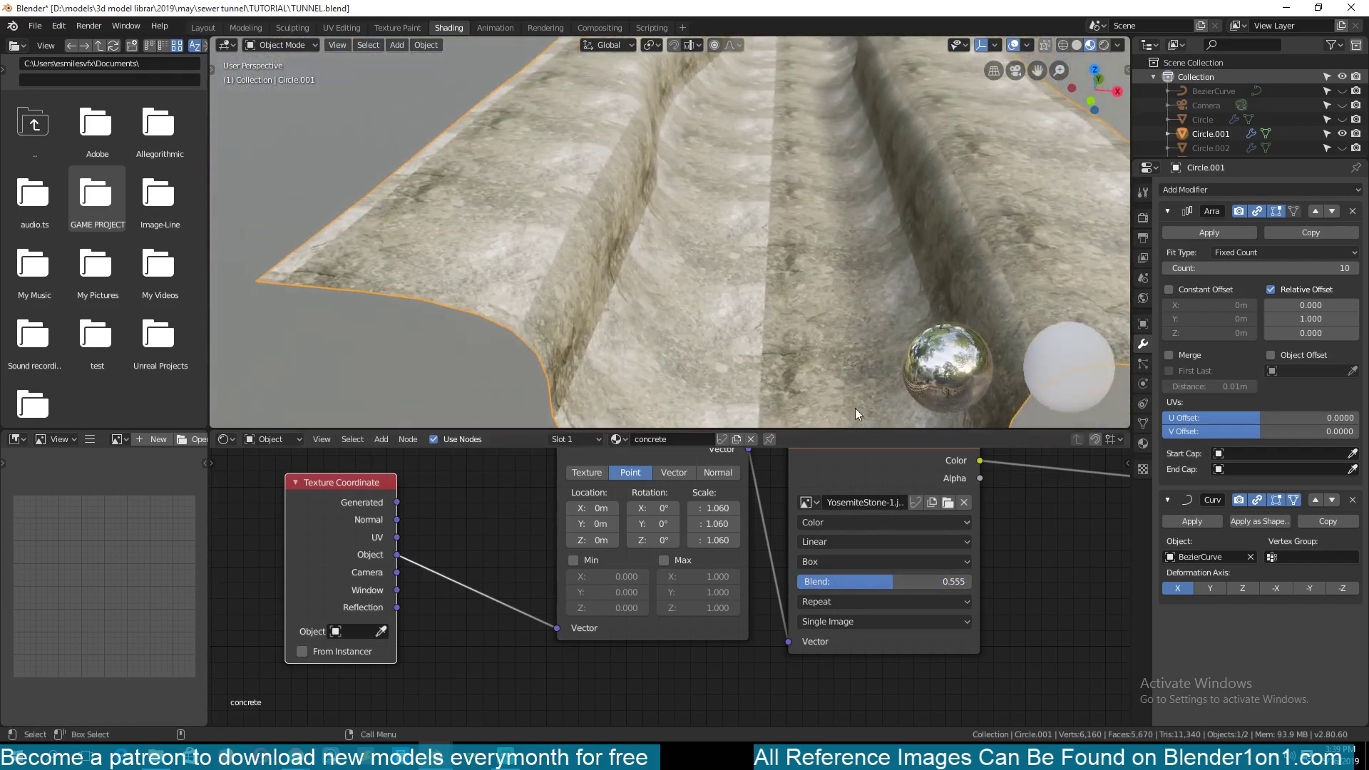
{"action": "left_click_drag", "start_coordinate": [927, 581], "coordinate": [970, 581]}
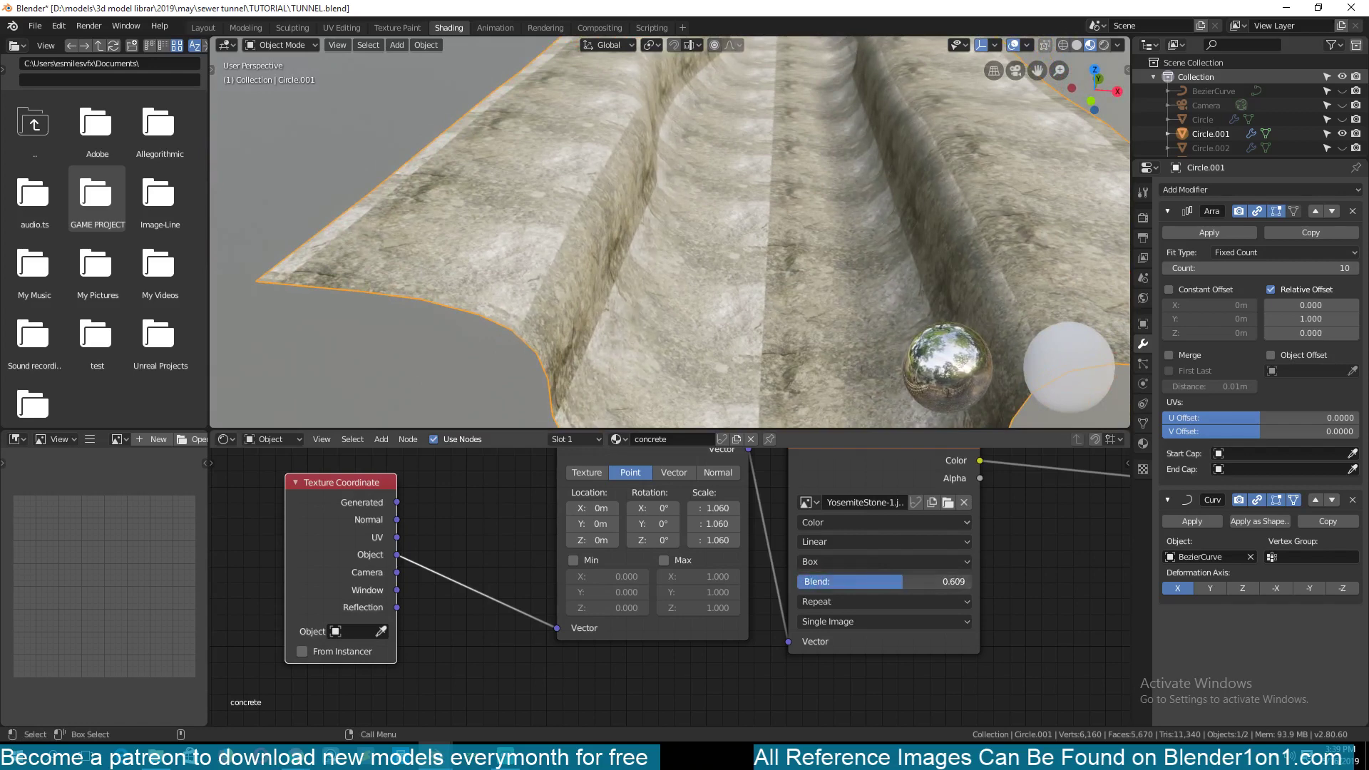
{"action": "middle_click_drag", "start_coordinate": [750, 283], "coordinate": [573, 300]}
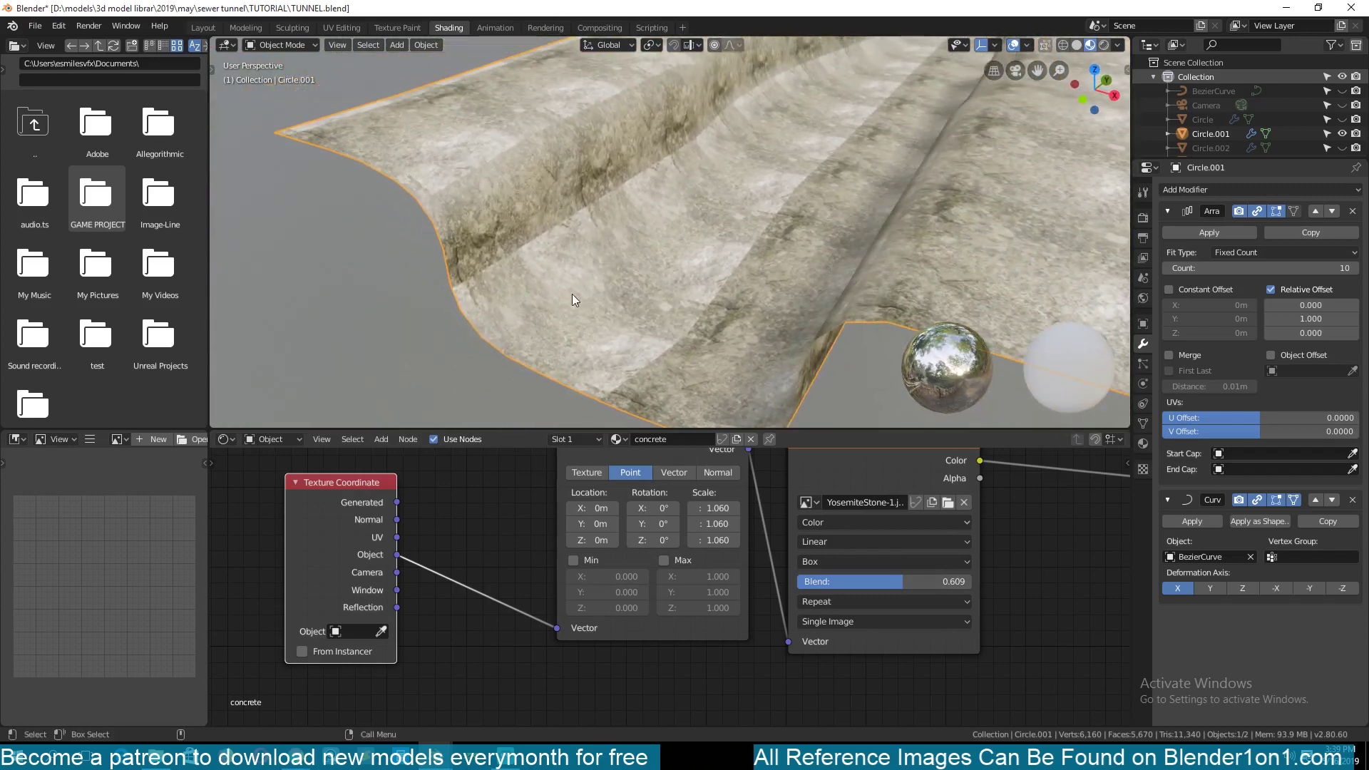
Link the Texture Coordinate UV output to the Mapping node and set the stone texture's projection to Flat
{"action": "left_click_drag", "start_coordinate": [396, 537], "coordinate": [555, 631]}
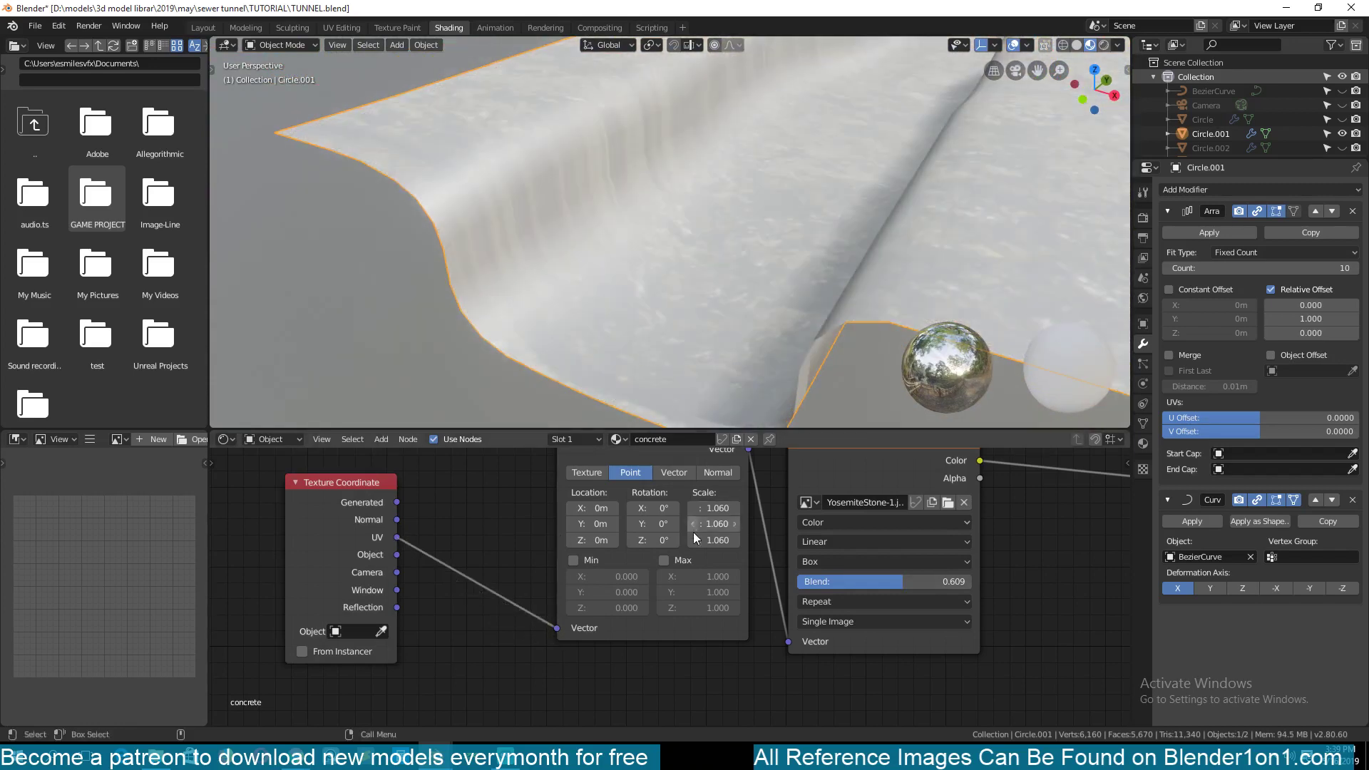
{"action": "left_click", "coordinate": [876, 565]}
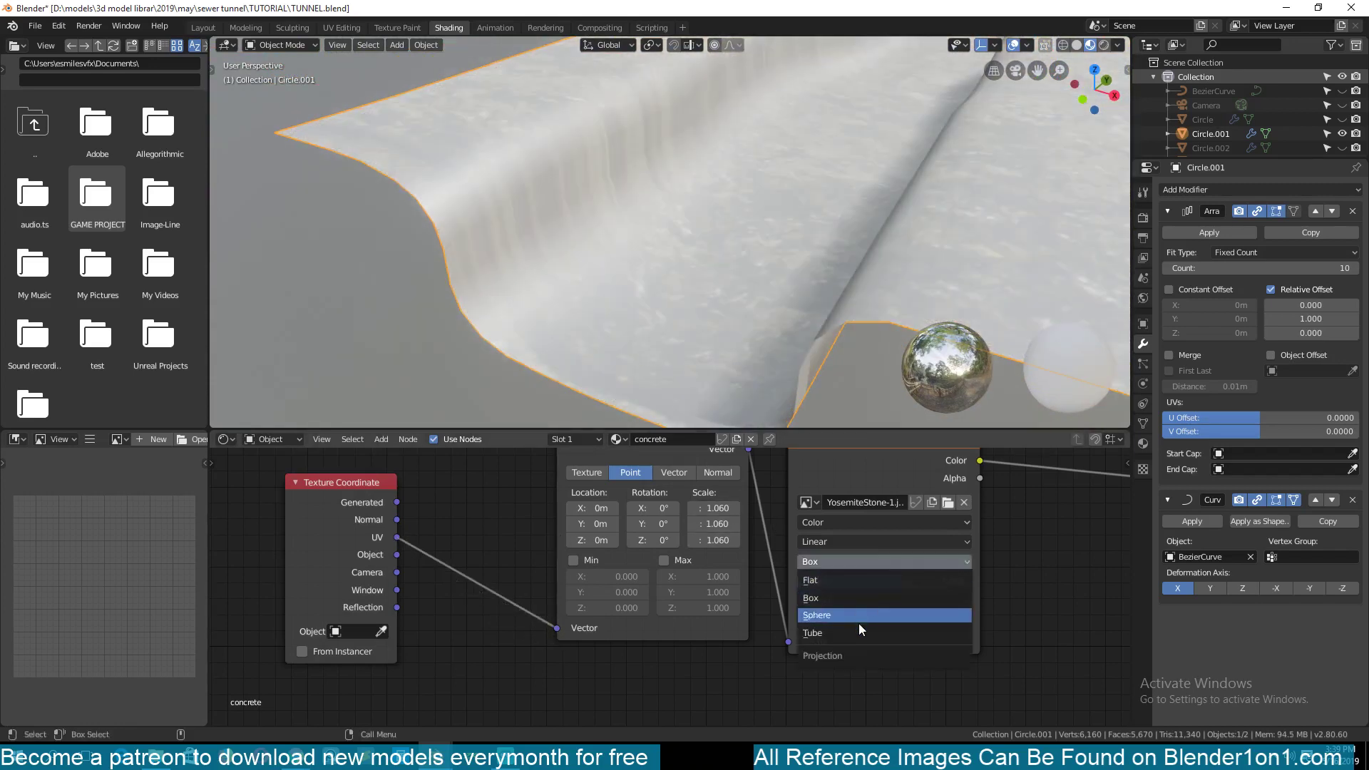
{"action": "left_click", "coordinate": [861, 581]}
{"action": "middle_click_drag", "start_coordinate": [612, 311], "coordinate": [642, 287]}
{"action": "scroll", "coordinate": [579, 318], "scroll_direction": "down", "scroll_amount": 6}
{"action": "scroll", "coordinate": [538, 332], "scroll_direction": "up", "scroll_amount": 5}
{"action": "scroll", "coordinate": [545, 276], "scroll_direction": "down", "scroll_amount": 5}
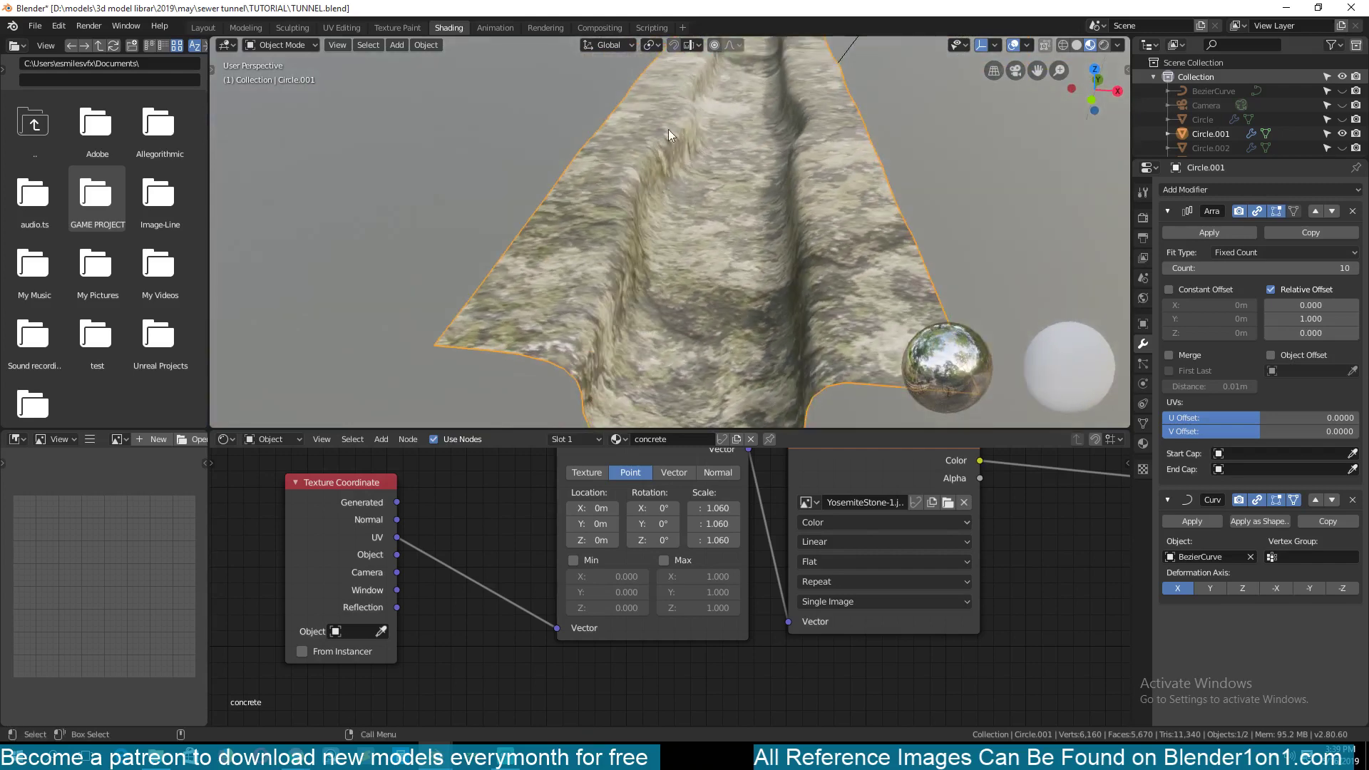
{"action": "middle_click_drag", "start_coordinate": [669, 130], "coordinate": [639, 183]}
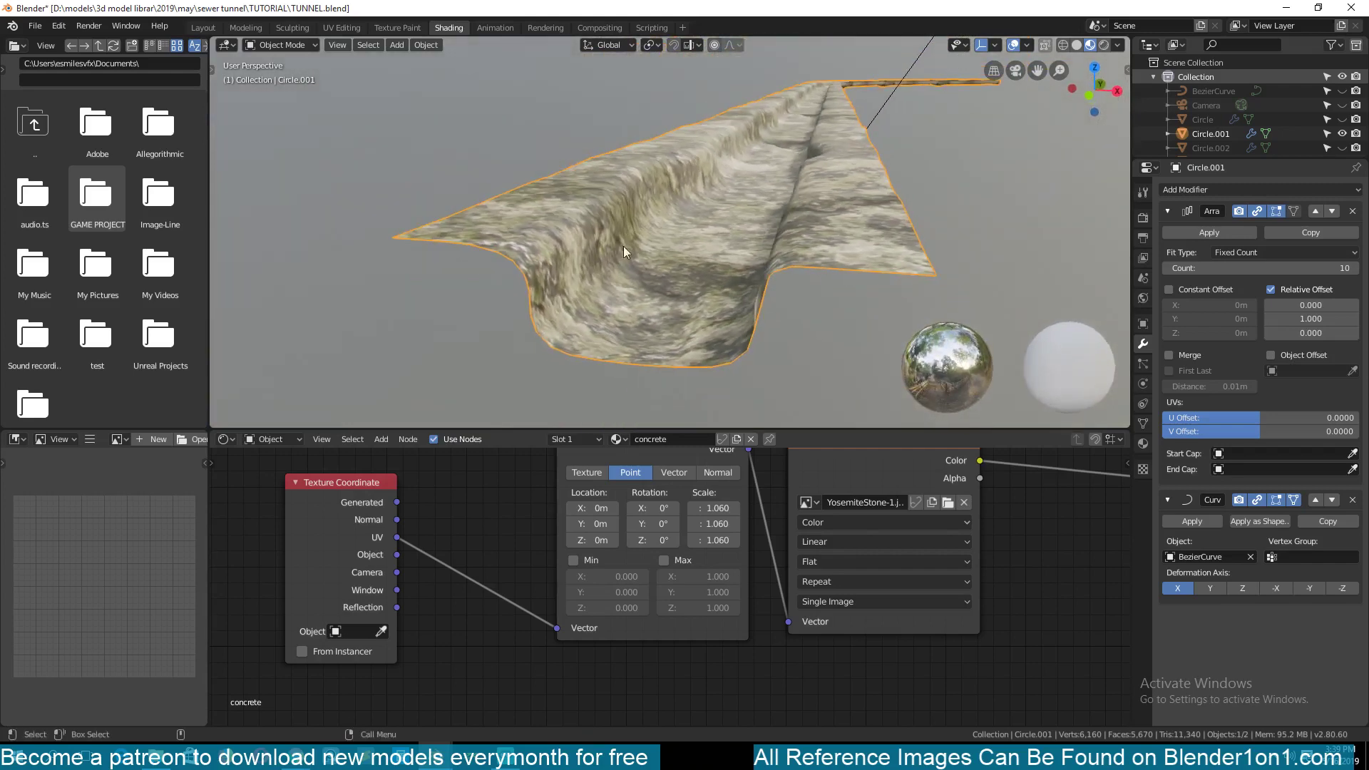
Move the YosemiteStone-1.jpg texture node slightly upward beside the Mapping node
{"action": "scroll", "coordinate": [862, 541], "scroll_direction": "down", "scroll_amount": 4}
{"action": "middle_click_drag", "start_coordinate": [891, 545], "coordinate": [553, 568]}
{"action": "scroll", "coordinate": [572, 521], "scroll_direction": "up", "scroll_amount": 2}
{"action": "mouse_move", "coordinate": [522, 566]}
{"action": "left_mouse_down"}
{"action": "mouse_move", "coordinate": [500, 548]}
{"action": "mouse_move", "coordinate": [522, 549]}
{"action": "left_mouse_up"}
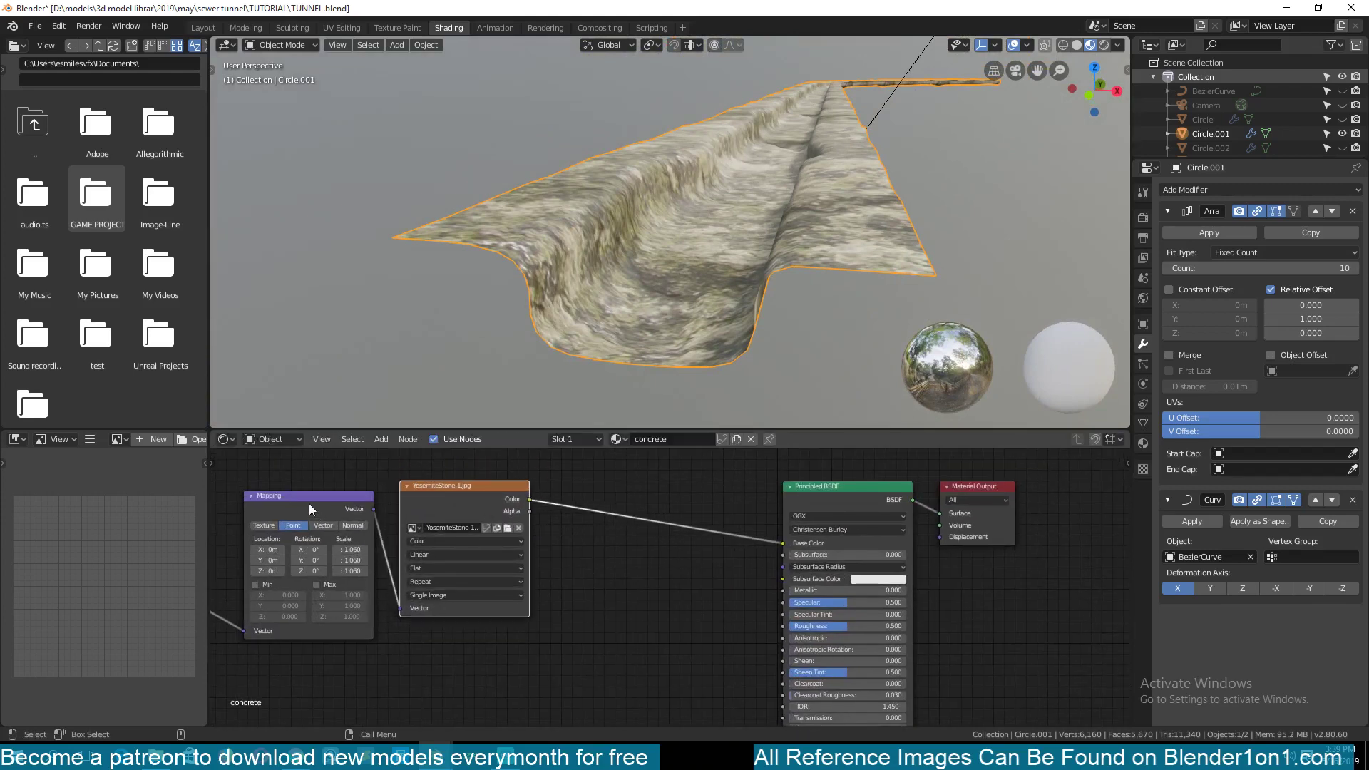
Shift the Mapping and stone texture nodes away from the Principled BSDF and add a ColorRamp node in the gap
{"action": "left_click_drag", "start_coordinate": [309, 503], "coordinate": [255, 502]}
{"action": "left_click_drag", "start_coordinate": [474, 491], "coordinate": [341, 491]}
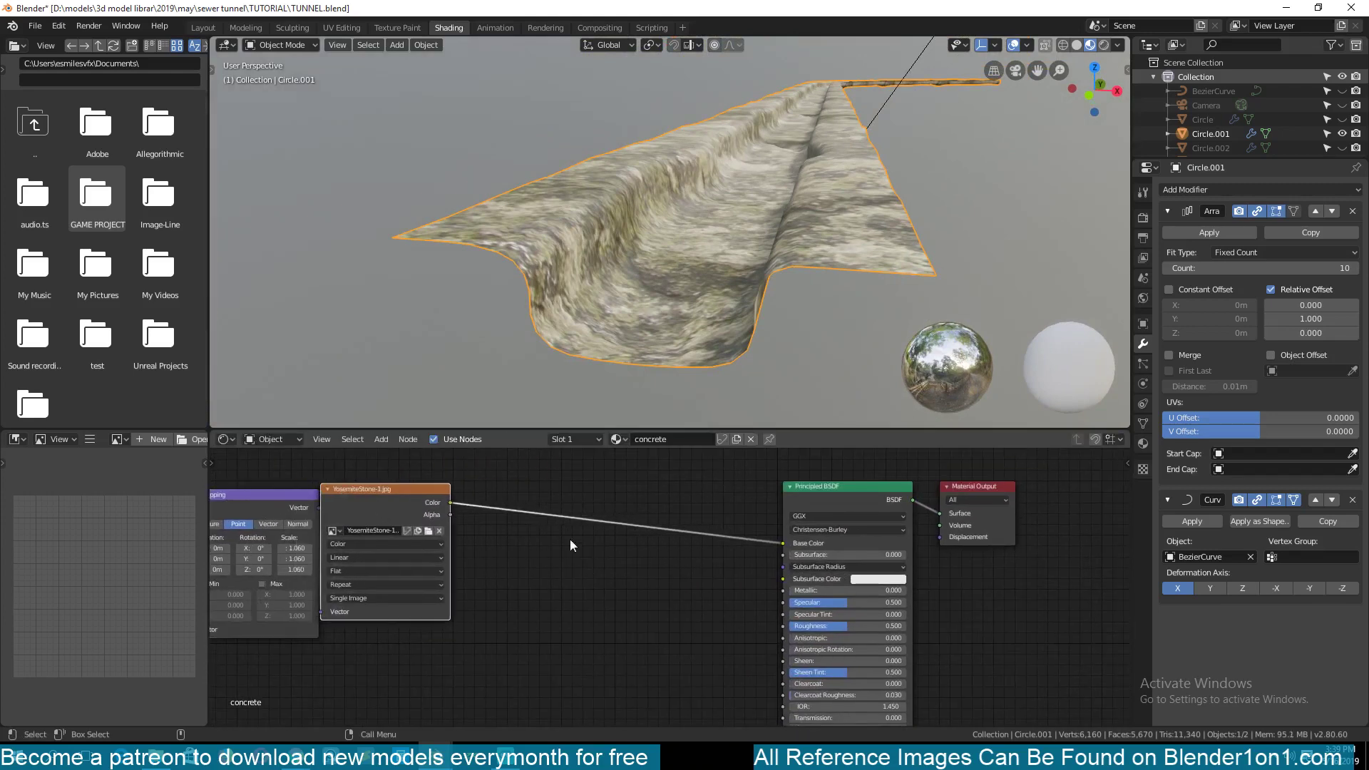
{"action": "key", "text": "shift+a"}
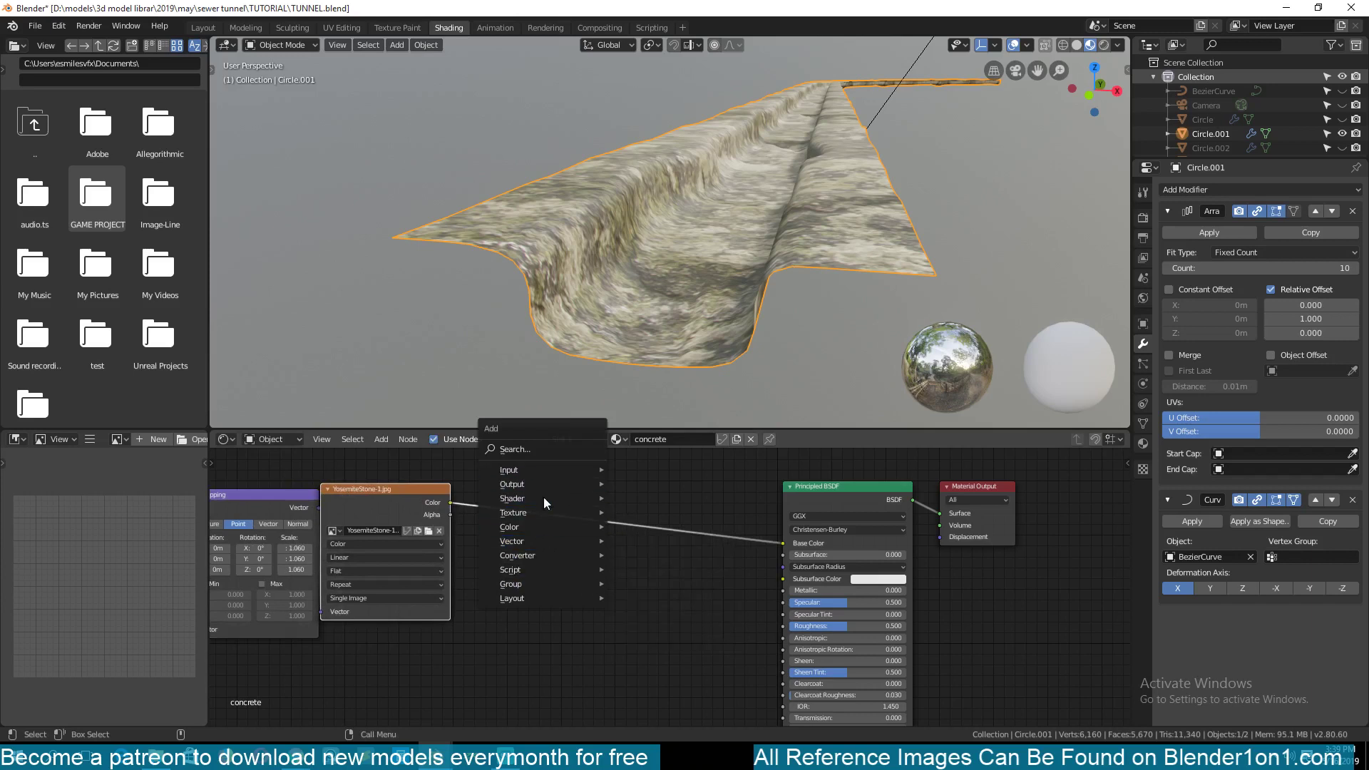
{"action": "mouse_move", "coordinate": [542, 555]}
{"action": "left_click", "coordinate": [645, 380]}
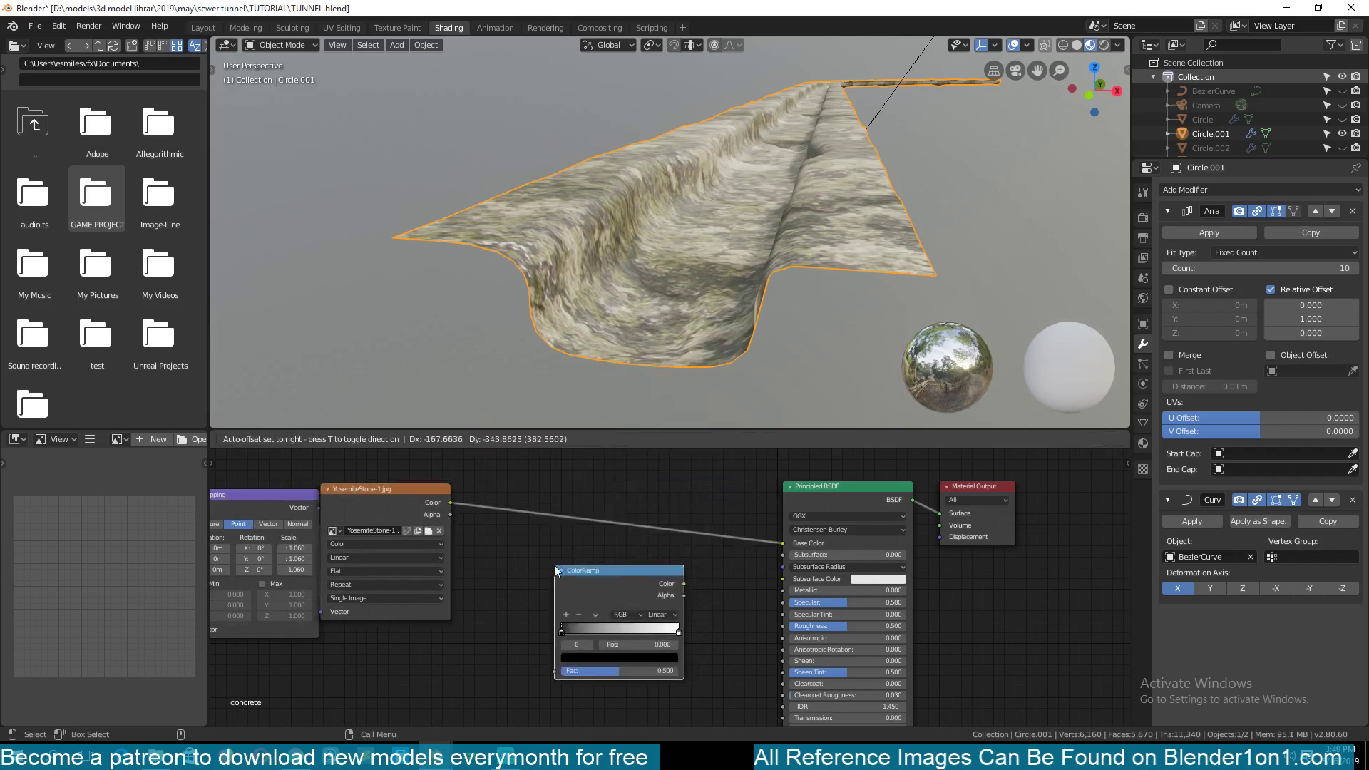
{"action": "left_click", "coordinate": [554, 568]}
Link the stone texture's Color output to the ColorRamp's Fac input
{"action": "left_click", "coordinate": [419, 507]}
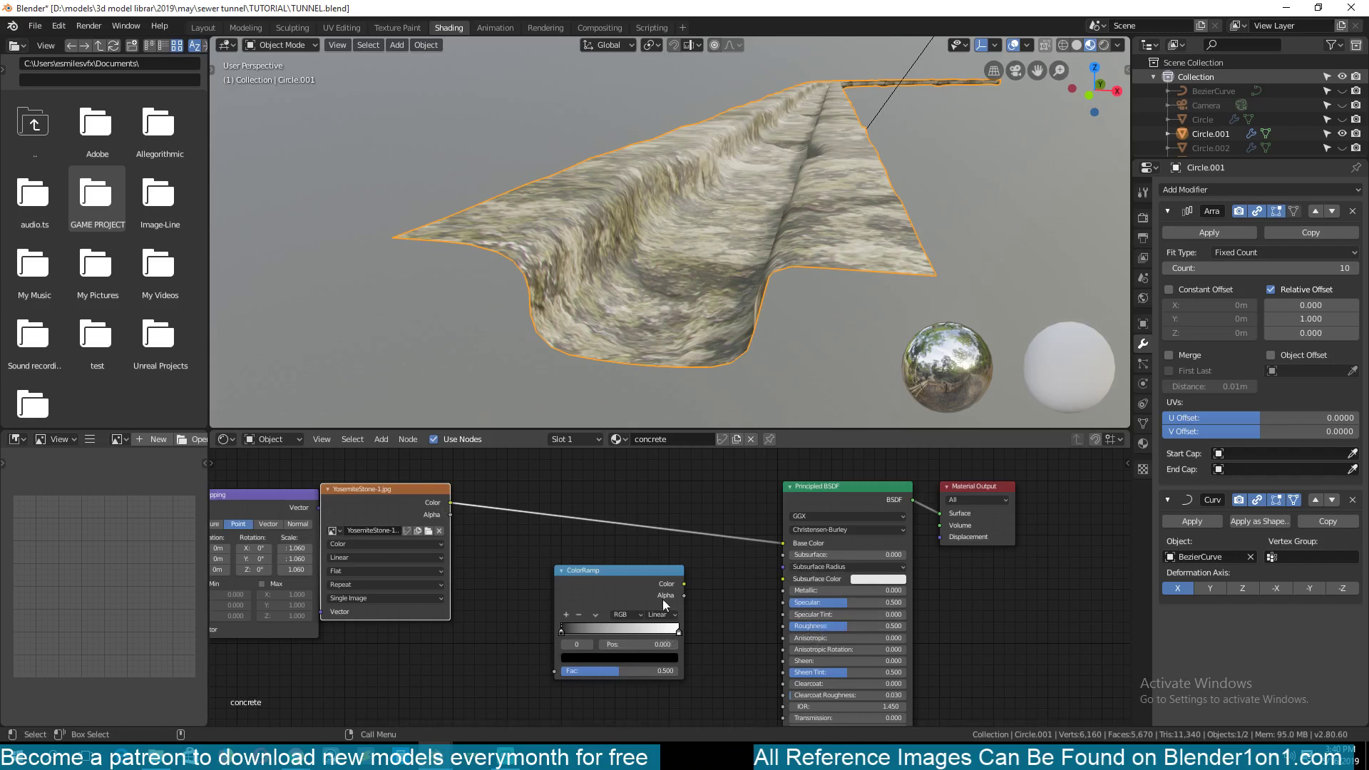
{"action": "left_click", "coordinate": [784, 626]}
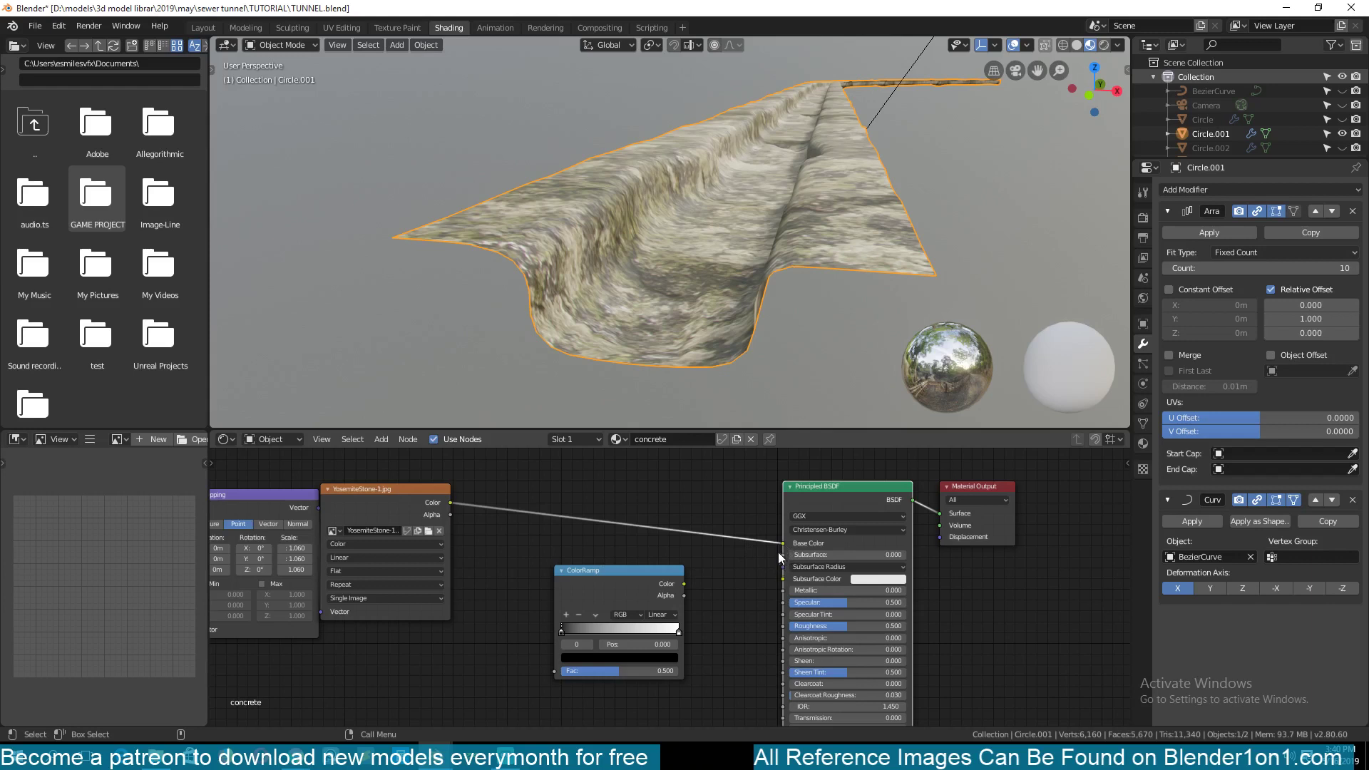
{"action": "left_click_drag", "start_coordinate": [450, 503], "coordinate": [556, 671]}
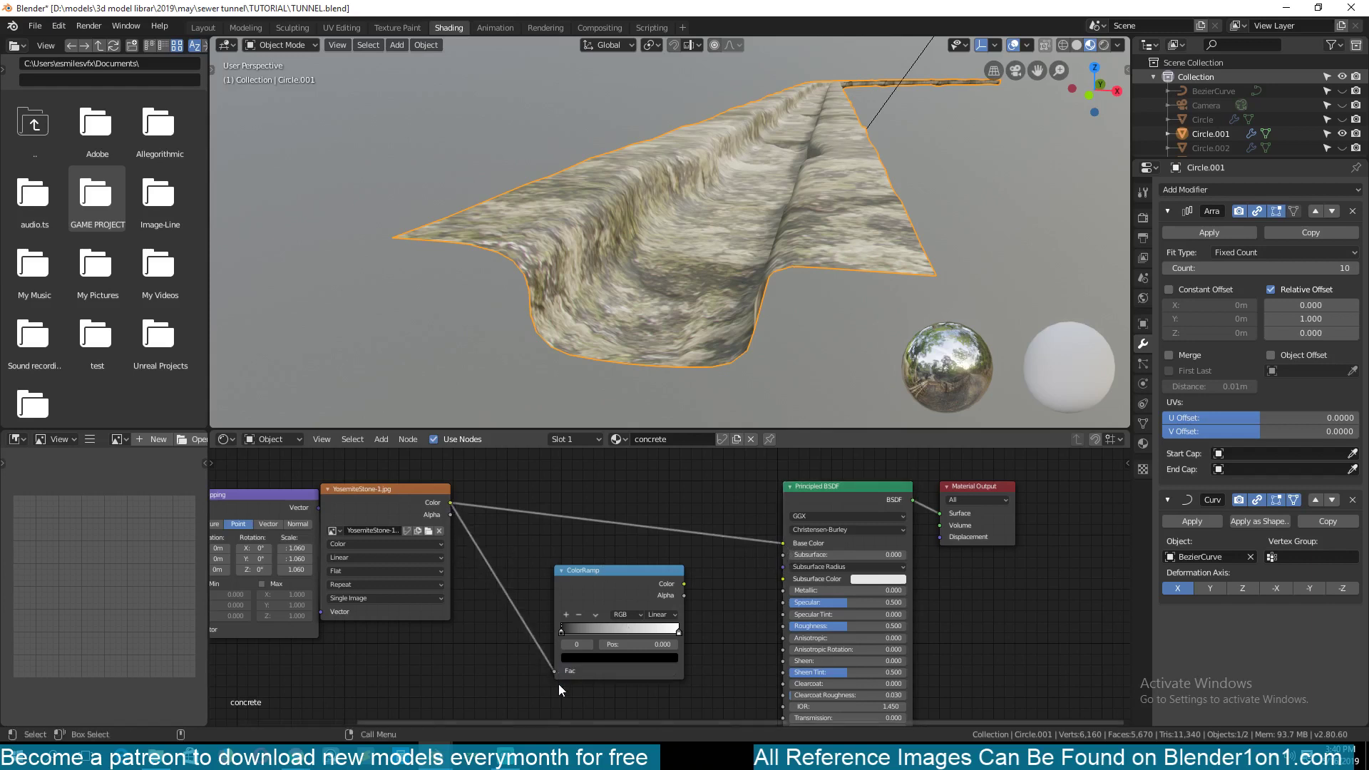
Preview the ColorRamp output on the floor through a Viewer node and examine it close up
{"action": "left_click", "coordinate": [611, 585]}
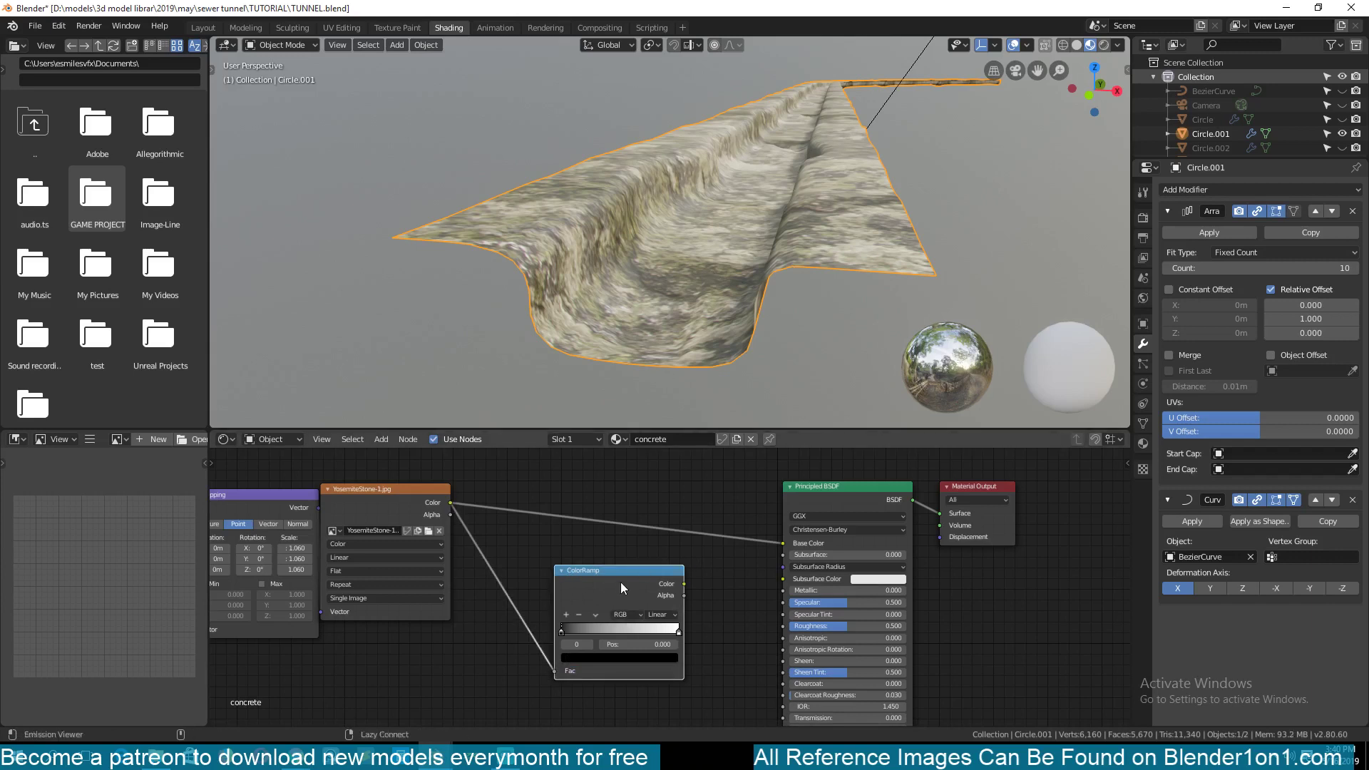
{"action": "left_click", "coordinate": [620, 582], "text": "ctrl+shift"}
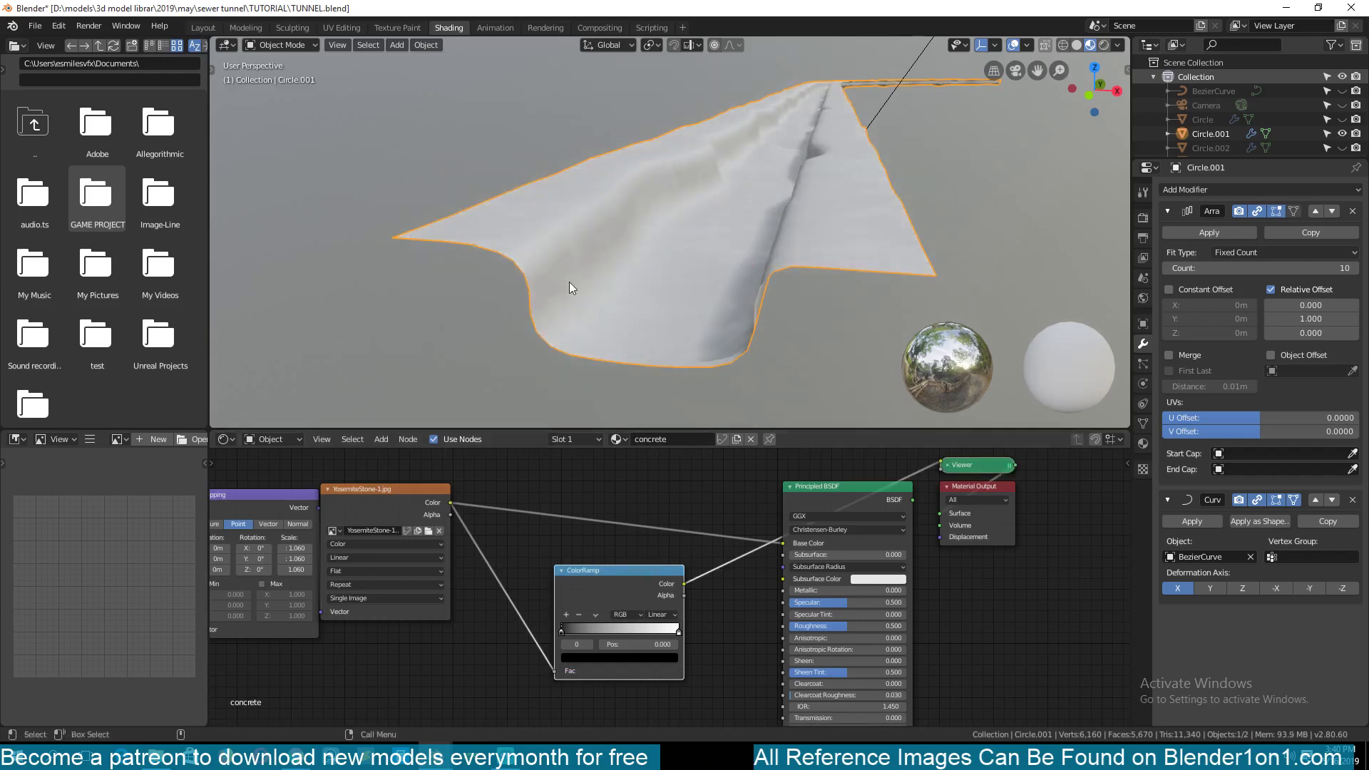
{"action": "middle_click_drag", "start_coordinate": [569, 281], "coordinate": [652, 349]}
{"action": "mouse_move", "coordinate": [610, 308]}
{"action": "middle_mouse_down"}
{"action": "mouse_move", "coordinate": [578, 265]}
{"action": "mouse_move", "coordinate": [523, 321]}
{"action": "mouse_move", "coordinate": [481, 263]}
{"action": "mouse_move", "coordinate": [668, 179]}
{"action": "mouse_move", "coordinate": [724, 237]}
{"action": "mouse_move", "coordinate": [732, 277]}
{"action": "mouse_move", "coordinate": [672, 429]}
{"action": "mouse_move", "coordinate": [601, 369]}
{"action": "mouse_move", "coordinate": [653, 360]}
{"action": "mouse_move", "coordinate": [623, 348]}
{"action": "mouse_move", "coordinate": [630, 318]}
{"action": "middle_mouse_up"}
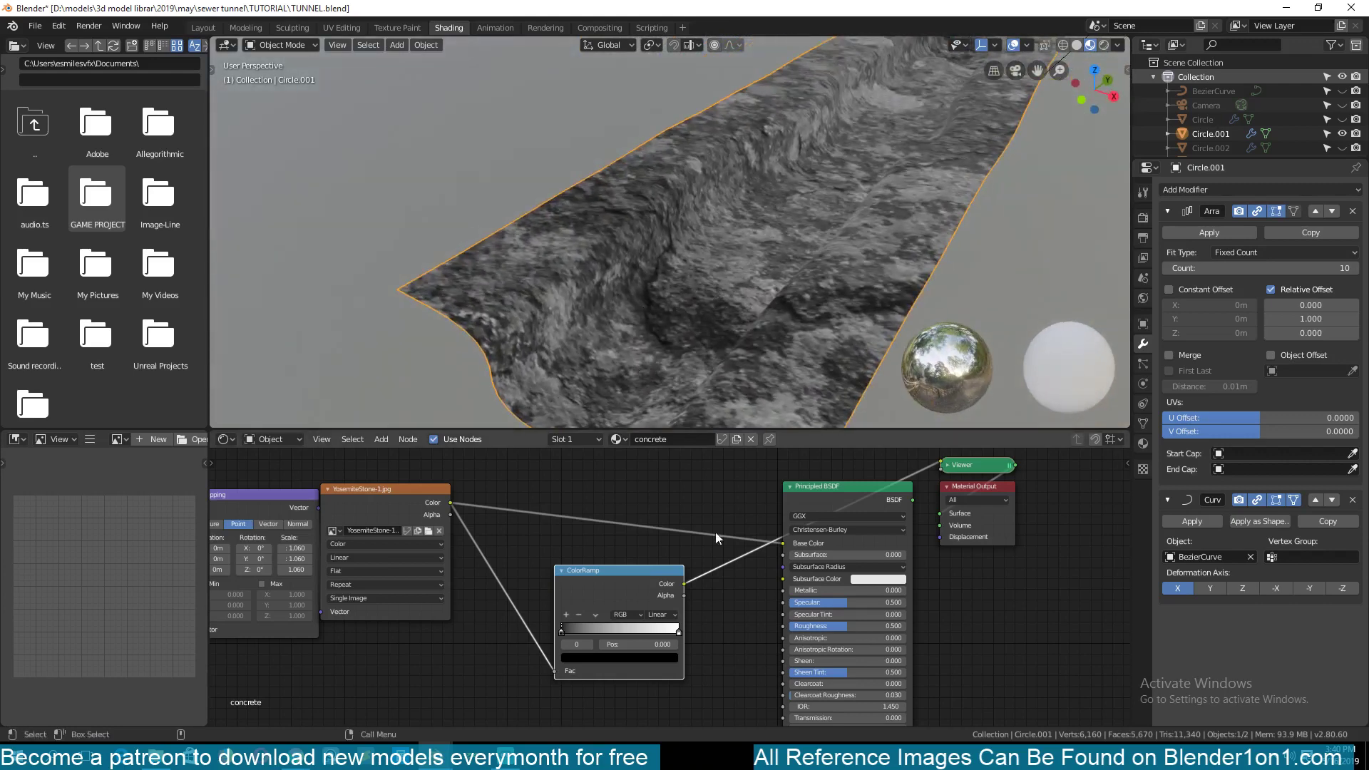
Link the ColorRamp's Color output to the Principled BSDF Roughness and preview the full shader along the floor
{"action": "left_click_drag", "start_coordinate": [685, 585], "coordinate": [785, 624]}
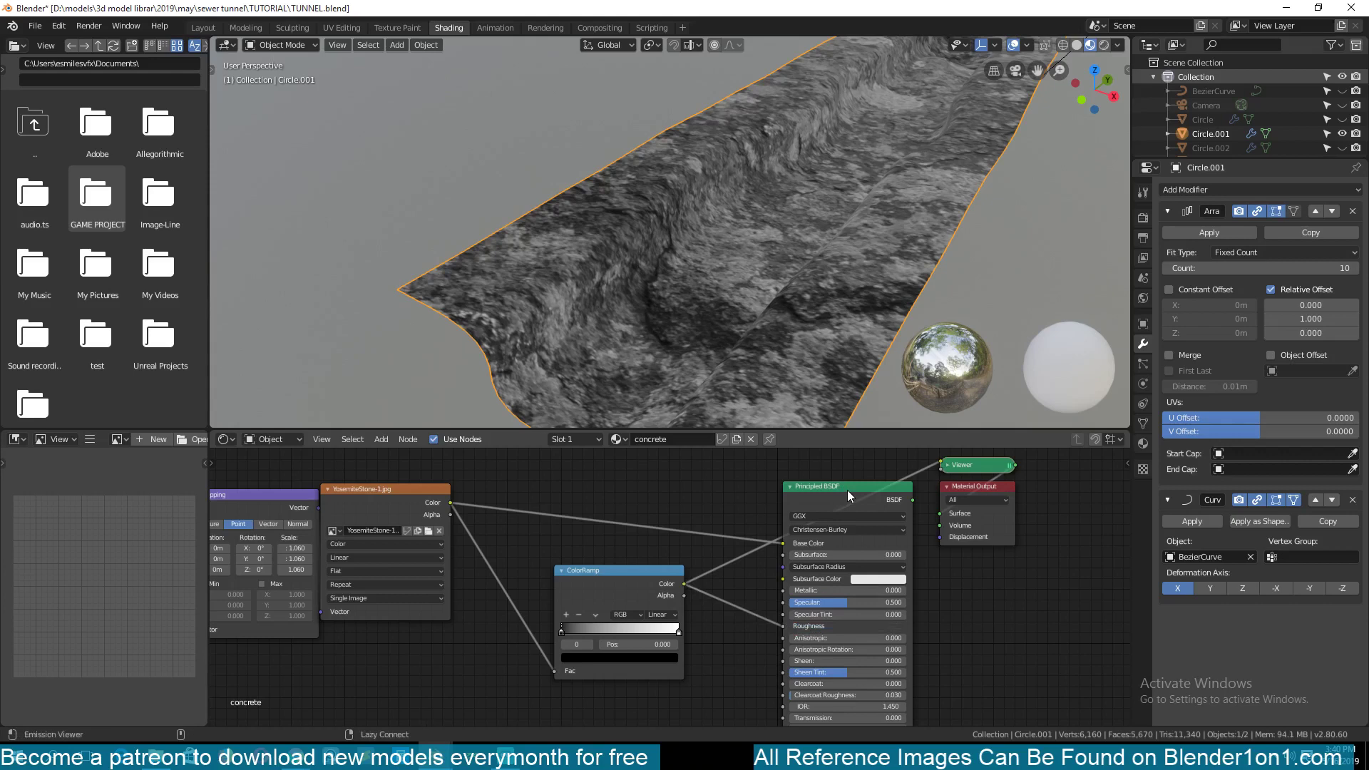
{"action": "left_click", "coordinate": [847, 490], "text": "ctrl+shift"}
{"action": "middle_click_drag", "start_coordinate": [780, 413], "coordinate": [709, 282]}
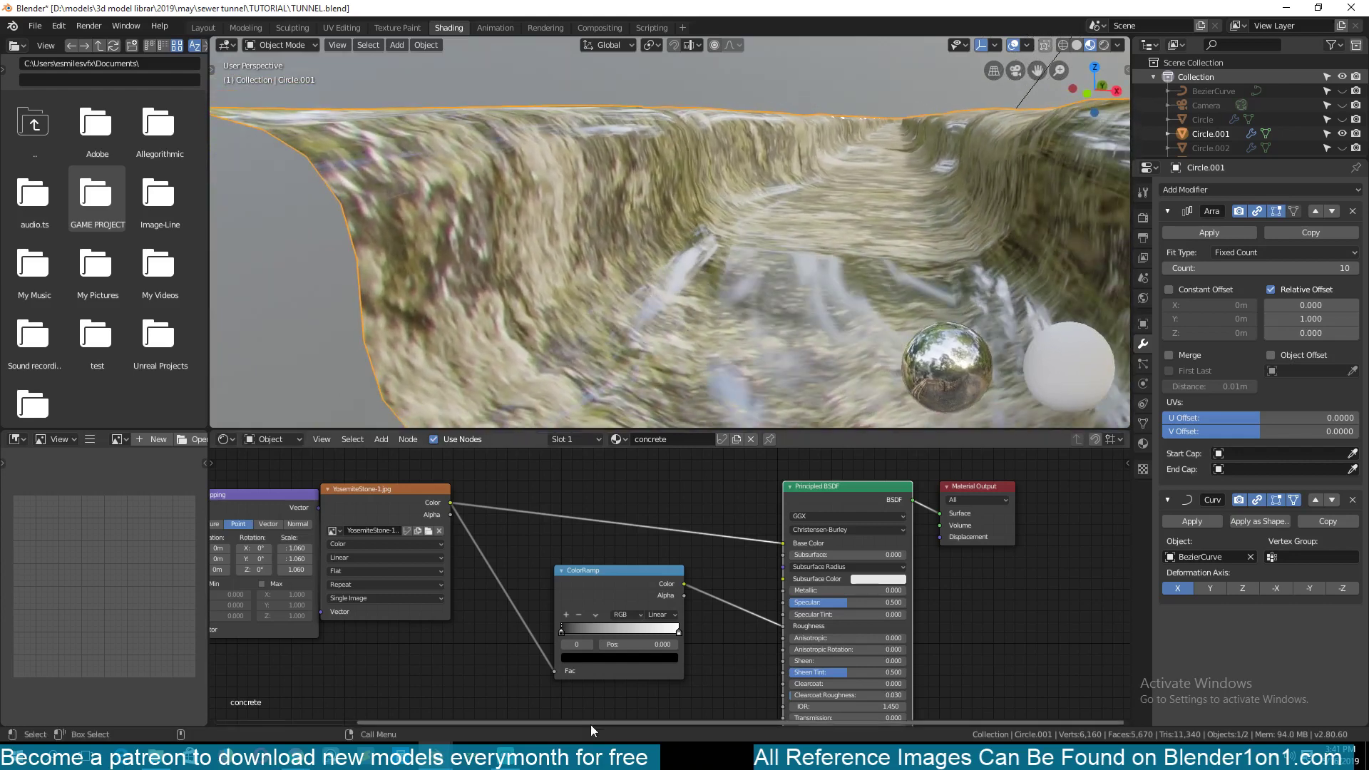
Try a hard roughness contrast with the ColorRamp's black stop at 0.095 and its white stop at 0.182
{"action": "scroll", "coordinate": [590, 724], "scroll_direction": "up", "scroll_amount": 2}
{"action": "left_click_drag", "start_coordinate": [524, 646], "coordinate": [581, 647]}
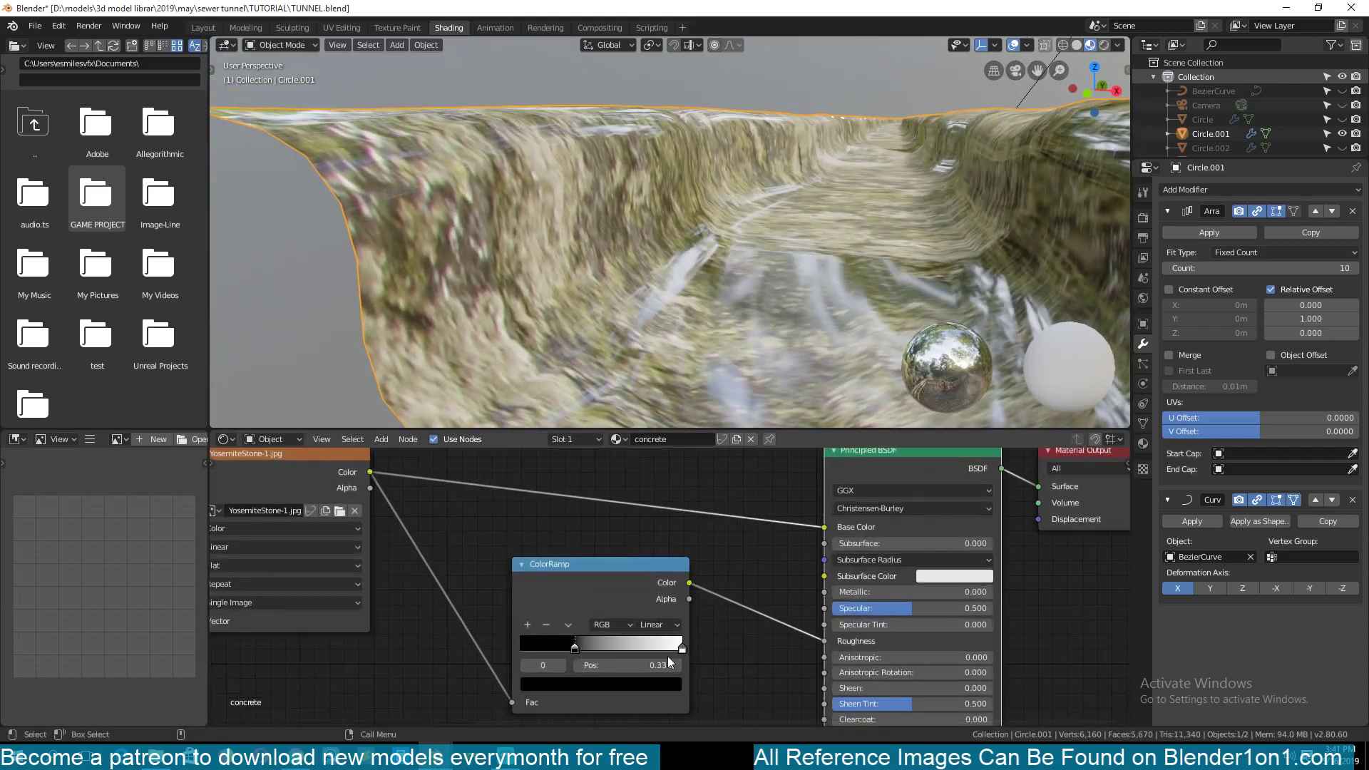
{"action": "left_click_drag", "start_coordinate": [677, 648], "coordinate": [538, 649]}
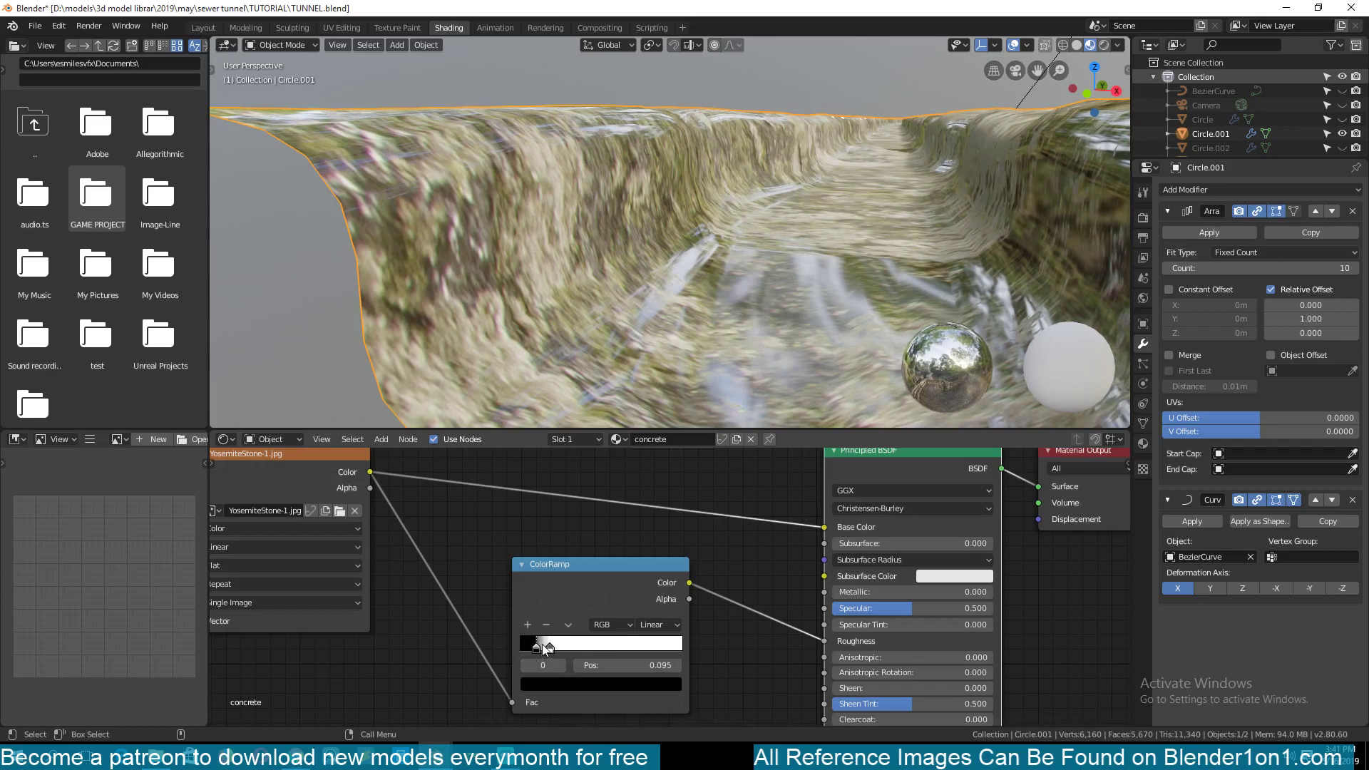
{"action": "scroll", "coordinate": [685, 345], "scroll_direction": "down", "scroll_amount": 3}
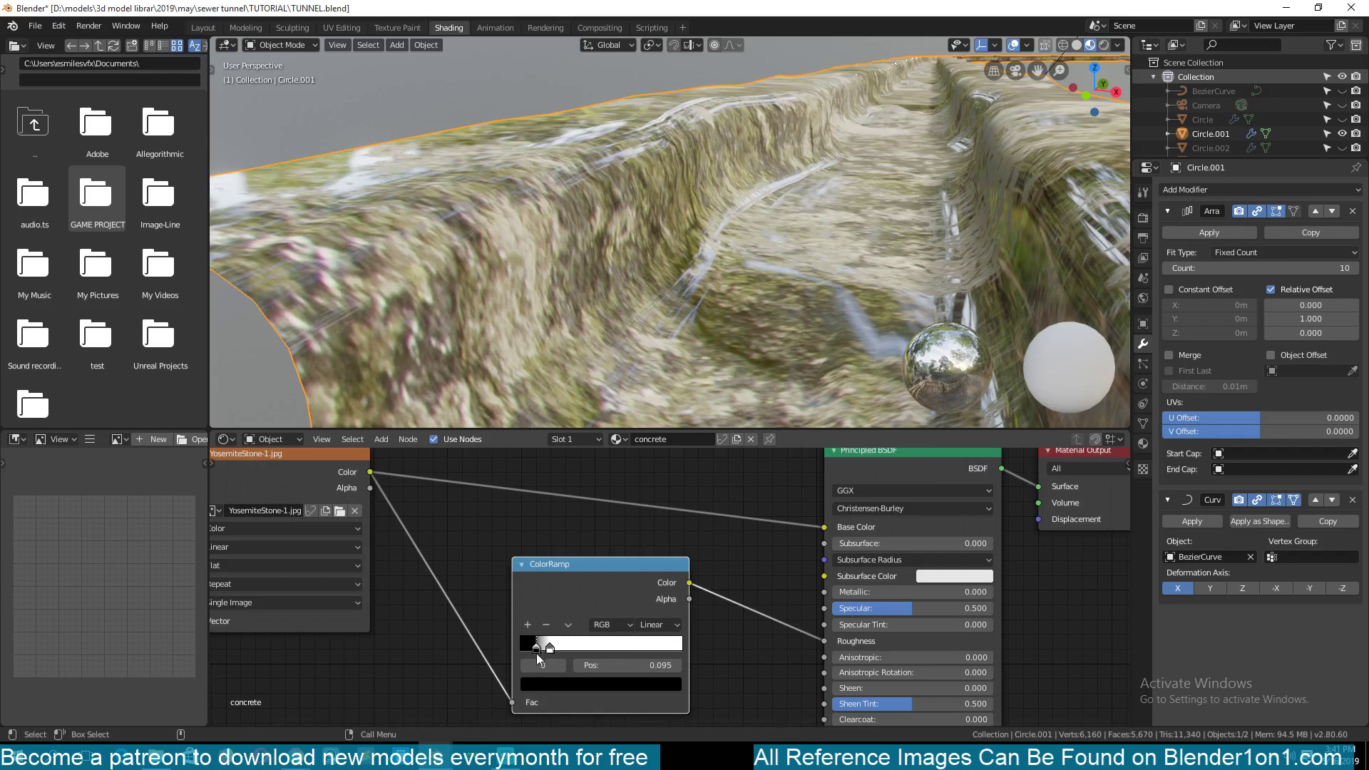
Try a grey value of 0.523 for the ColorRamp's black stop and preview the ramp output on the floor
{"action": "left_click", "coordinate": [585, 685]}
{"action": "left_click_drag", "start_coordinate": [646, 572], "coordinate": [647, 522]}
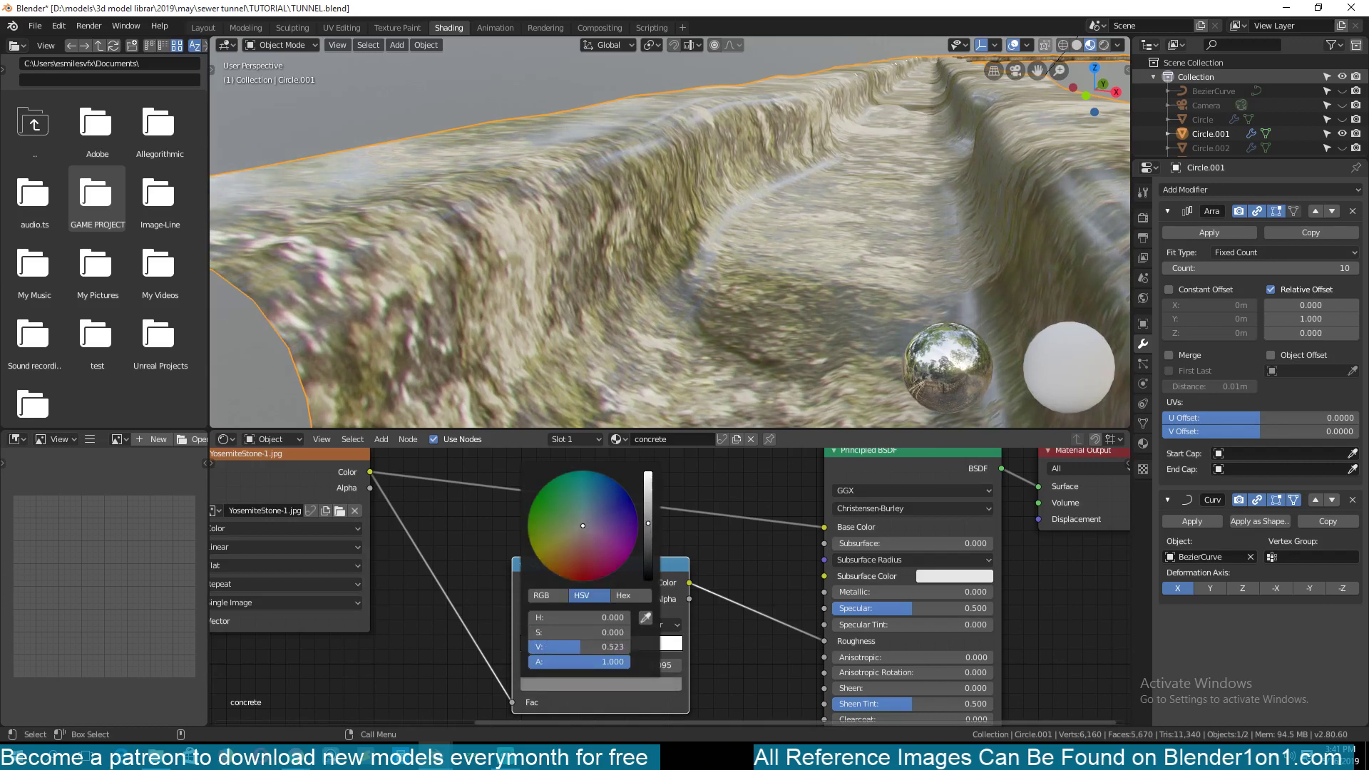
{"action": "left_click", "coordinate": [615, 596], "text": "ctrl+shift"}
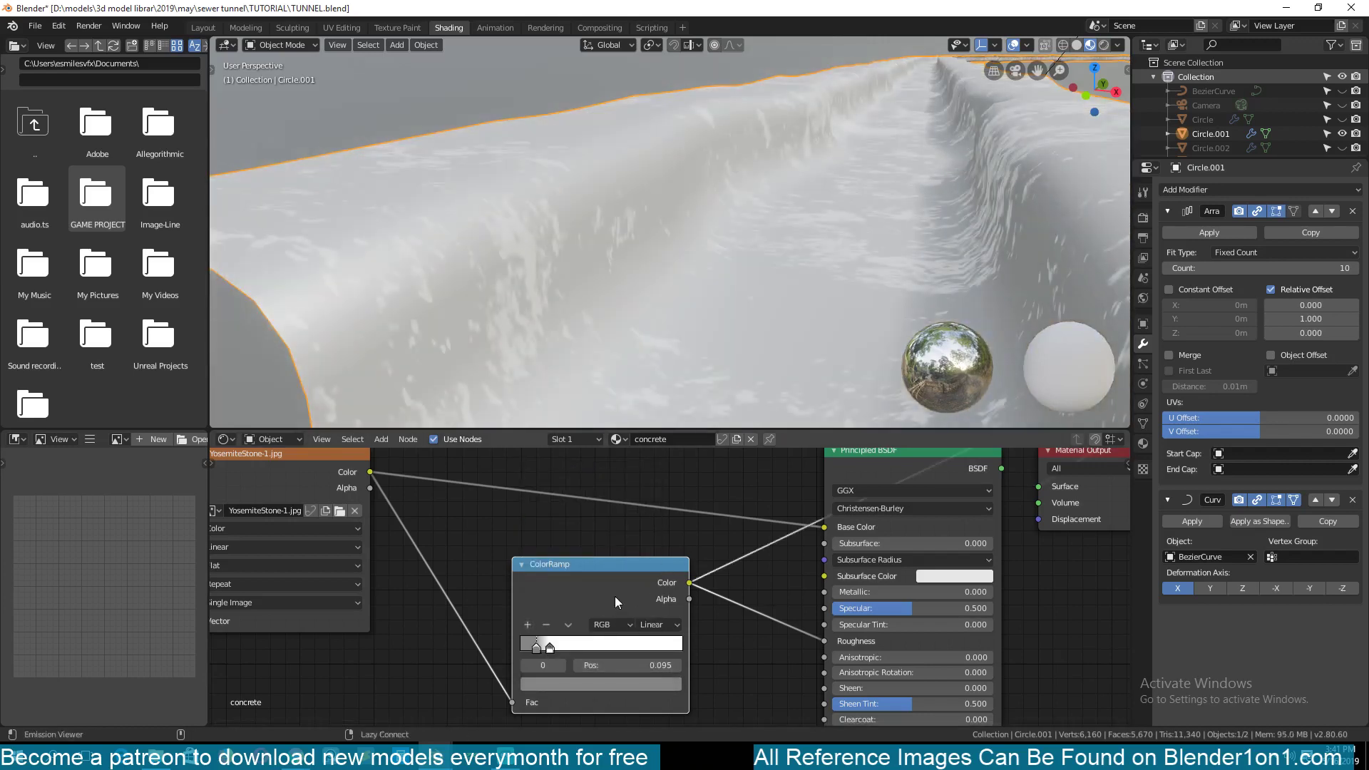
{"action": "left_click", "coordinate": [549, 644]}
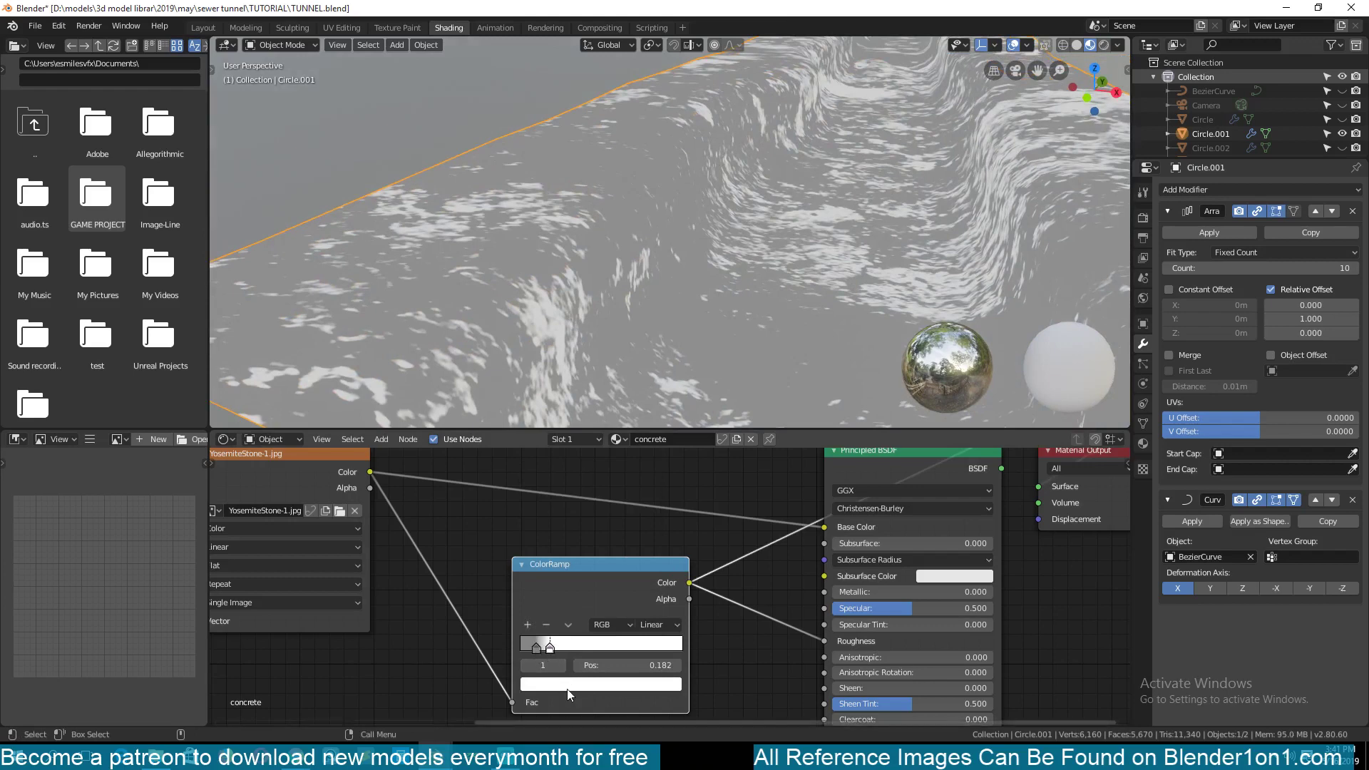
Darken the first ColorRamp stop to near black at position 0.032, move the white stop near the middle, and preview the full shader
{"action": "left_click", "coordinate": [535, 648]}
{"action": "left_click", "coordinate": [560, 683]}
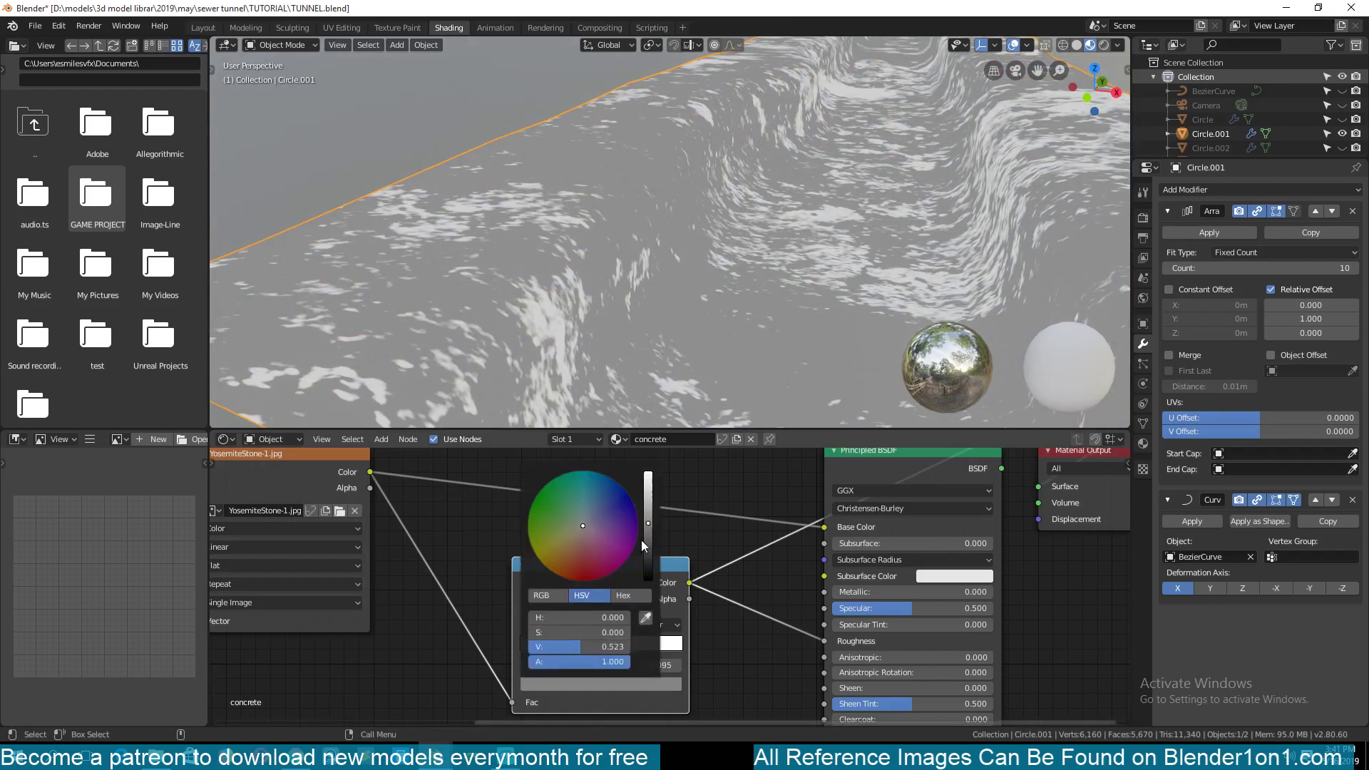
{"action": "left_click_drag", "start_coordinate": [646, 566], "coordinate": [647, 581]}
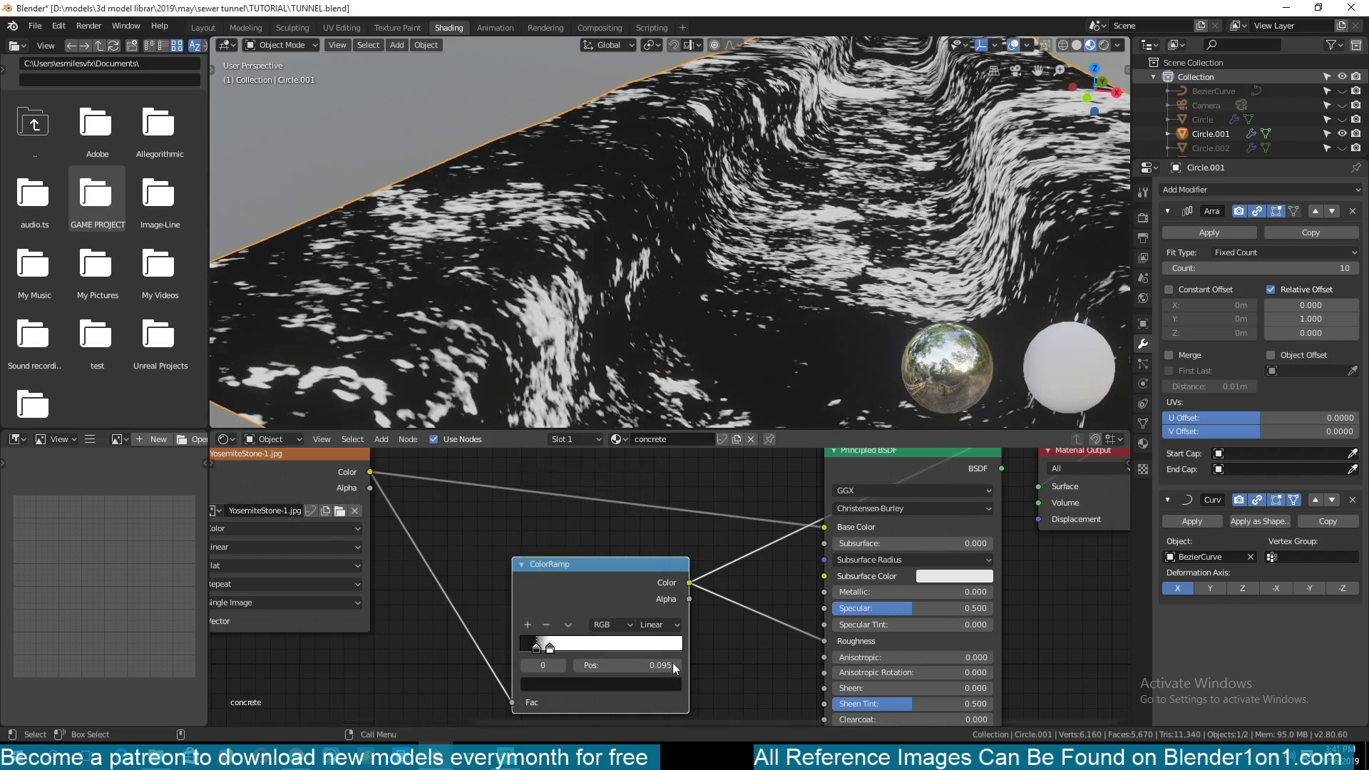
{"action": "mouse_move", "coordinate": [548, 648]}
{"action": "left_mouse_down"}
{"action": "mouse_move", "coordinate": [606, 650]}
{"action": "mouse_move", "coordinate": [518, 650]}
{"action": "left_mouse_up"}
{"action": "middle_click_drag", "start_coordinate": [650, 306], "coordinate": [676, 292]}
{"action": "left_click", "coordinate": [836, 480], "text": "ctrl+shift"}
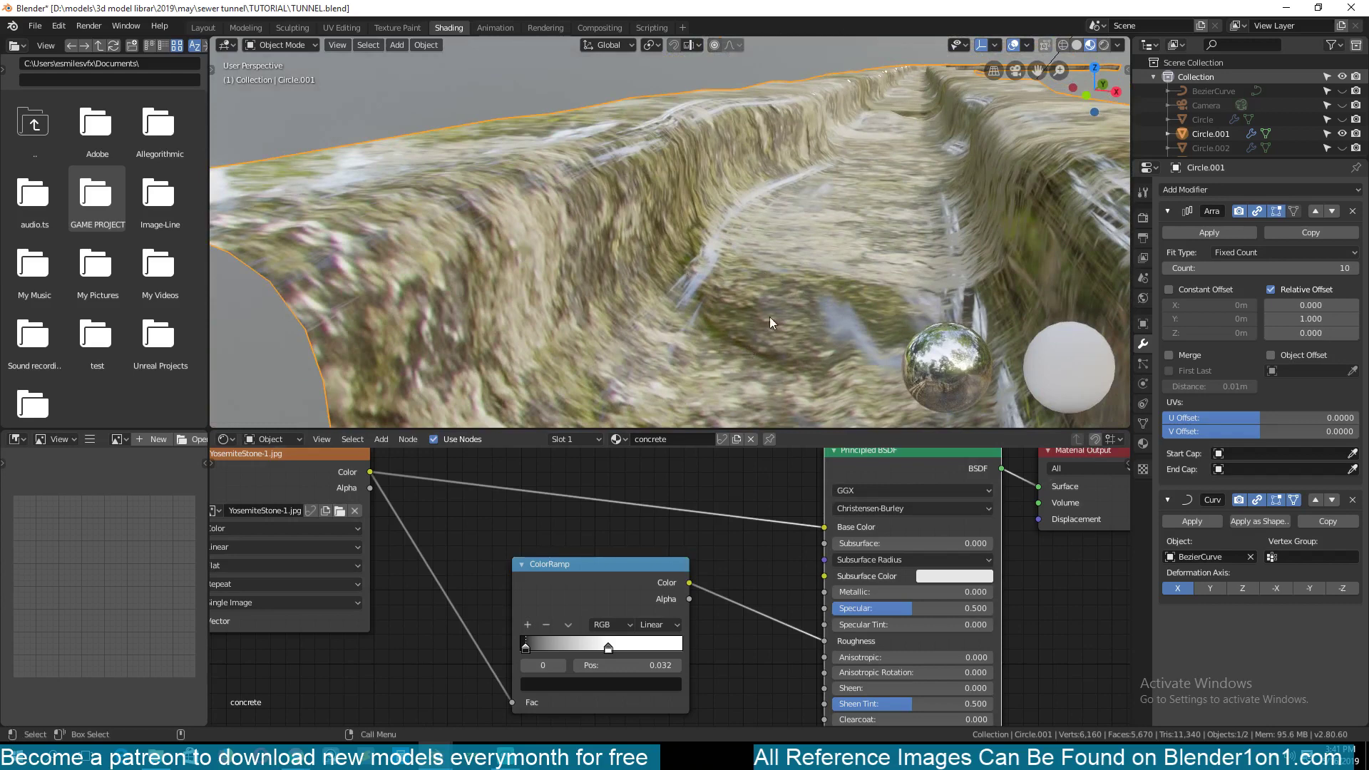
Move the ColorRamp node aside and insert a Math node into its link to the Roughness input
{"action": "left_click_drag", "start_coordinate": [541, 584], "coordinate": [470, 584]}
{"action": "key", "text": "shift+a"}
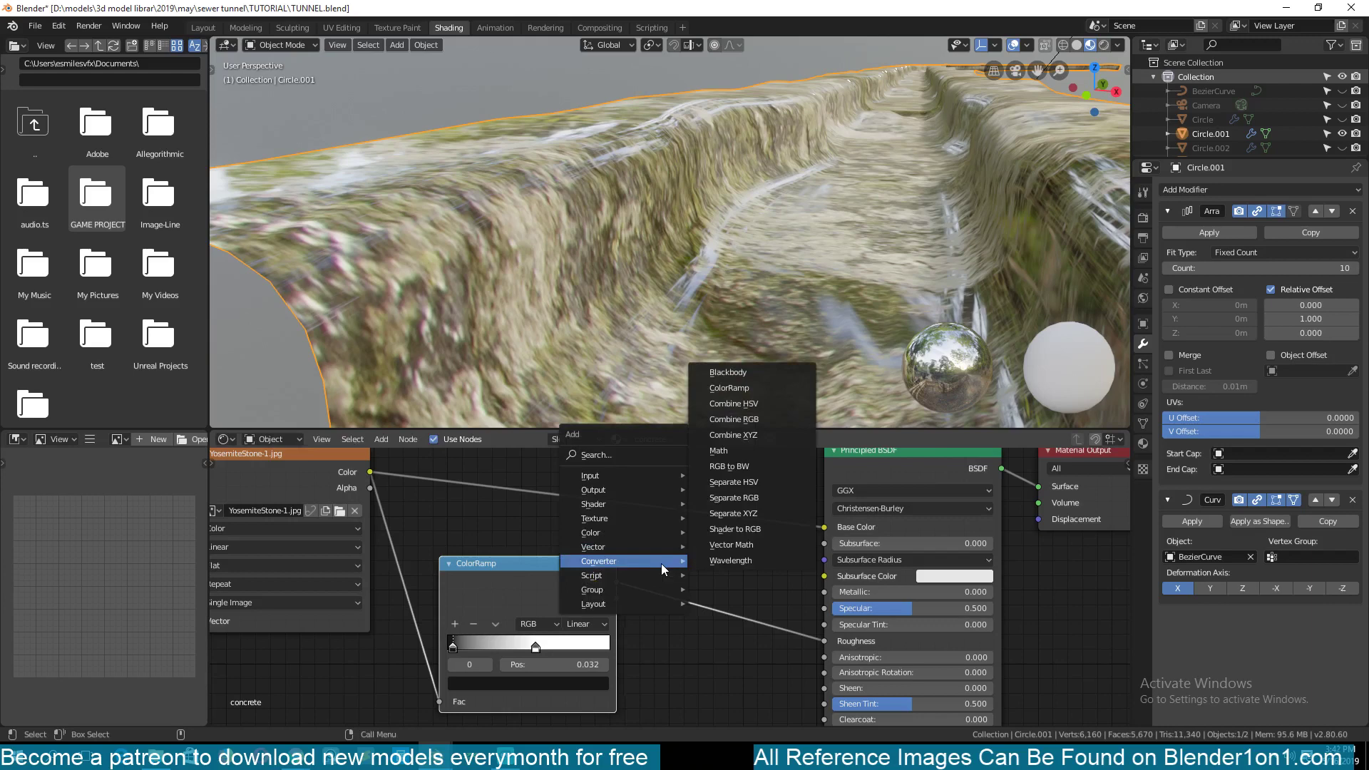
{"action": "left_click", "coordinate": [773, 454]}
{"action": "left_click", "coordinate": [669, 572]}
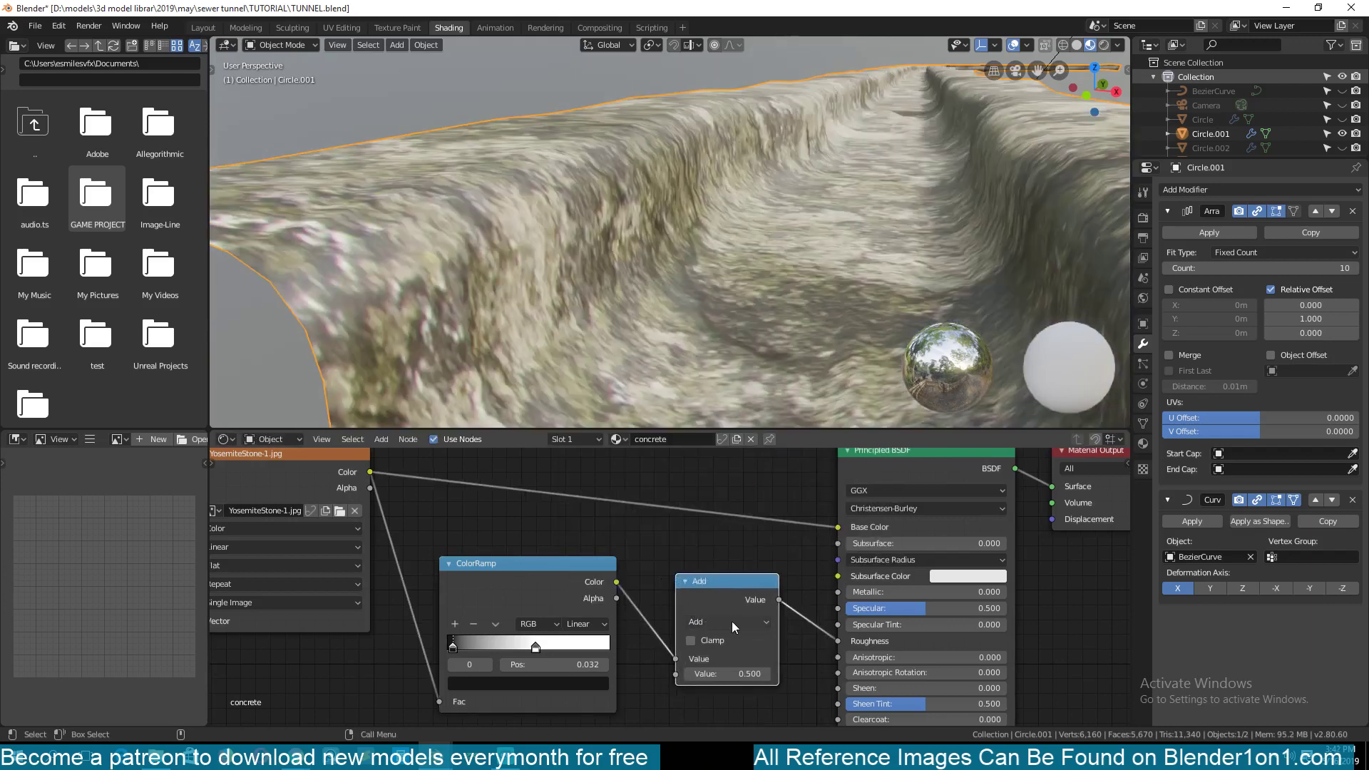
Keep the Math node's operation on Add and try a value of 1.4 for the roughness
{"action": "left_click", "coordinate": [735, 623]}
{"action": "left_click", "coordinate": [724, 599]}
{"action": "middle_click_drag", "start_coordinate": [700, 365], "coordinate": [778, 241]}
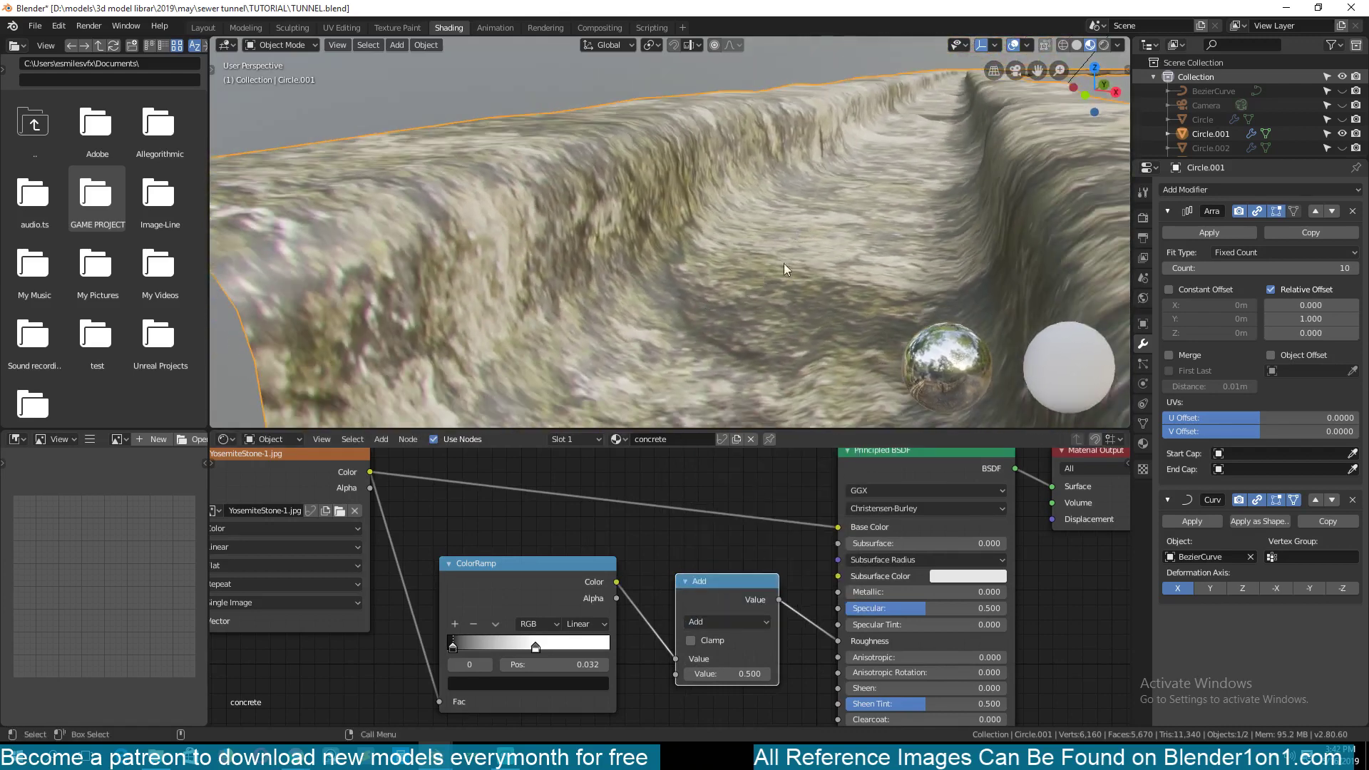
{"action": "left_click", "coordinate": [734, 674]}
{"action": "type", "text": "1.4"}
{"action": "key", "text": "Return"}
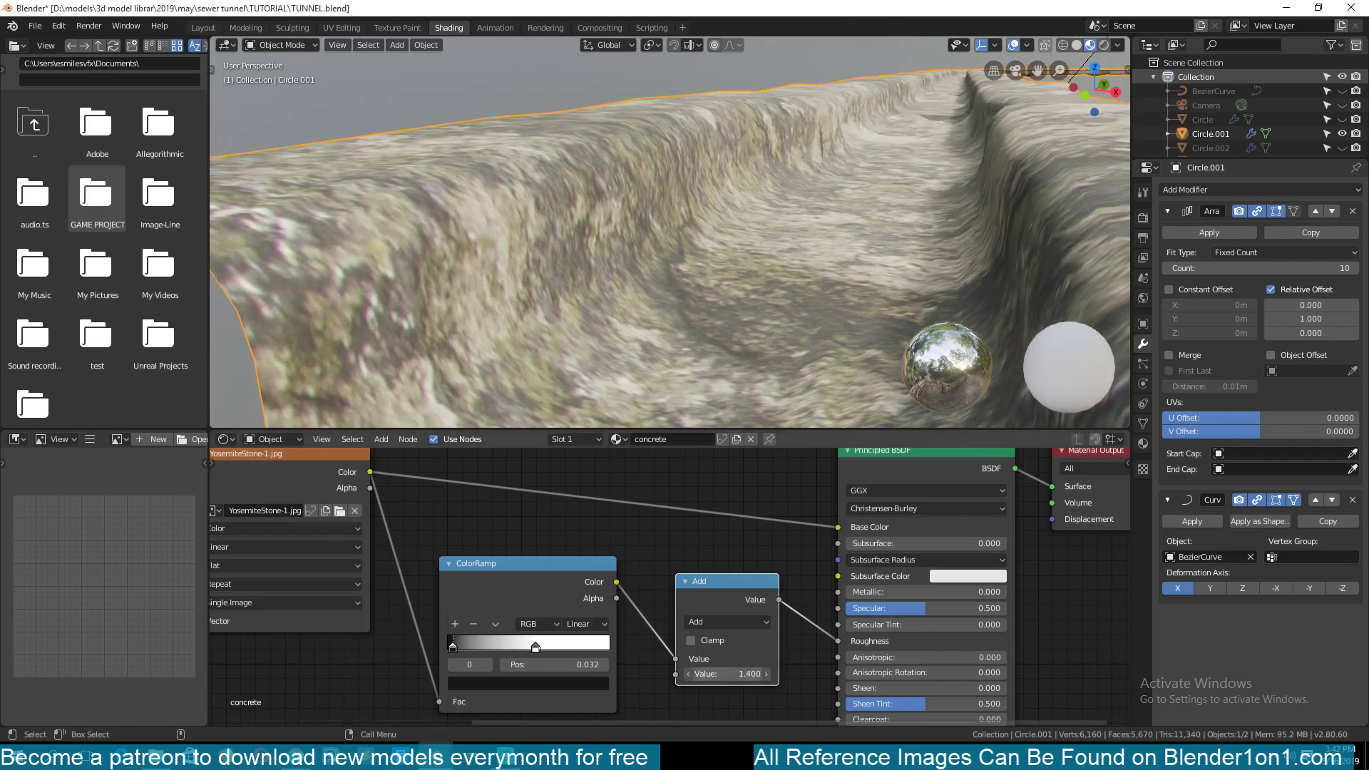
Set the Add node's value to 0.200 and check the floor's shine from several angles
{"action": "mouse_move", "coordinate": [734, 673]}
{"action": "left_mouse_down"}
{"action": "mouse_move", "coordinate": [688, 674]}
{"action": "mouse_move", "coordinate": [745, 674]}
{"action": "left_mouse_up"}
{"action": "mouse_move", "coordinate": [629, 261]}
{"action": "middle_mouse_down"}
{"action": "mouse_move", "coordinate": [652, 294]}
{"action": "mouse_move", "coordinate": [690, 273]}
{"action": "mouse_move", "coordinate": [648, 271]}
{"action": "middle_mouse_up"}
{"action": "middle_click_drag", "start_coordinate": [658, 520], "coordinate": [634, 714]}
{"action": "scroll", "coordinate": [644, 631], "scroll_direction": "down", "scroll_amount": 2}
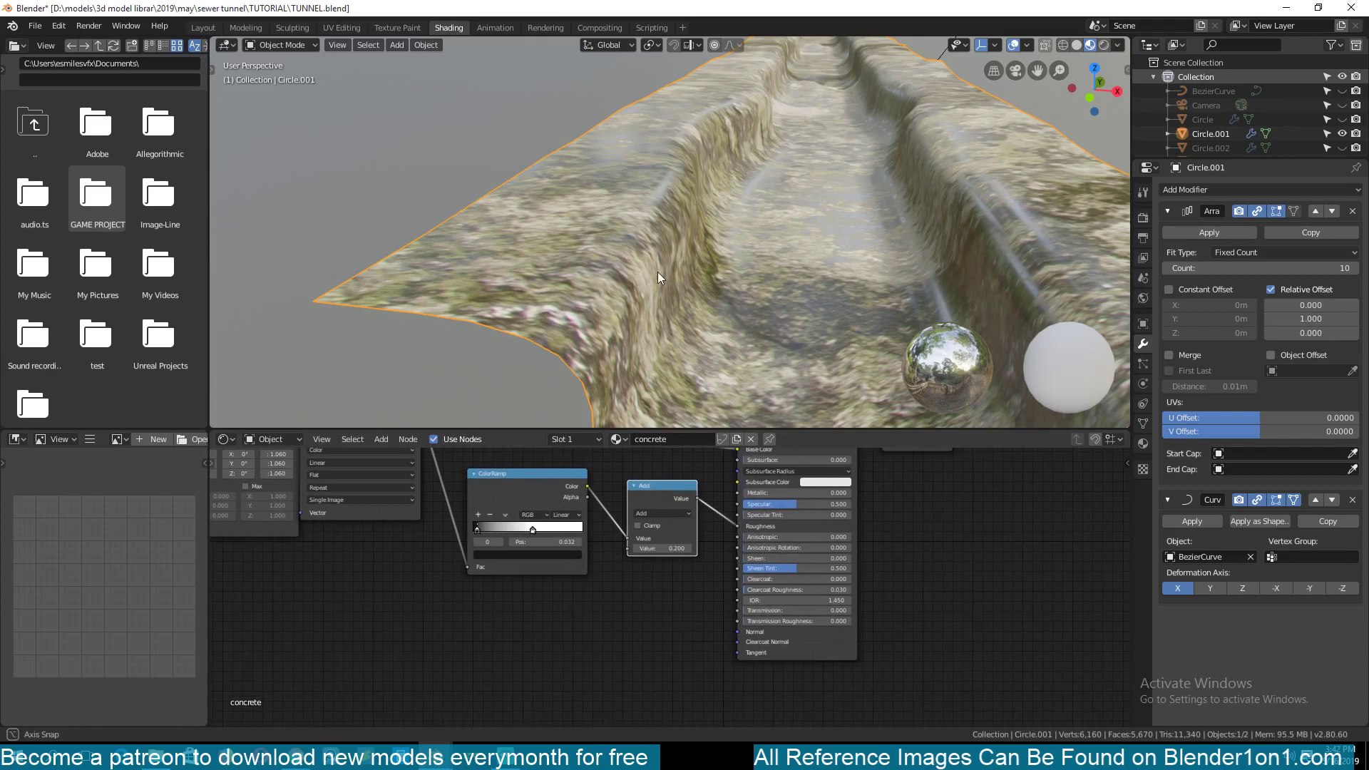
{"action": "middle_click_drag", "start_coordinate": [658, 272], "coordinate": [653, 305]}
{"action": "middle_click_drag", "start_coordinate": [655, 572], "coordinate": [671, 637]}
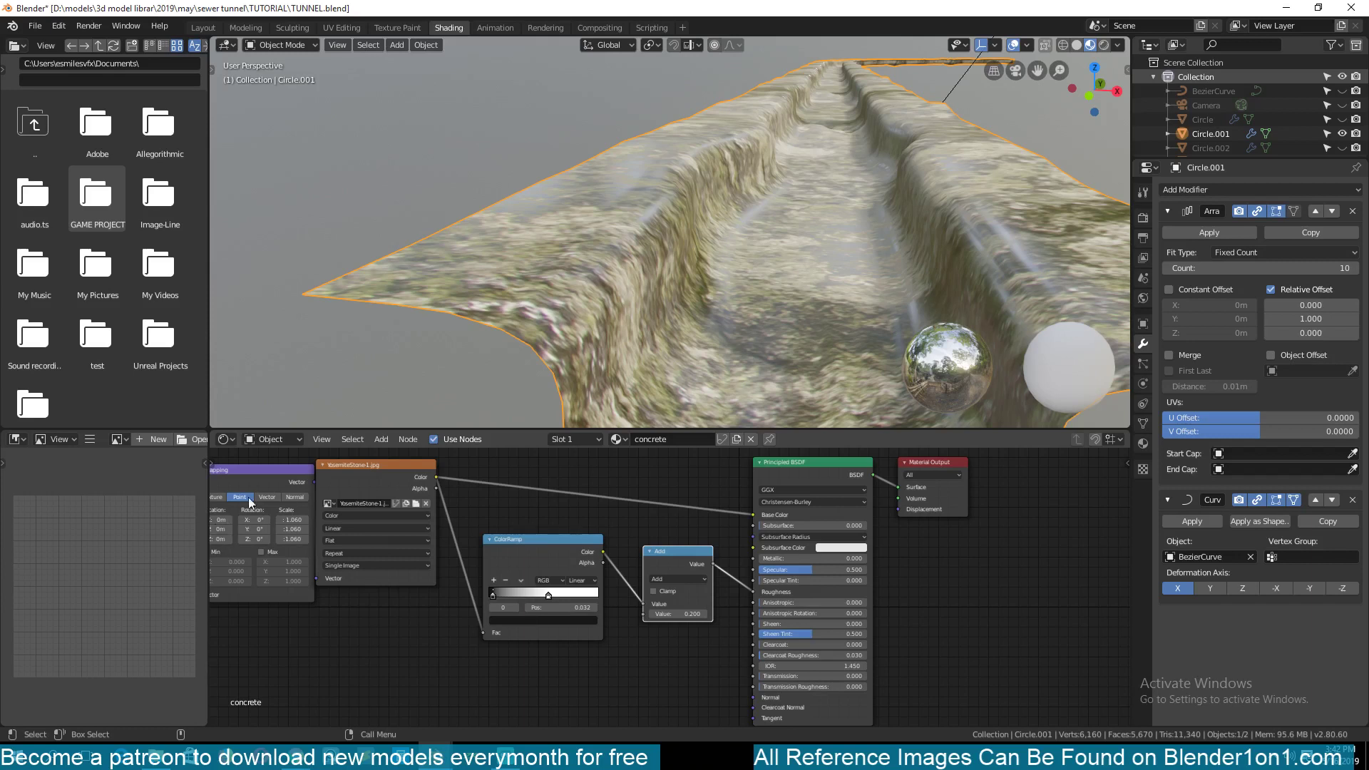
Tidy the node layout by moving the Mapping node away from the stone texture and the ColorRamp node slightly upward
{"action": "left_click_drag", "start_coordinate": [263, 480], "coordinate": [251, 477]}
{"action": "left_click", "coordinate": [353, 474]}
{"action": "left_click_drag", "start_coordinate": [569, 552], "coordinate": [566, 527]}
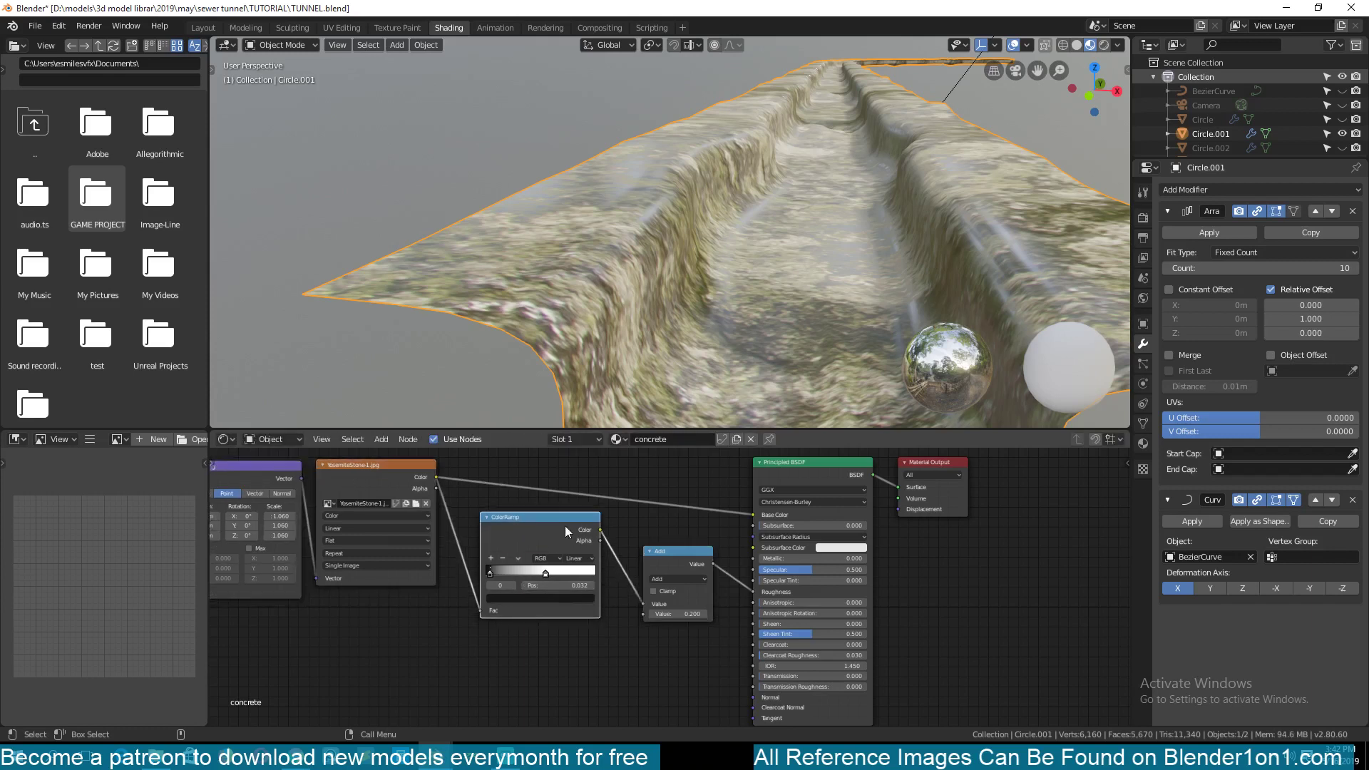
{"action": "middle_click_drag", "start_coordinate": [621, 611], "coordinate": [617, 574]}
{"action": "middle_click_drag", "start_coordinate": [322, 480], "coordinate": [321, 536]}
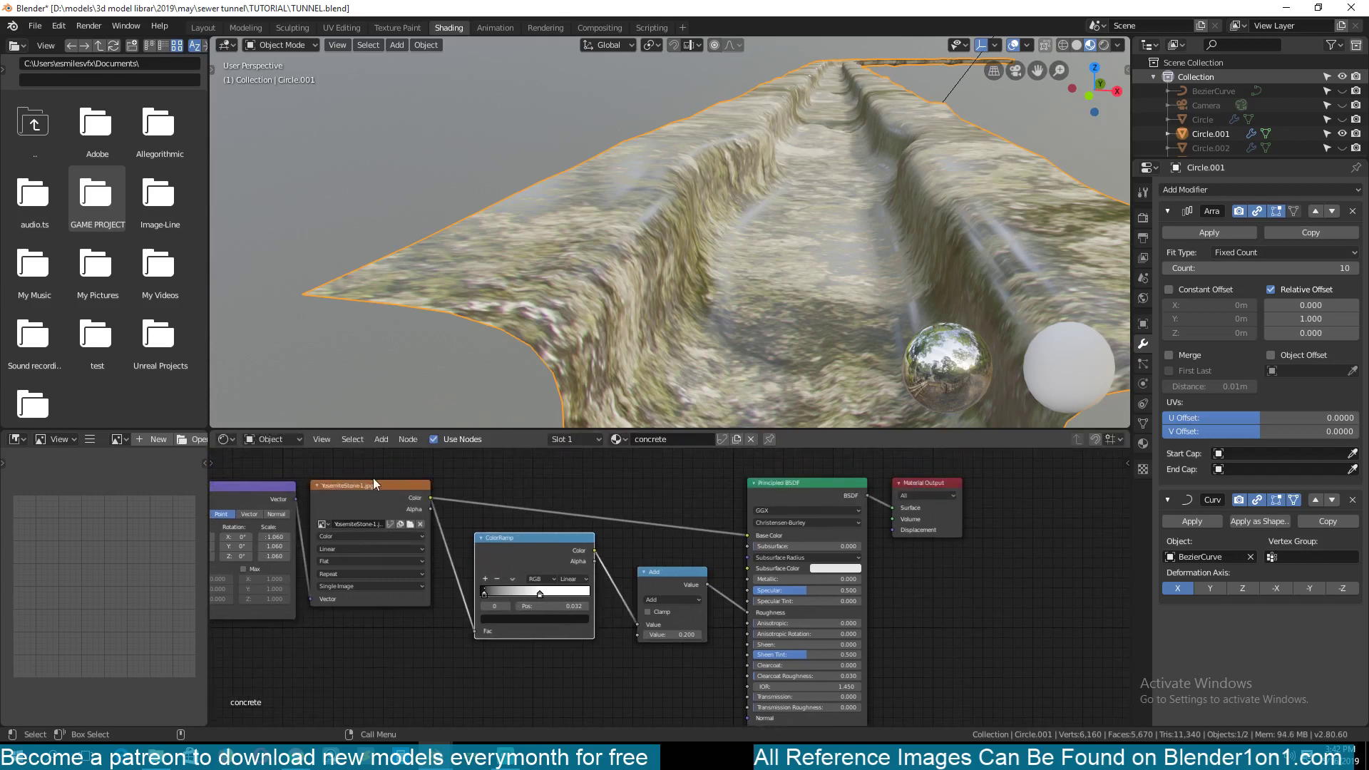
{"action": "left_click", "coordinate": [357, 497]}
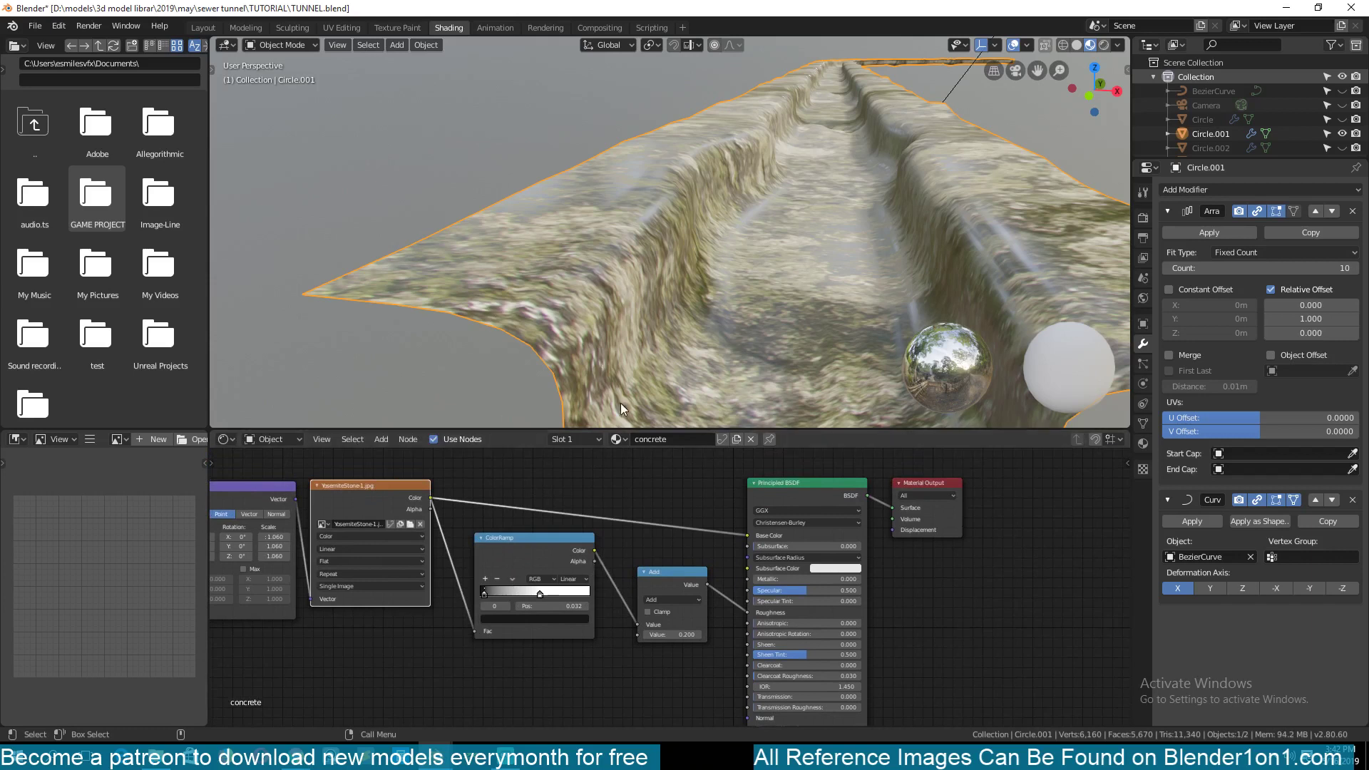
Add a Bump node and place it below the Add node, beside the Principled BSDF
{"action": "middle_click_drag", "start_coordinate": [681, 627], "coordinate": [583, 608]}
{"action": "middle_click_drag", "start_coordinate": [485, 592], "coordinate": [488, 630]}
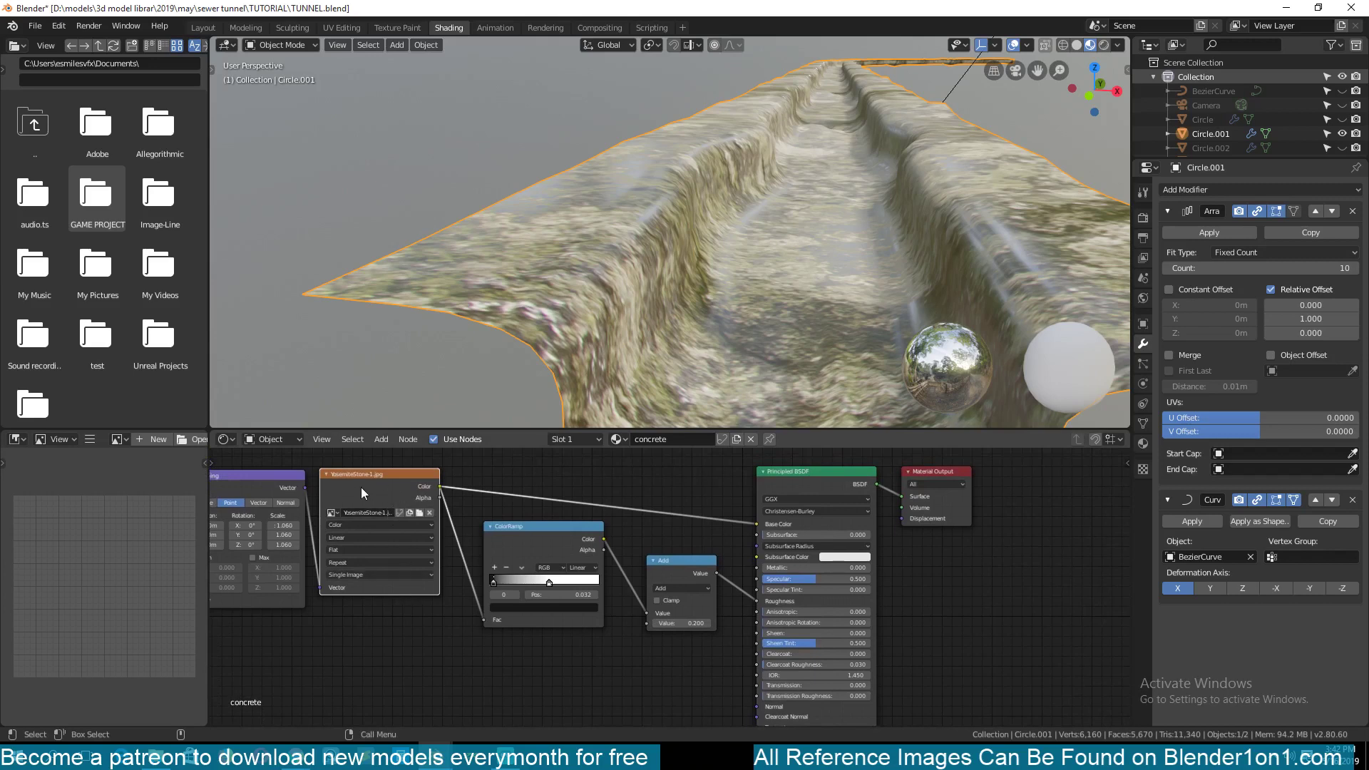
{"action": "middle_click_drag", "start_coordinate": [469, 615], "coordinate": [452, 554]}
{"action": "key", "text": "shift+a"}
{"action": "mouse_move", "coordinate": [502, 572]}
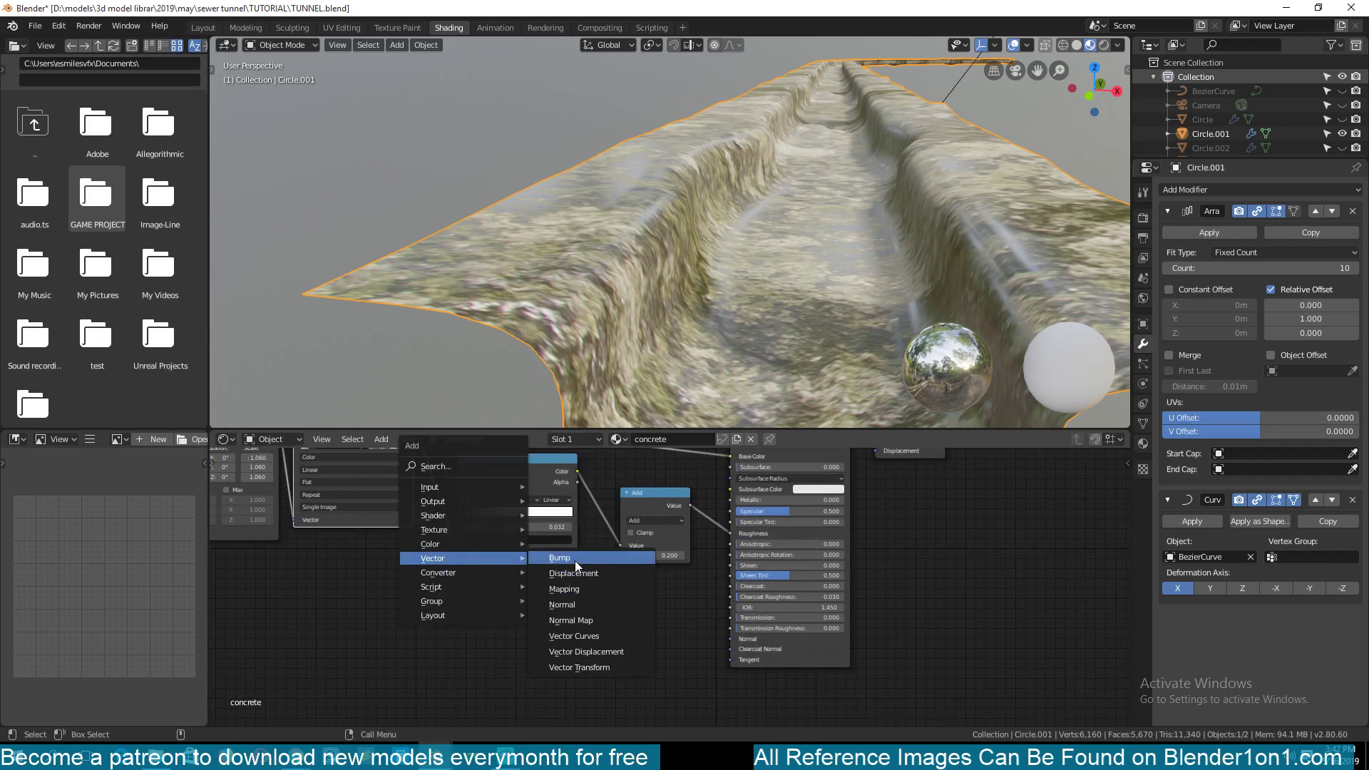
{"action": "left_click", "coordinate": [574, 560]}
{"action": "left_click", "coordinate": [575, 596]}
{"action": "middle_click_drag", "start_coordinate": [576, 596], "coordinate": [582, 630]}
{"action": "middle_click_drag", "start_coordinate": [611, 717], "coordinate": [572, 663]}
{"action": "scroll", "coordinate": [572, 663], "scroll_direction": "up", "scroll_amount": 2}
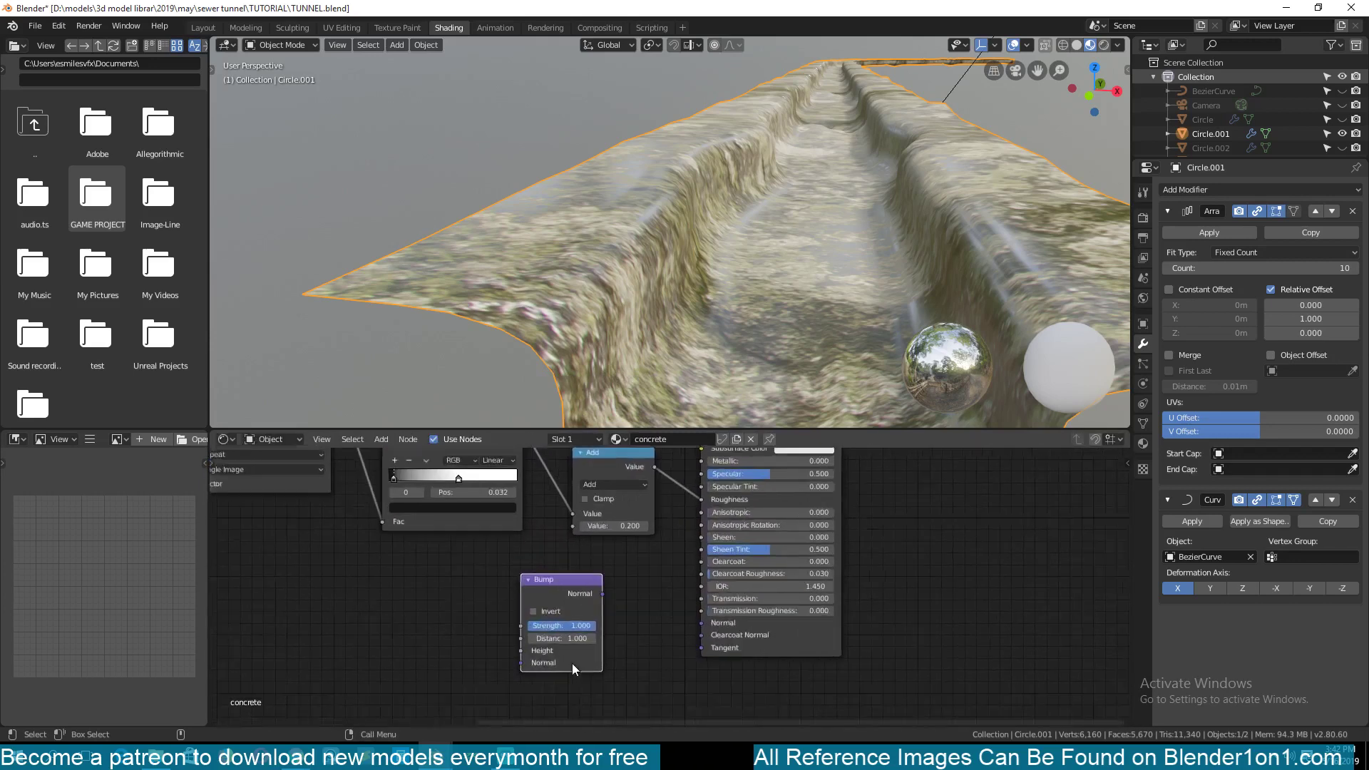
{"action": "scroll", "coordinate": [571, 663], "scroll_direction": "up", "scroll_amount": 1}
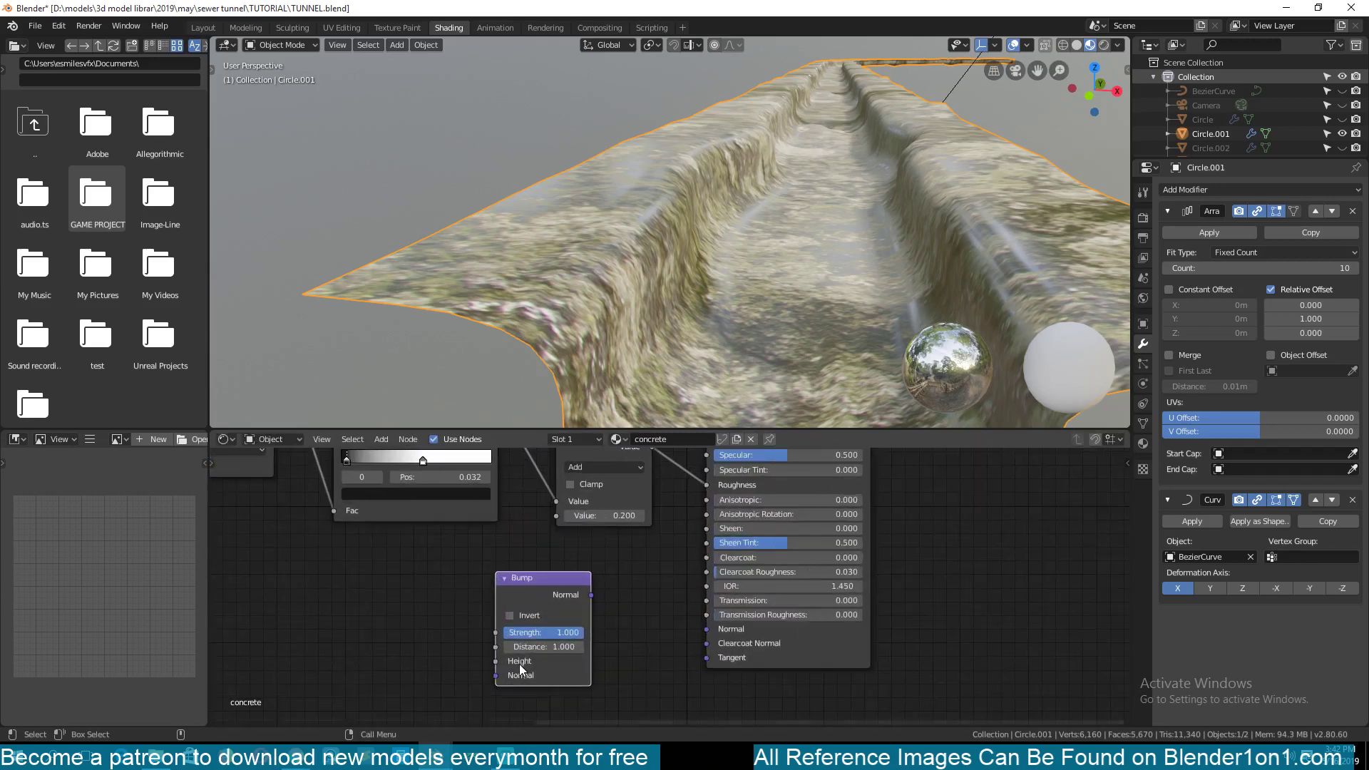
{"action": "scroll", "coordinate": [525, 673], "scroll_direction": "down", "scroll_amount": 1}
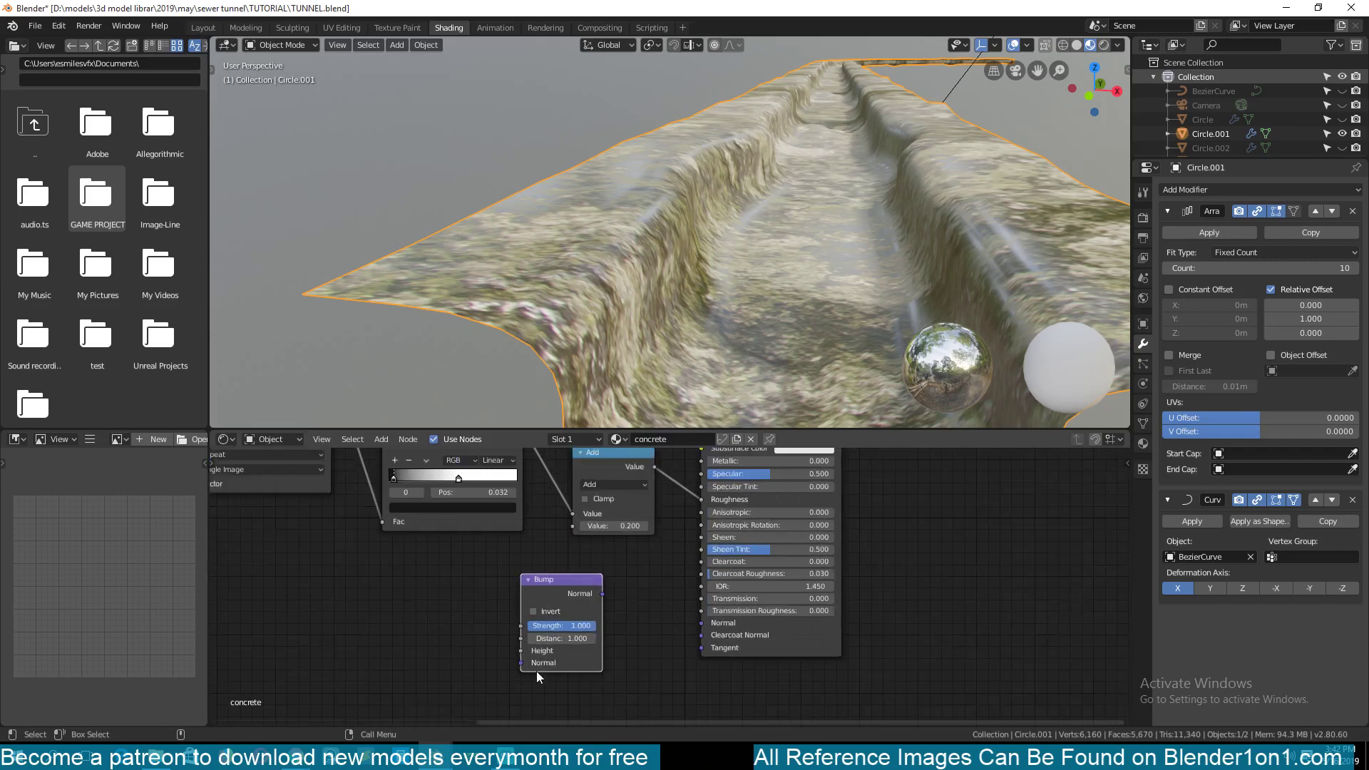
{"action": "scroll", "coordinate": [402, 594], "scroll_direction": "down", "scroll_amount": 3}
{"action": "middle_click_drag", "start_coordinate": [403, 593], "coordinate": [405, 639]}
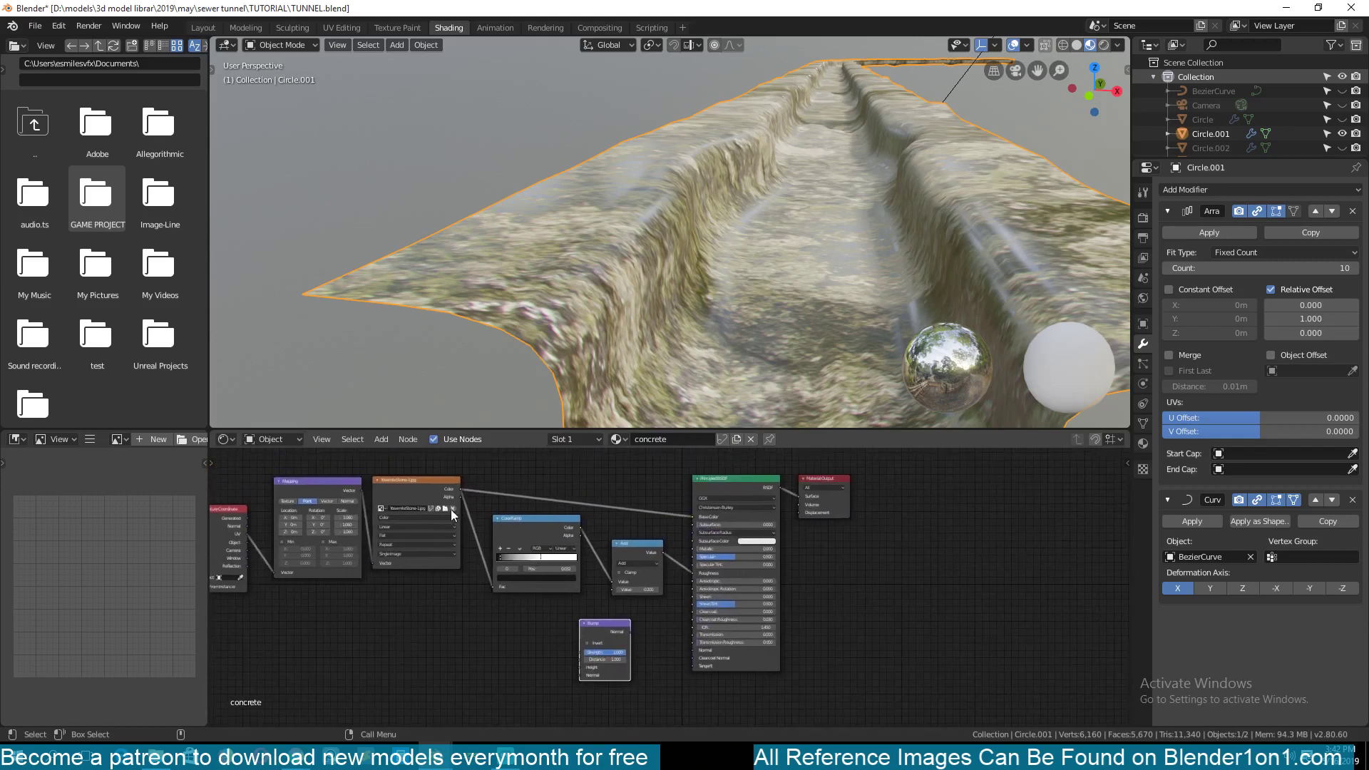
Connect the stone texture's Color output to the Bump node's Height and the Bump's Normal output to the Principled BSDF's Normal input
{"action": "left_click_drag", "start_coordinate": [462, 489], "coordinate": [581, 668]}
{"action": "scroll", "coordinate": [580, 667], "scroll_direction": "up", "scroll_amount": 2}
{"action": "middle_click_drag", "start_coordinate": [495, 581], "coordinate": [471, 596]}
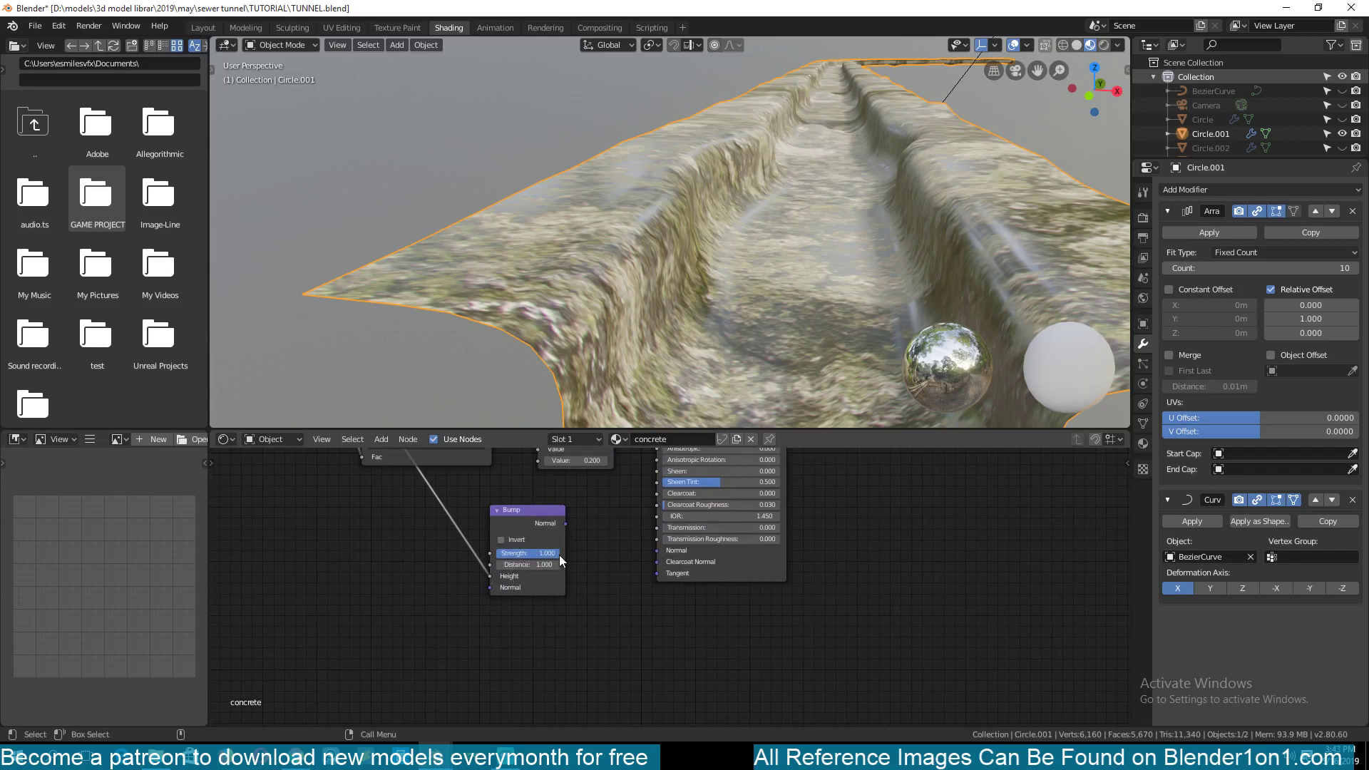
{"action": "left_click_drag", "start_coordinate": [569, 523], "coordinate": [654, 550]}
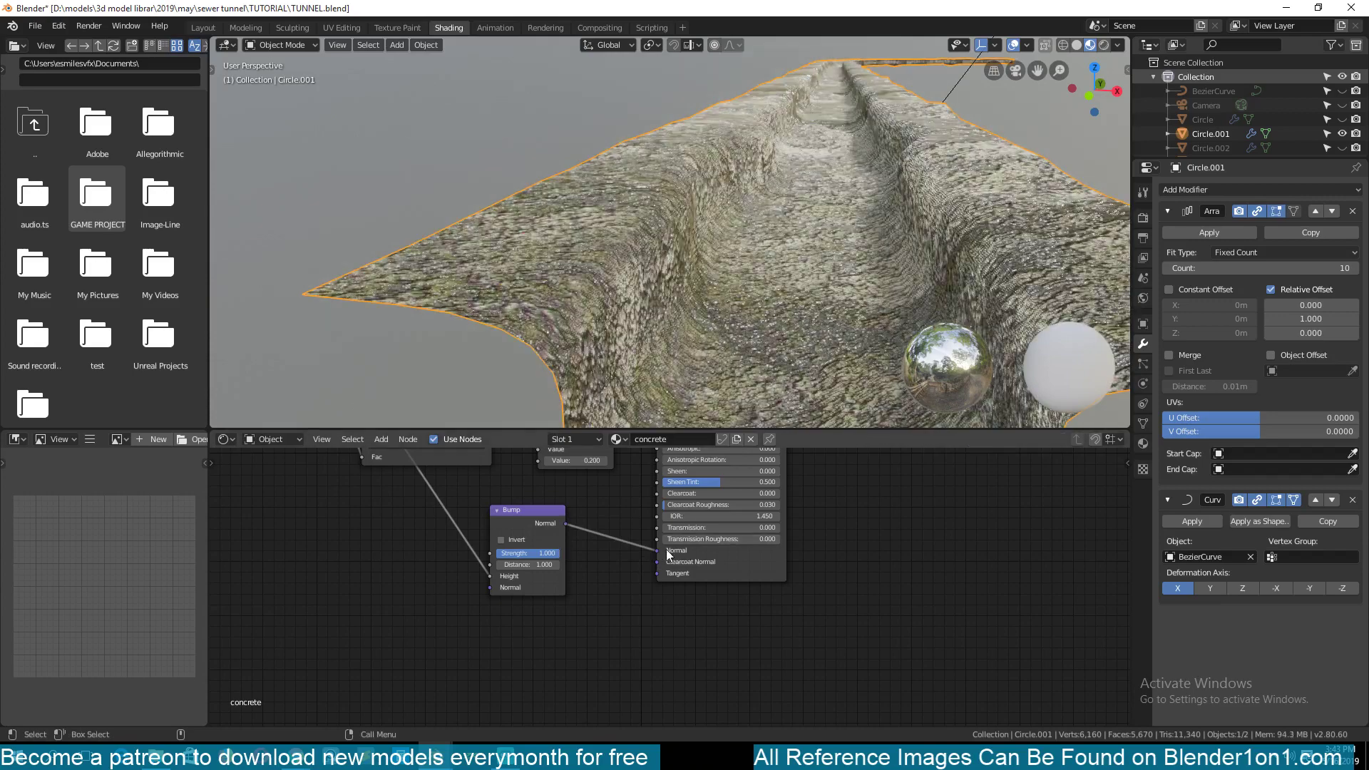
Reduce the Bump node's strength to 0.375 and check the relief on the floor's surface up close
{"action": "middle_click_drag", "start_coordinate": [684, 342], "coordinate": [646, 311]}
{"action": "scroll", "coordinate": [630, 619], "scroll_direction": "up", "scroll_amount": 3}
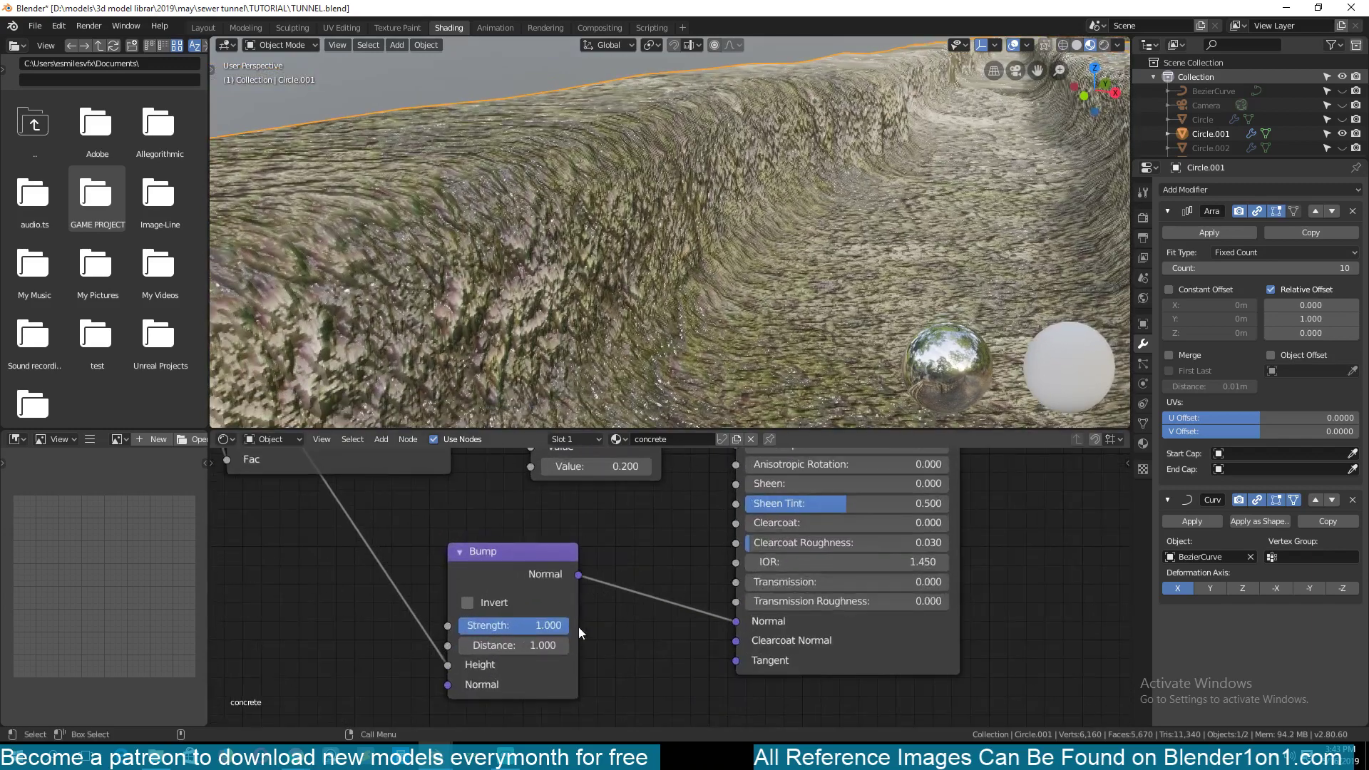
{"action": "left_click_drag", "start_coordinate": [554, 627], "coordinate": [486, 628]}
{"action": "middle_click_drag", "start_coordinate": [503, 399], "coordinate": [528, 326]}
{"action": "scroll", "coordinate": [529, 327], "scroll_direction": "up", "scroll_amount": 5}
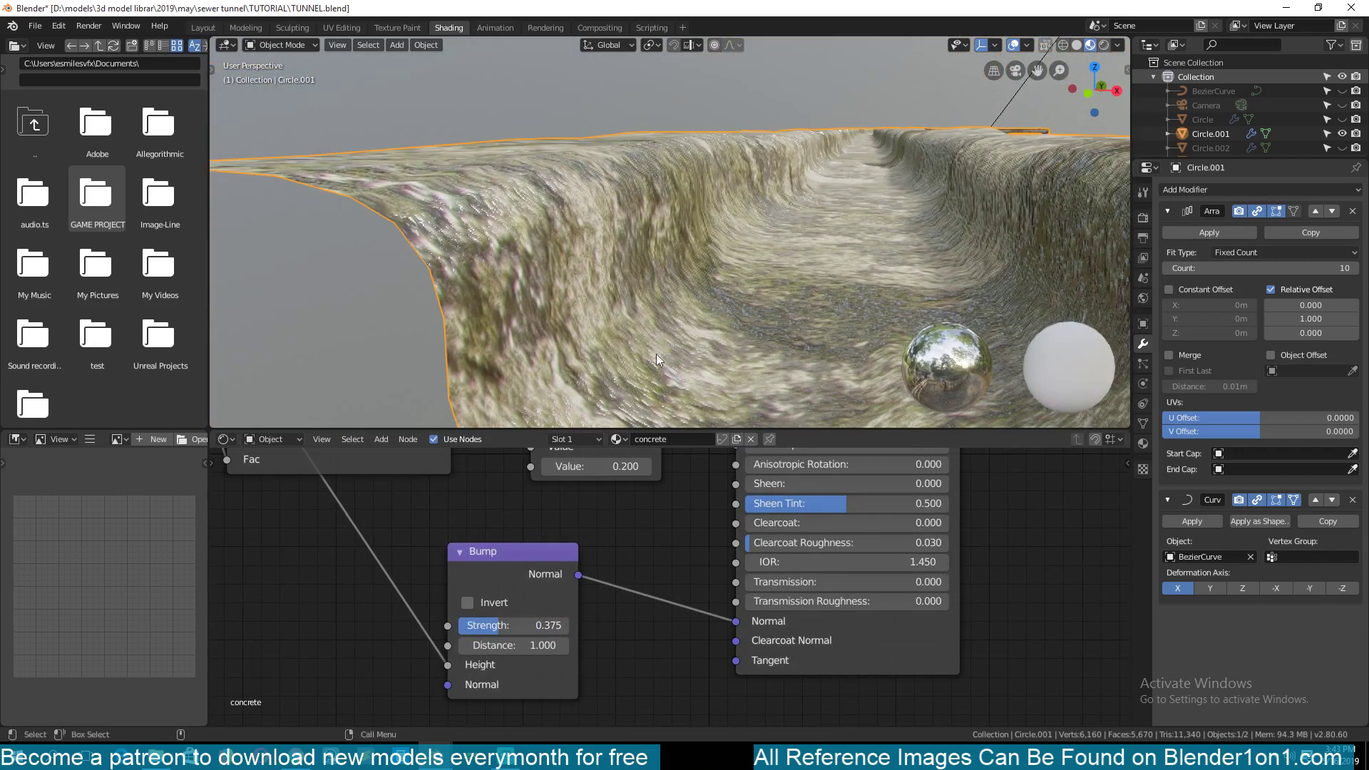
Set the Add node's value to 0.300 for the floor's roughness and save the file
{"action": "middle_click_drag", "start_coordinate": [603, 456], "coordinate": [545, 644]}
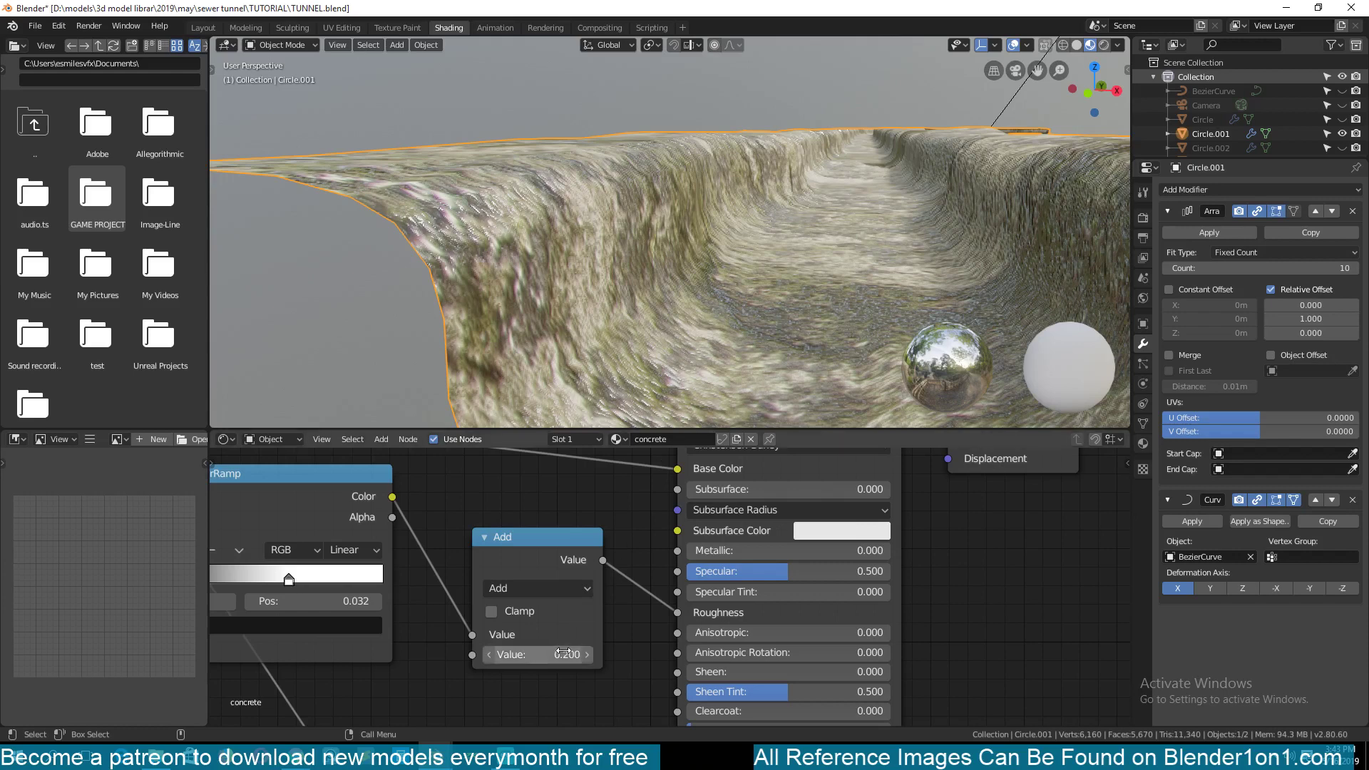
{"action": "mouse_move", "coordinate": [538, 654]}
{"action": "left_mouse_down"}
{"action": "mouse_move", "coordinate": [613, 655]}
{"action": "mouse_move", "coordinate": [440, 655]}
{"action": "mouse_move", "coordinate": [546, 655]}
{"action": "left_mouse_up"}
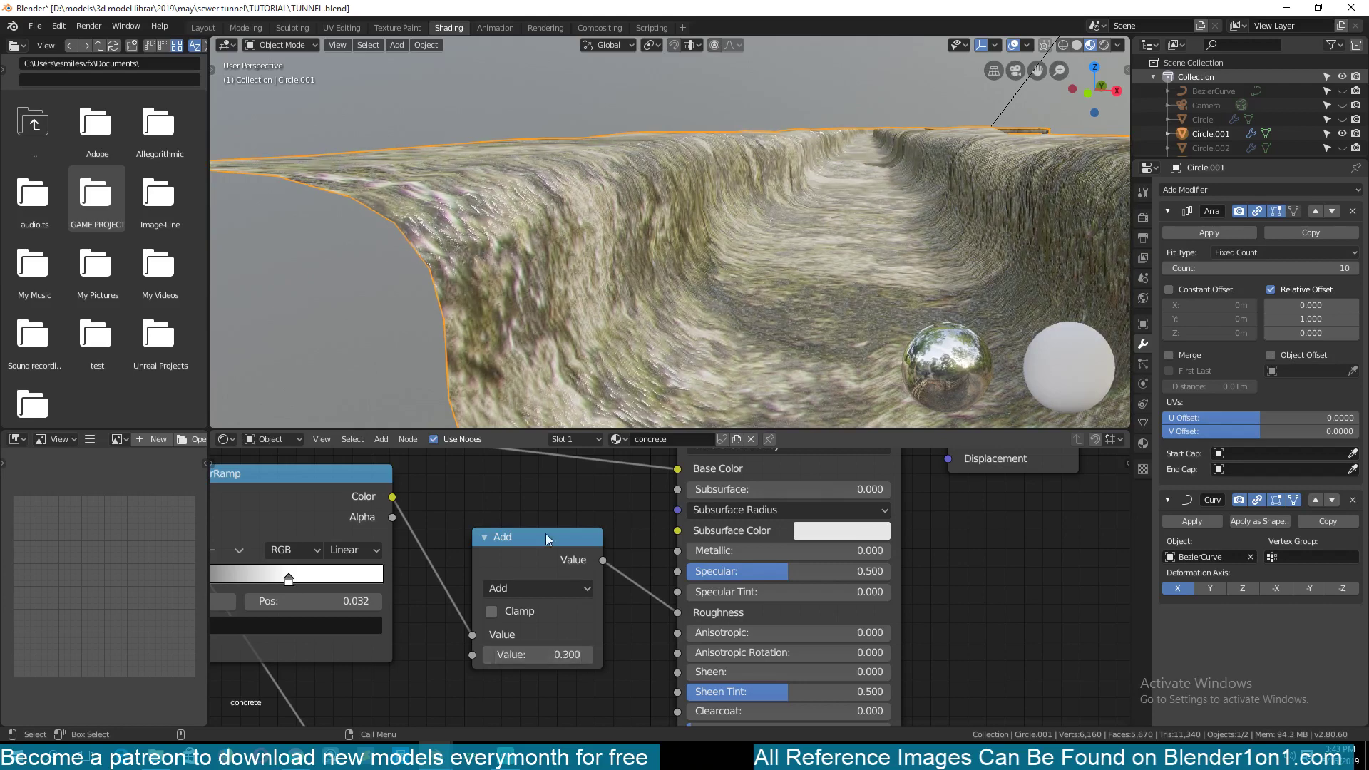
{"action": "middle_click_drag", "start_coordinate": [571, 178], "coordinate": [548, 256]}
{"action": "key", "text": "ctrl+s"}
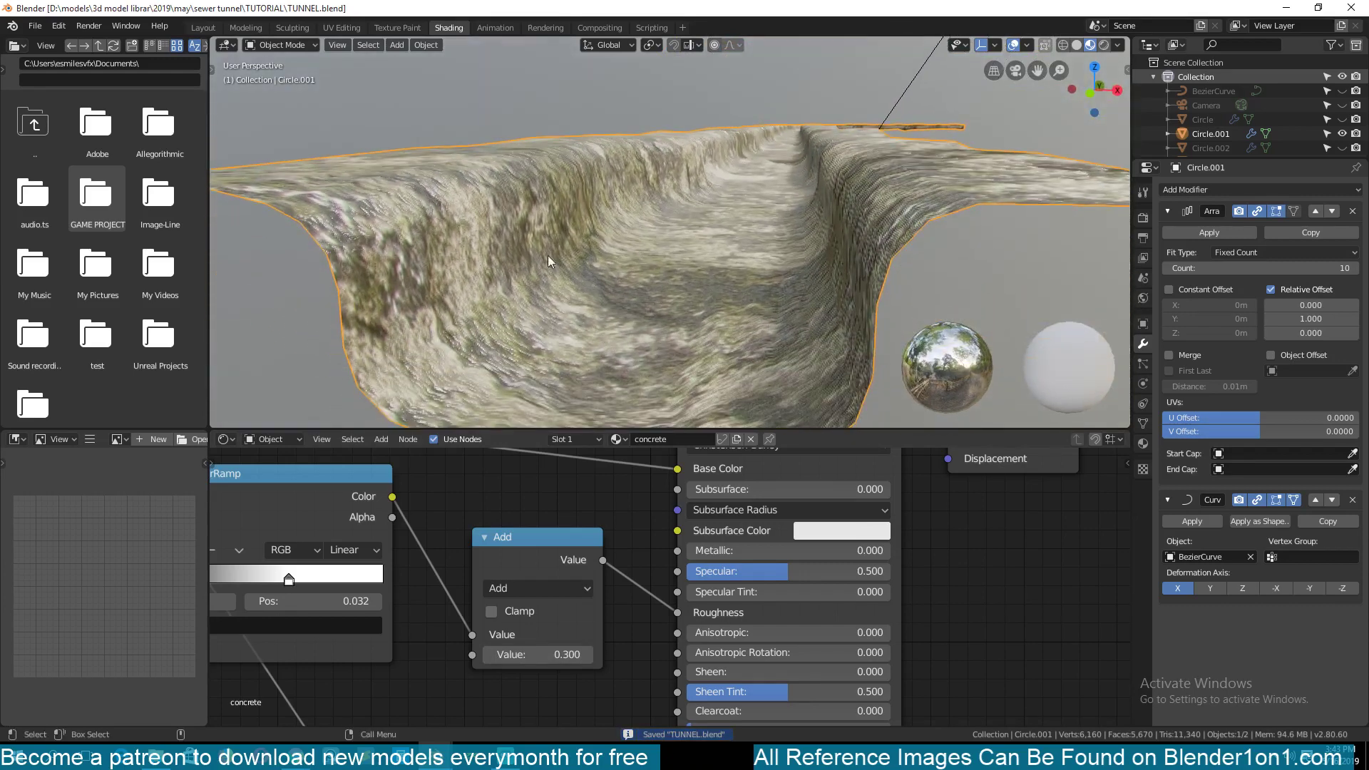
{"action": "middle_click_drag", "start_coordinate": [656, 297], "coordinate": [661, 285]}
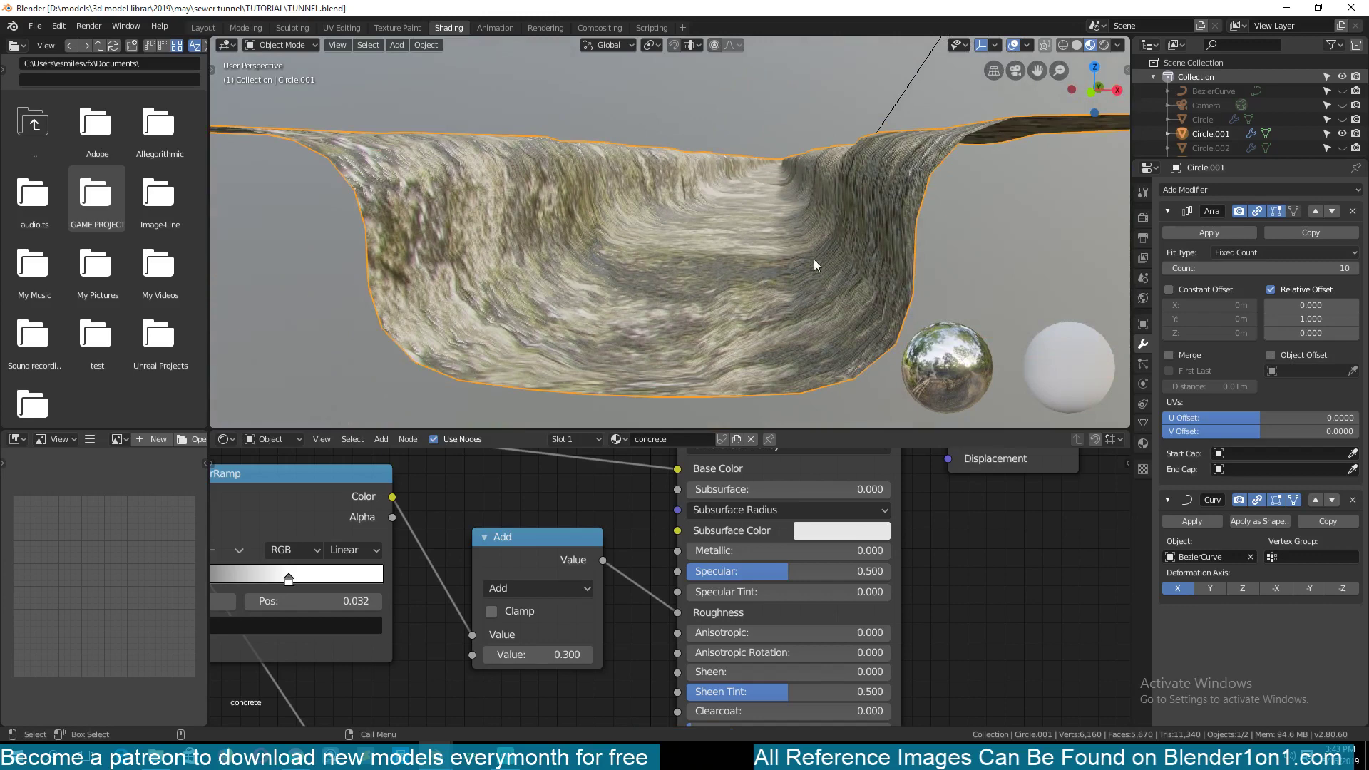
{"action": "middle_click_drag", "start_coordinate": [814, 259], "coordinate": [630, 144]}
{"action": "middle_click_drag", "start_coordinate": [670, 242], "coordinate": [757, 165]}
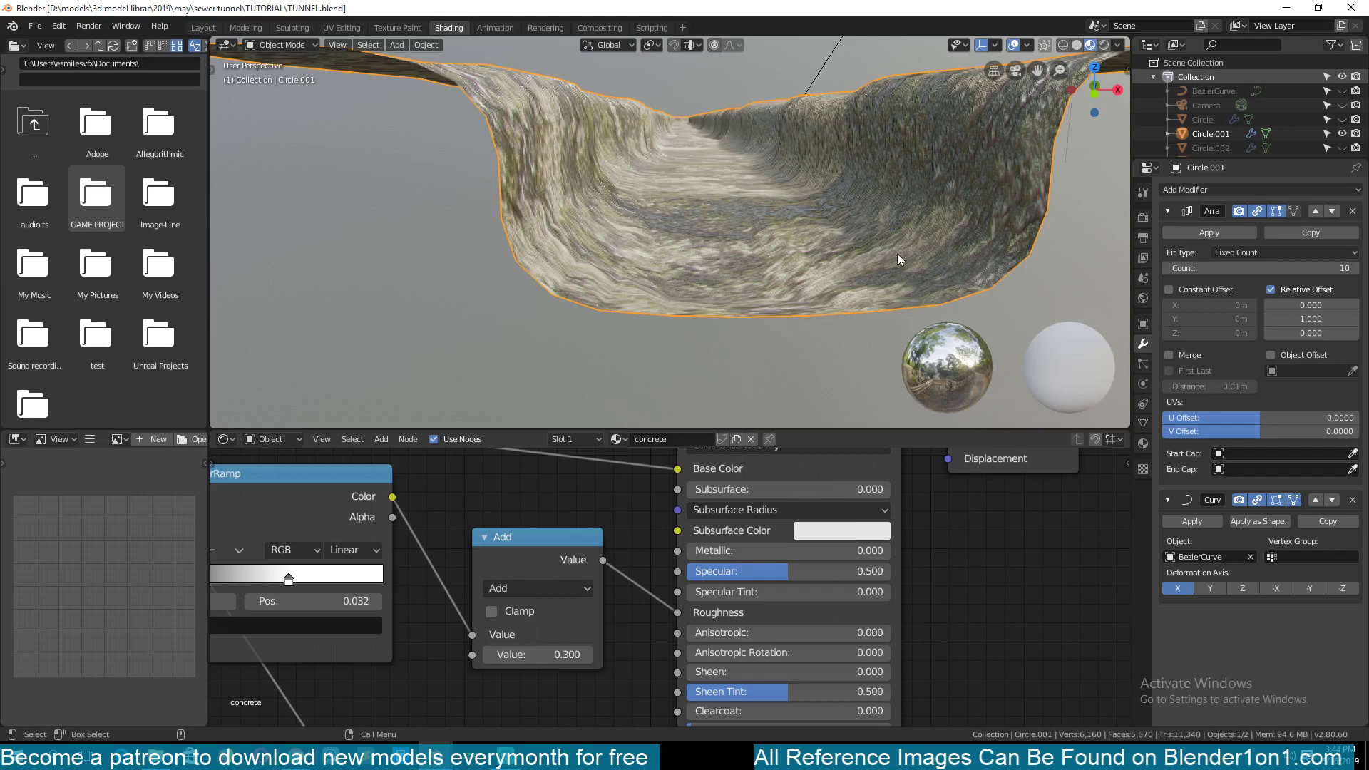
{"action": "middle_click_drag", "start_coordinate": [919, 114], "coordinate": [899, 136]}
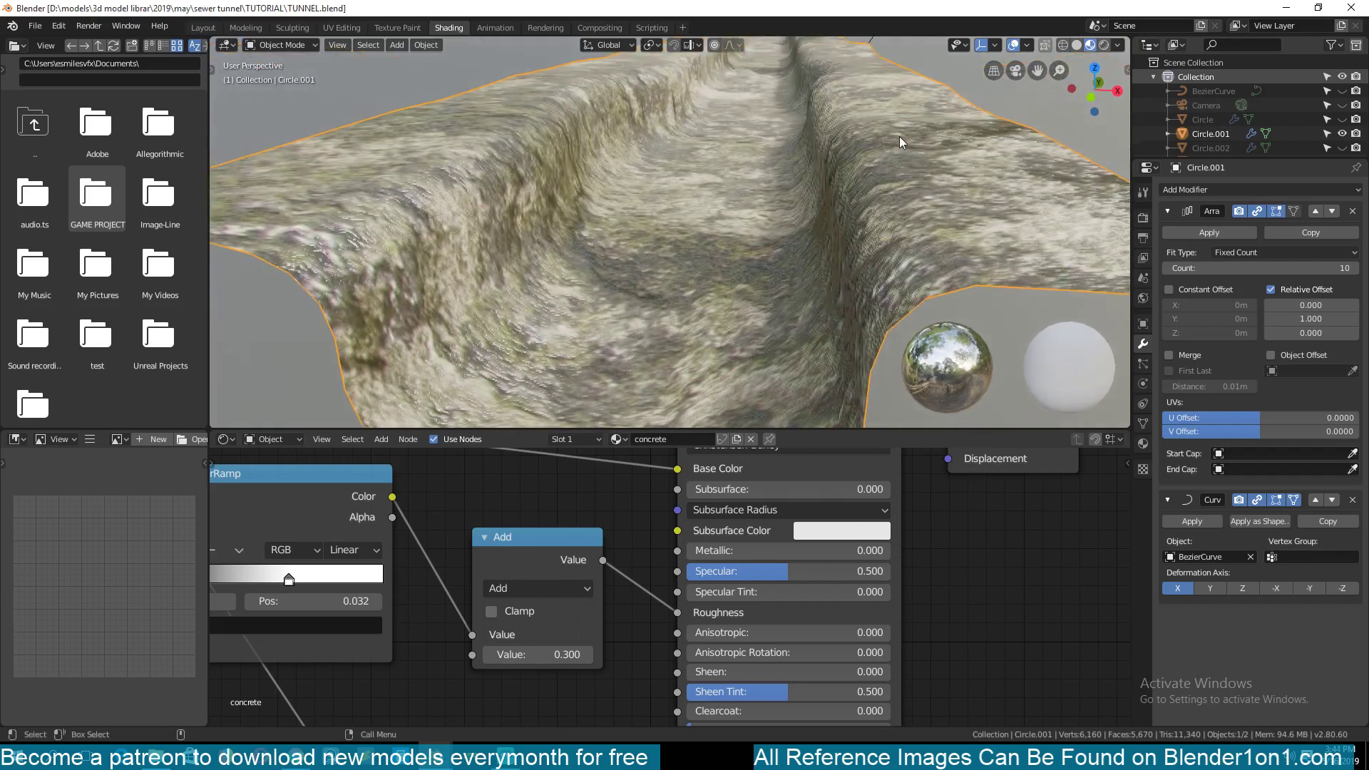